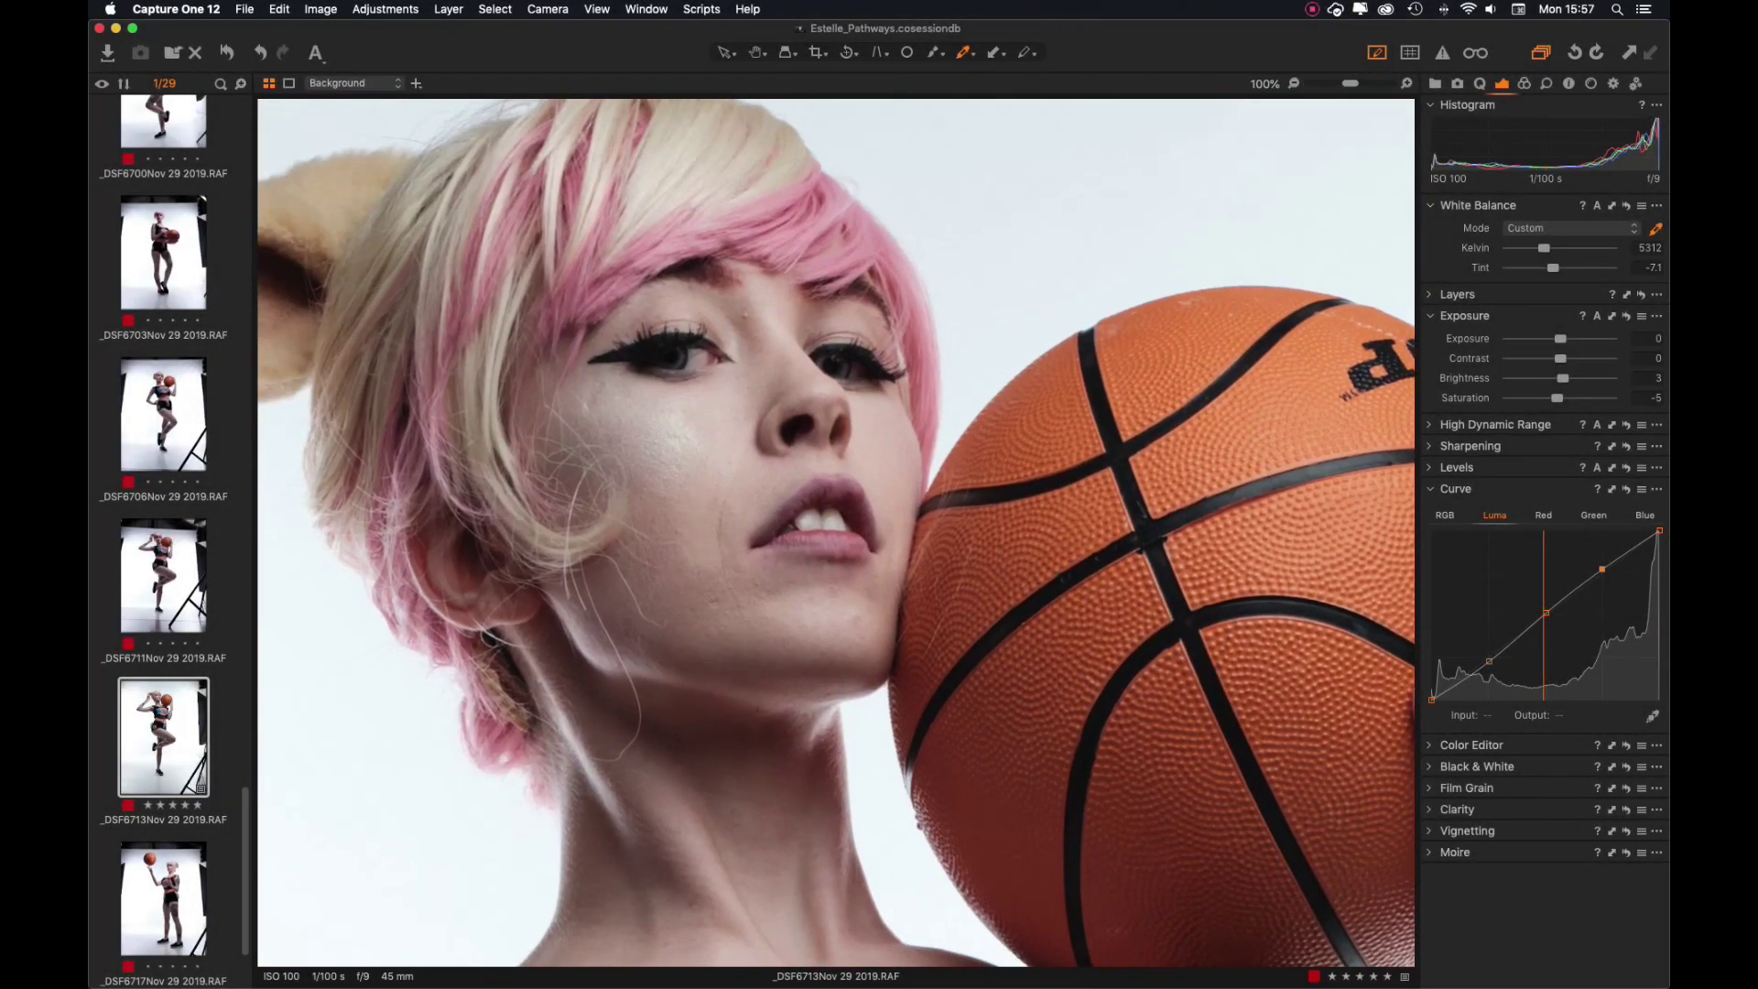
Paint the Eyes layer mask over both eyes, then erase the excess around them.
{"action": "right_click", "coordinate": [772, 505]}
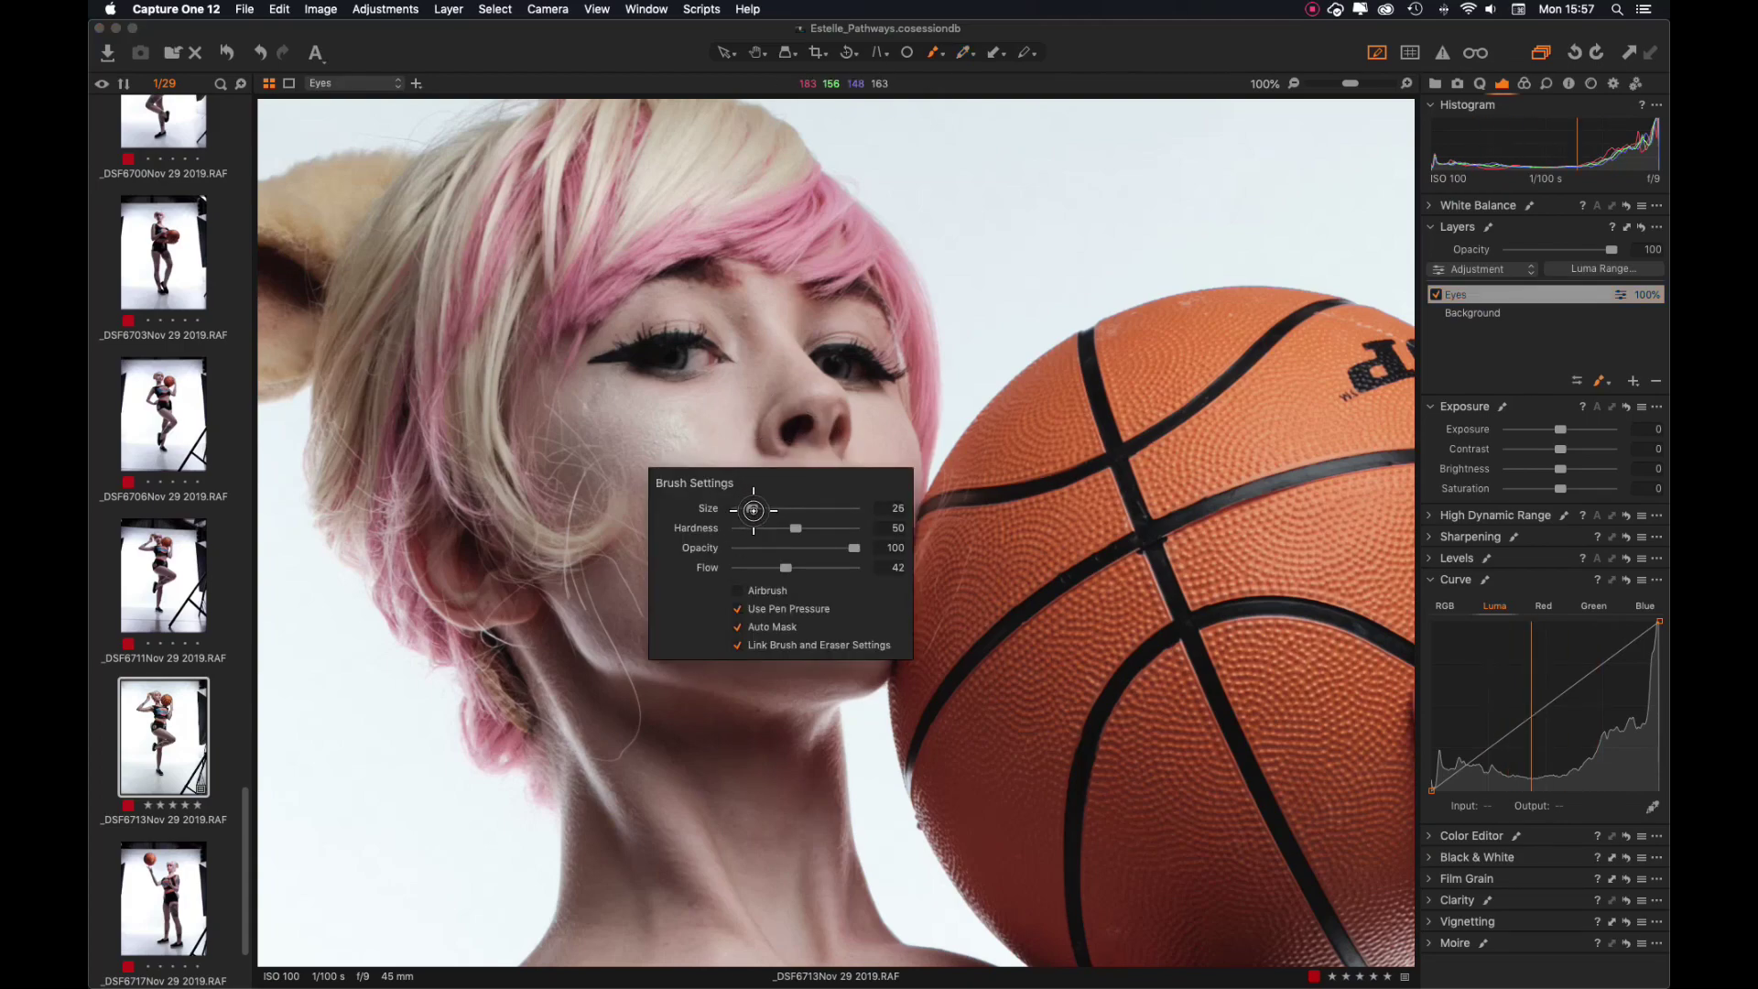
{"action": "left_click_drag", "start_coordinate": [696, 357], "coordinate": [631, 358]}
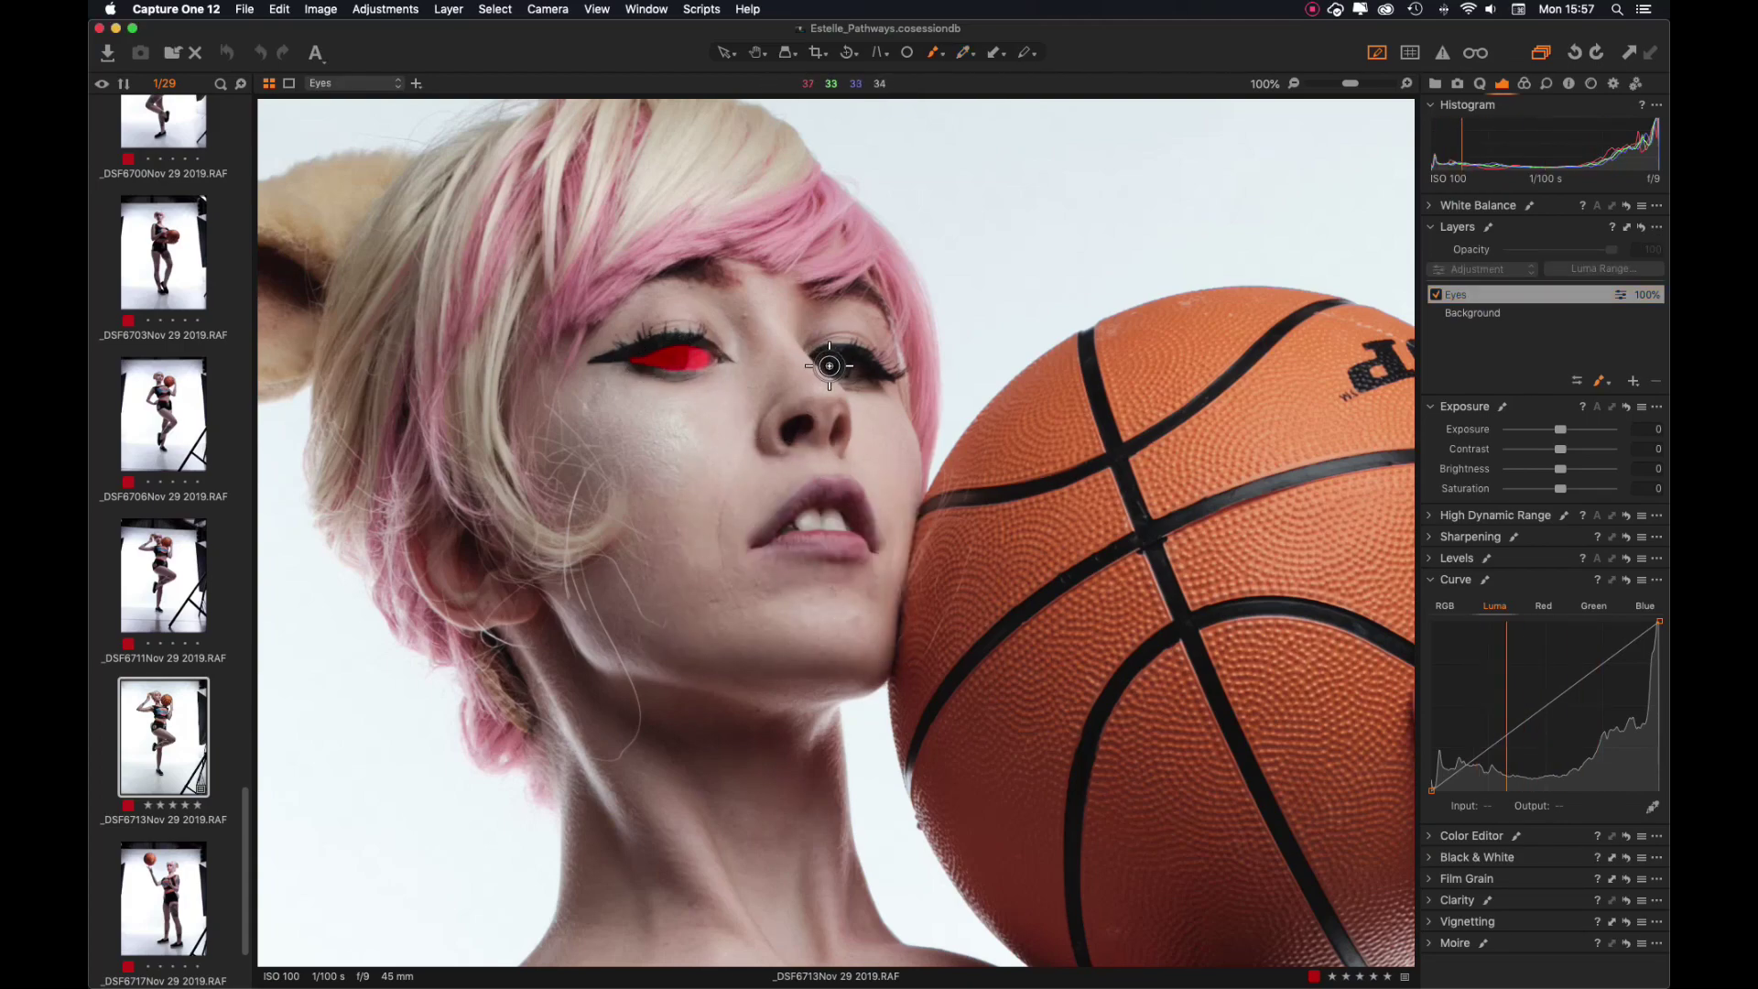
{"action": "left_click_drag", "start_coordinate": [810, 363], "coordinate": [877, 368]}
{"action": "key", "text": "e"}
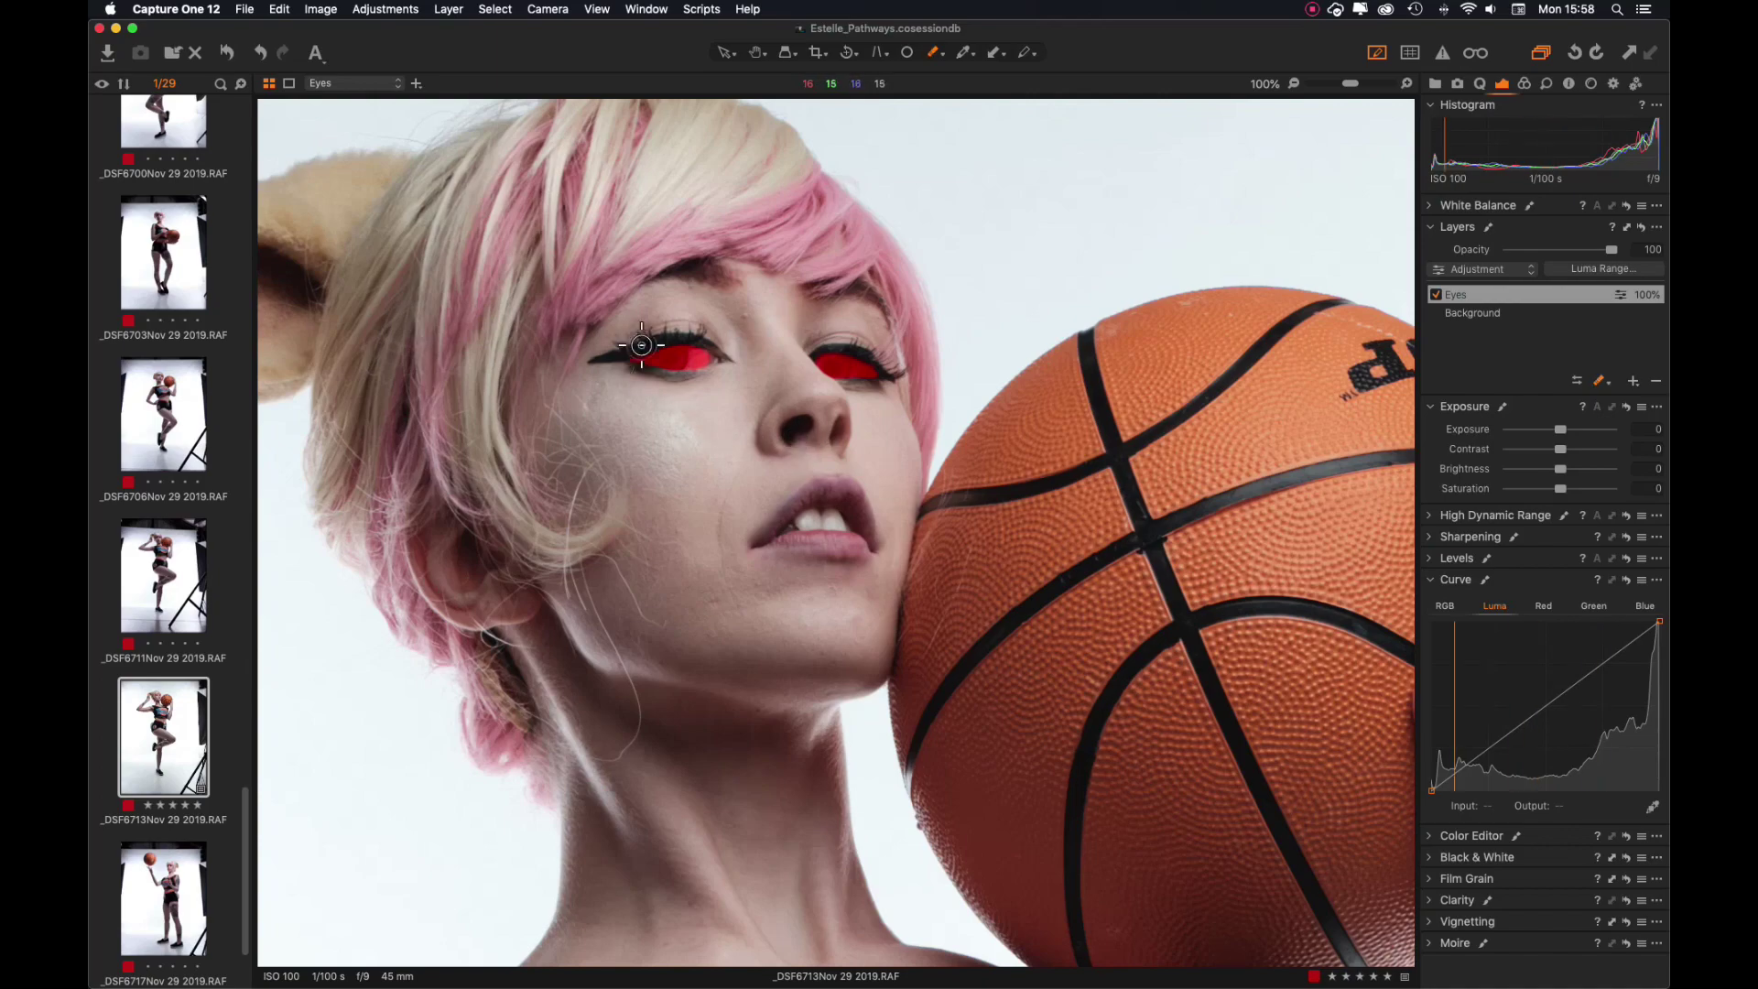
{"action": "left_click_drag", "start_coordinate": [623, 339], "coordinate": [732, 358]}
{"action": "left_click_drag", "start_coordinate": [838, 348], "coordinate": [860, 359]}
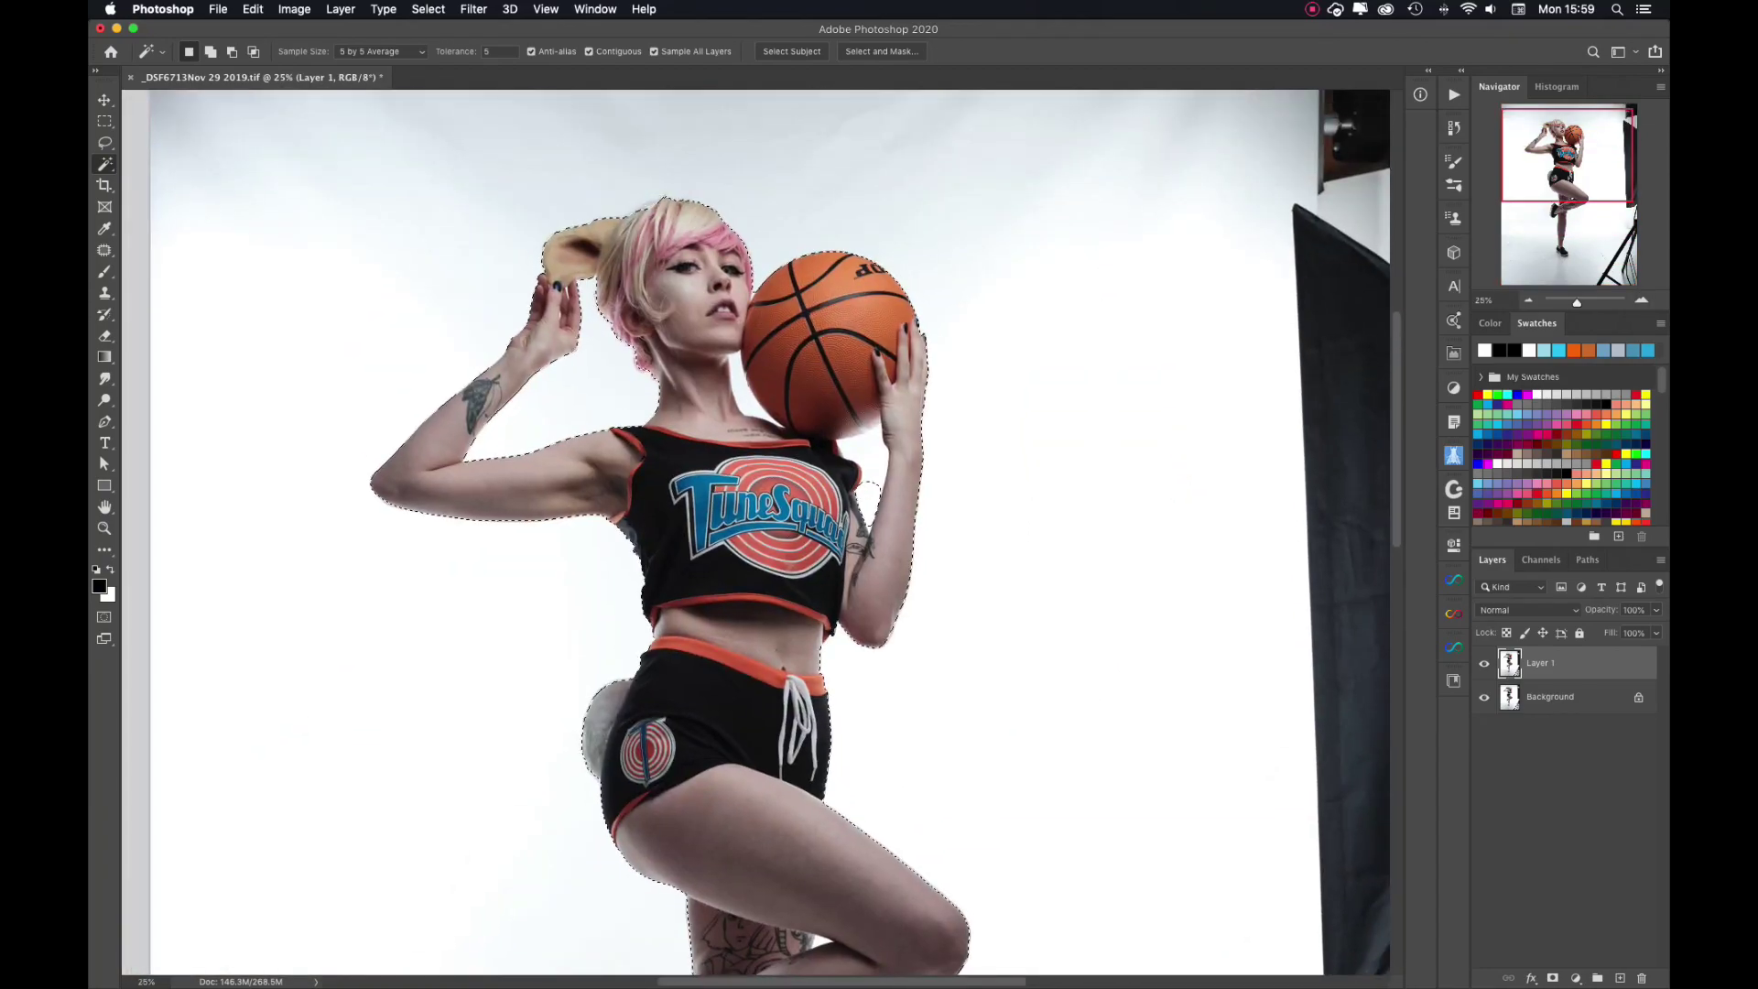
In Select and Mask at 50%, refine and repaint the lower arm edge.
{"action": "key", "text": "ctrl+alt+r"}
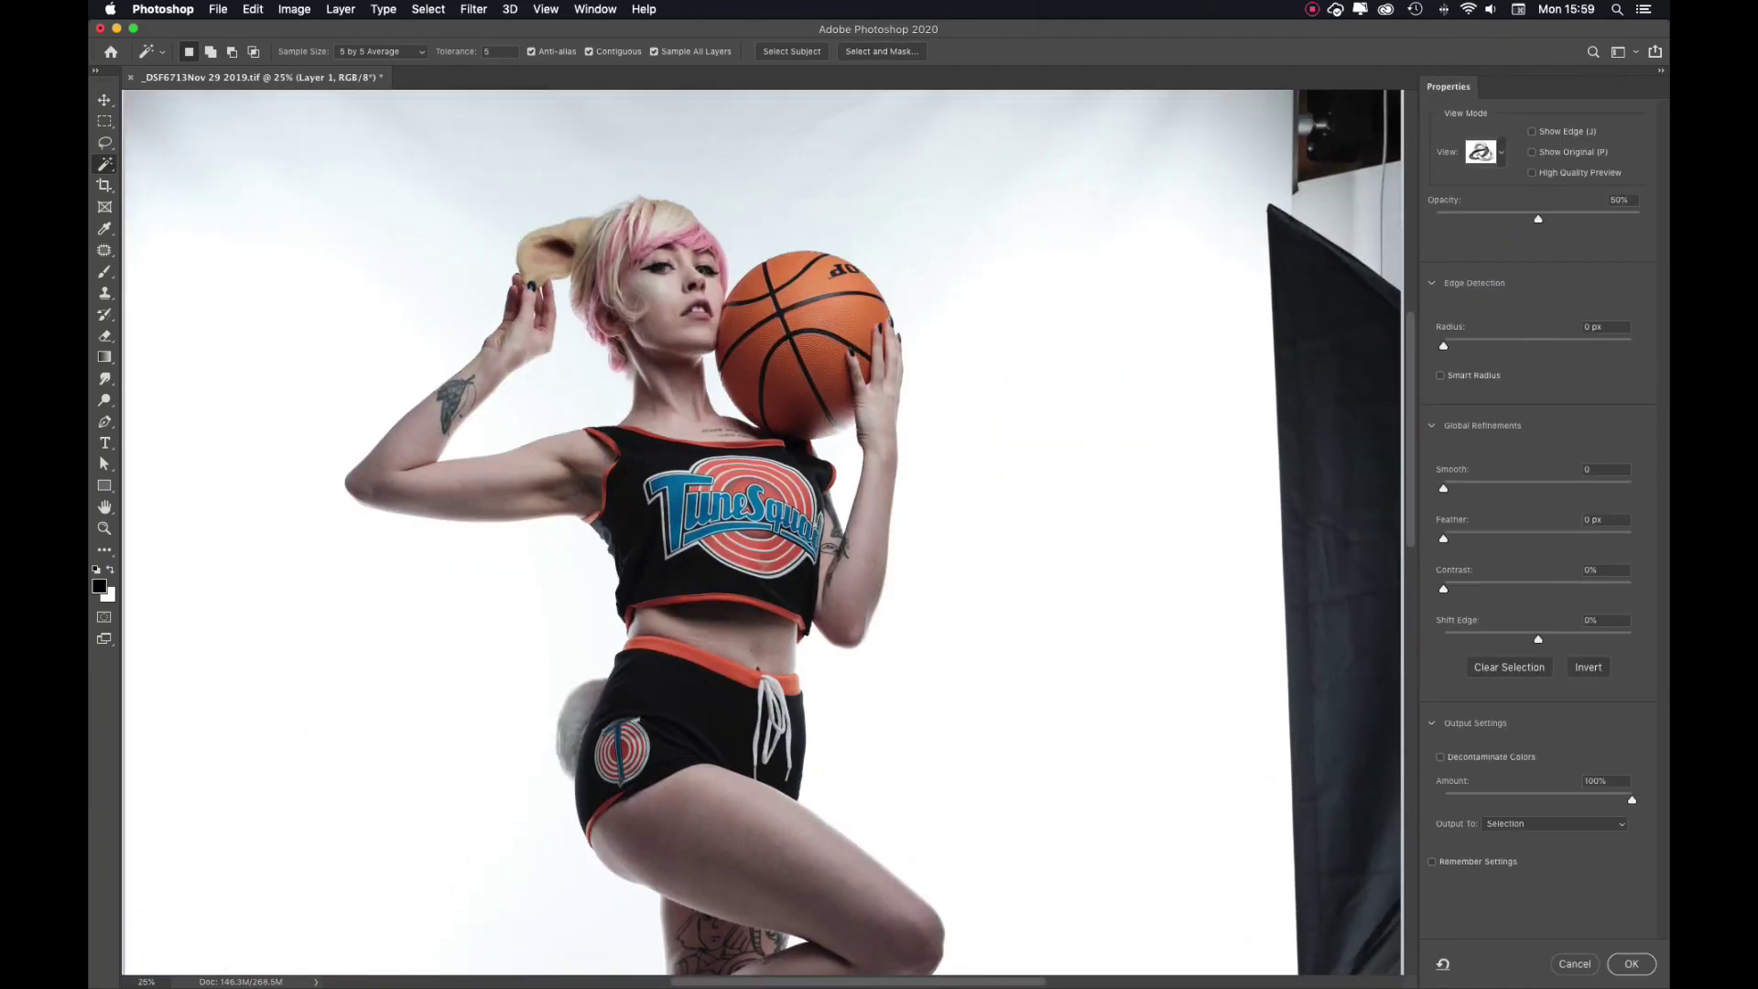
{"action": "key", "text": "Return"}
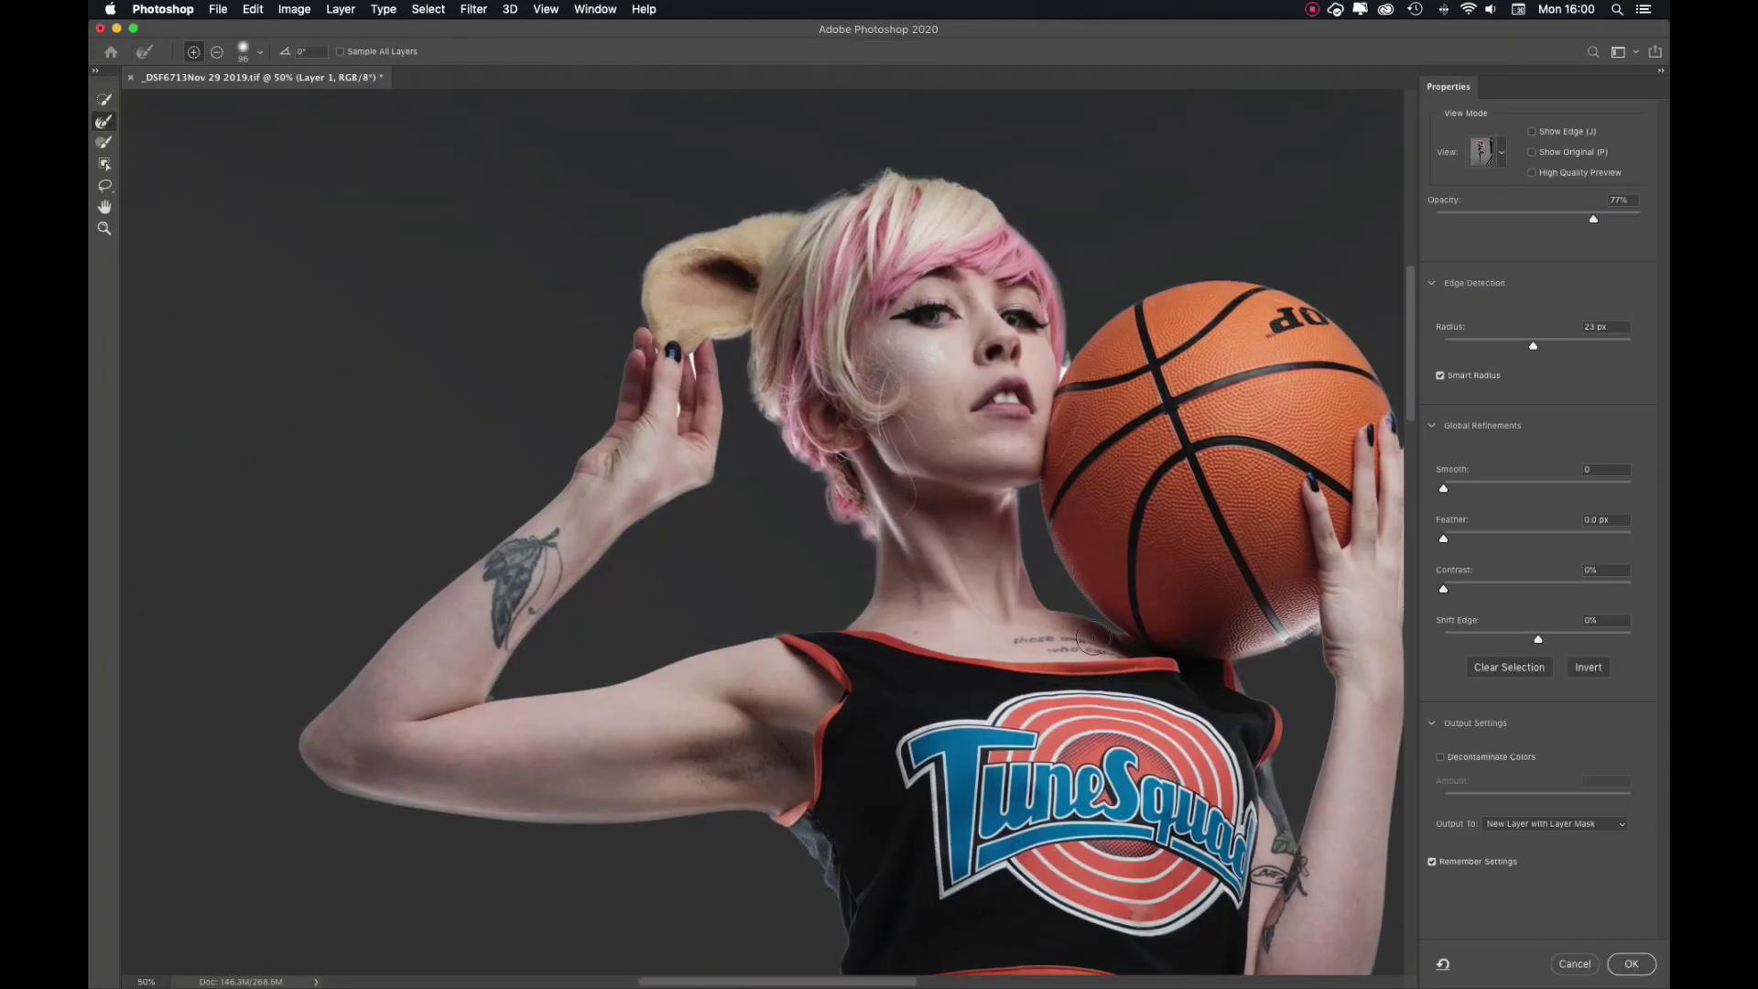
{"action": "left_click", "coordinate": [103, 142]}
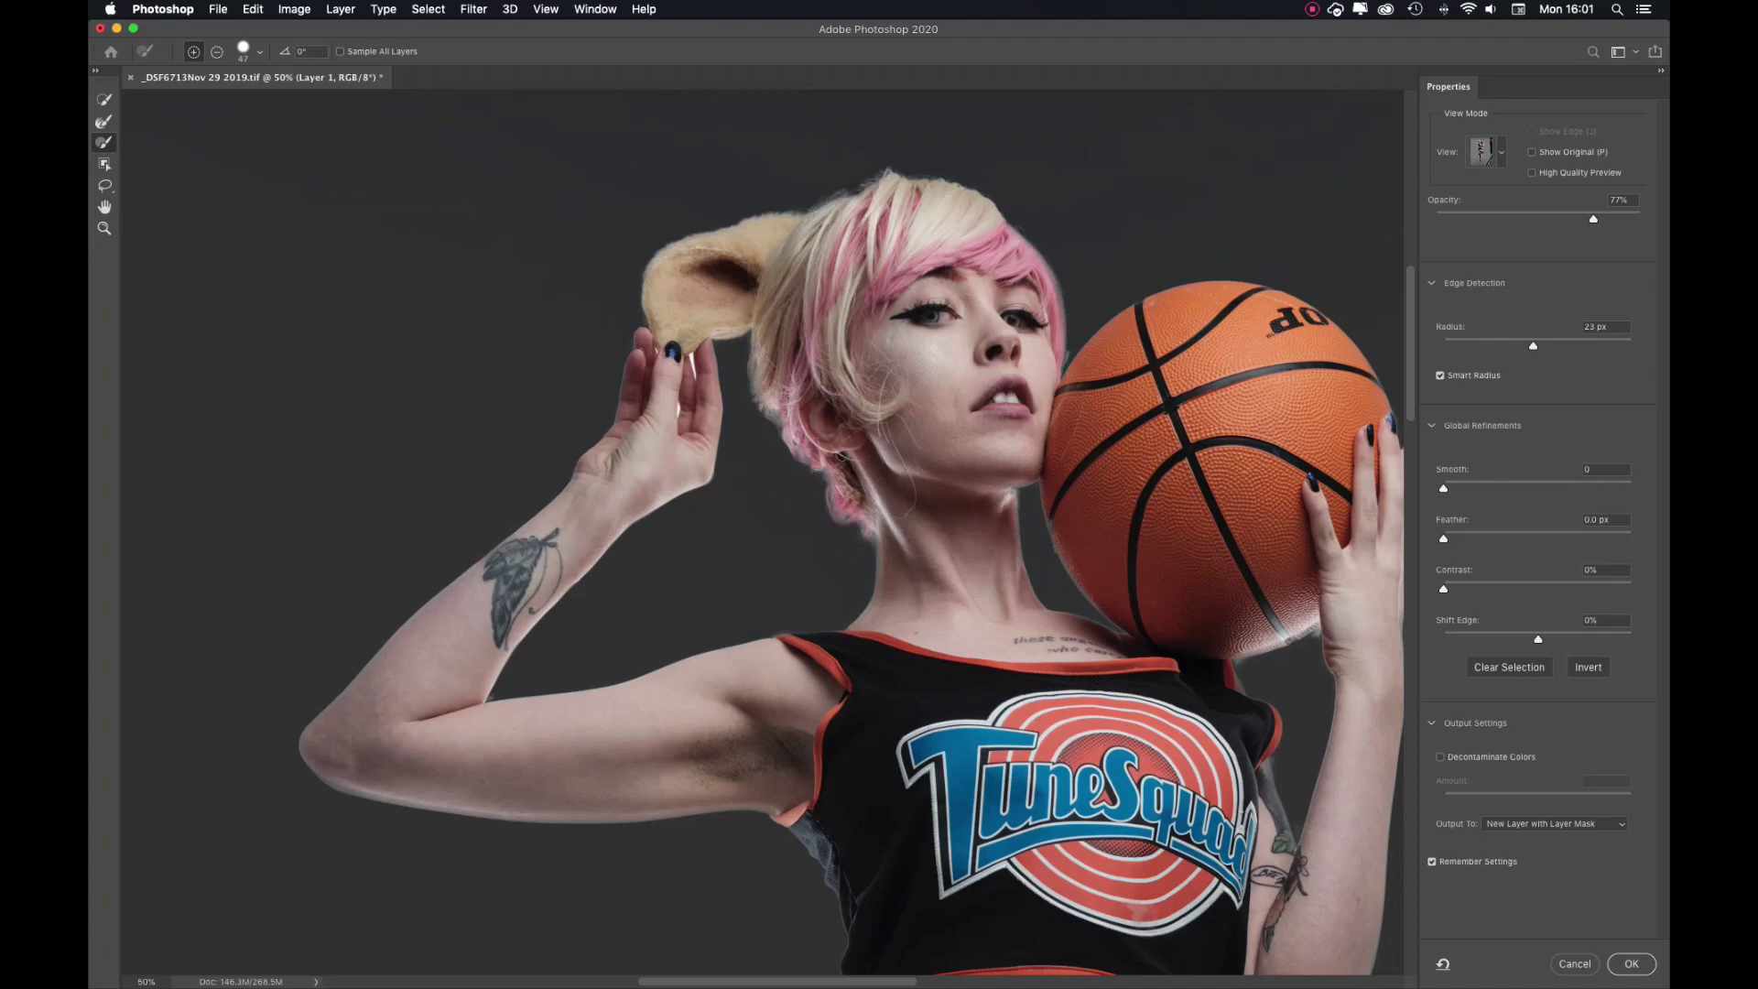
{"action": "left_click_drag", "start_coordinate": [311, 774], "coordinate": [659, 821]}
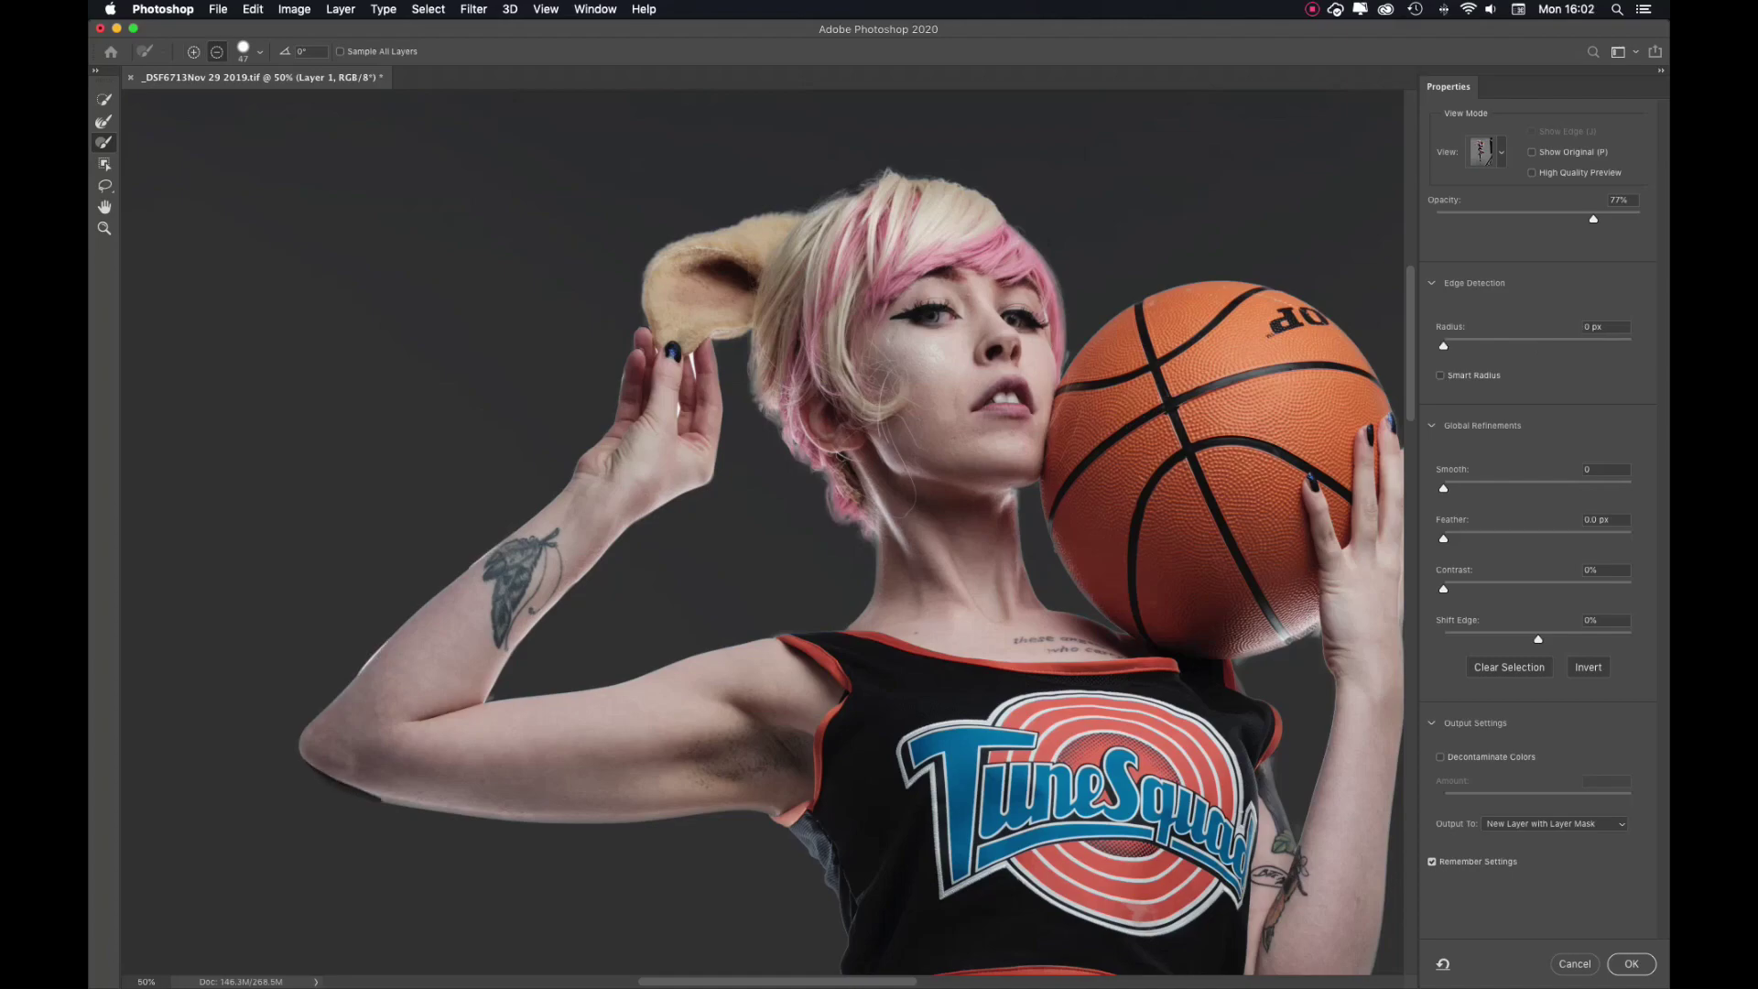
{"action": "key", "text": "b"}
{"action": "left_click_drag", "start_coordinate": [307, 778], "coordinate": [659, 820]}
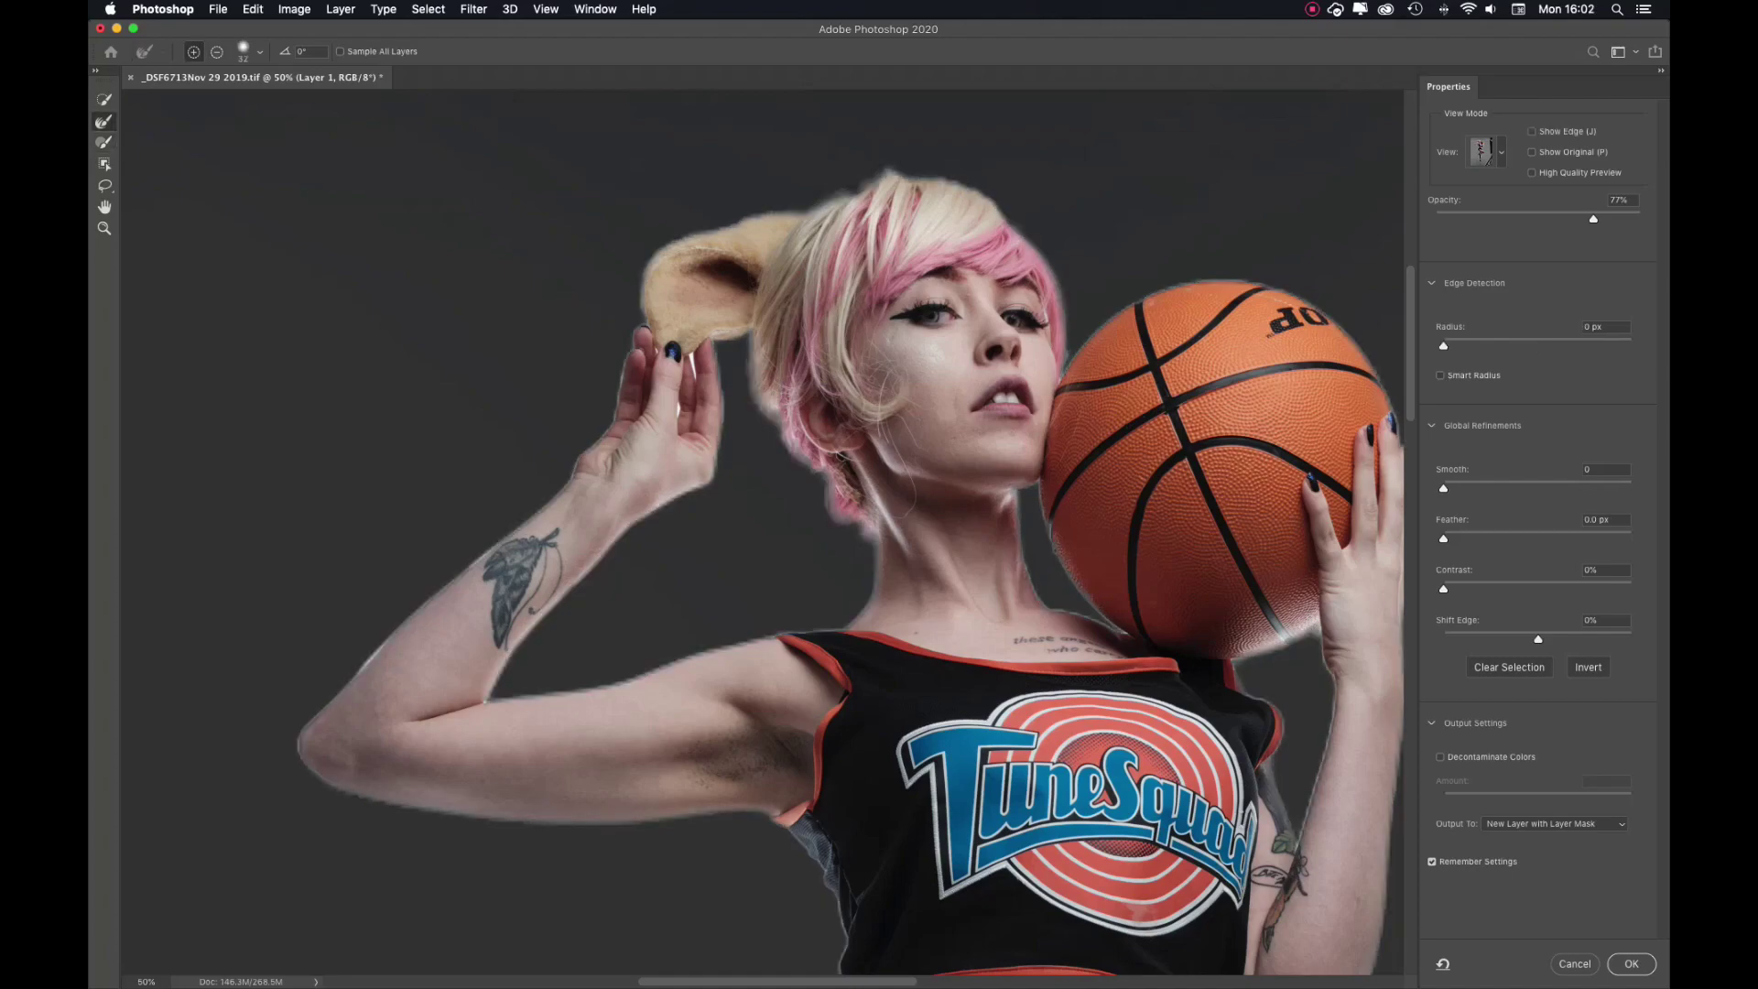
Refine the cutout edges along the thigh, knee, lower calf and shoe sole.
{"action": "scroll", "coordinate": [762, 531], "scroll_direction": "down", "scroll_amount": 2}
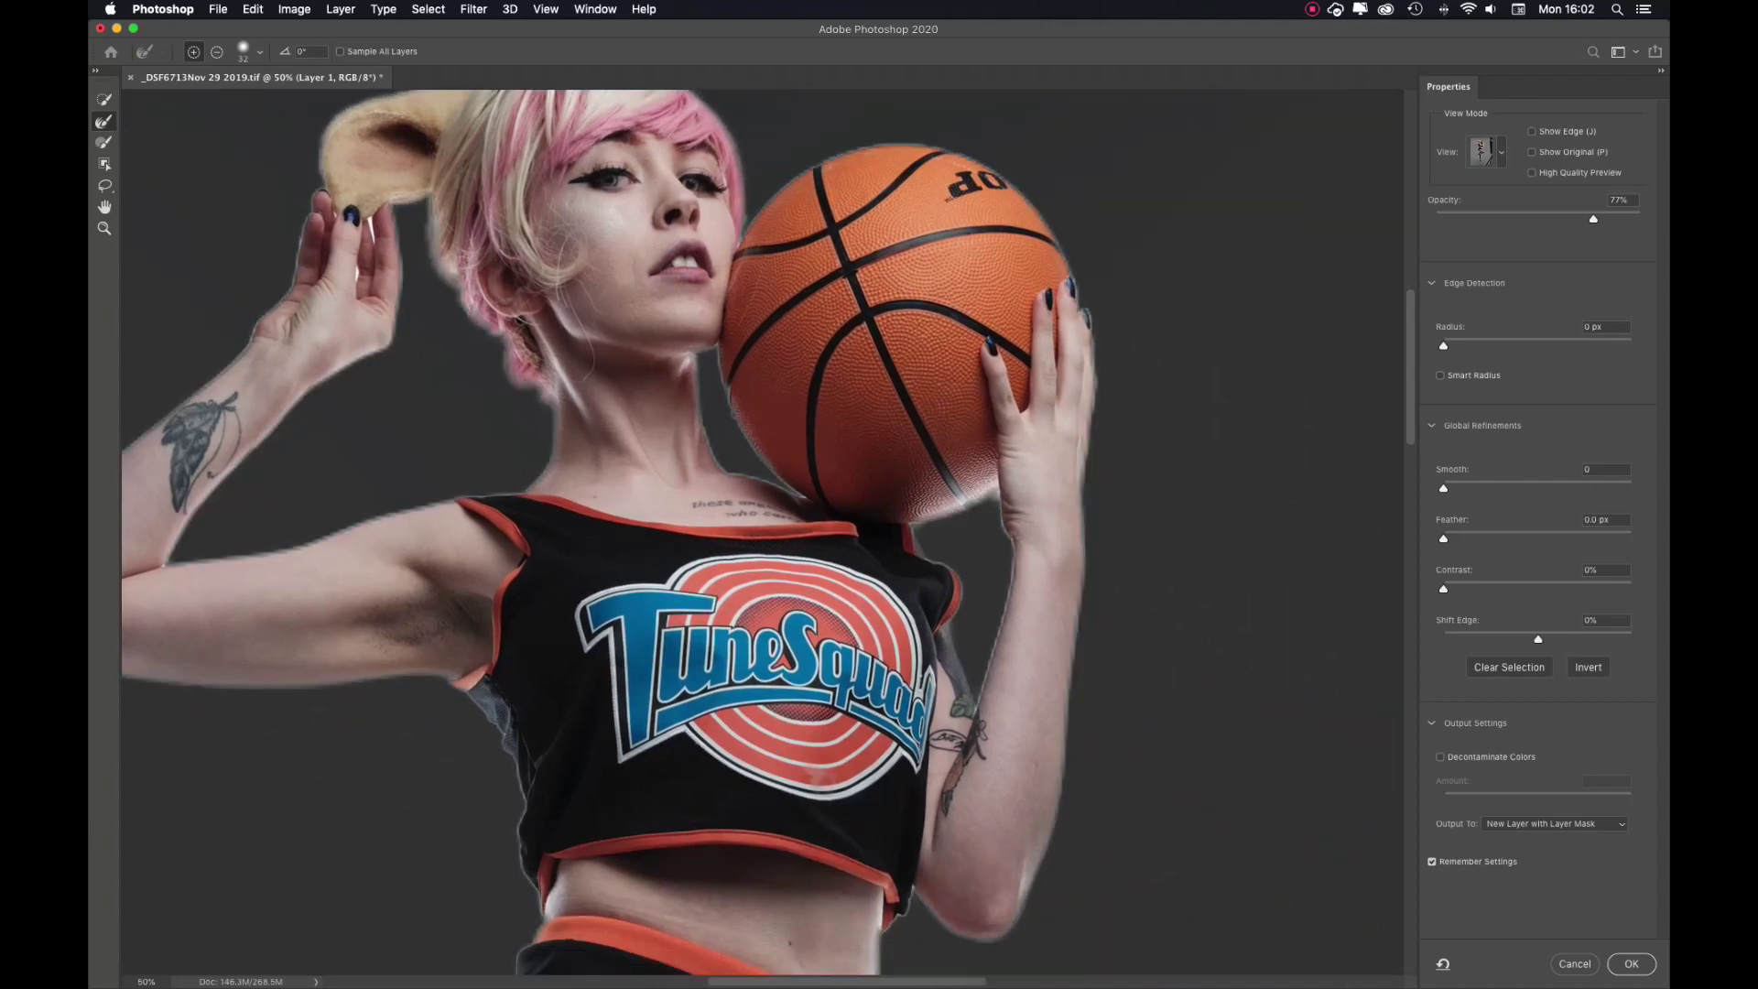
{"action": "scroll", "coordinate": [761, 531], "scroll_direction": "down", "scroll_amount": 5}
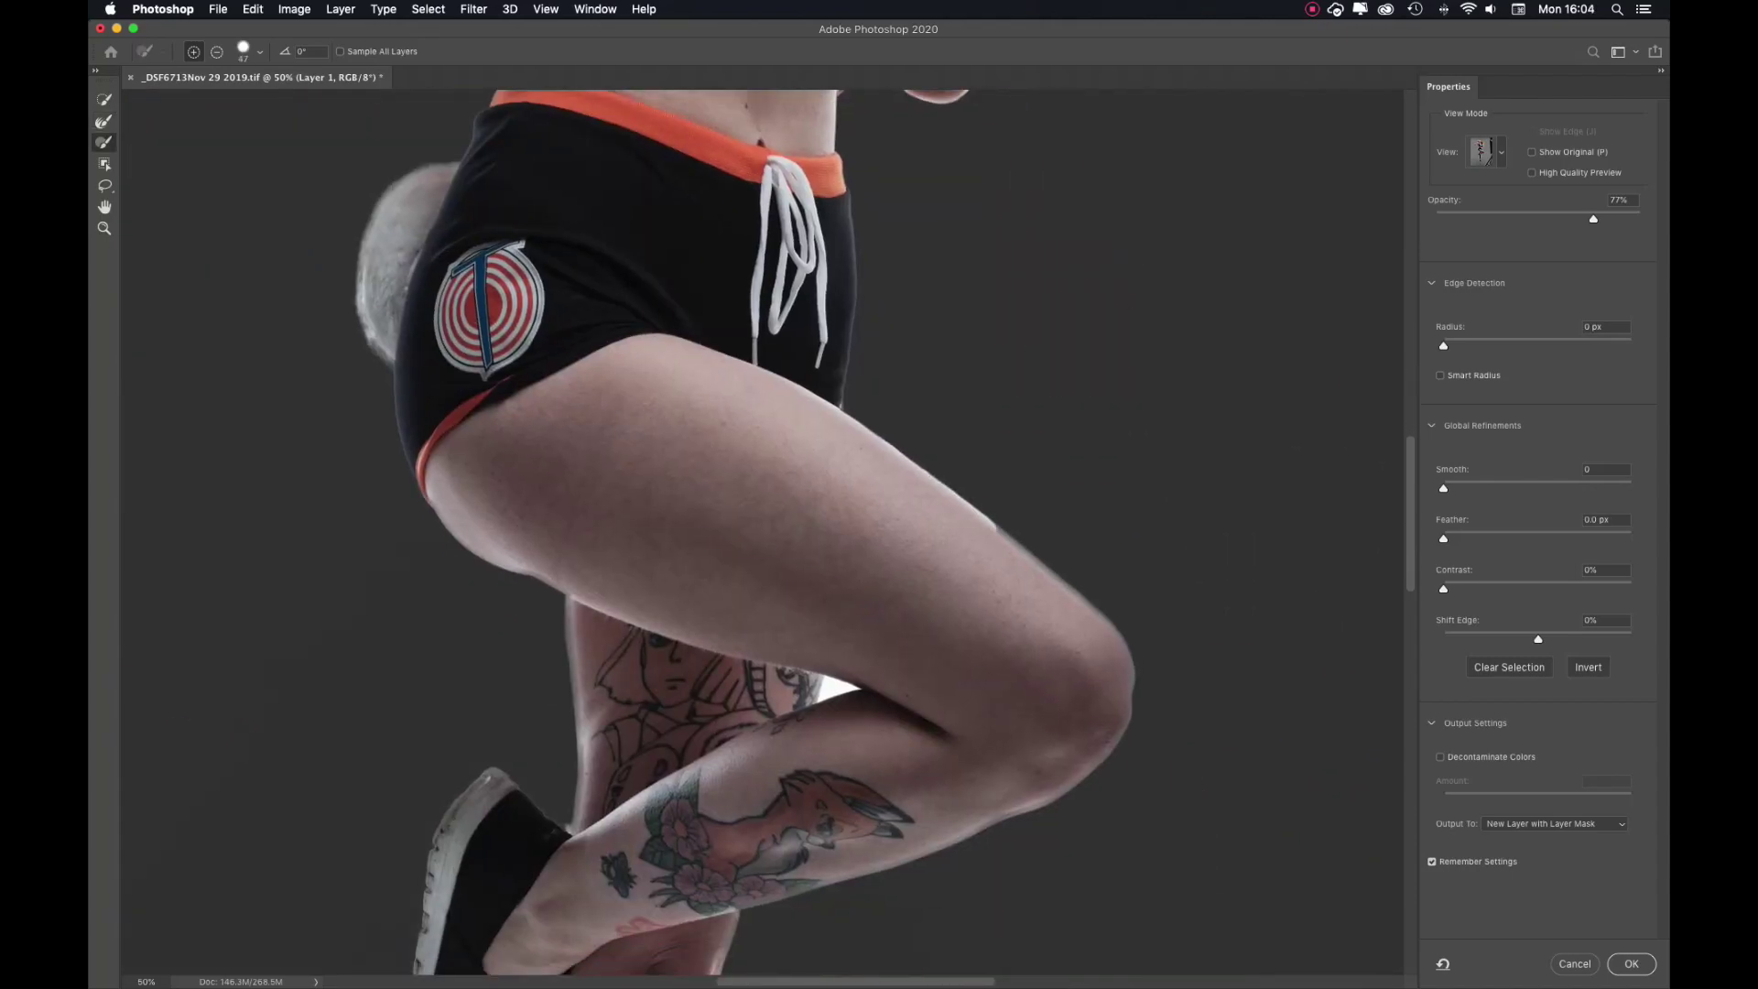
{"action": "left_click_drag", "start_coordinate": [1007, 535], "coordinate": [1113, 641]}
{"action": "scroll", "coordinate": [761, 531], "scroll_direction": "down", "scroll_amount": 3}
{"action": "scroll", "coordinate": [762, 531], "scroll_direction": "left", "scroll_amount": 2}
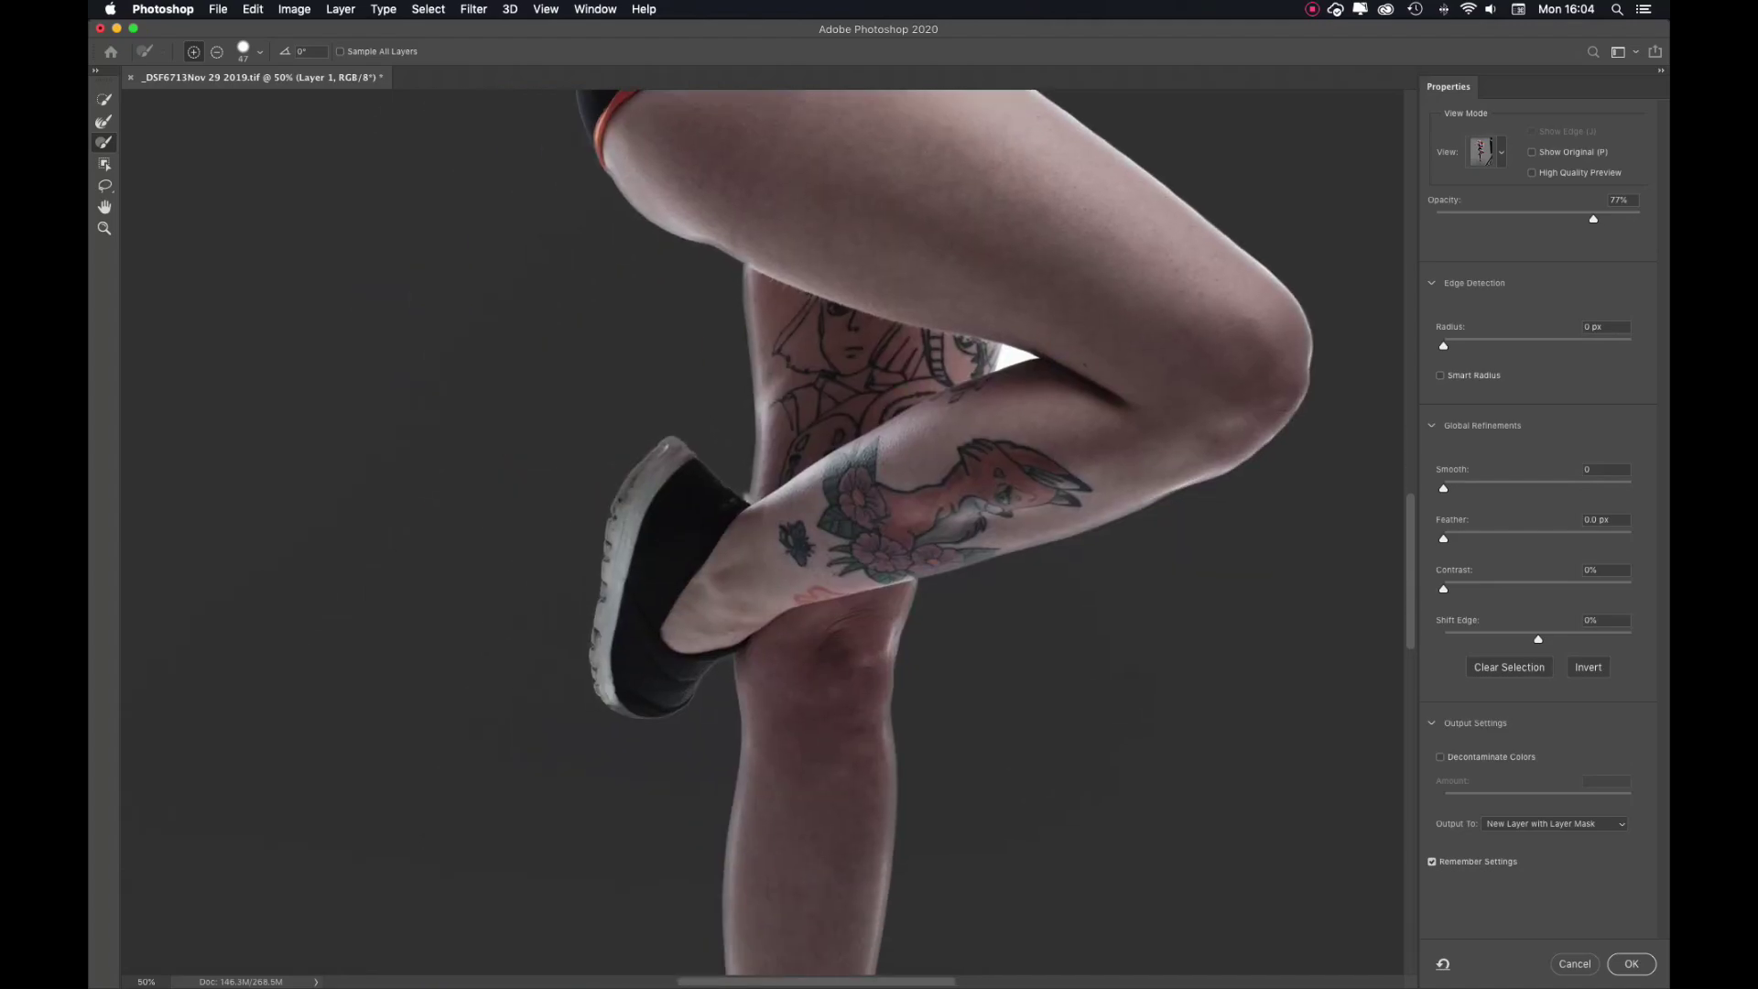
{"action": "left_click_drag", "start_coordinate": [1076, 520], "coordinate": [1186, 487]}
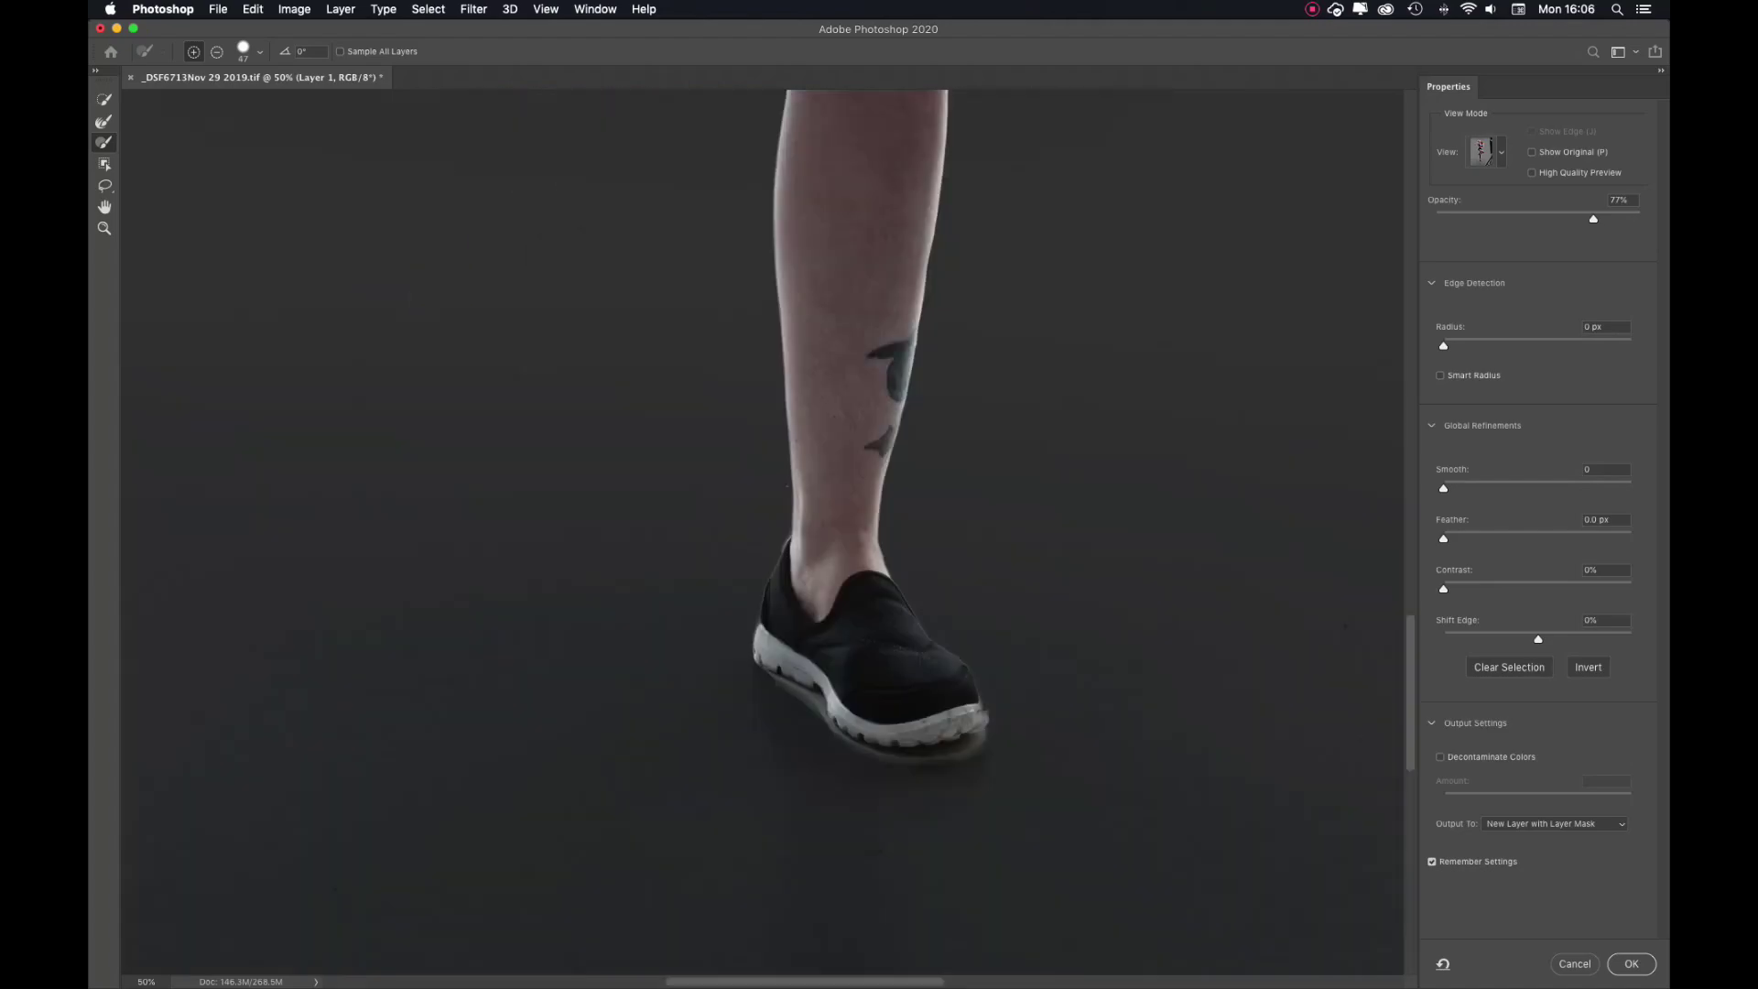
{"action": "mouse_move", "coordinate": [769, 673]}
{"action": "left_mouse_down"}
{"action": "mouse_move", "coordinate": [847, 742]}
{"action": "mouse_move", "coordinate": [984, 756]}
{"action": "left_mouse_up"}
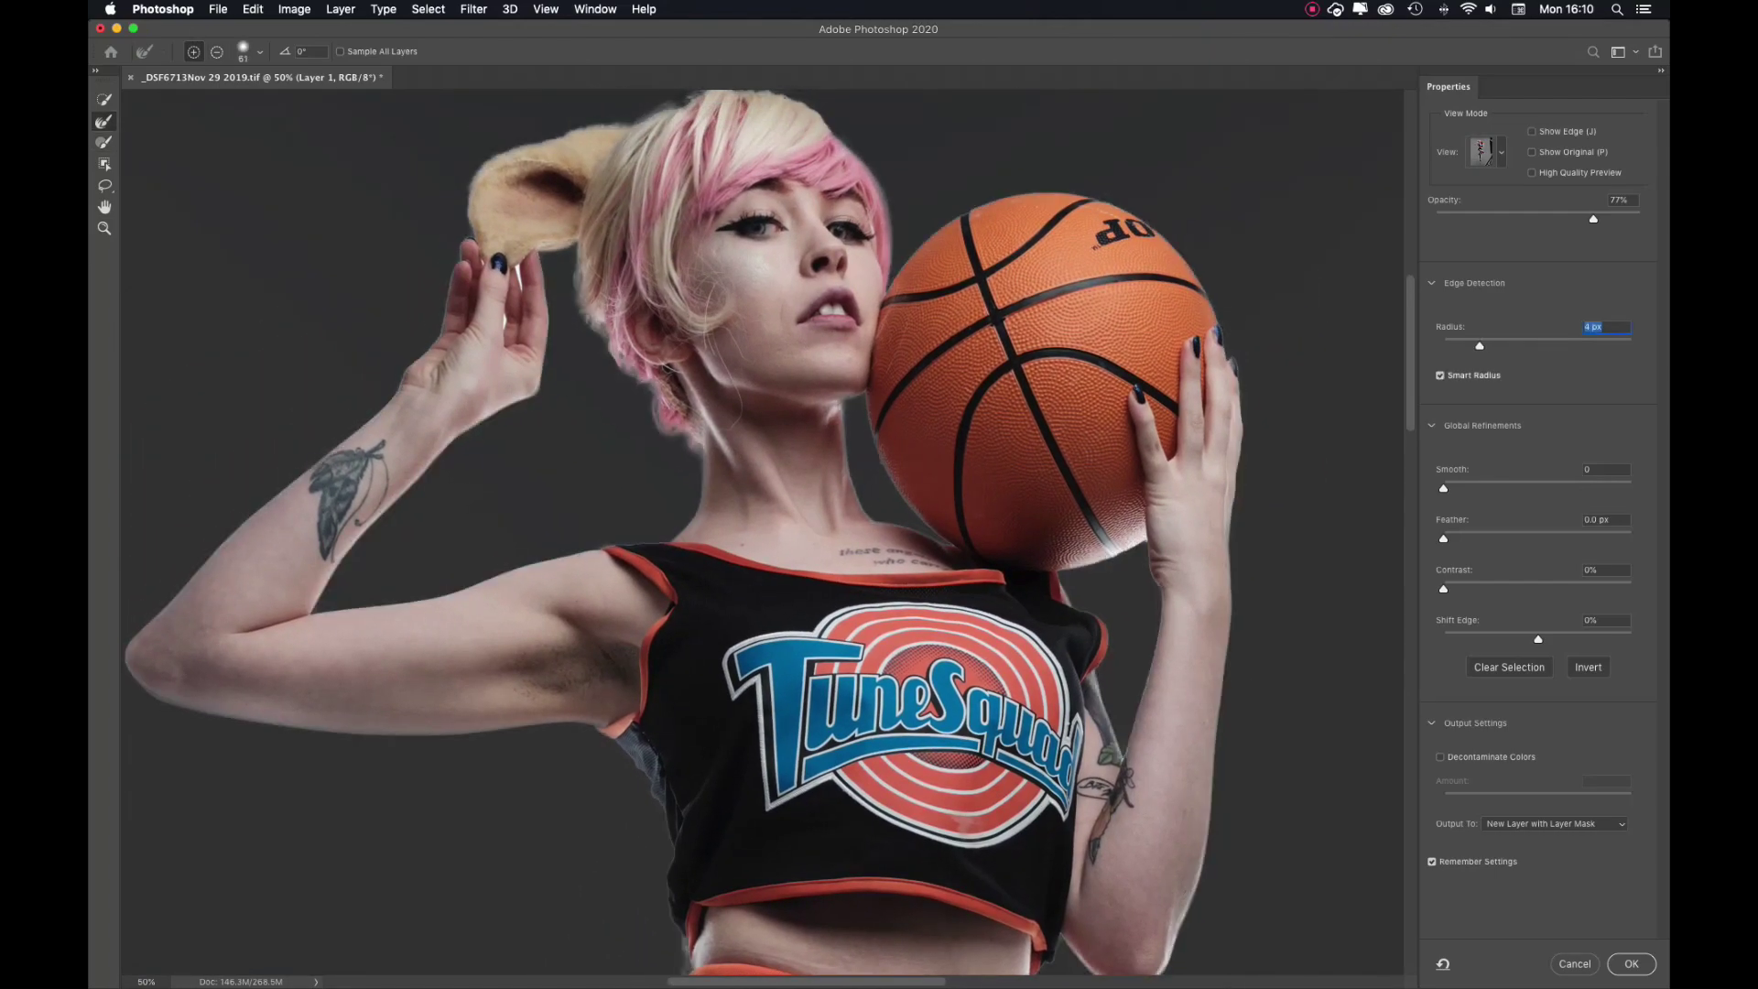
{"action": "scroll", "coordinate": [760, 531], "scroll_direction": "down", "scroll_amount": 5}
{"action": "scroll", "coordinate": [760, 531], "scroll_direction": "down", "scroll_amount": 5}
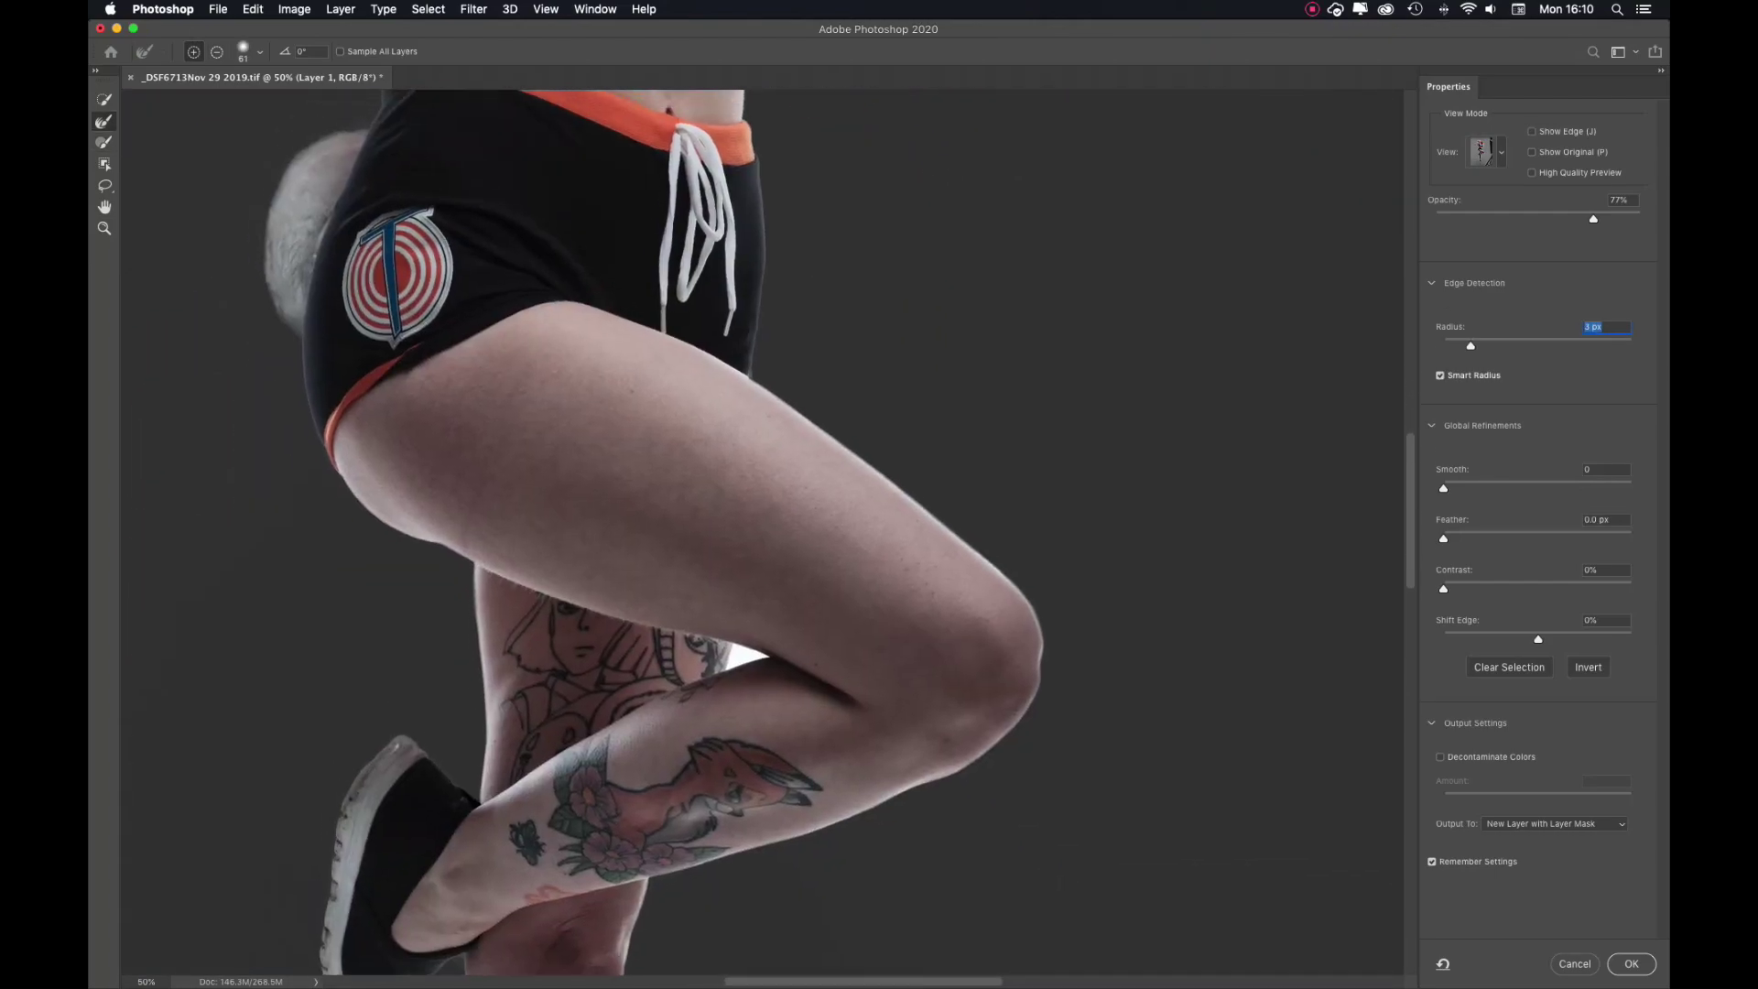
{"action": "scroll", "coordinate": [760, 531], "scroll_direction": "up", "scroll_amount": 3}
{"action": "scroll", "coordinate": [760, 532], "scroll_direction": "up", "scroll_amount": 8}
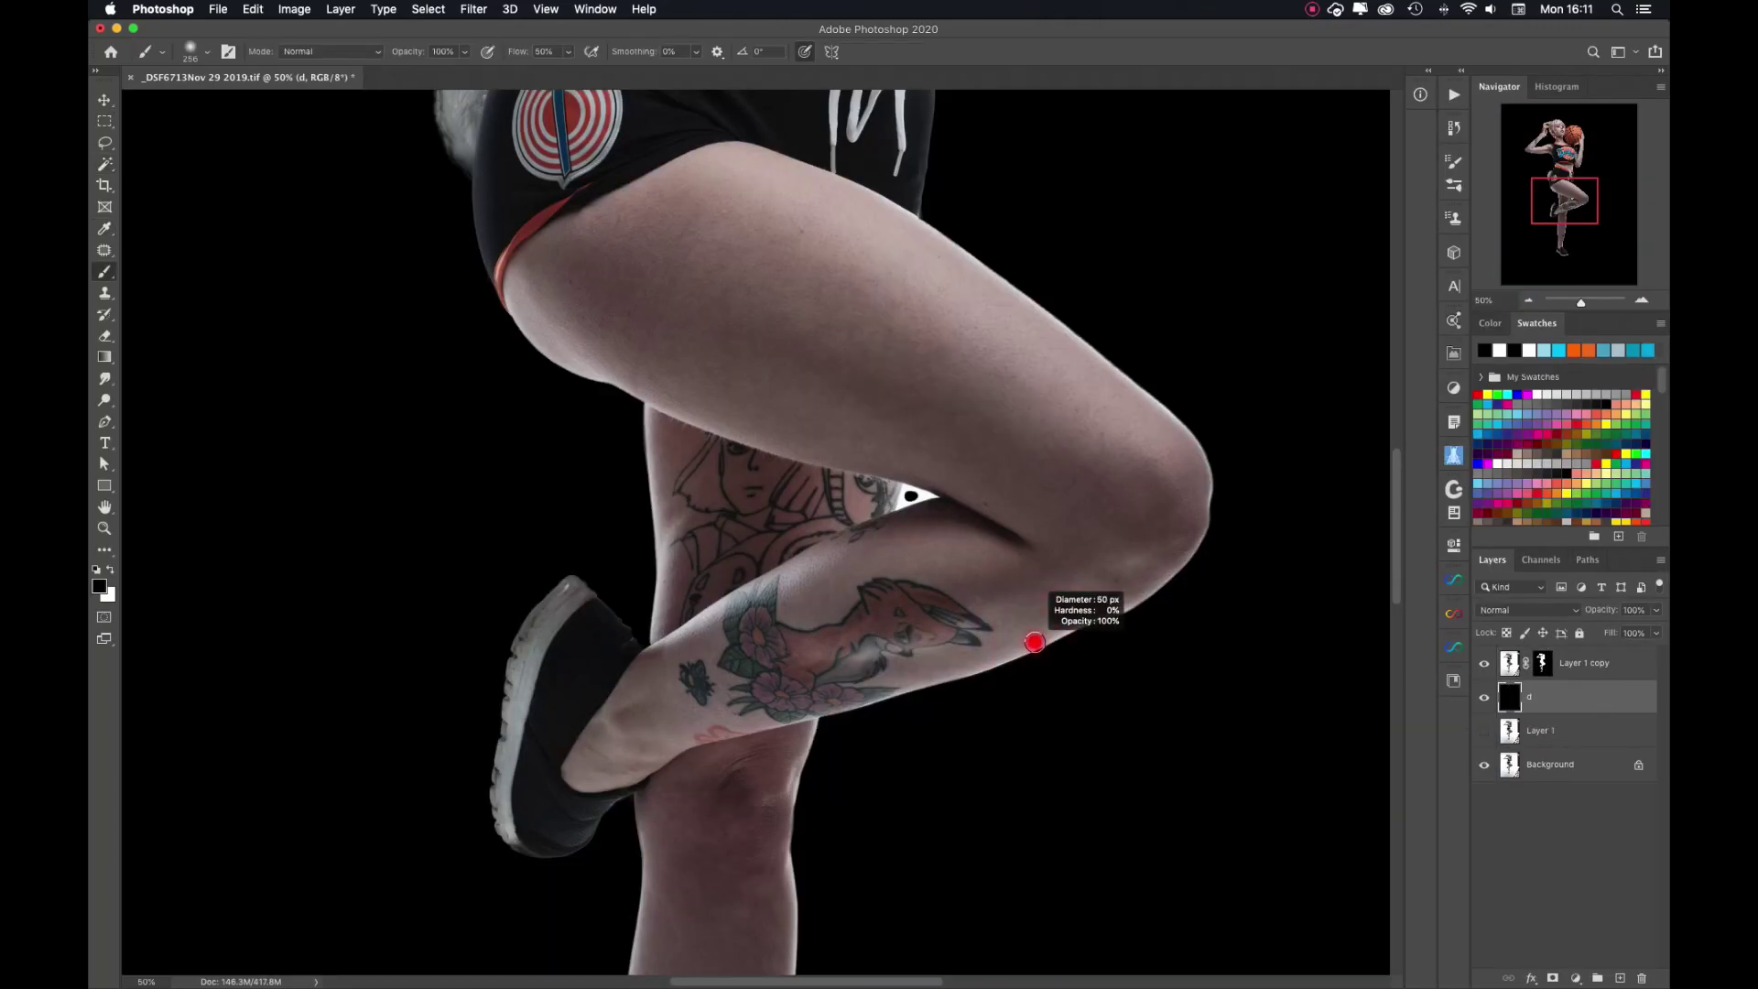
On Layer 1 copy's mask, fill the gap between the legs black and paint out the leftover sliver.
{"action": "left_click", "coordinate": [1543, 663]}
{"action": "right_click", "coordinate": [1035, 641]}
{"action": "key", "text": "super+1"}
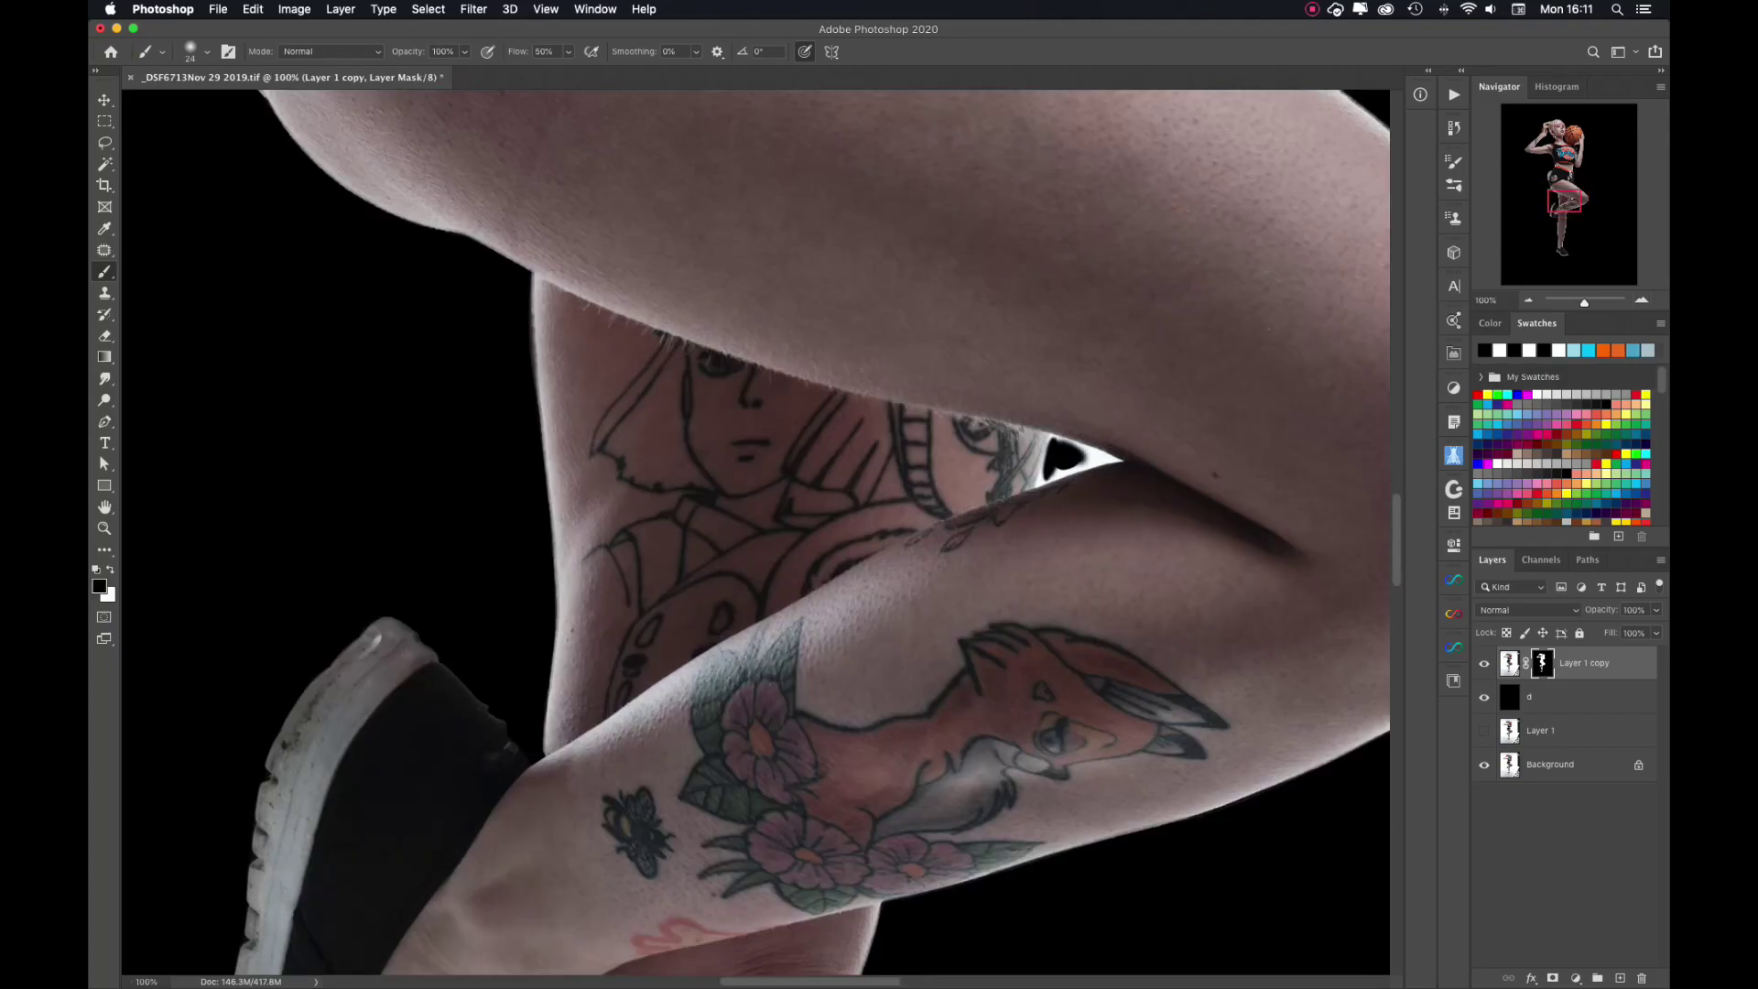
{"action": "key", "text": "l"}
{"action": "left_click_drag", "start_coordinate": [1053, 434], "coordinate": [1049, 437]}
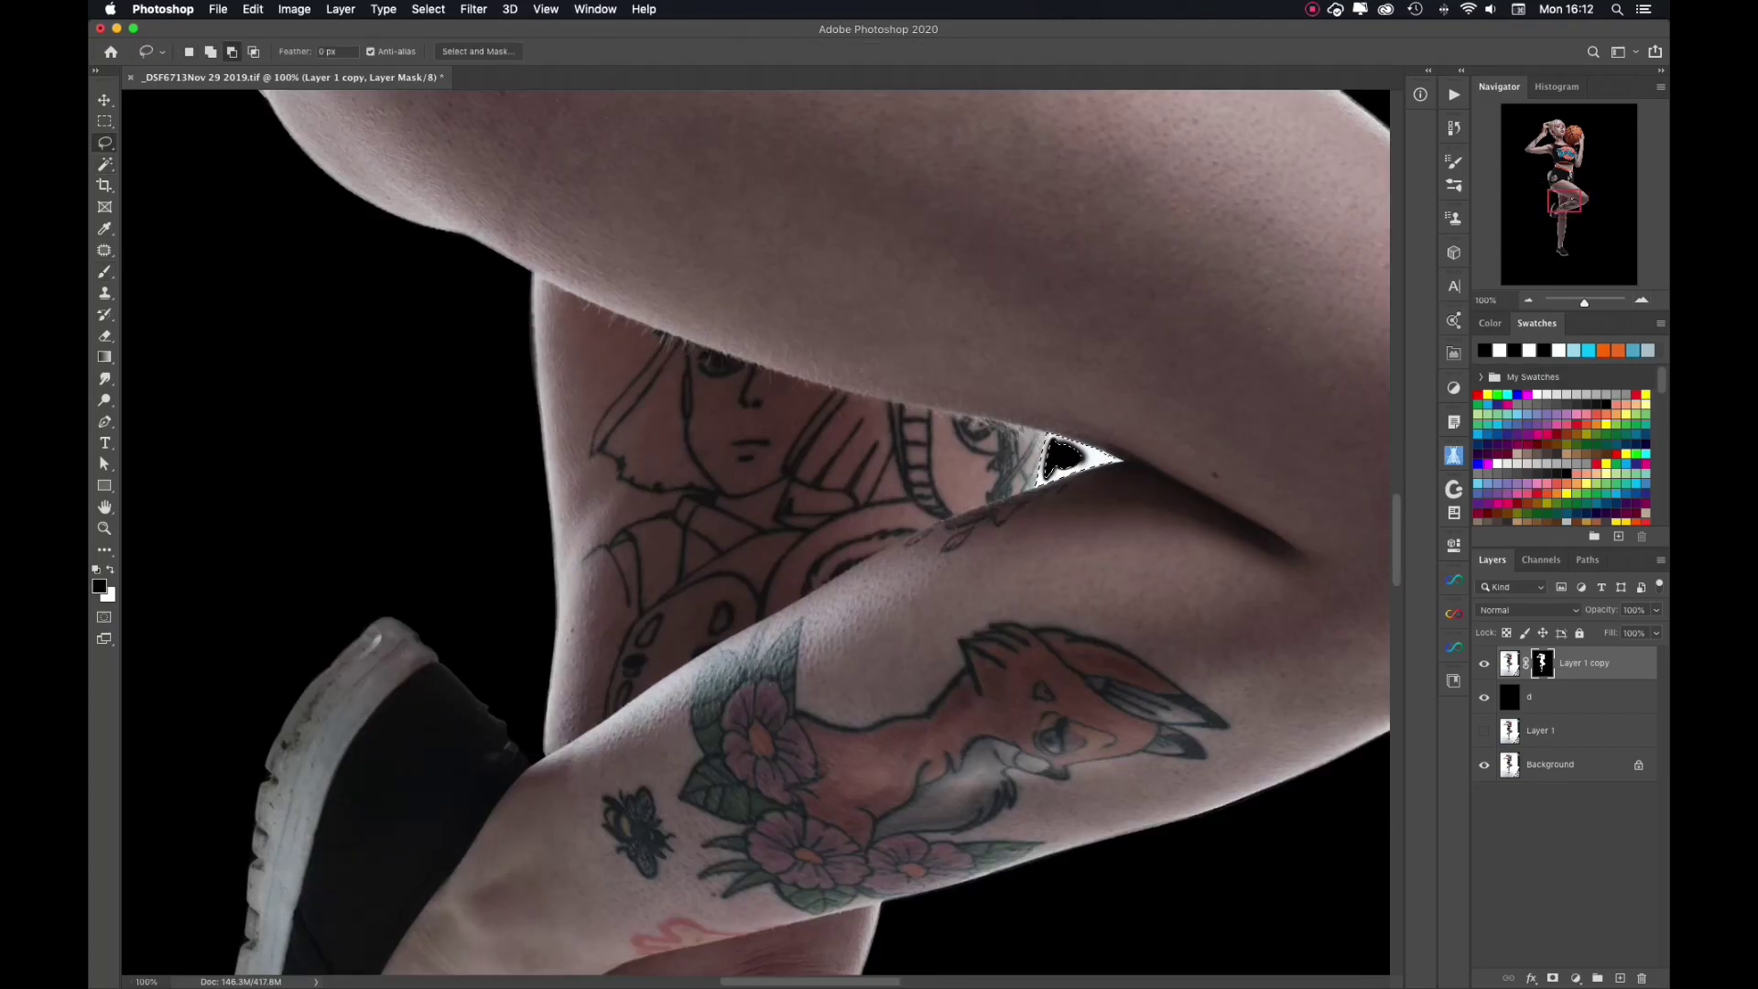
{"action": "key", "text": "alt+BackSpace"}
{"action": "key", "text": "super+d"}
{"action": "key", "text": "b"}
{"action": "mouse_move", "coordinate": [1121, 461]}
{"action": "left_mouse_down"}
{"action": "mouse_move", "coordinate": [1053, 436]}
{"action": "mouse_move", "coordinate": [824, 137]}
{"action": "left_mouse_up"}
Paint the hair edge back into the mask with a smaller white brush.
{"action": "key", "text": "x"}
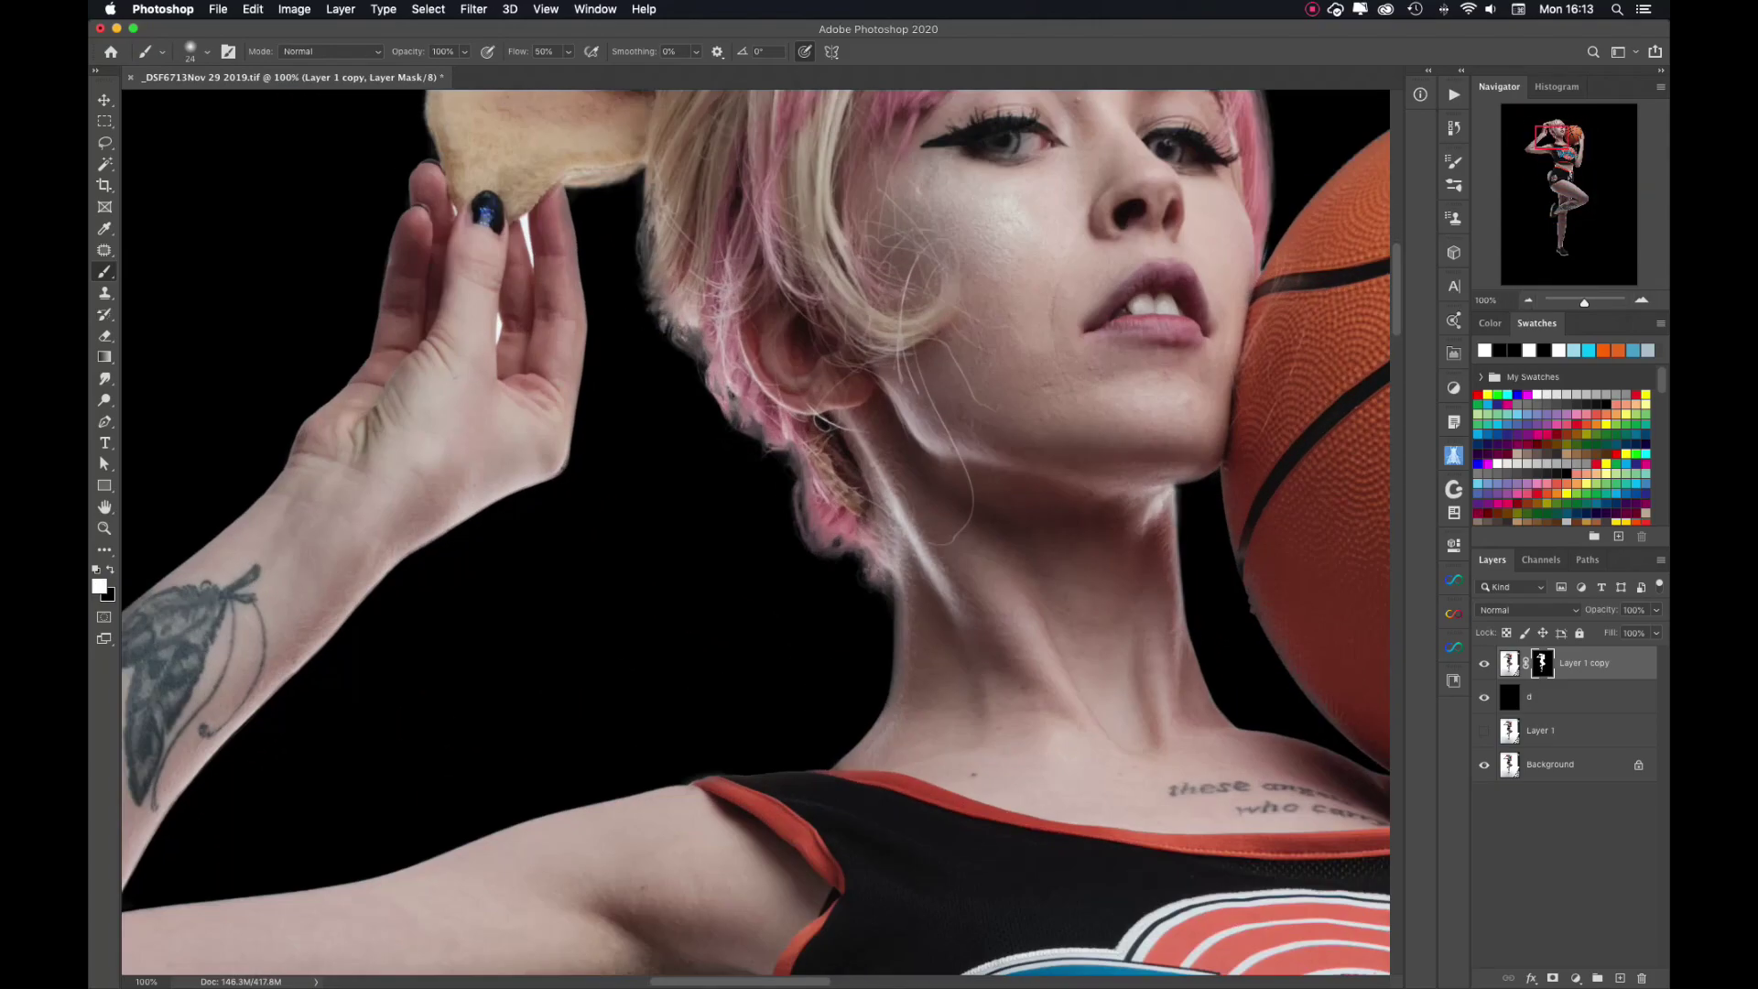
{"action": "left_click_drag", "start_coordinate": [1207, 503], "coordinate": [1337, 723]}
{"action": "key", "text": "x"}
{"action": "key", "text": "x"}
{"action": "key", "text": "x"}
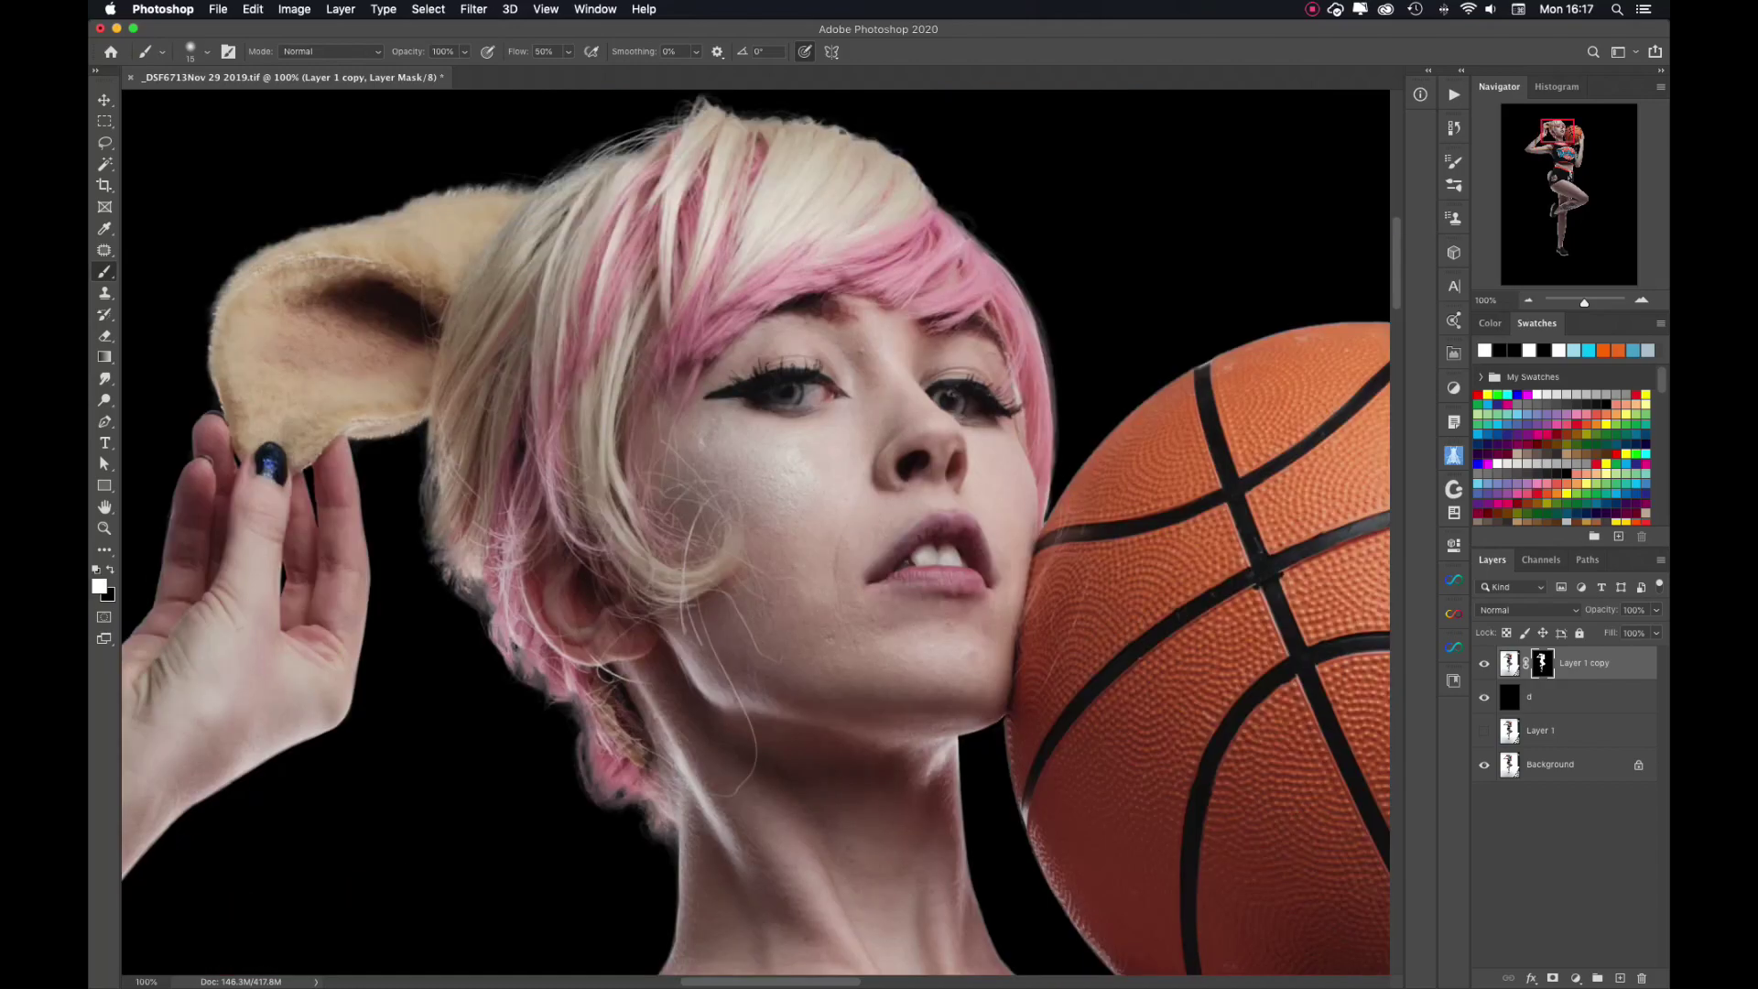
{"action": "mouse_move", "coordinate": [434, 442]}
{"action": "left_mouse_down"}
{"action": "mouse_move", "coordinate": [437, 527]}
{"action": "mouse_move", "coordinate": [502, 650]}
{"action": "left_mouse_up"}
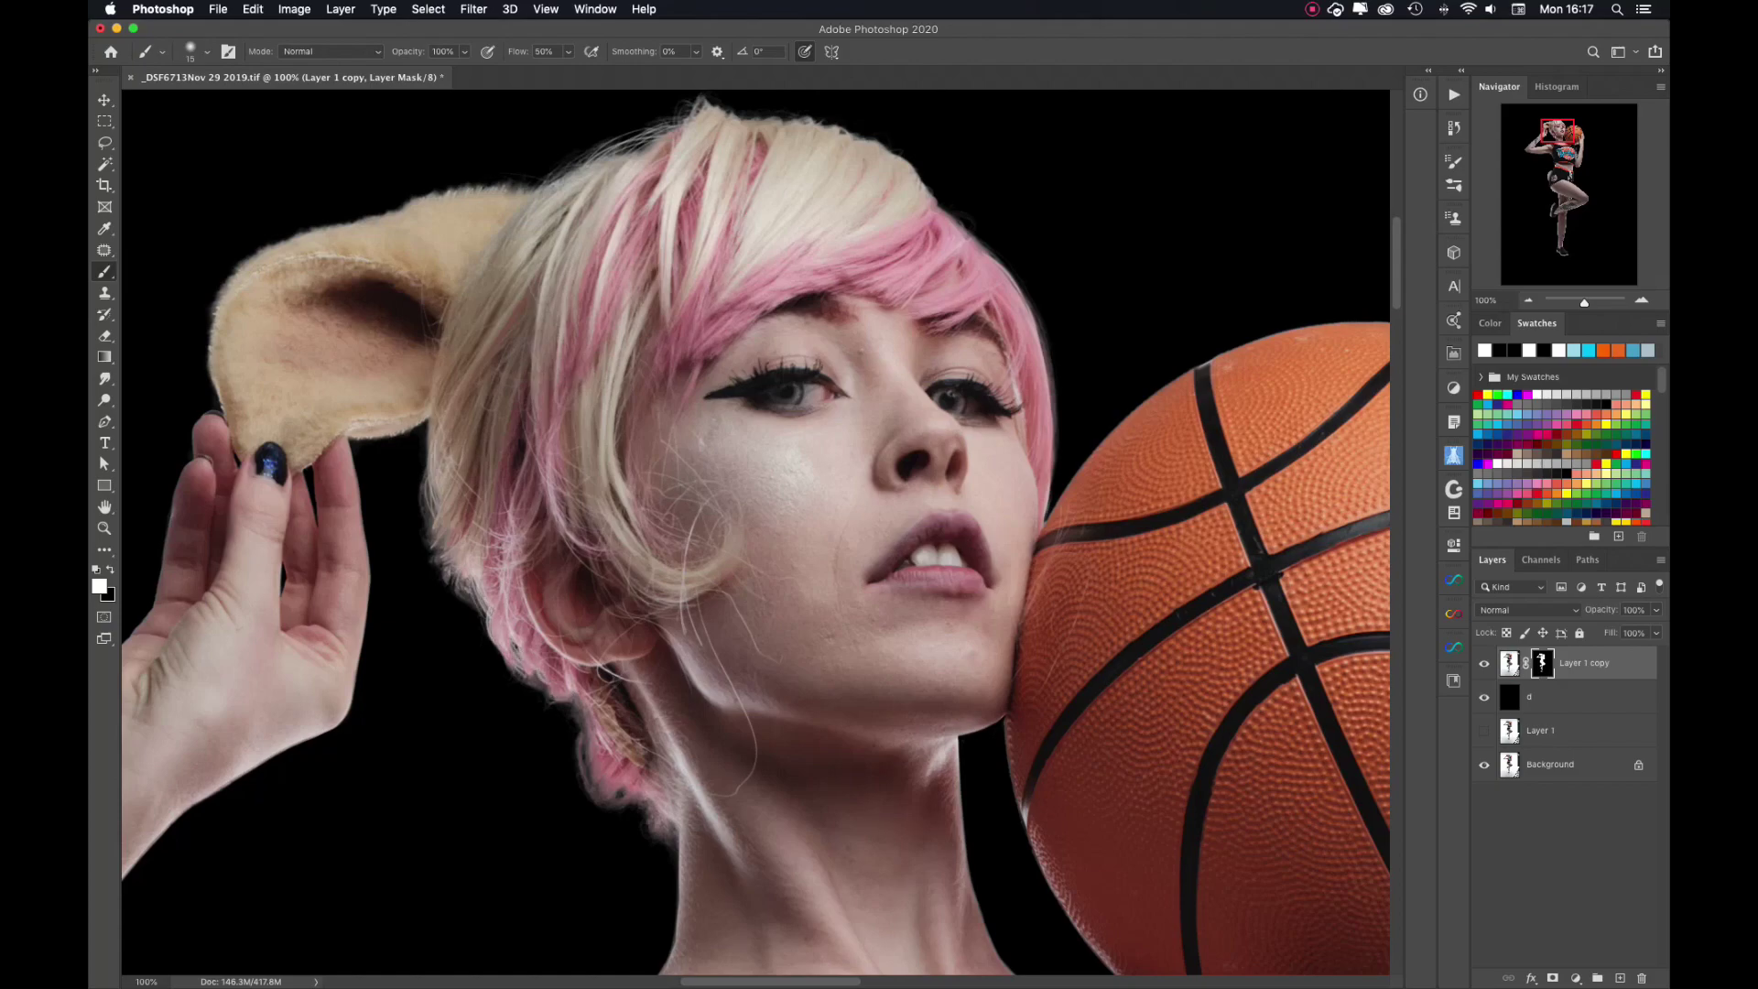
{"action": "key", "text": "x"}
{"action": "key", "text": "x"}
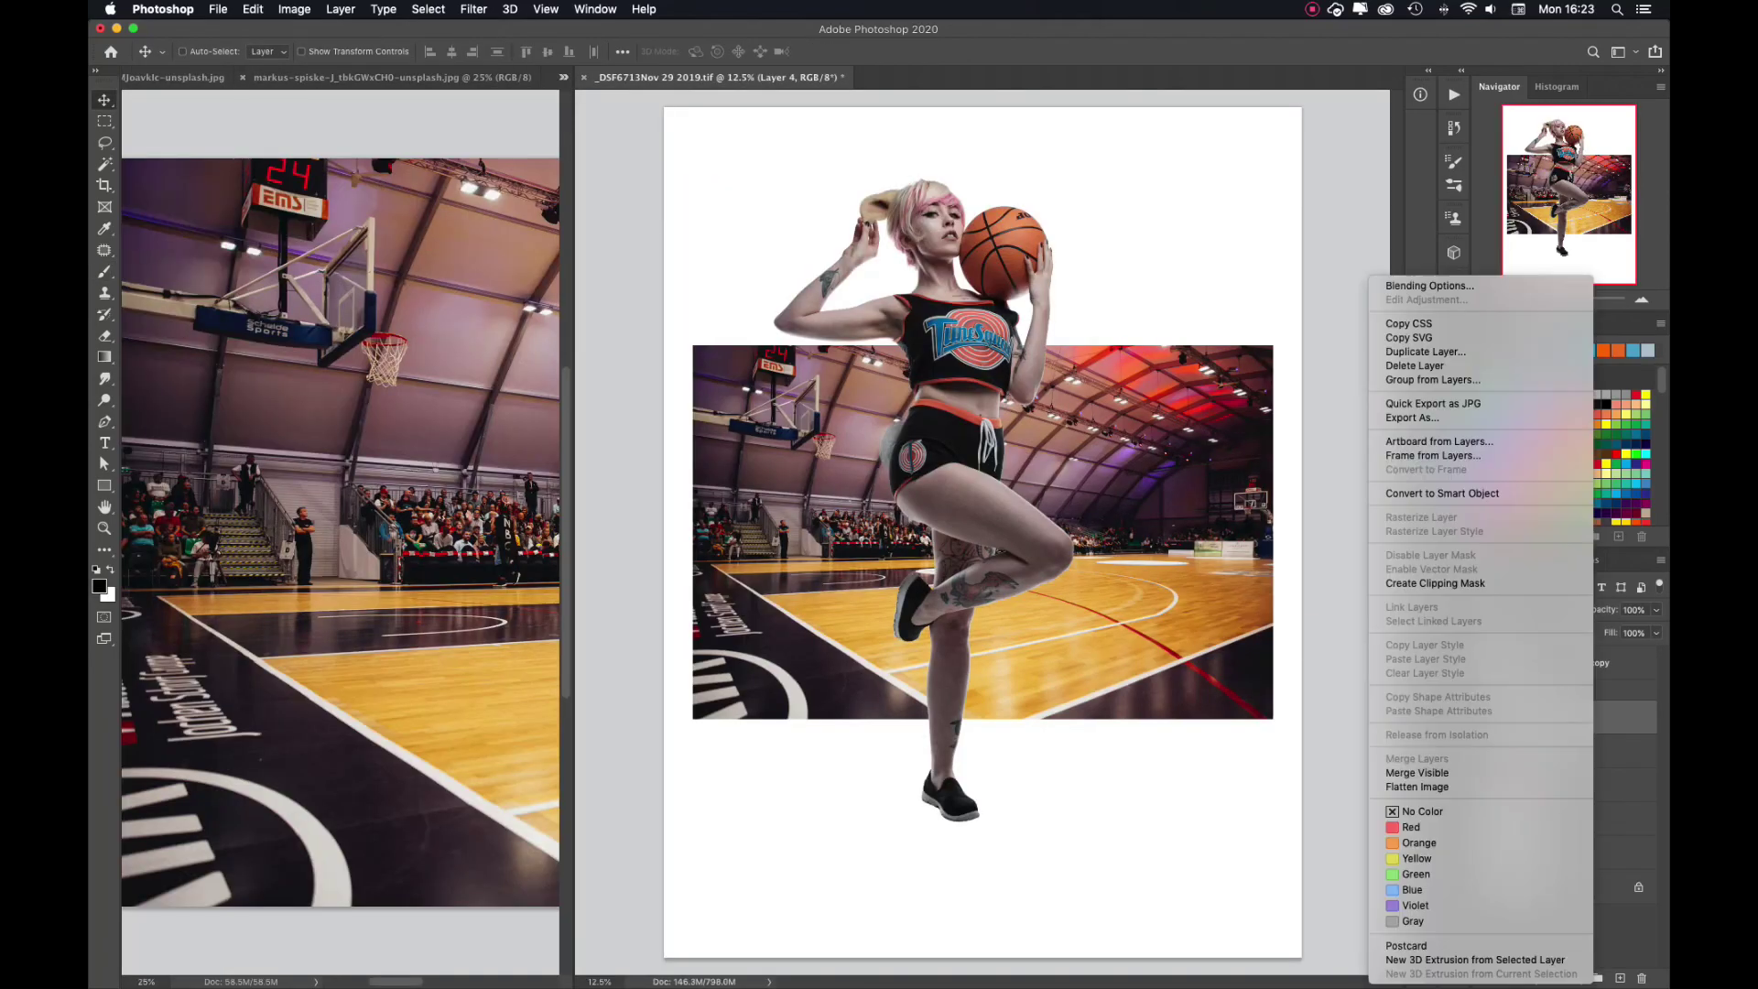
Scale and shift the arena photo to fill the canvas, then select the arena layer in the bg group.
{"action": "key", "text": "Escape"}
{"action": "key", "text": "ctrl+t"}
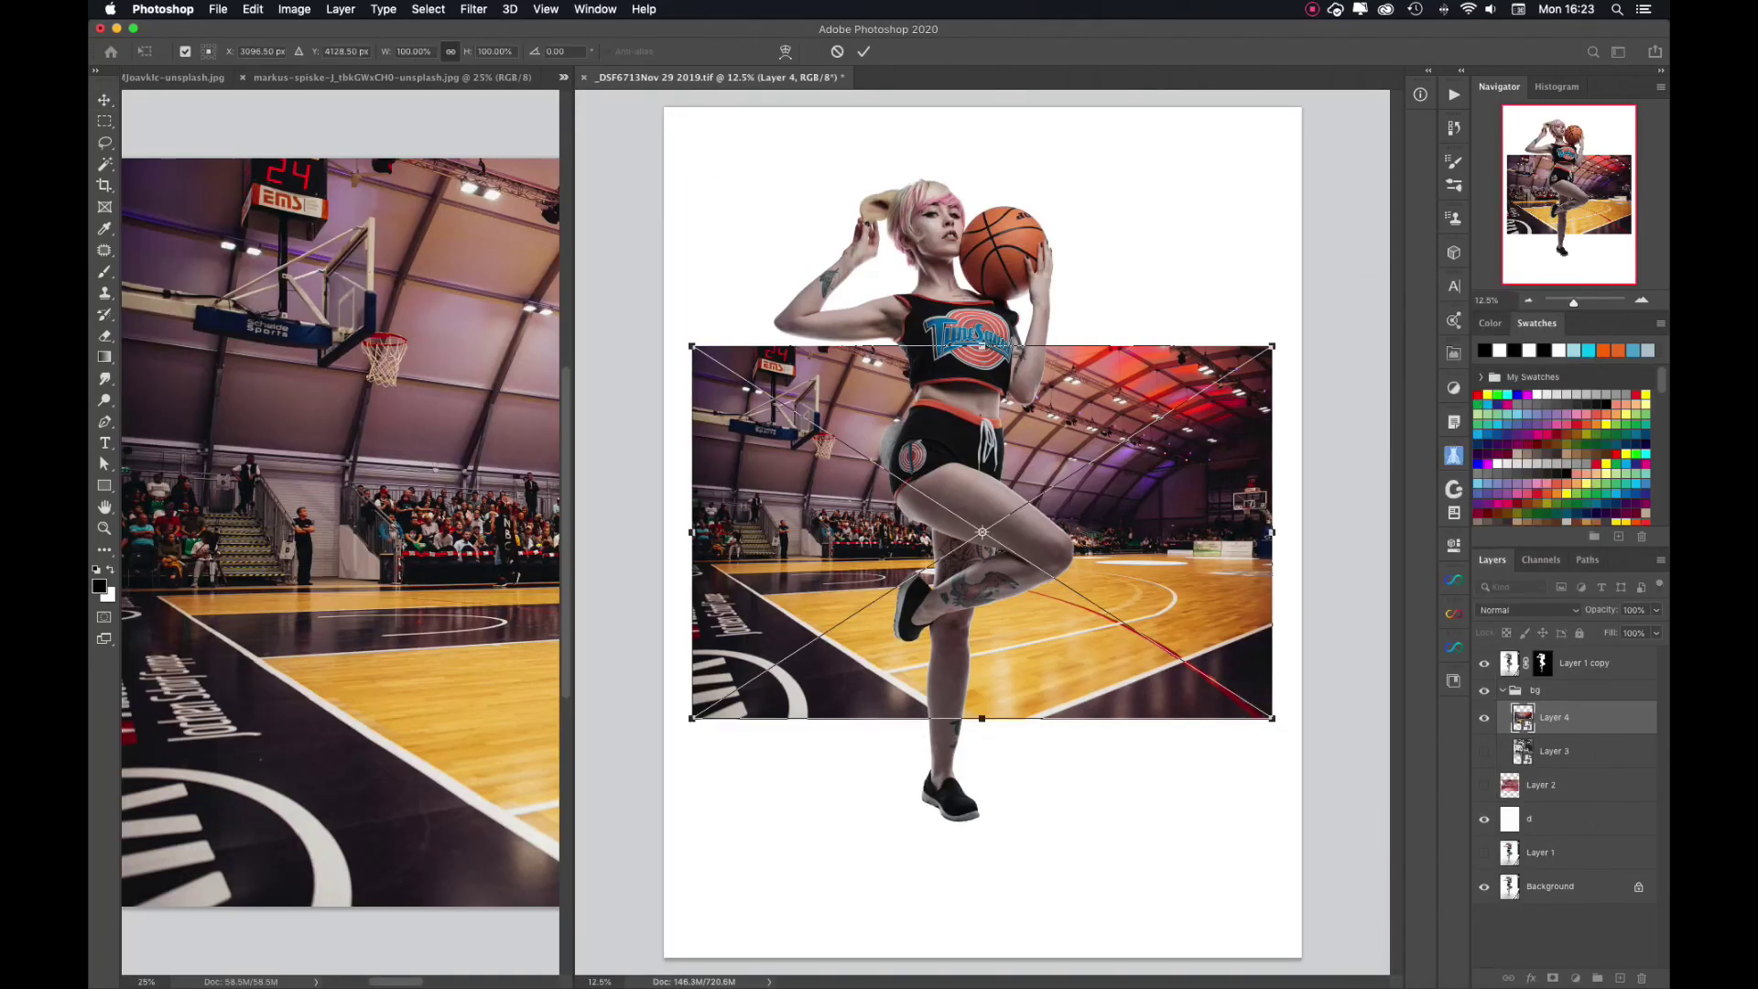
{"action": "left_click_drag", "start_coordinate": [1273, 719], "coordinate": [1387, 875]}
{"action": "mouse_move", "coordinate": [1373, 659]}
{"action": "left_mouse_down"}
{"action": "mouse_move", "coordinate": [1264, 623]}
{"action": "mouse_move", "coordinate": [1274, 641]}
{"action": "left_mouse_up"}
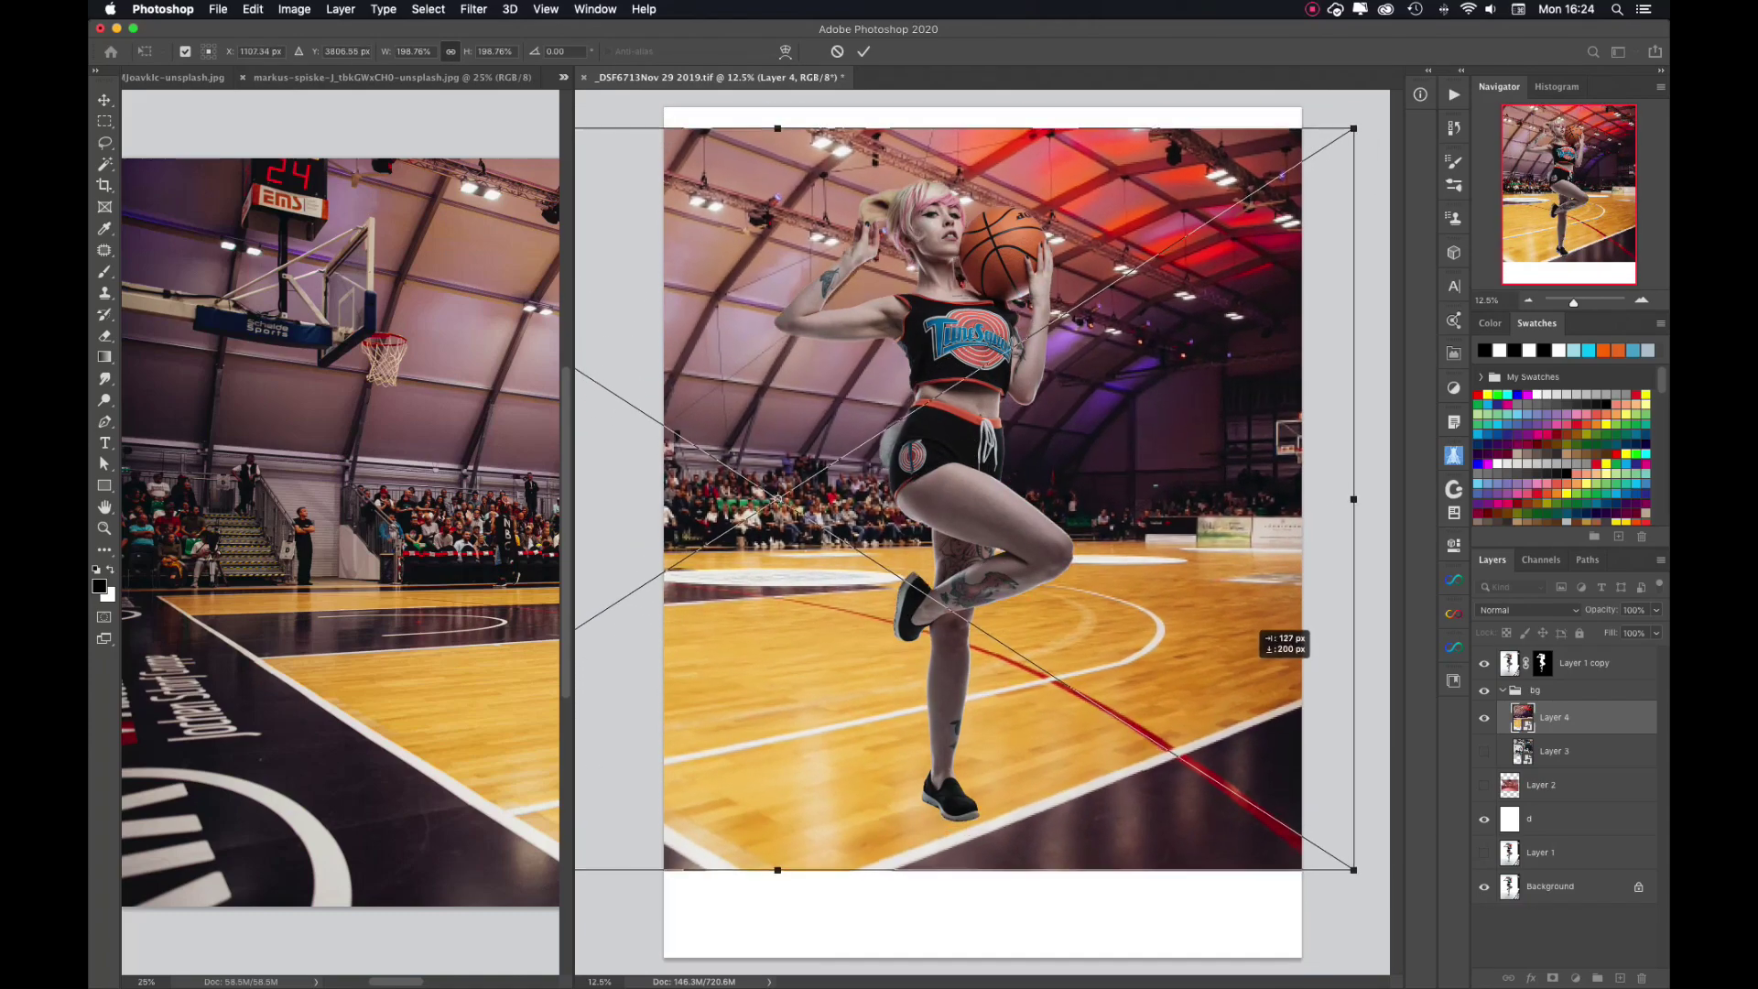
{"action": "key", "text": "Return"}
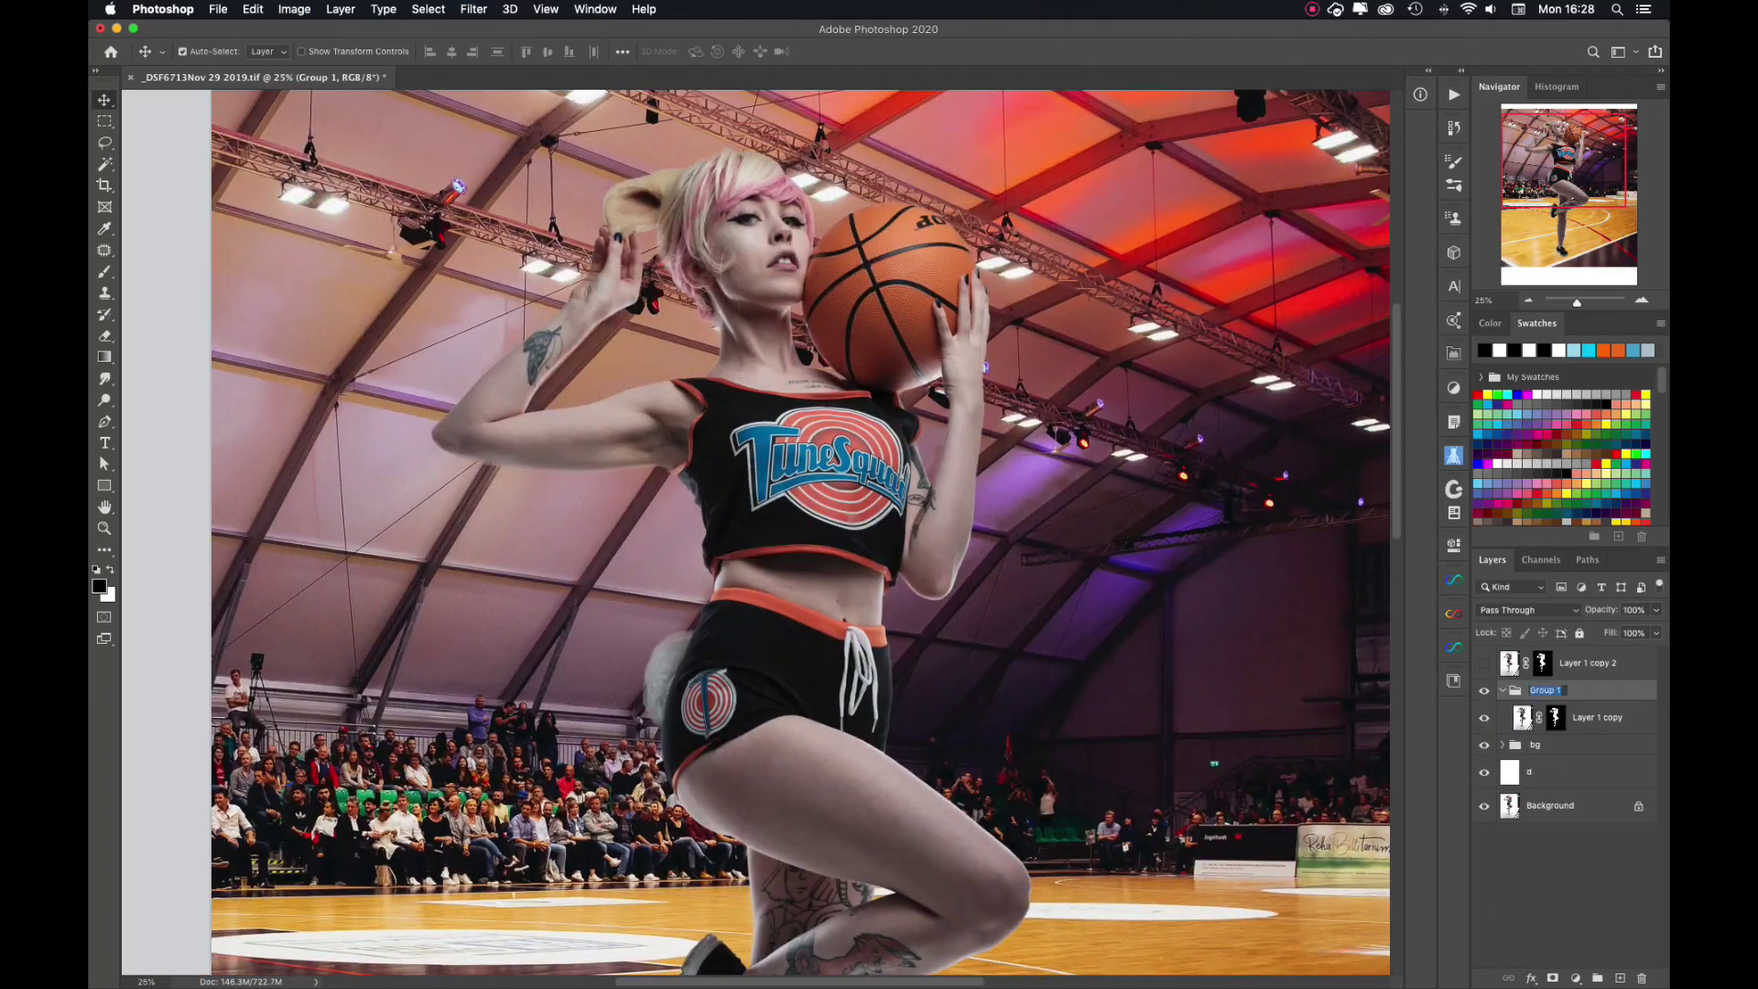
{"action": "left_click", "coordinate": [1556, 771]}
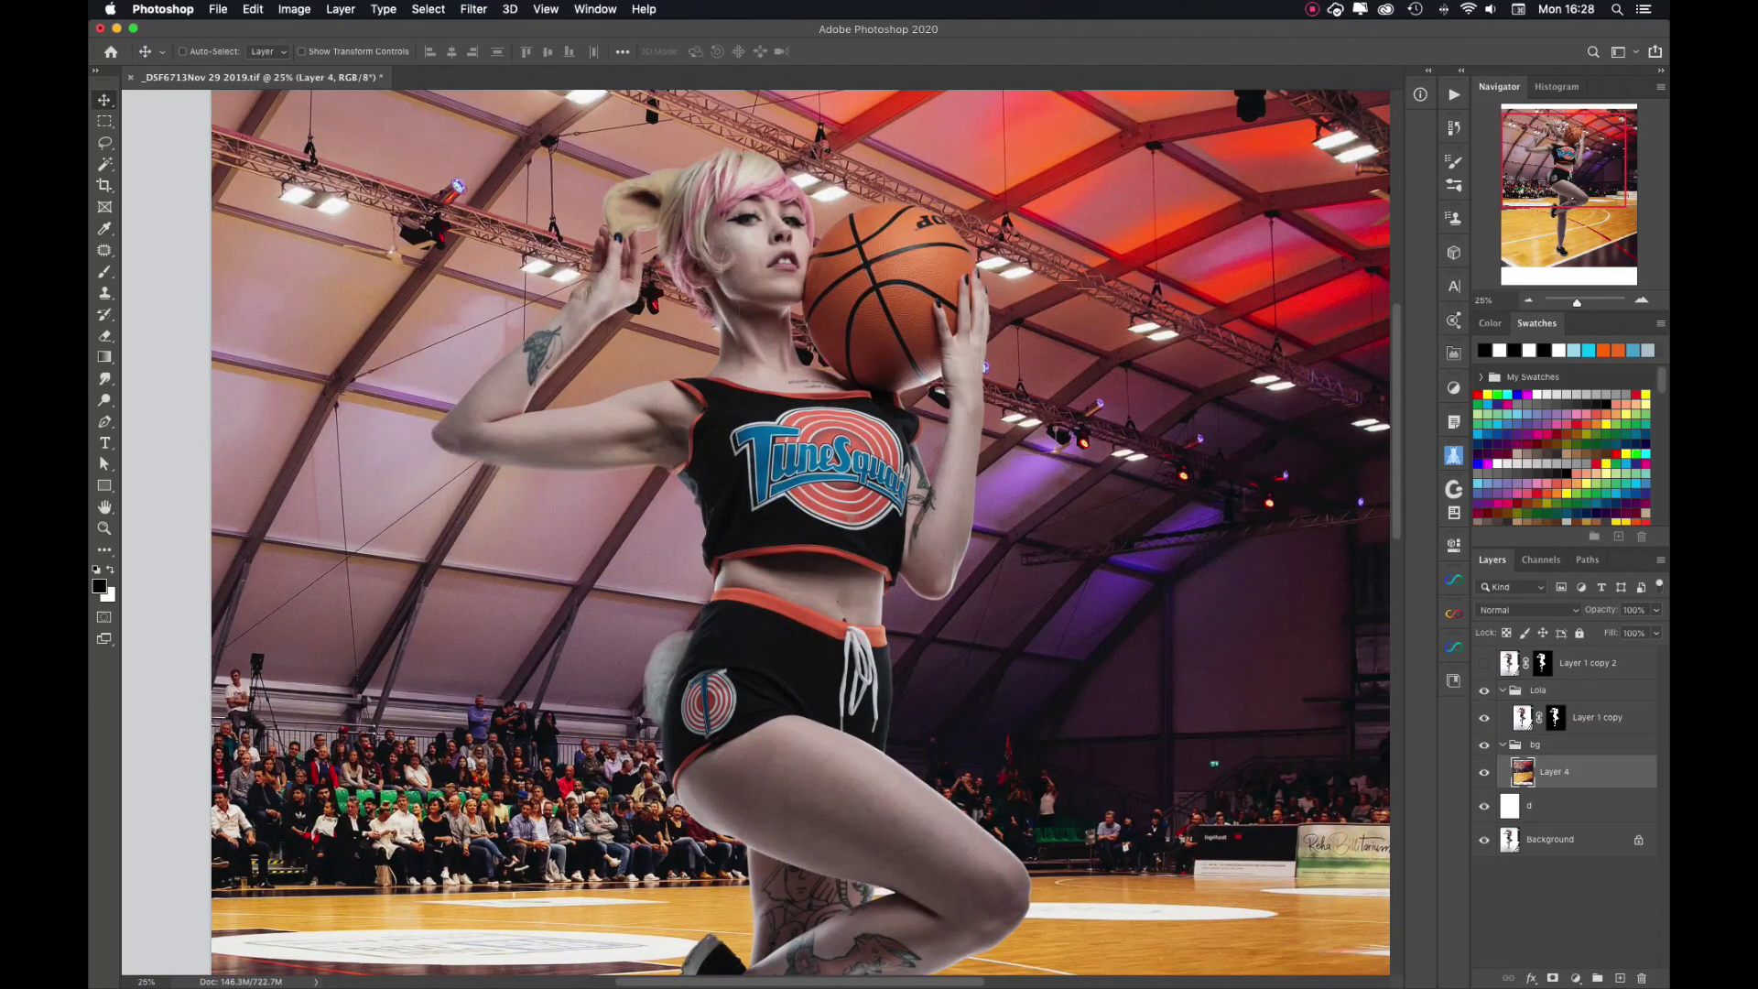
{"action": "left_click", "coordinate": [473, 9]}
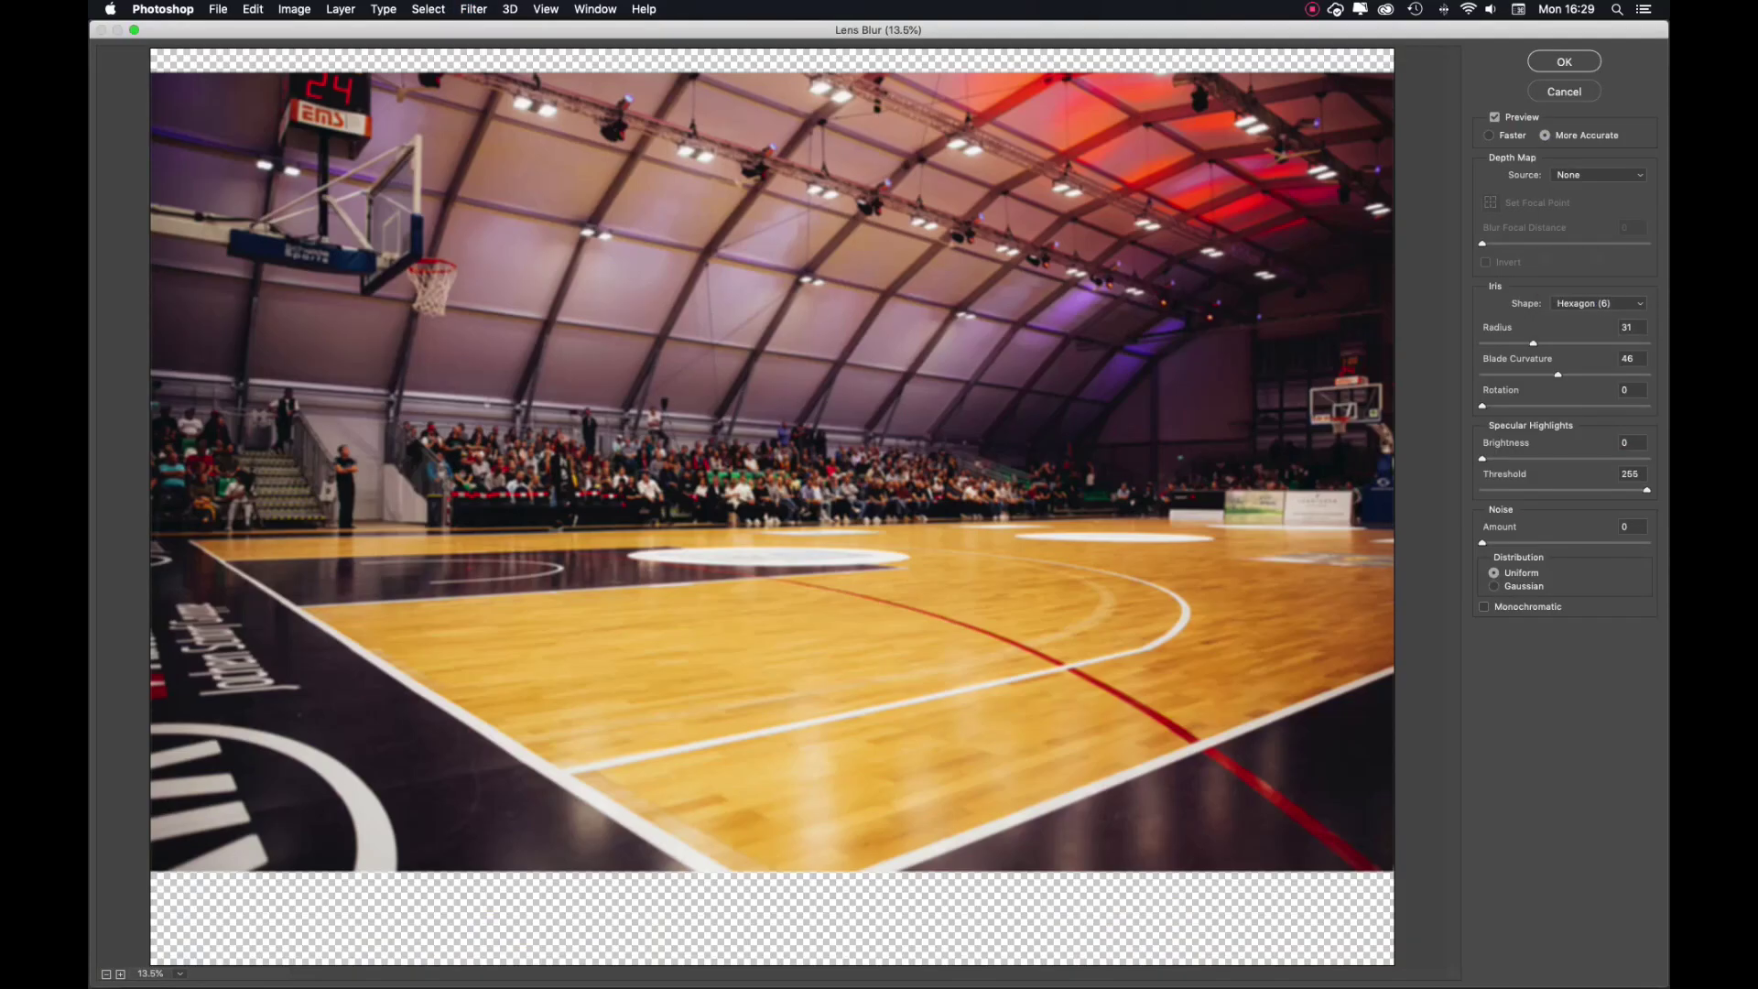
Apply Lens Blur with a radius of 62 to the arena background.
{"action": "left_click_drag", "start_coordinate": [1534, 342], "coordinate": [1584, 342]}
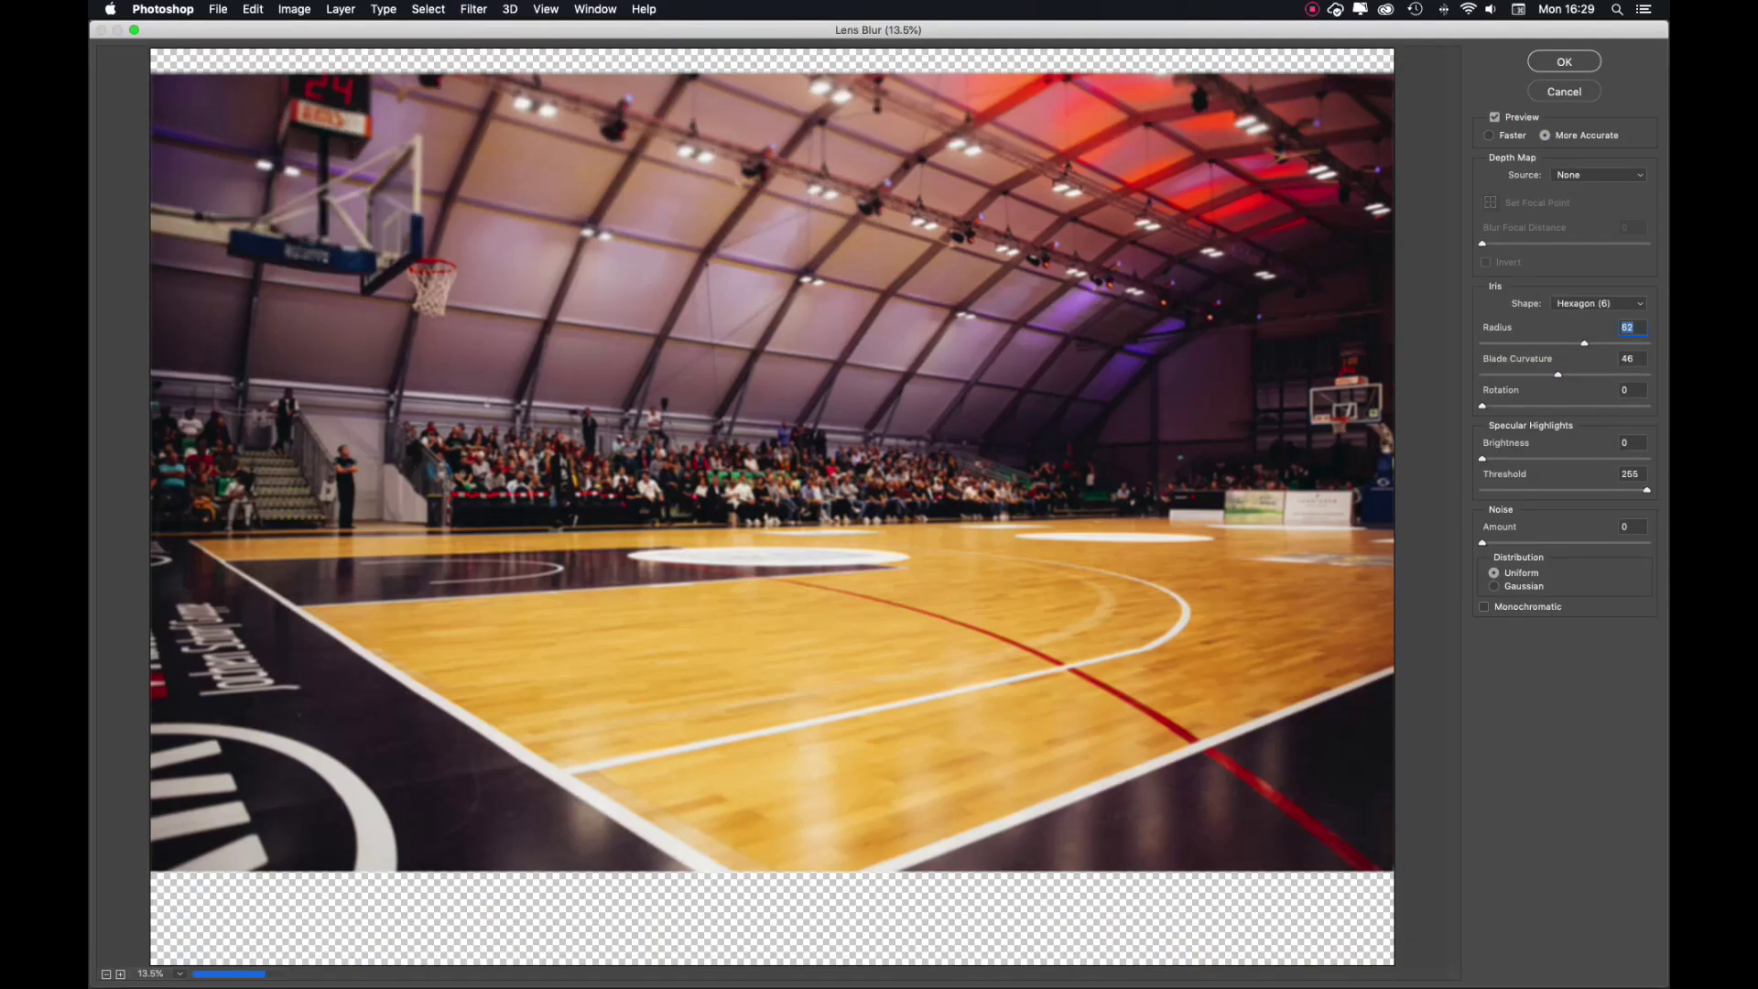
{"action": "key", "text": "Return"}
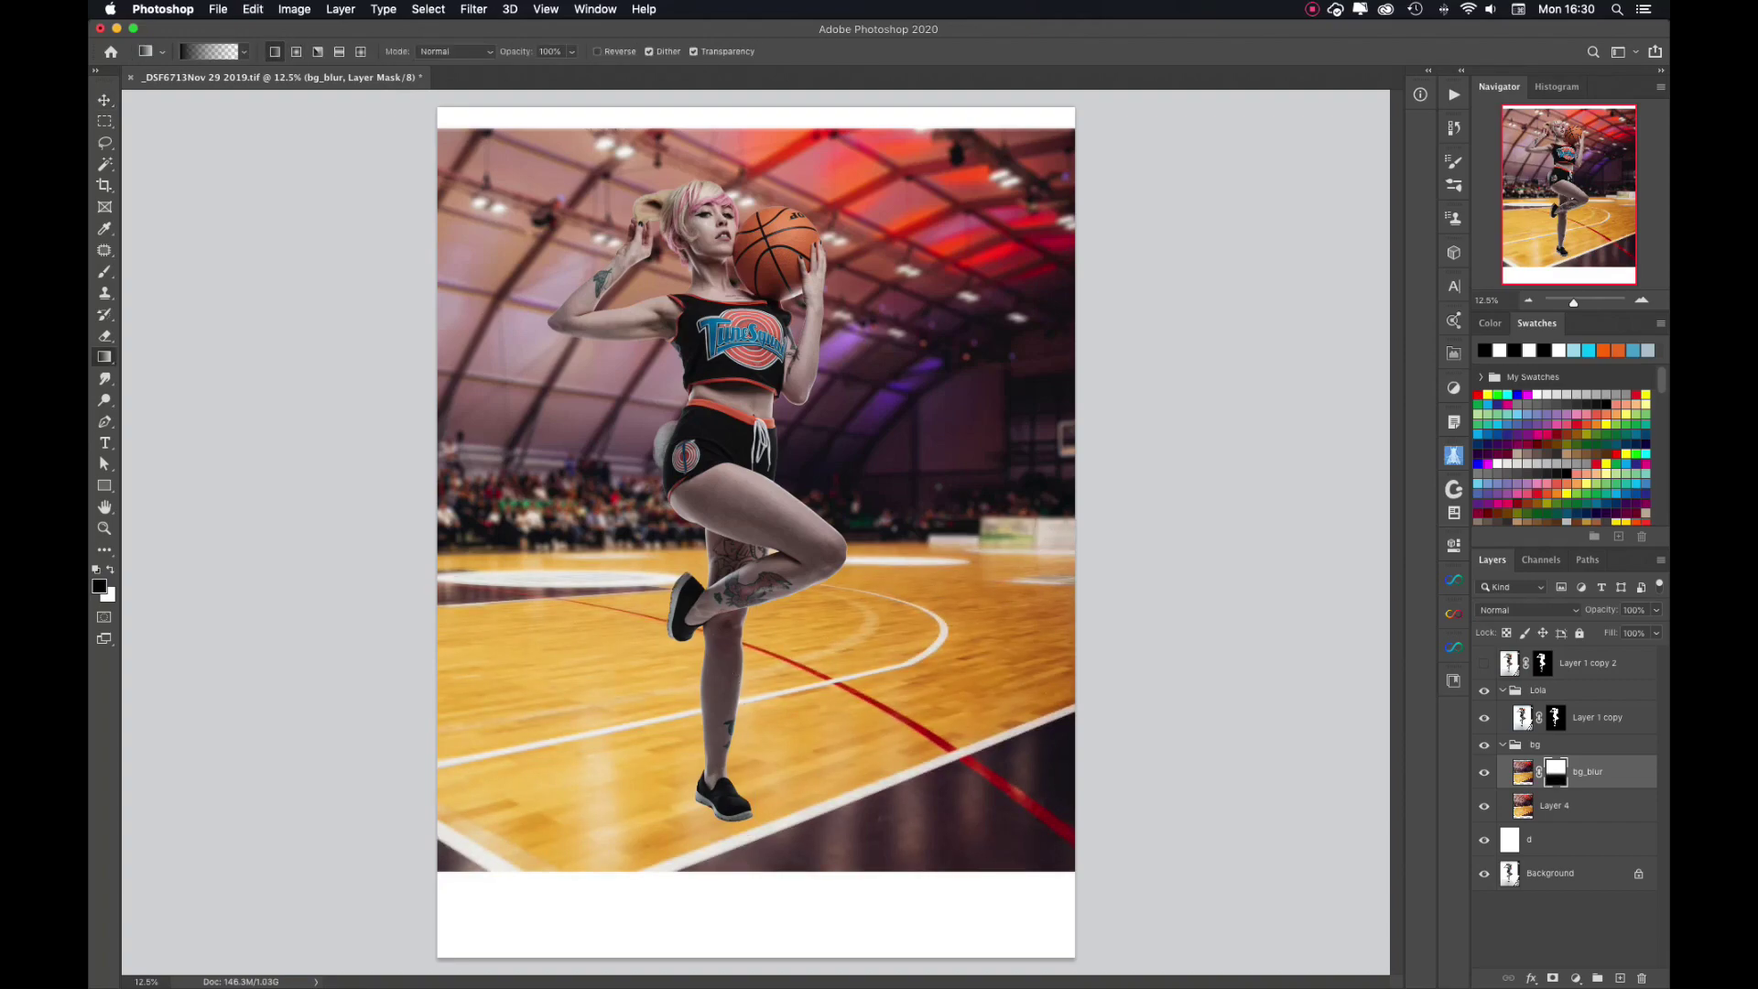
{"action": "key", "text": "v"}
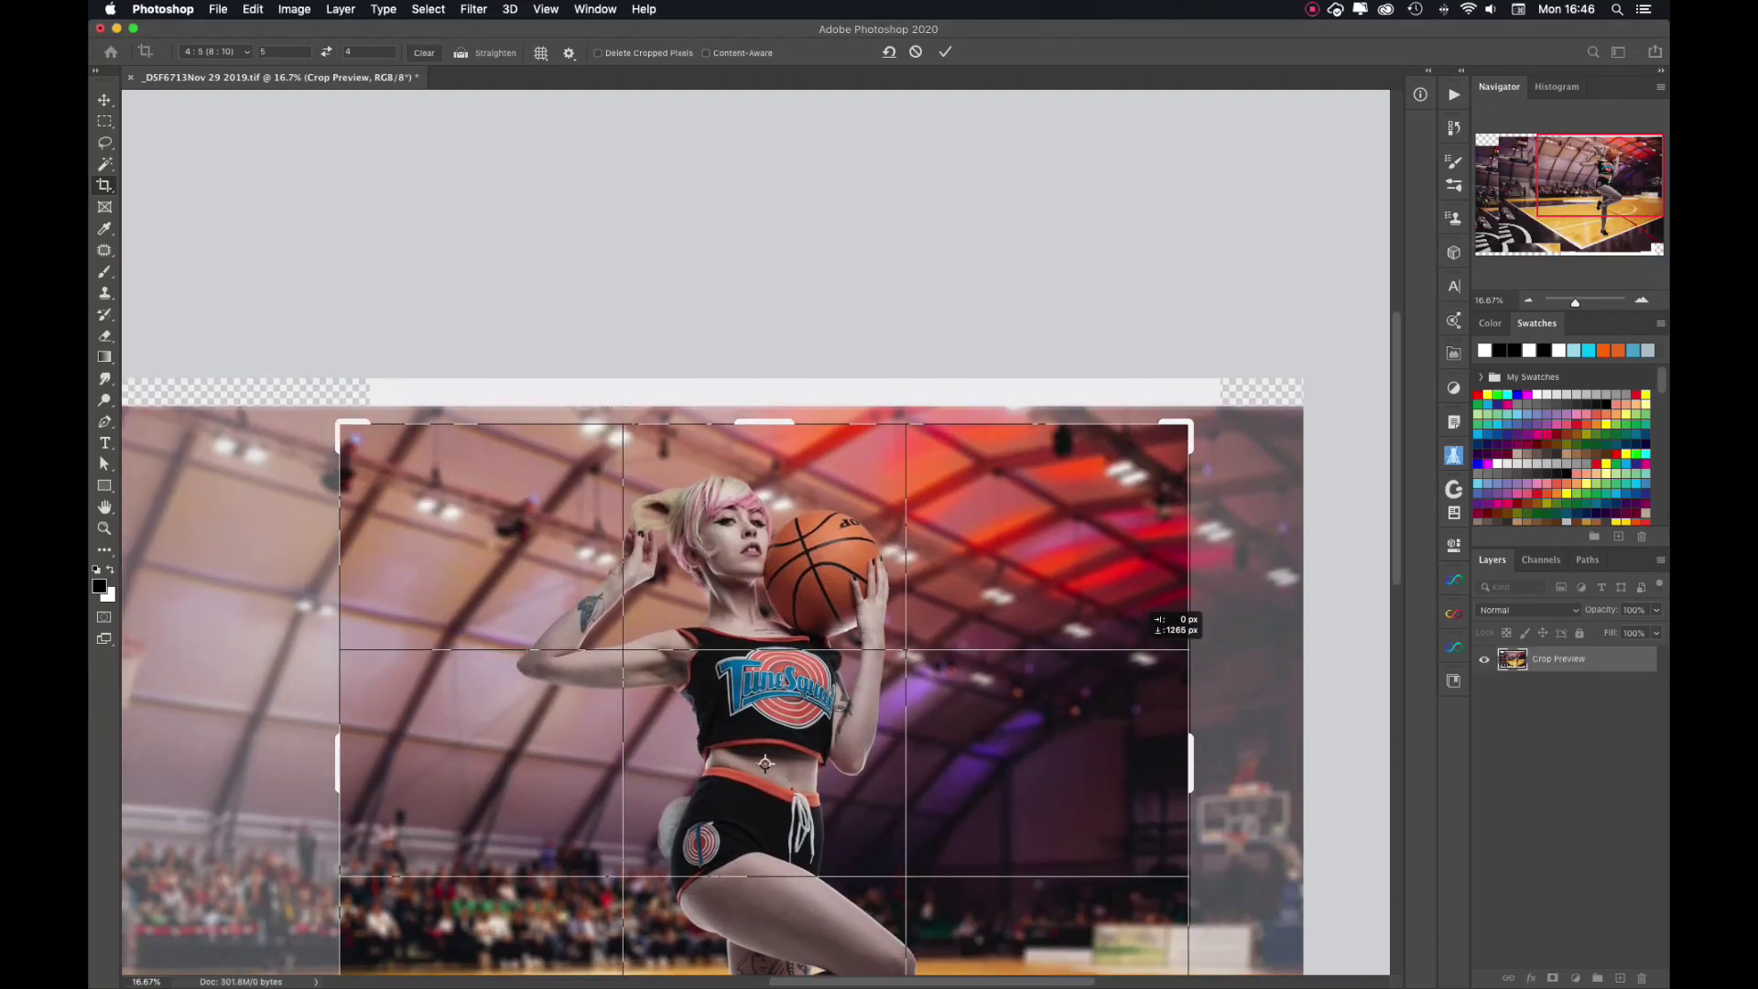
Commit a landscape crop, delete the duplicate arena layer, and shift the bg group behind the cosplayer.
{"action": "key", "text": "x"}
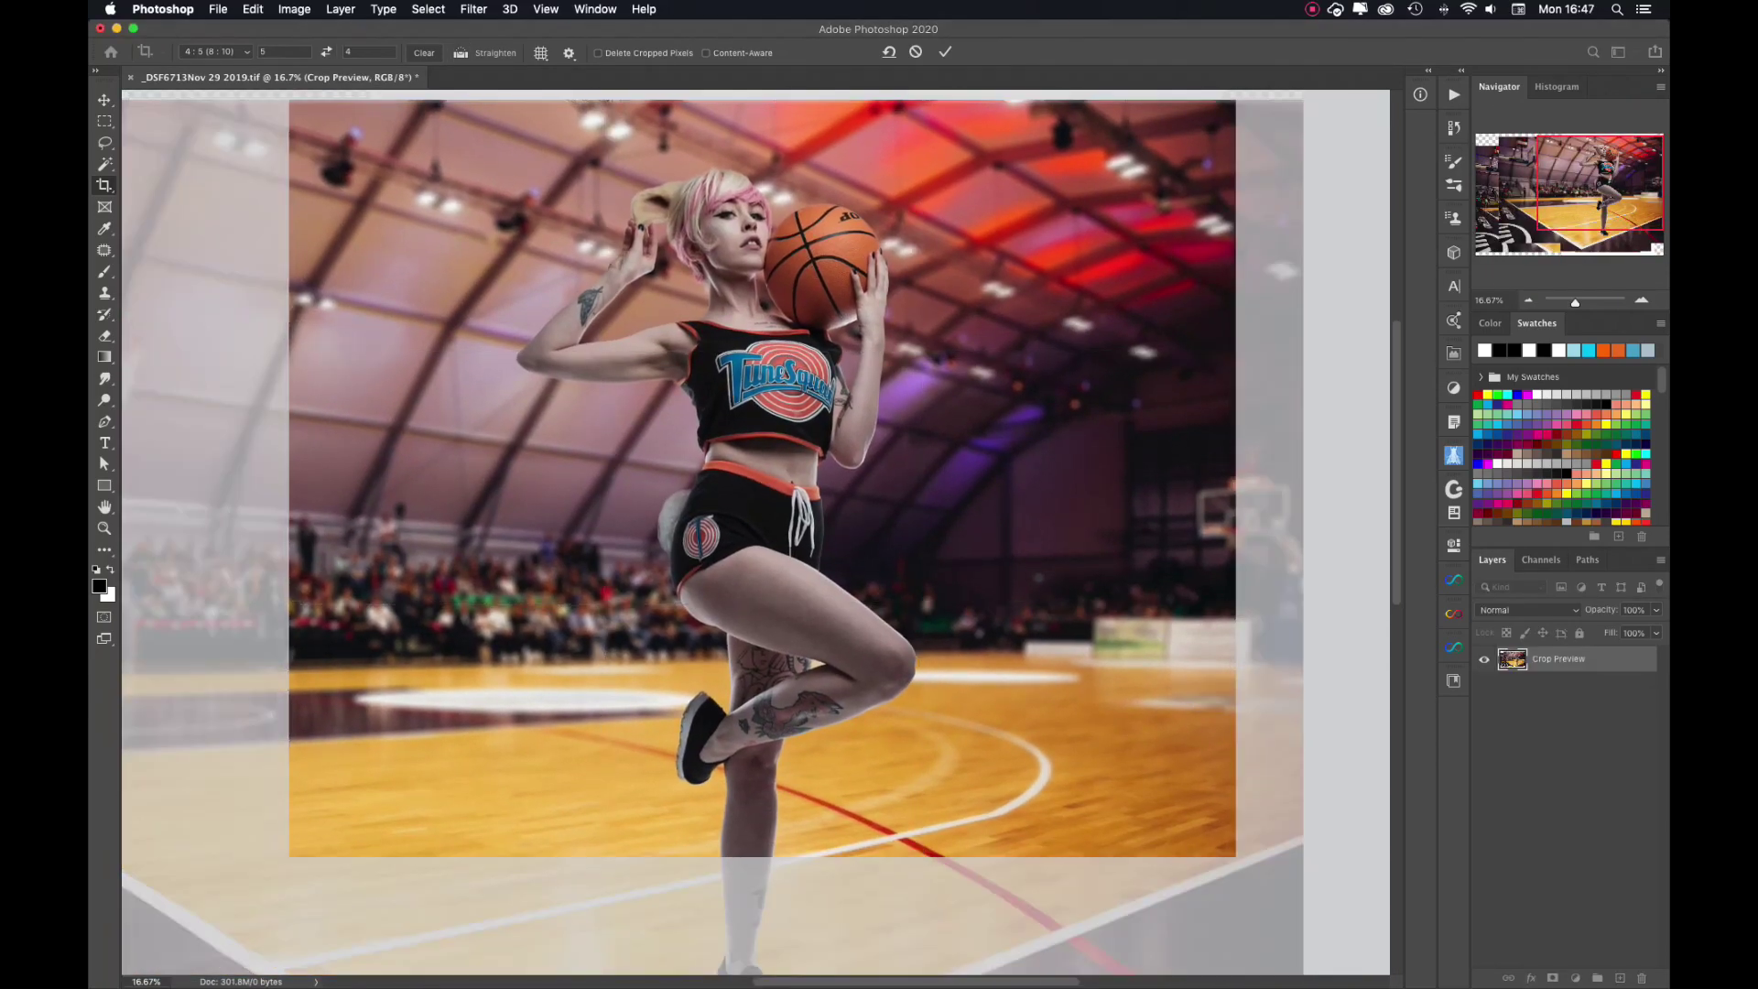
{"action": "key", "text": "Return"}
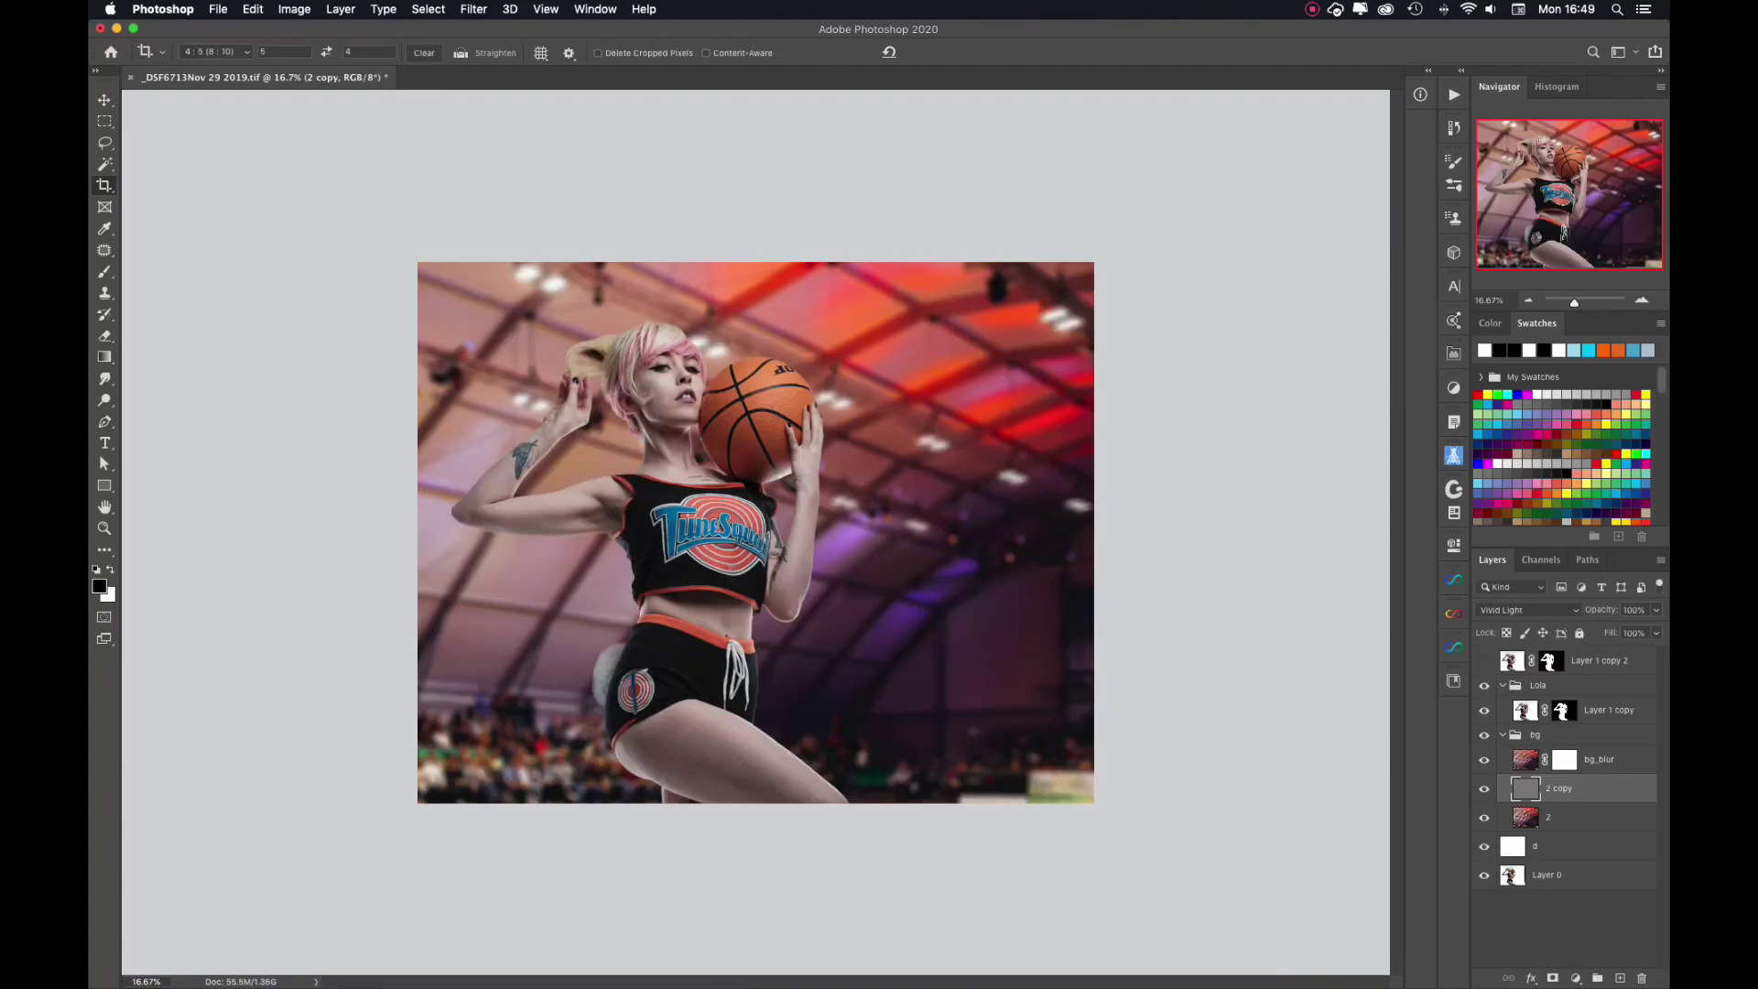
{"action": "key", "text": "v"}
{"action": "key", "text": "Delete"}
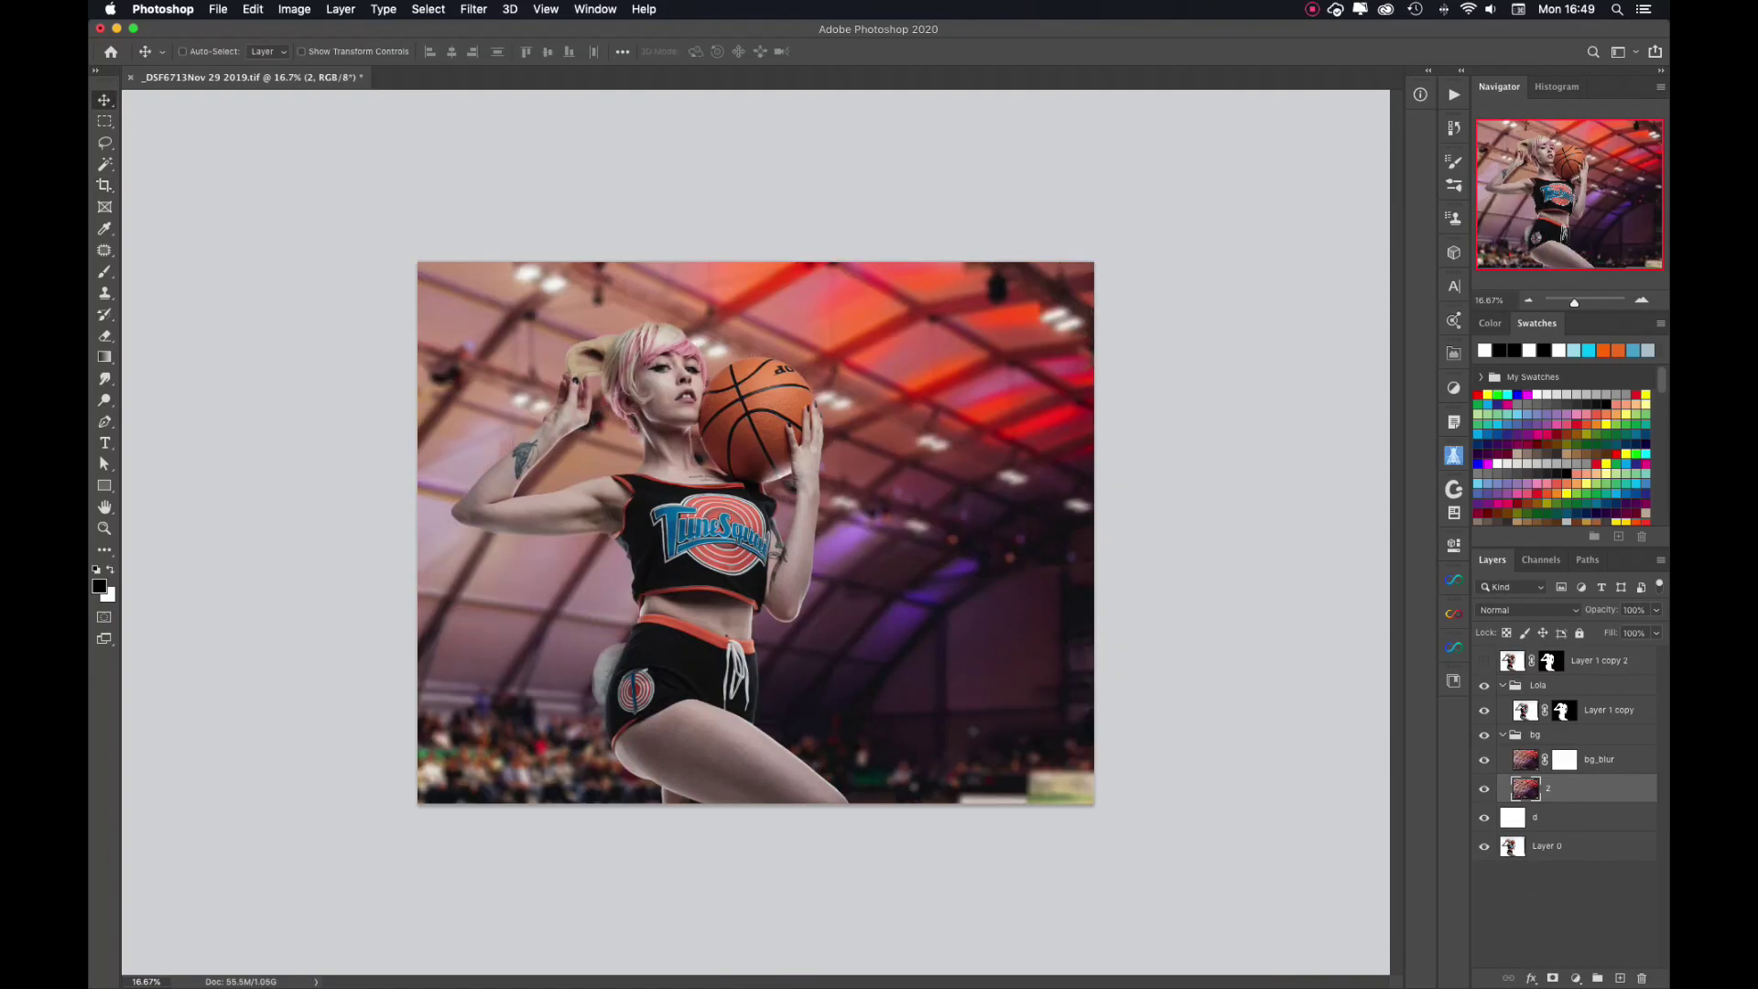
{"action": "left_click", "coordinate": [1538, 734]}
{"action": "mouse_move", "coordinate": [1181, 733]}
{"action": "left_mouse_down"}
{"action": "mouse_move", "coordinate": [1055, 684]}
{"action": "mouse_move", "coordinate": [1067, 754]}
{"action": "left_mouse_up"}
Select Layer 1 copy and add a Black & White helper adjustment.
{"action": "key", "text": "c"}
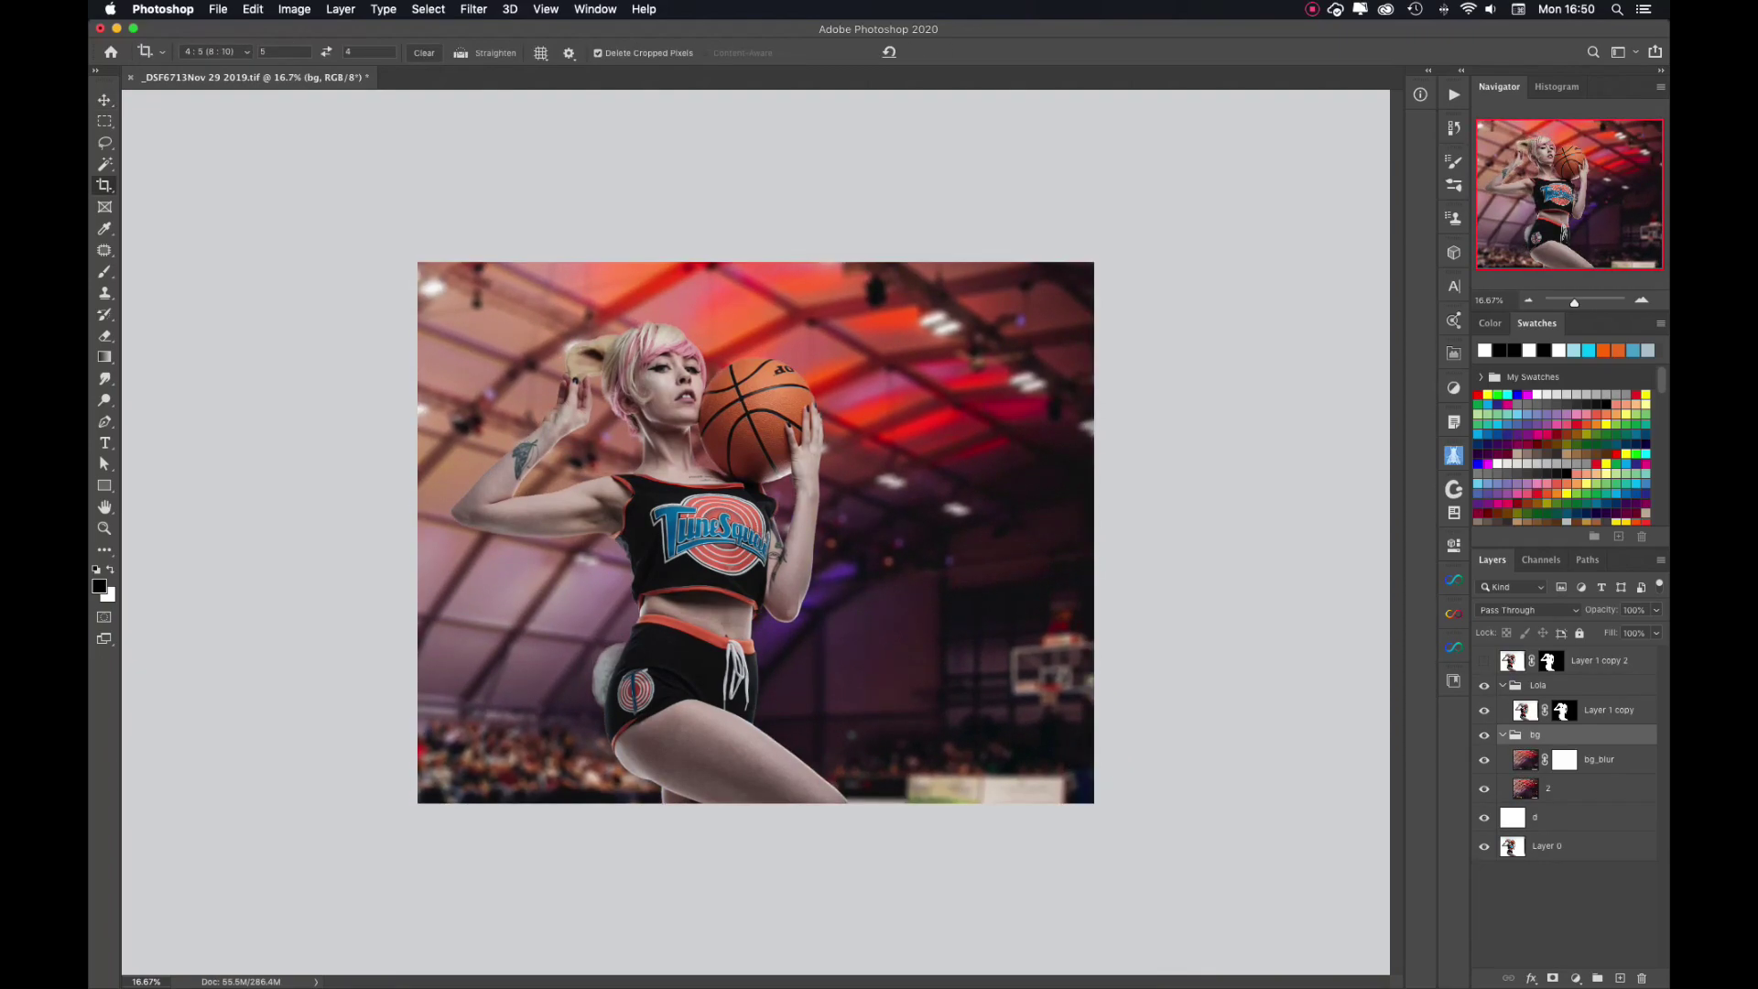
{"action": "key", "text": "v"}
{"action": "key", "text": "Delete"}
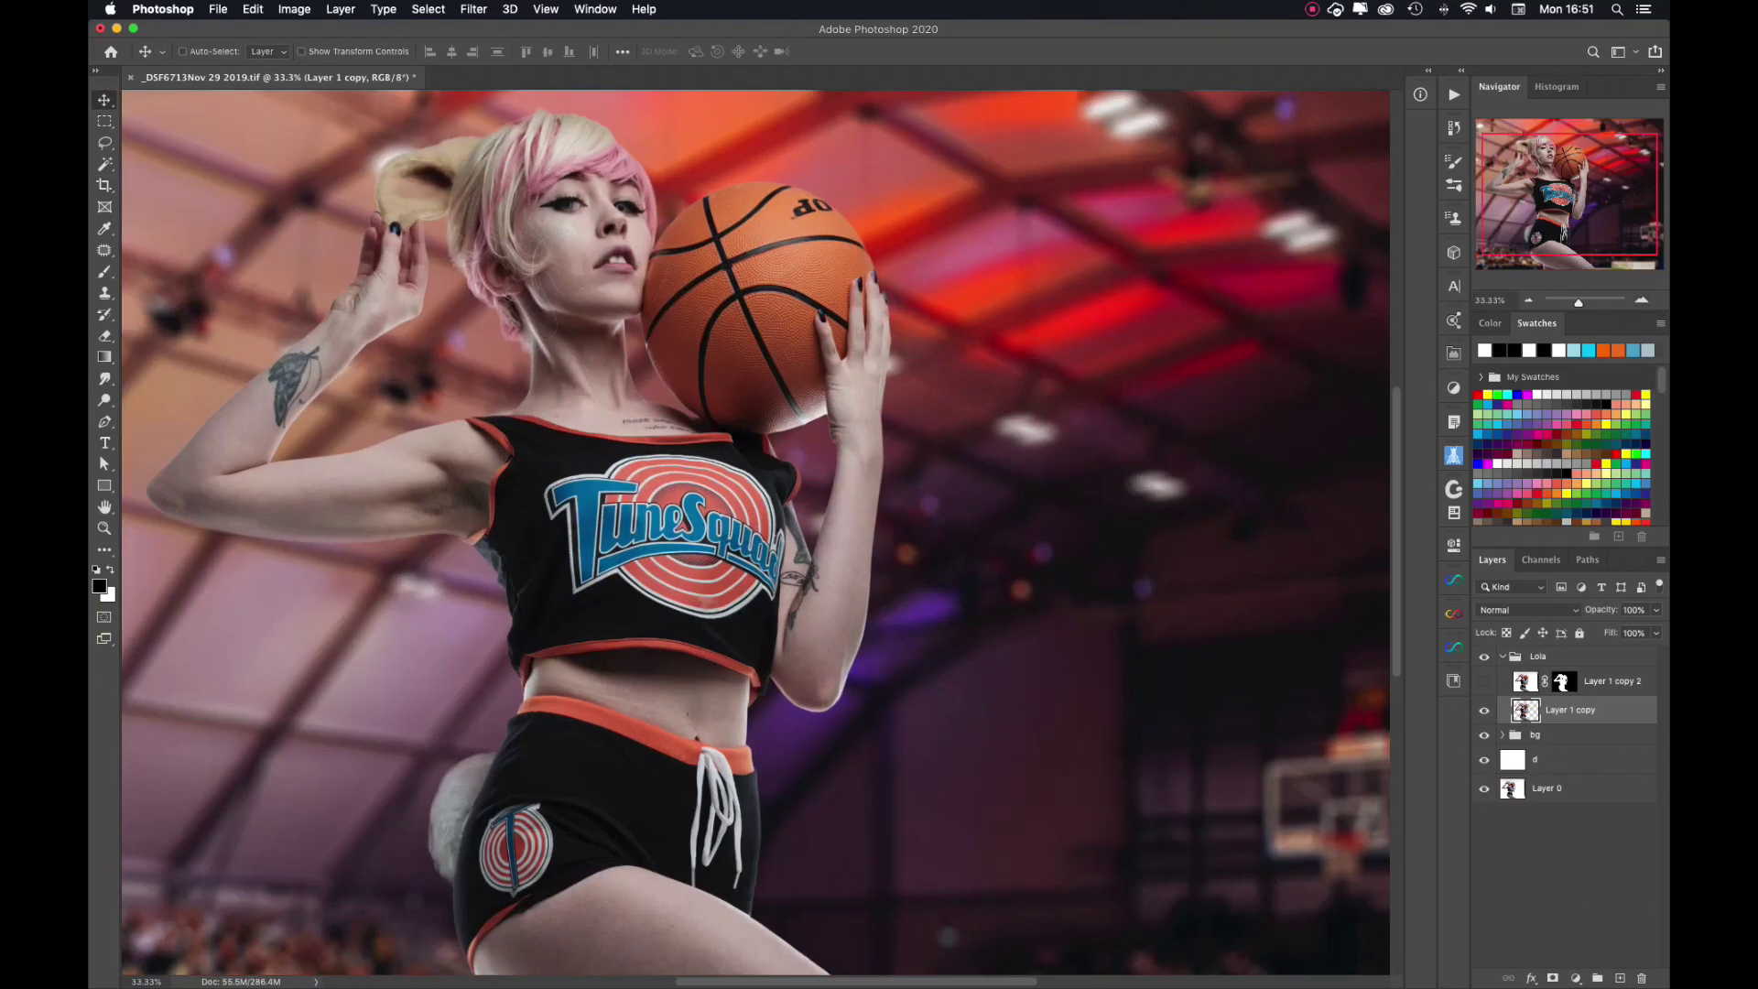
{"action": "key", "text": "ctrl+alt+shift+b"}
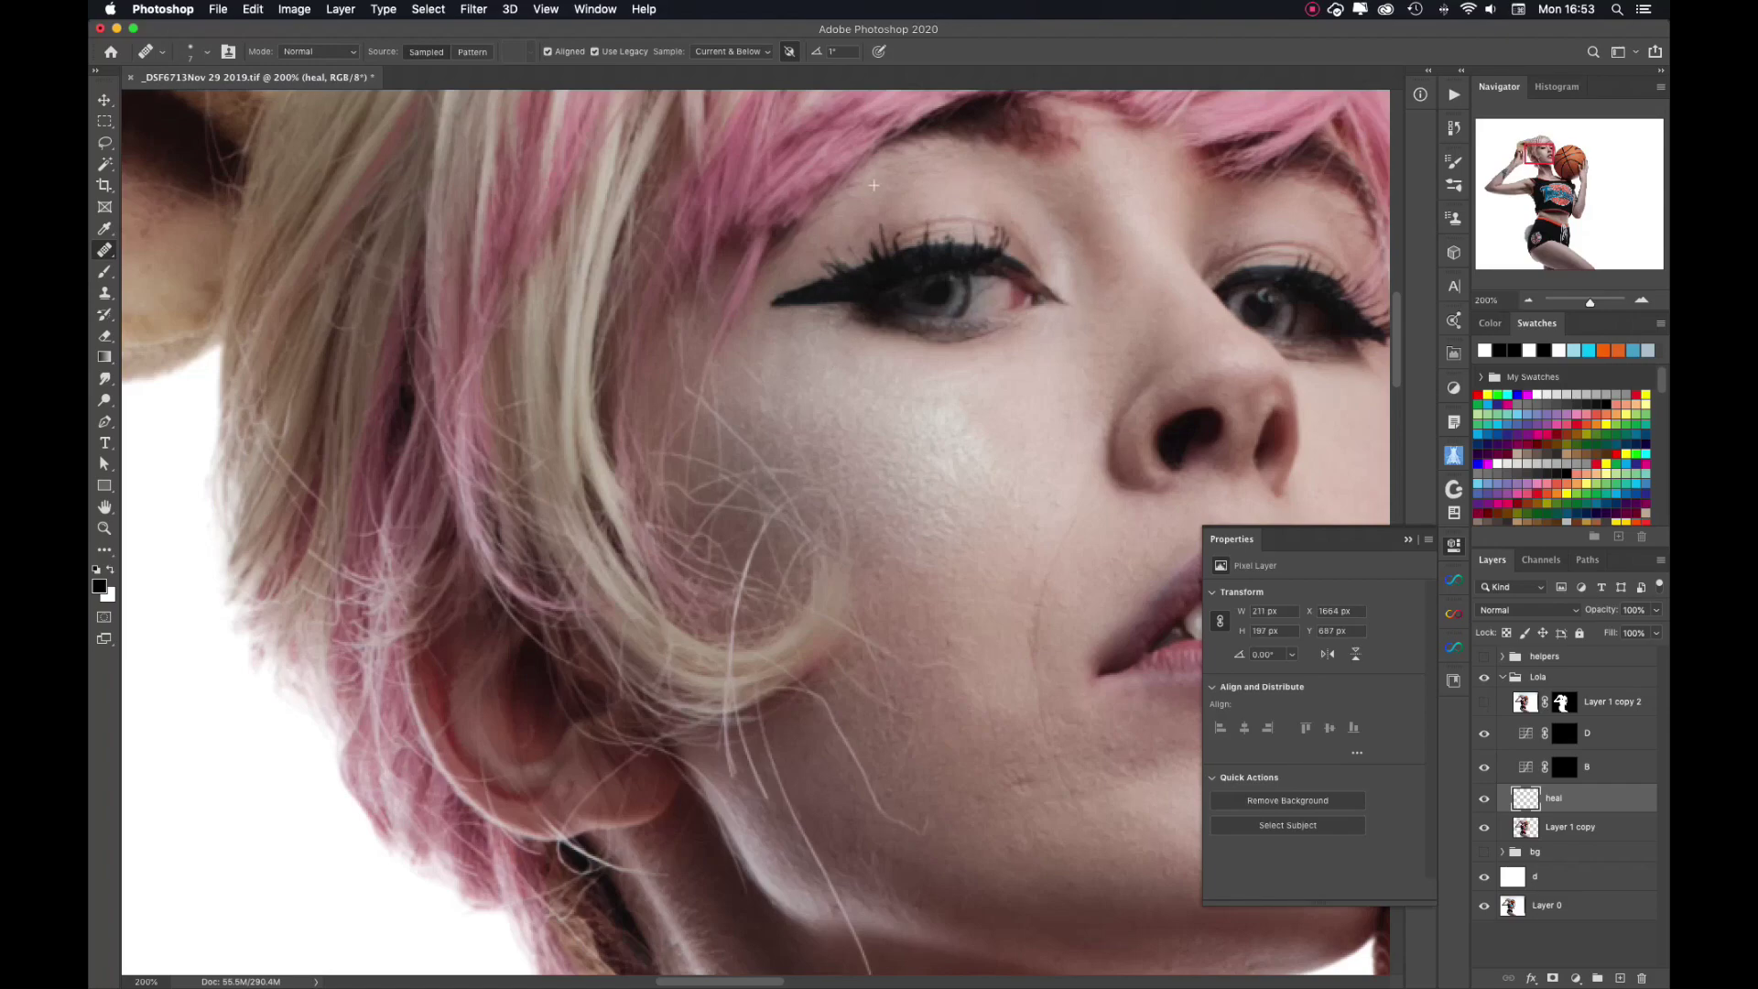
On the heal layer, heal the pale cheek blemish and a stray hair strand on the cheek.
{"action": "left_click", "coordinate": [763, 412]}
{"action": "key", "text": "s"}
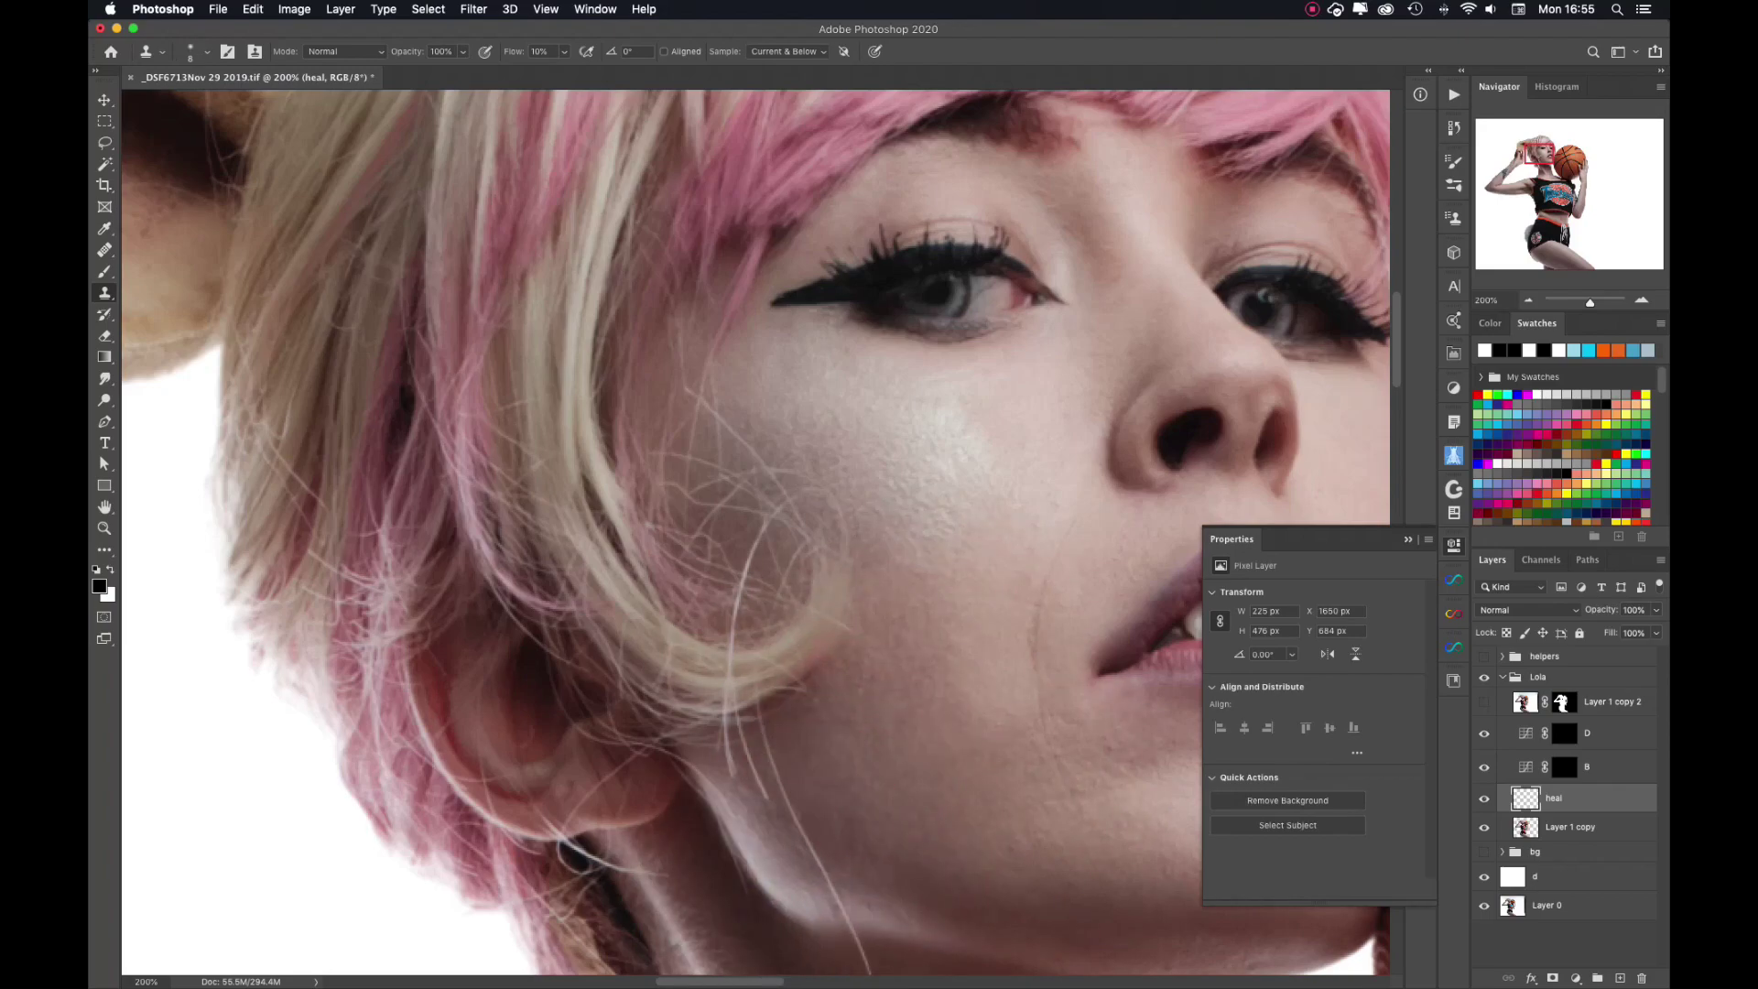
{"action": "key", "text": "j"}
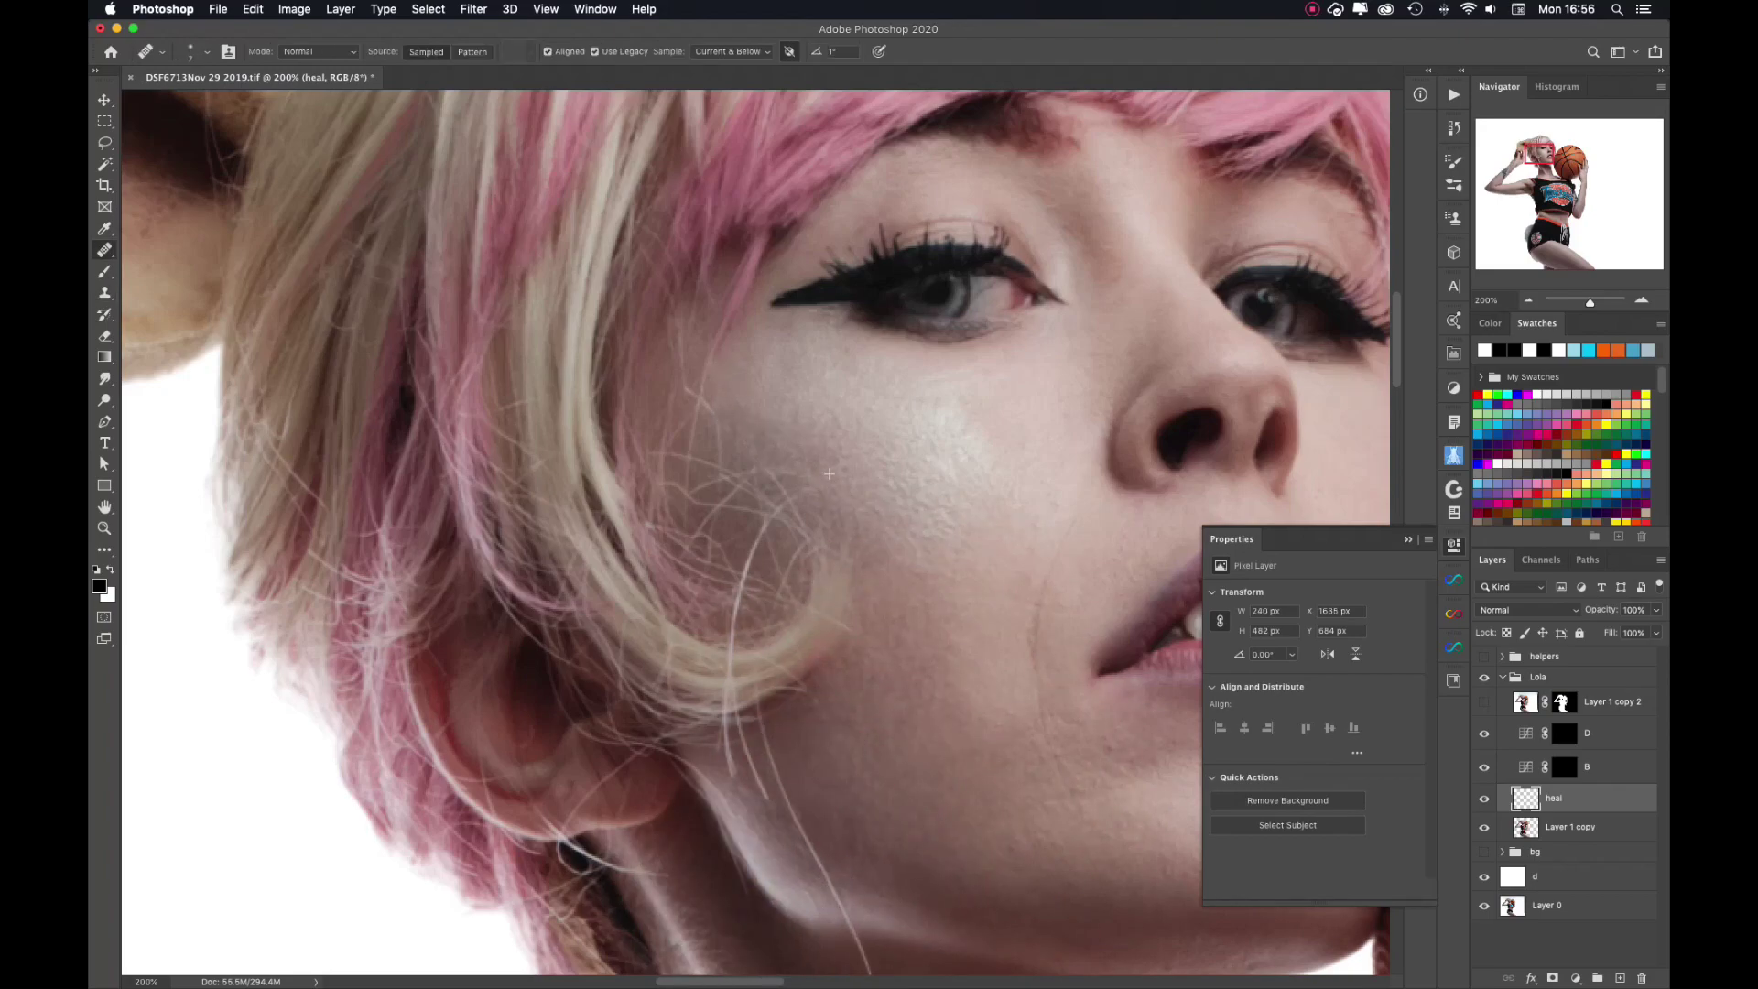
{"action": "left_click_drag", "start_coordinate": [740, 673], "coordinate": [729, 705]}
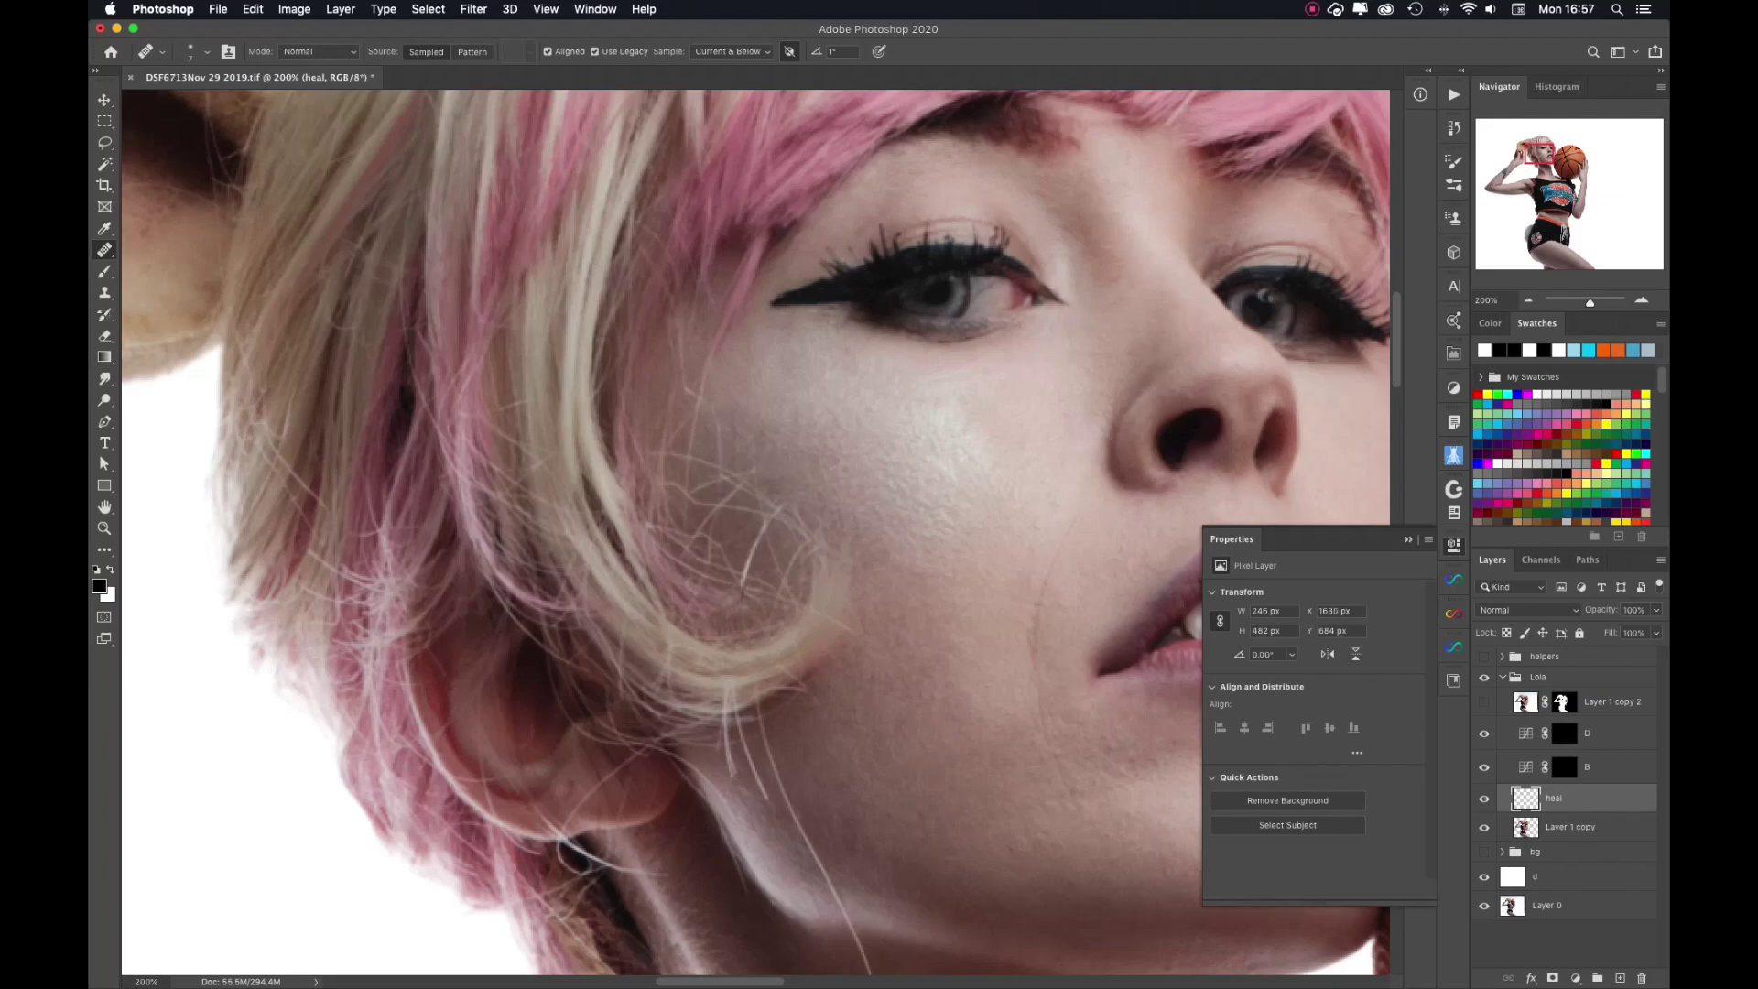
{"action": "key", "text": "s"}
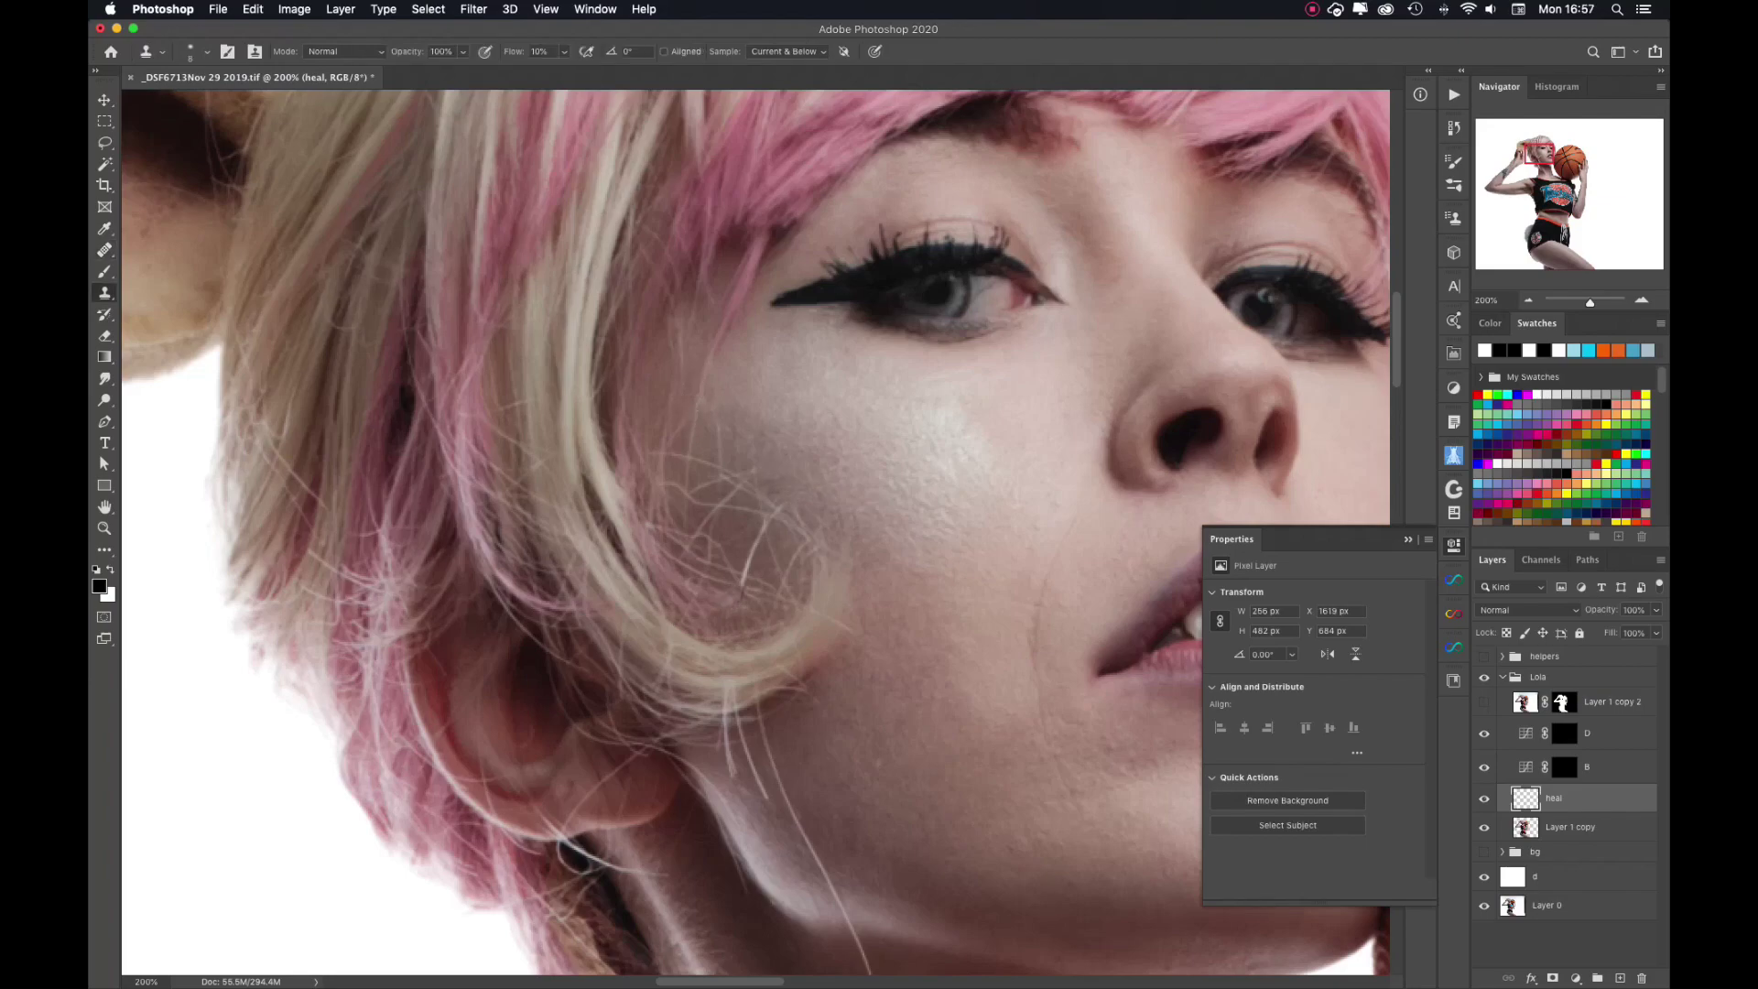
{"action": "key", "text": "j"}
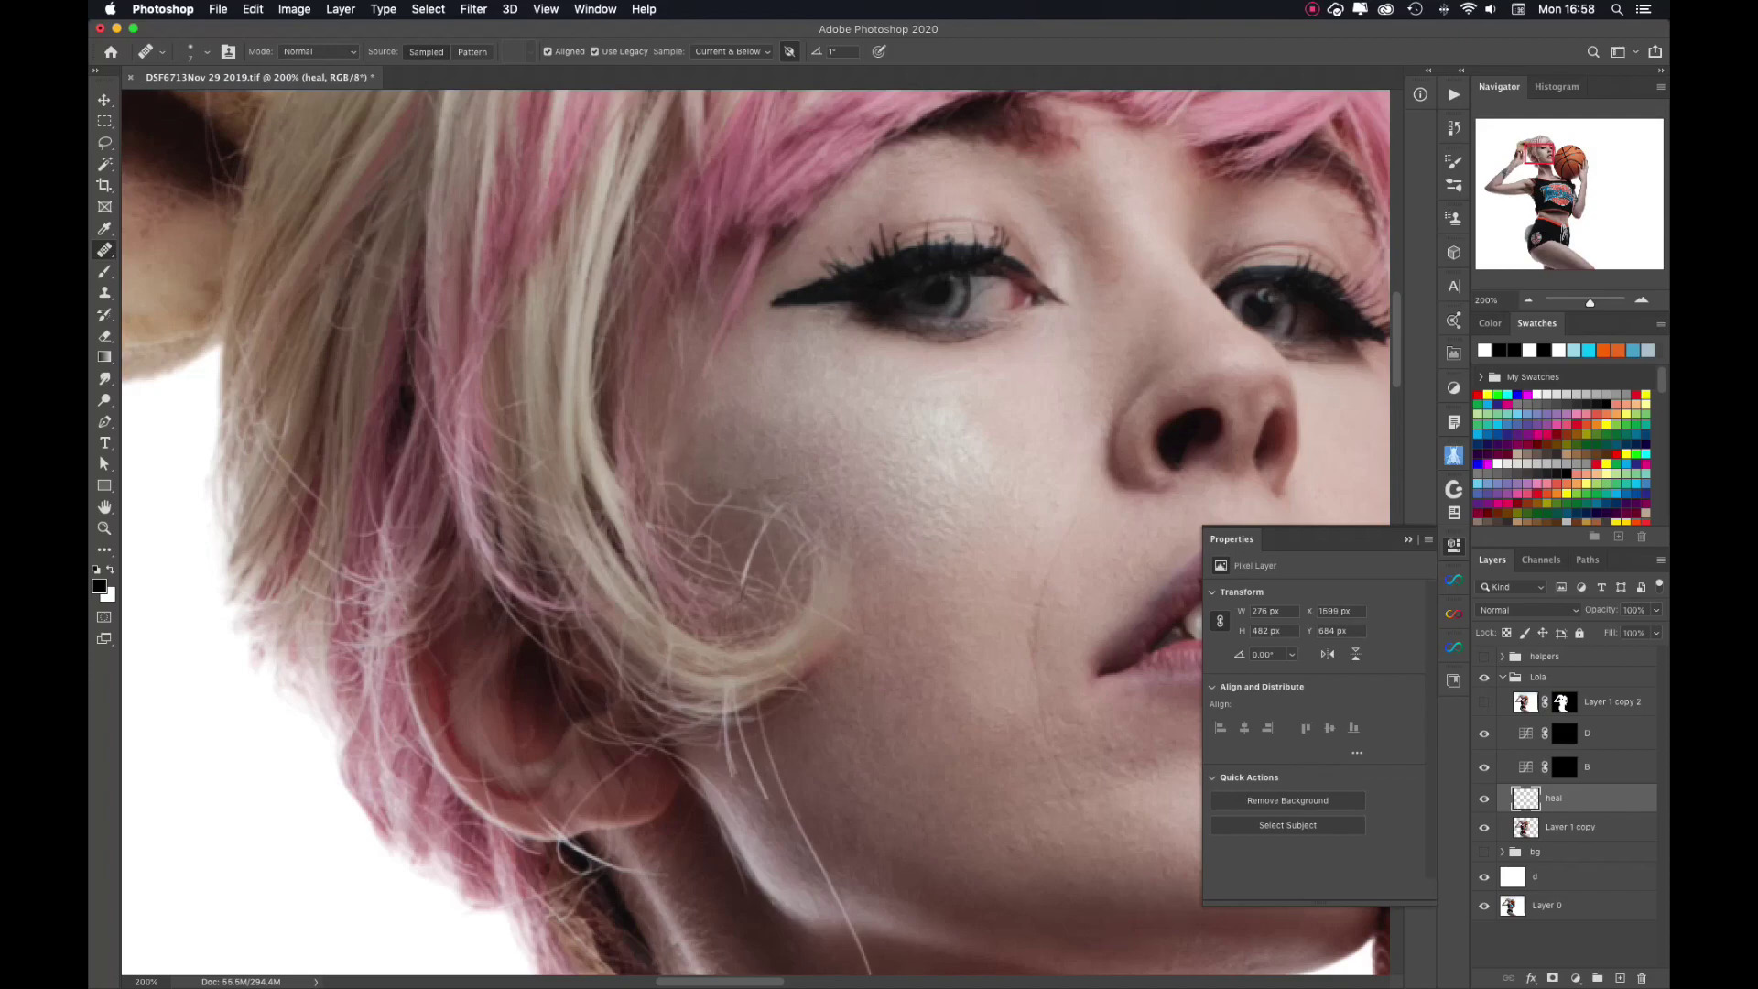
Heal the light blotch on the cheek and remove the stray hair strand on the neck.
{"action": "left_click_drag", "start_coordinate": [741, 485], "coordinate": [732, 545]}
{"action": "scroll", "coordinate": [659, 485], "scroll_direction": "down", "scroll_amount": 5}
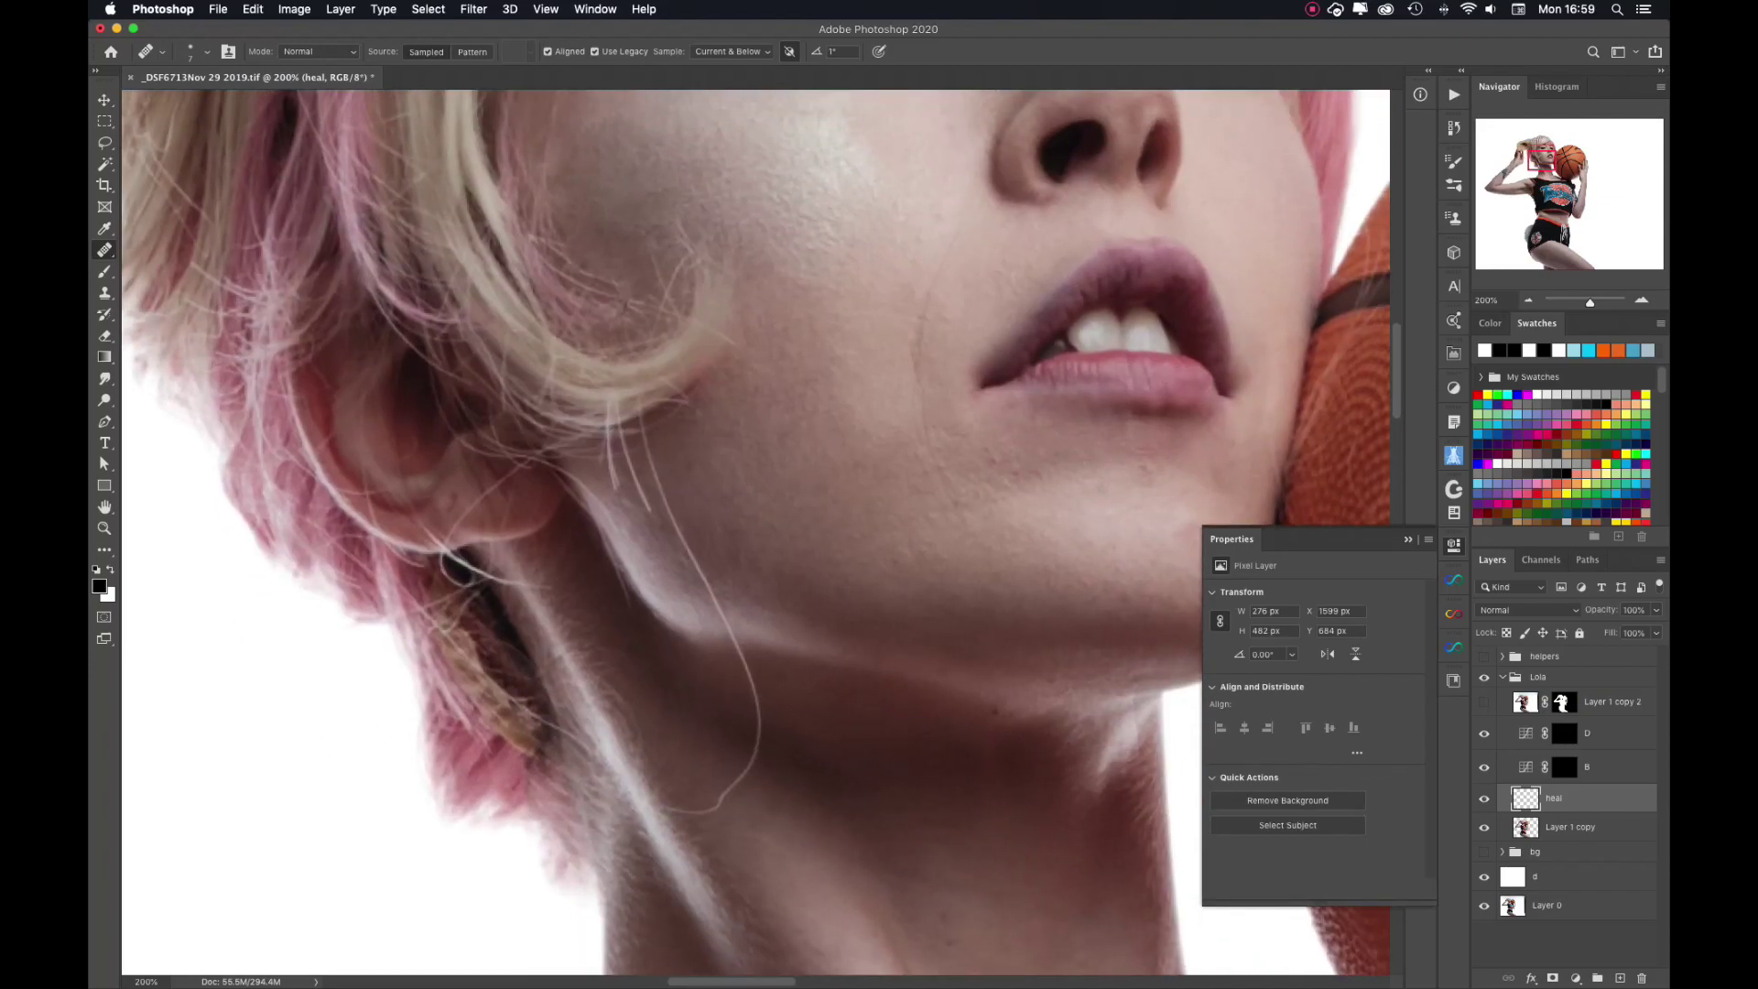
{"action": "mouse_move", "coordinate": [735, 622]}
{"action": "left_mouse_down"}
{"action": "mouse_move", "coordinate": [758, 723]}
{"action": "mouse_move", "coordinate": [710, 808]}
{"action": "left_mouse_up"}
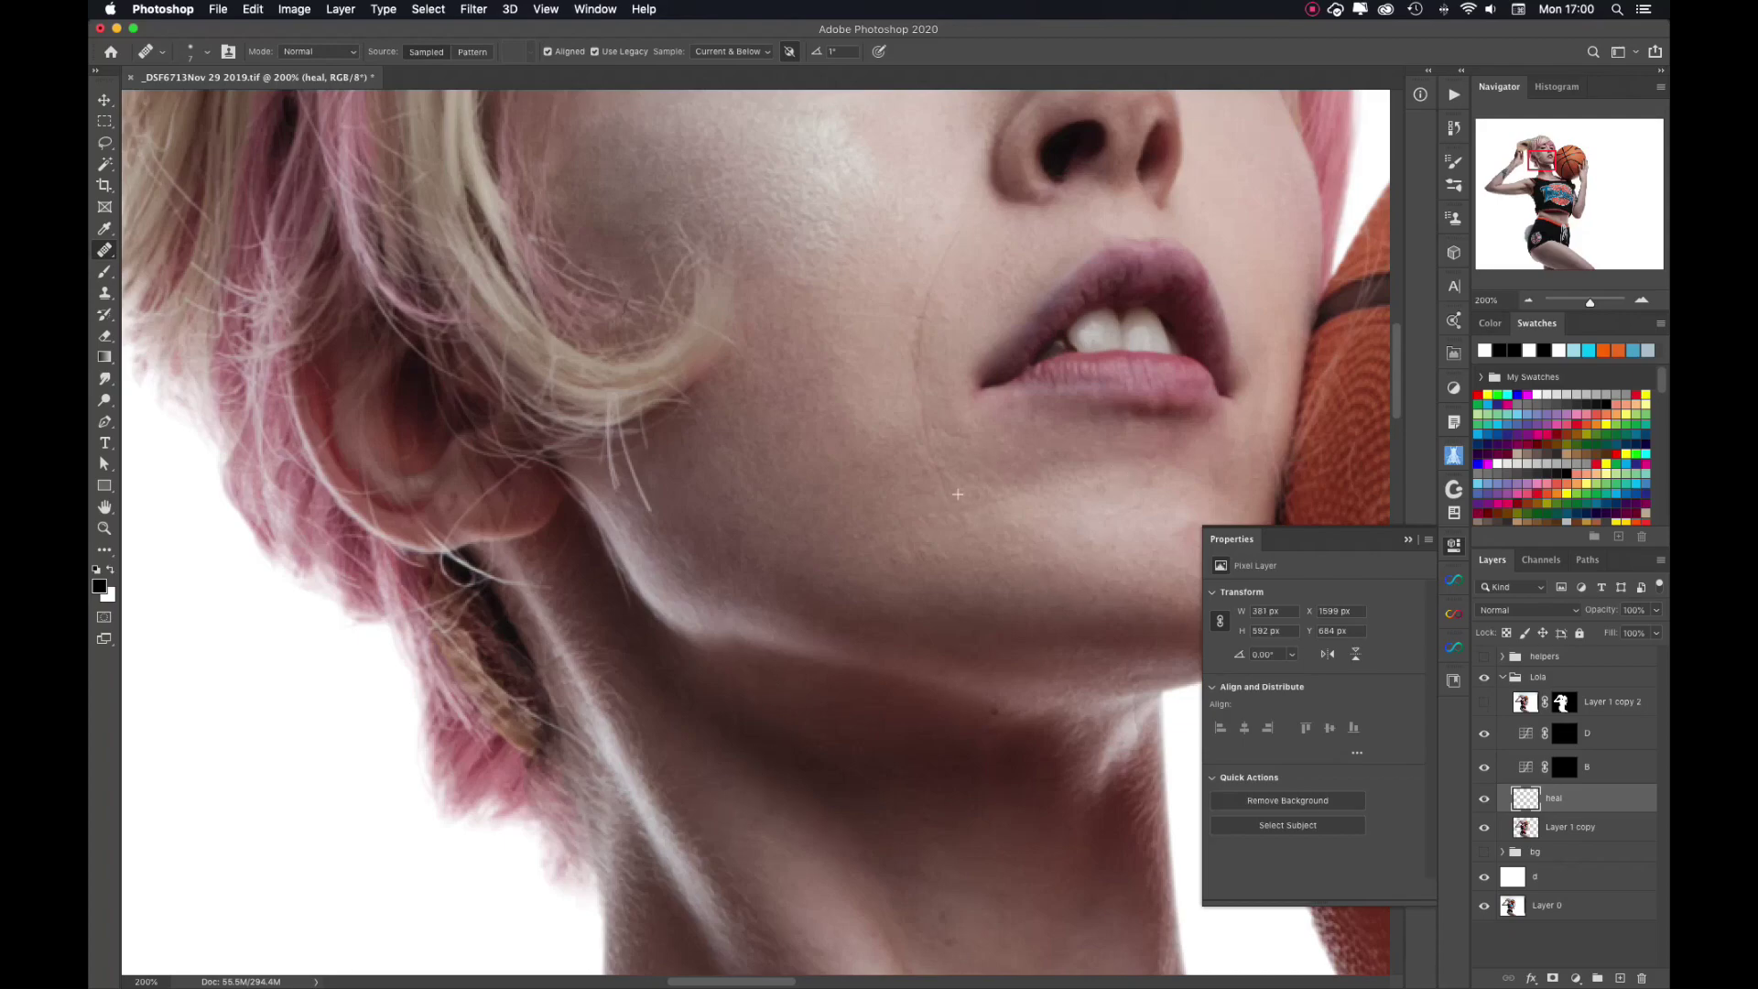
{"action": "scroll", "coordinate": [755, 535], "scroll_direction": "up", "scroll_amount": 5}
{"action": "scroll", "coordinate": [755, 536], "scroll_direction": "right", "scroll_amount": 4}
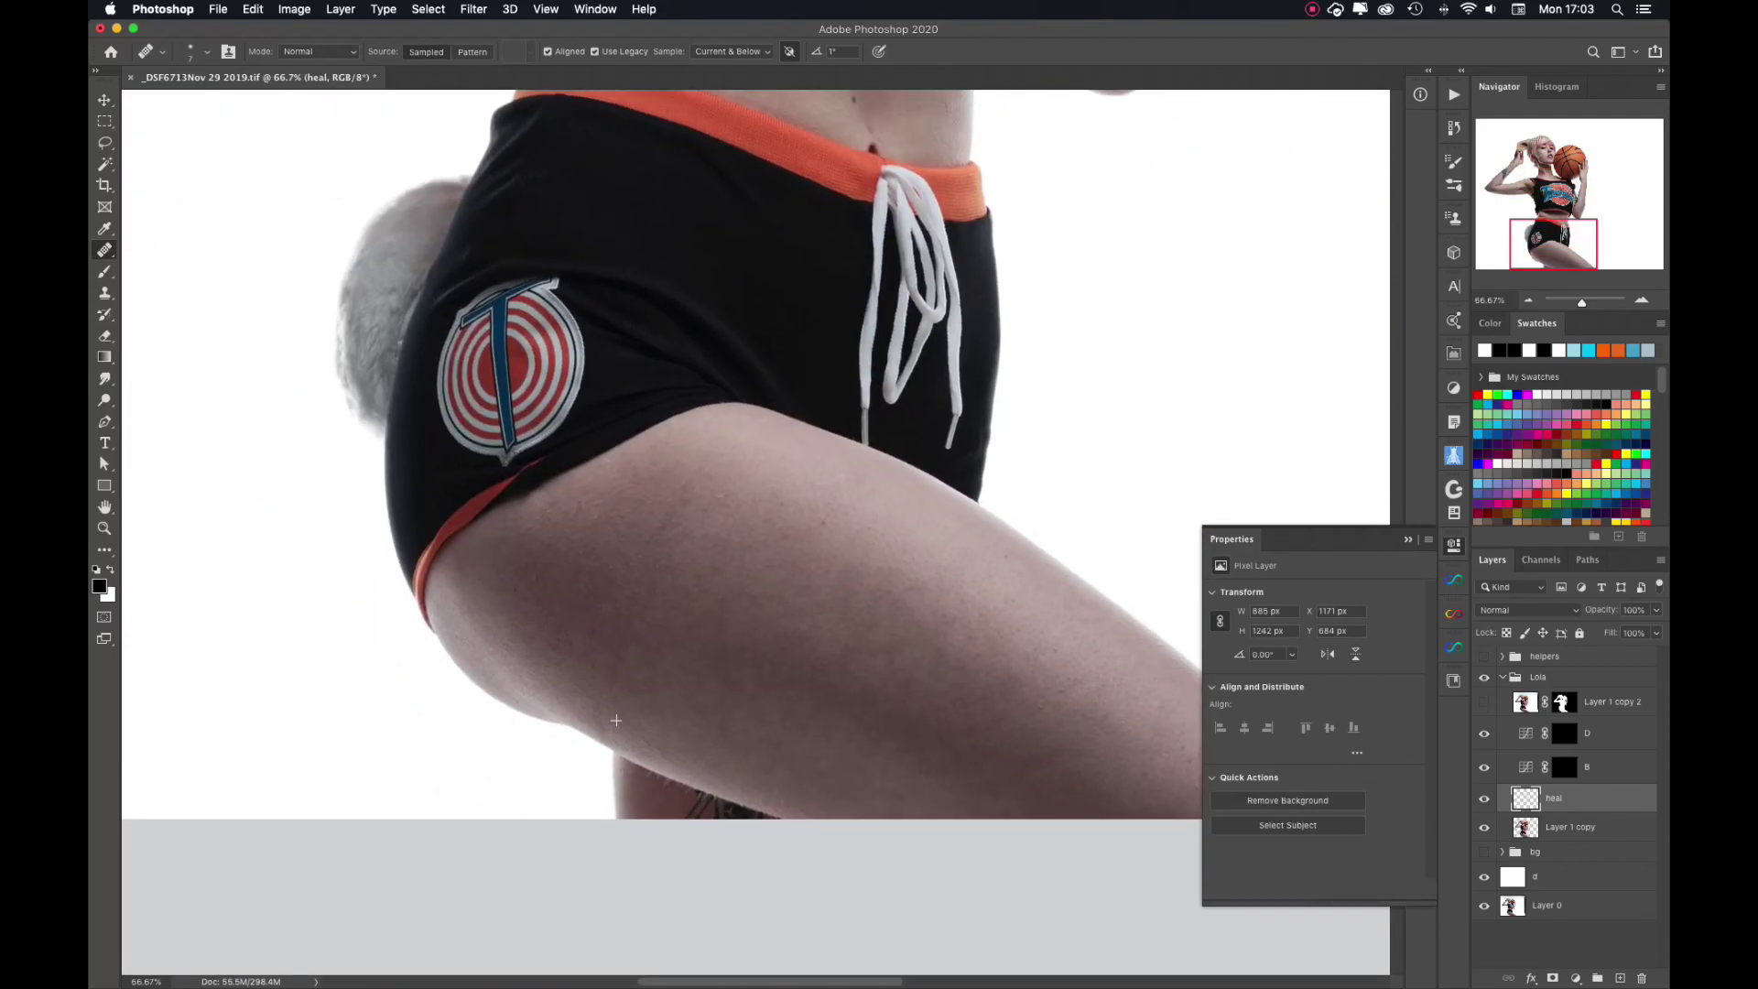
{"action": "scroll", "coordinate": [648, 510], "scroll_direction": "up", "scroll_amount": 1}
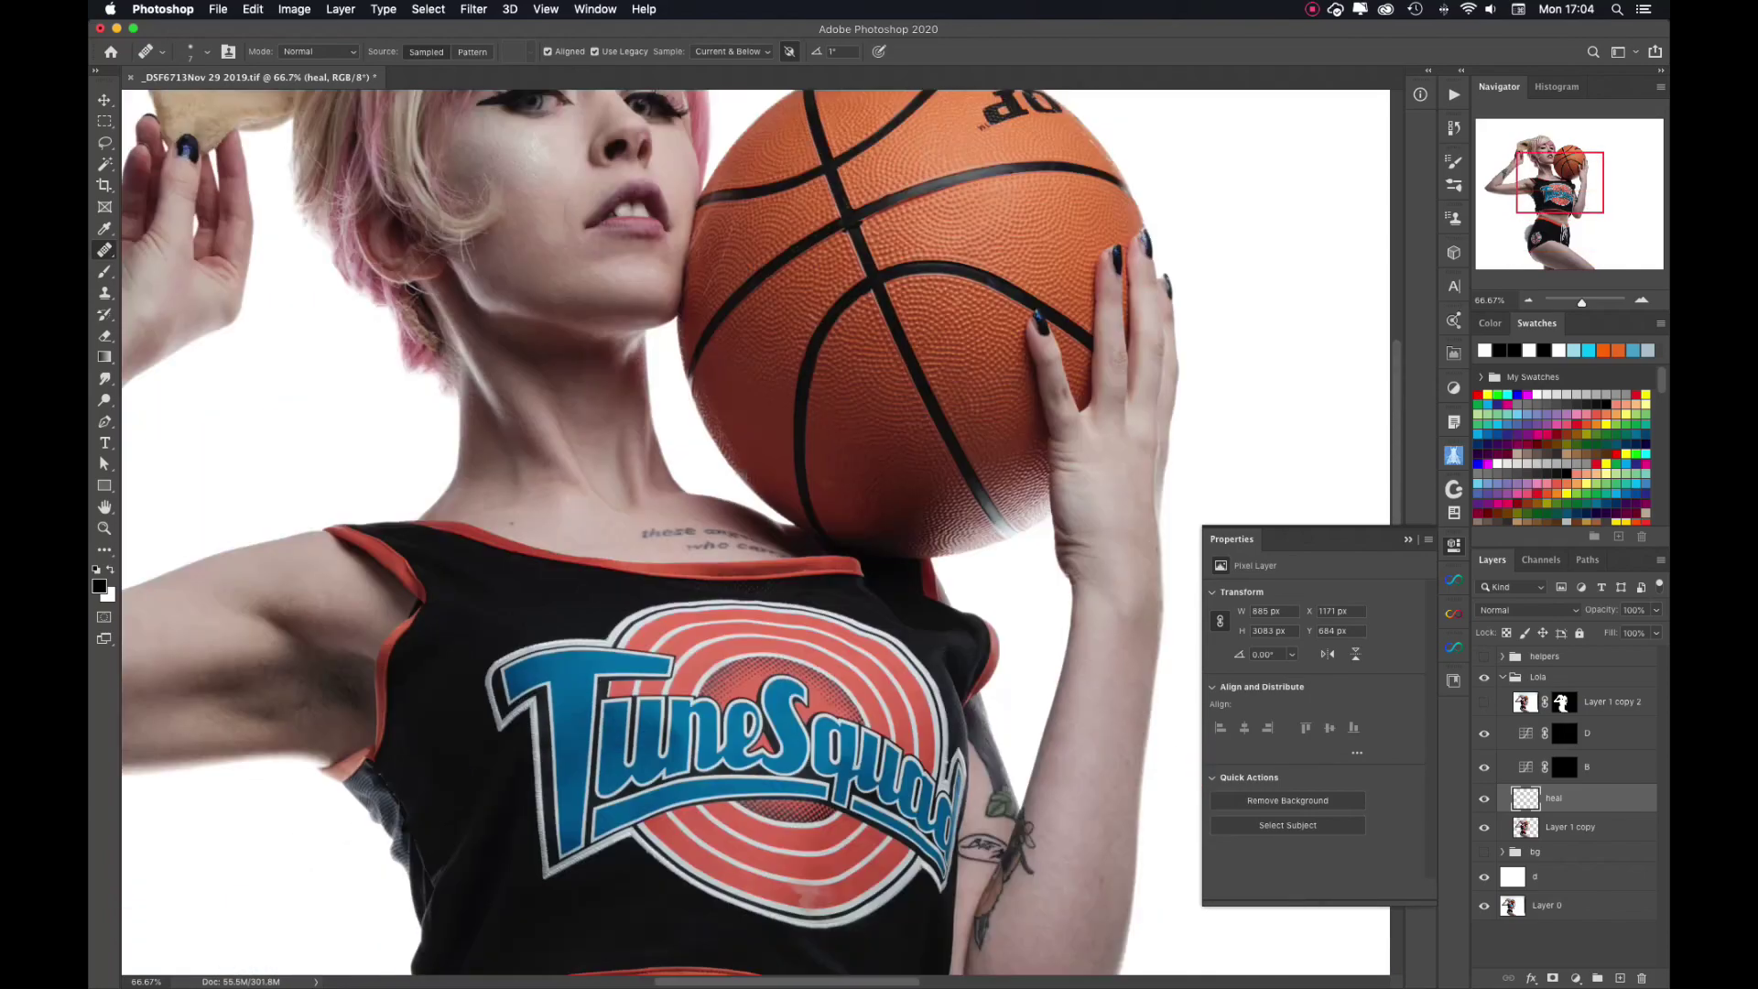
{"action": "scroll", "coordinate": [649, 510], "scroll_direction": "up", "scroll_amount": 10}
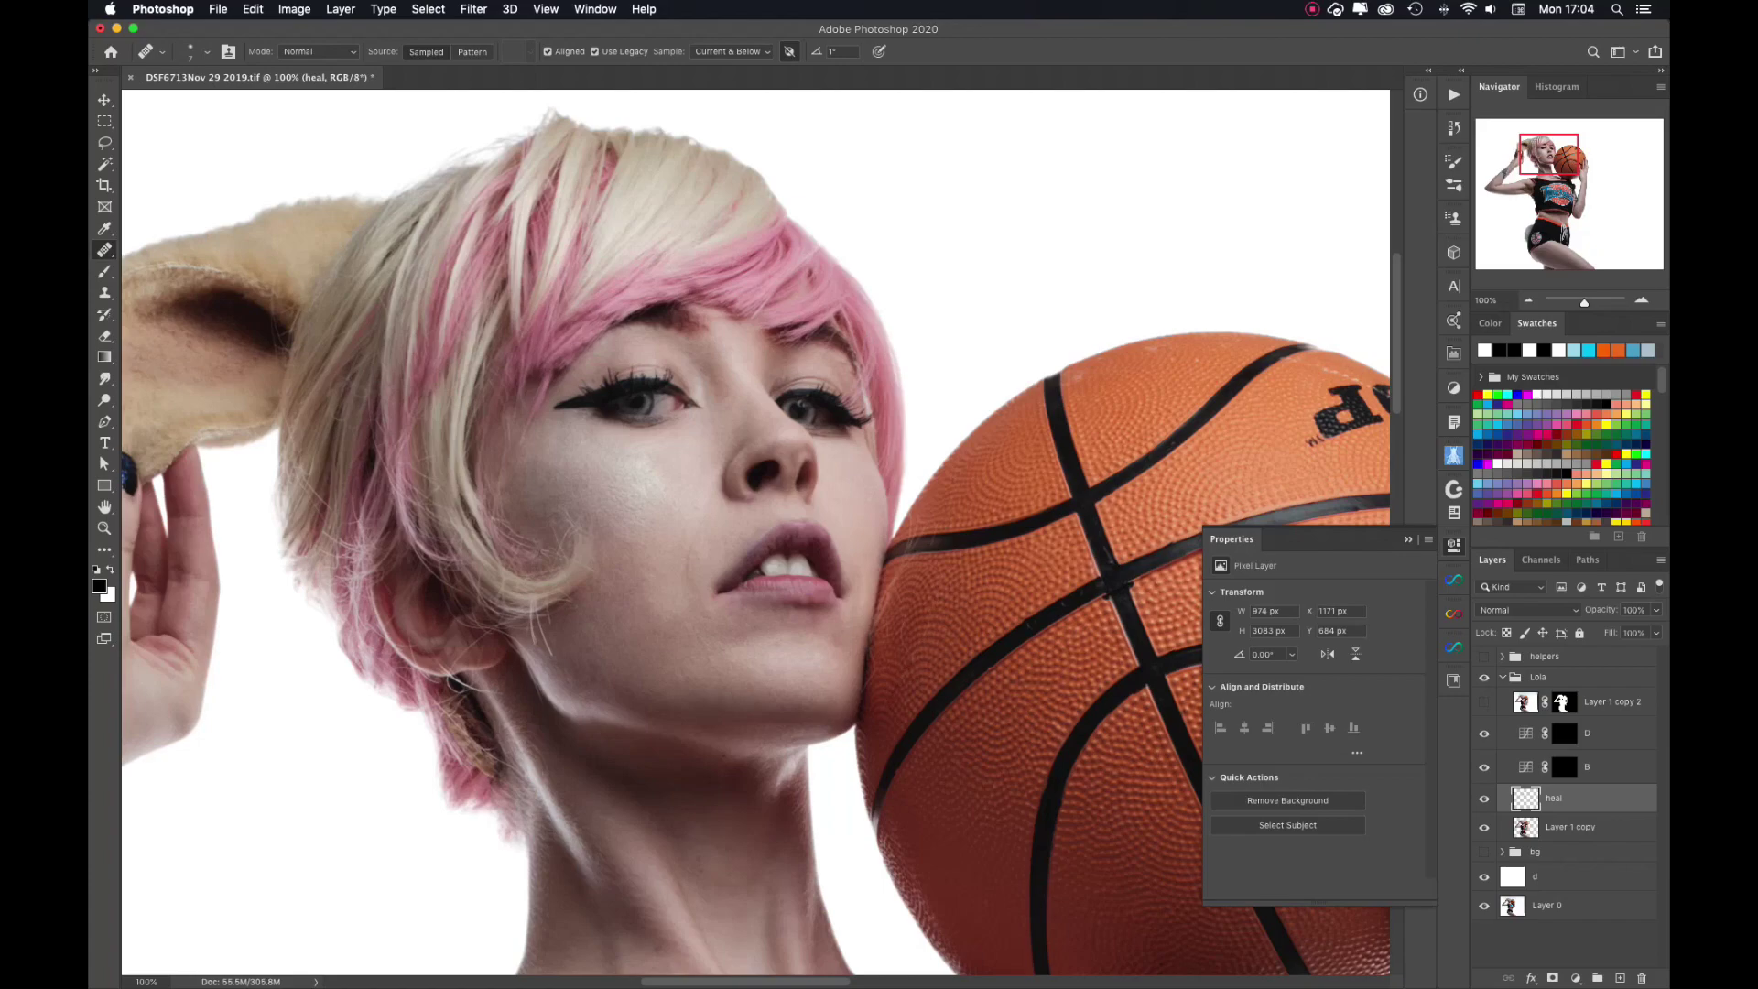
{"action": "scroll", "coordinate": [1062, 668], "scroll_direction": "up", "scroll_amount": 5}
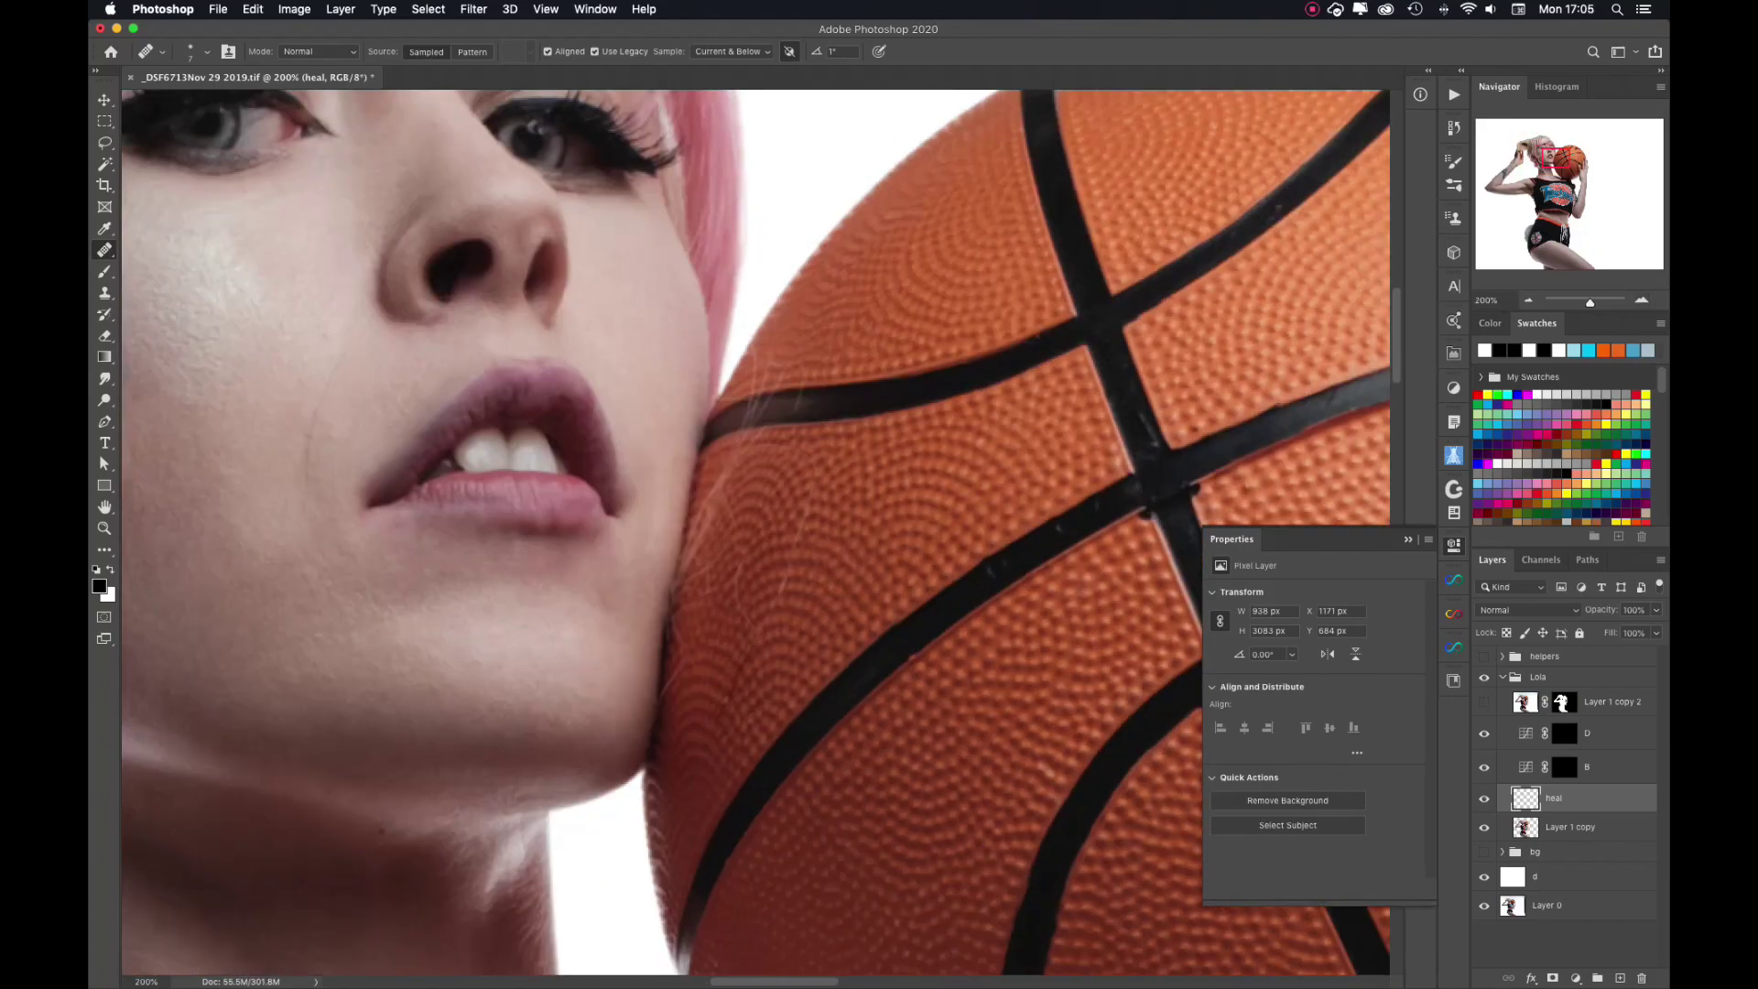
Lasso the hair strand crossing the basketball on Layer 1 copy and Content-Aware Fill it away.
{"action": "key", "text": "alt+bracketleft"}
{"action": "key", "text": "l"}
{"action": "left_click_drag", "start_coordinate": [793, 571], "coordinate": [813, 478]}
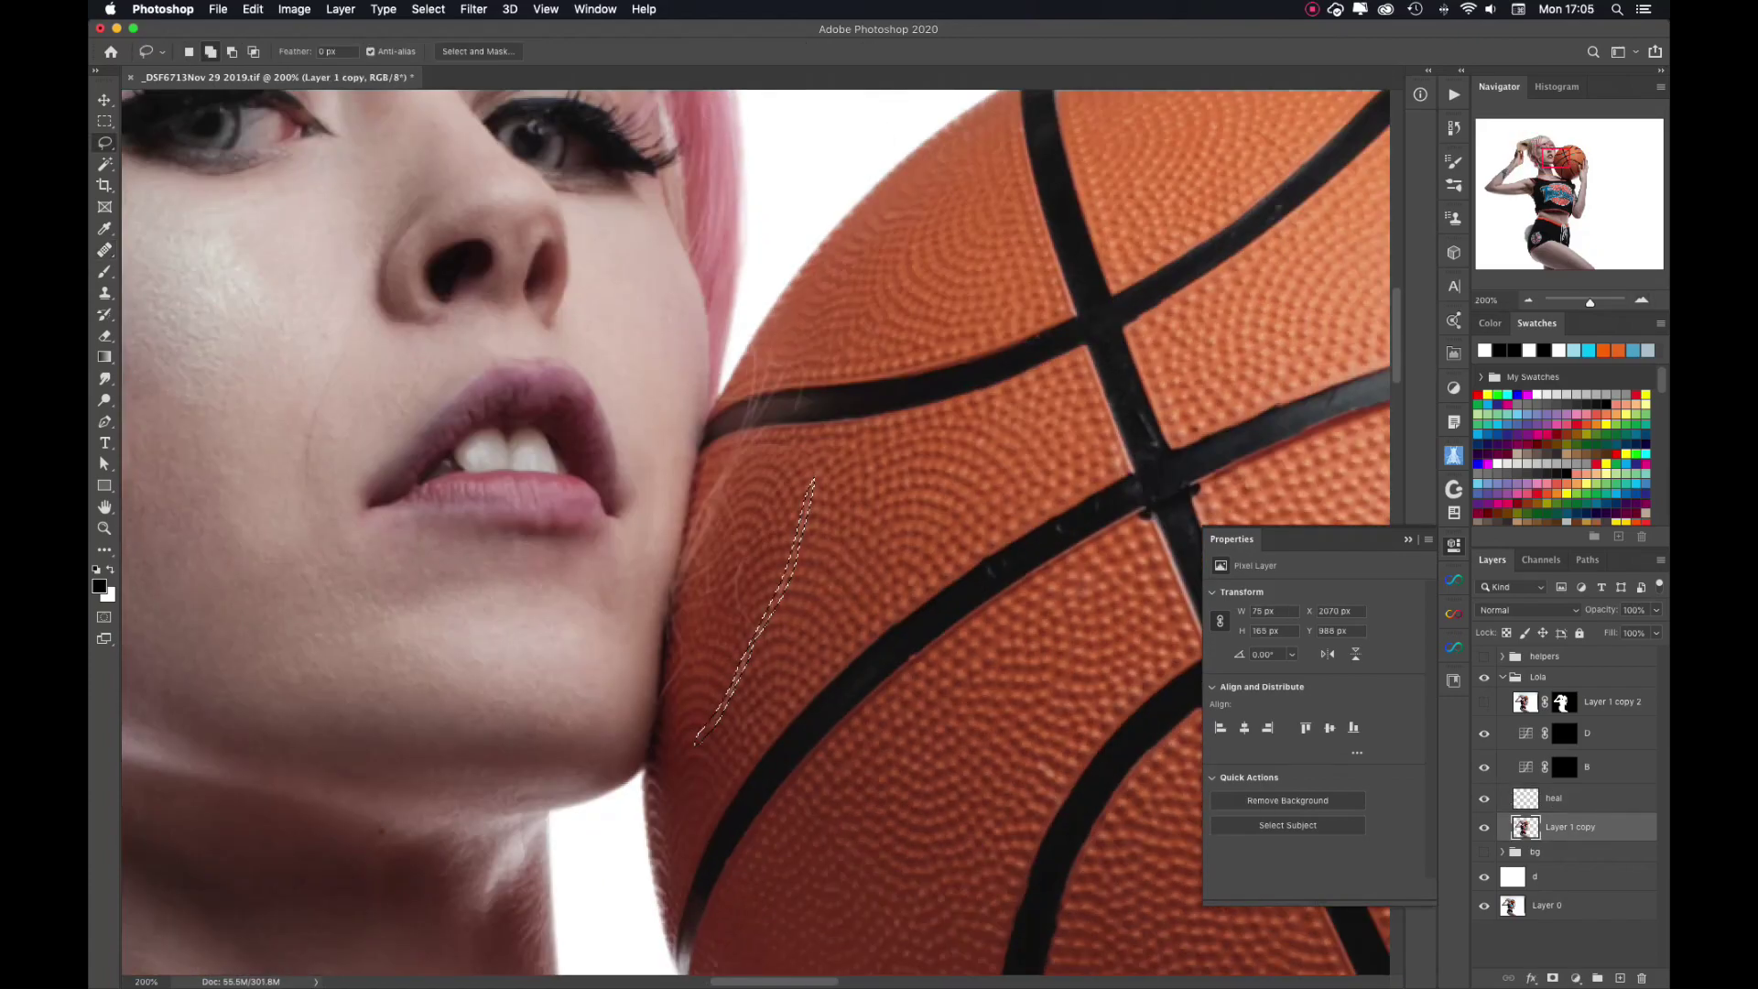
{"action": "key", "text": "shift+BackSpace"}
{"action": "key", "text": "Return"}
{"action": "key", "text": "super+d"}
{"action": "key", "text": "super+minus"}
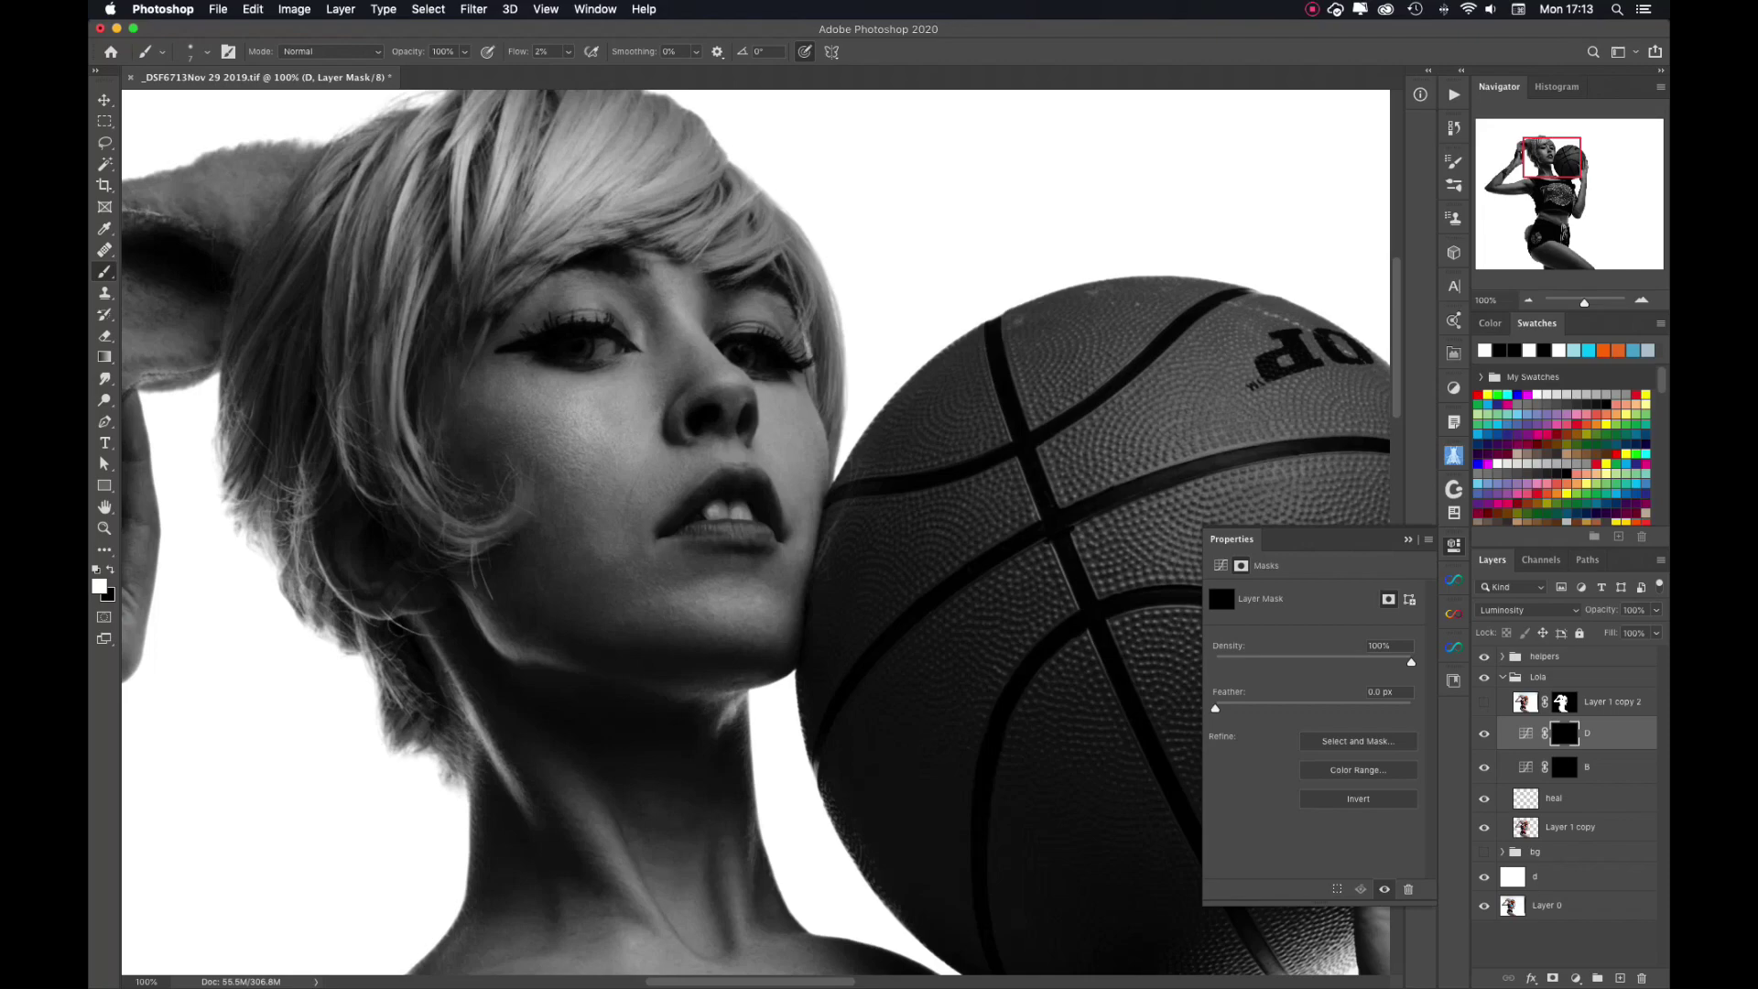
Target the B layer mask and turn on the black-and-white helper view, fitting the whole image.
{"action": "key", "text": "alt+bracketleft"}
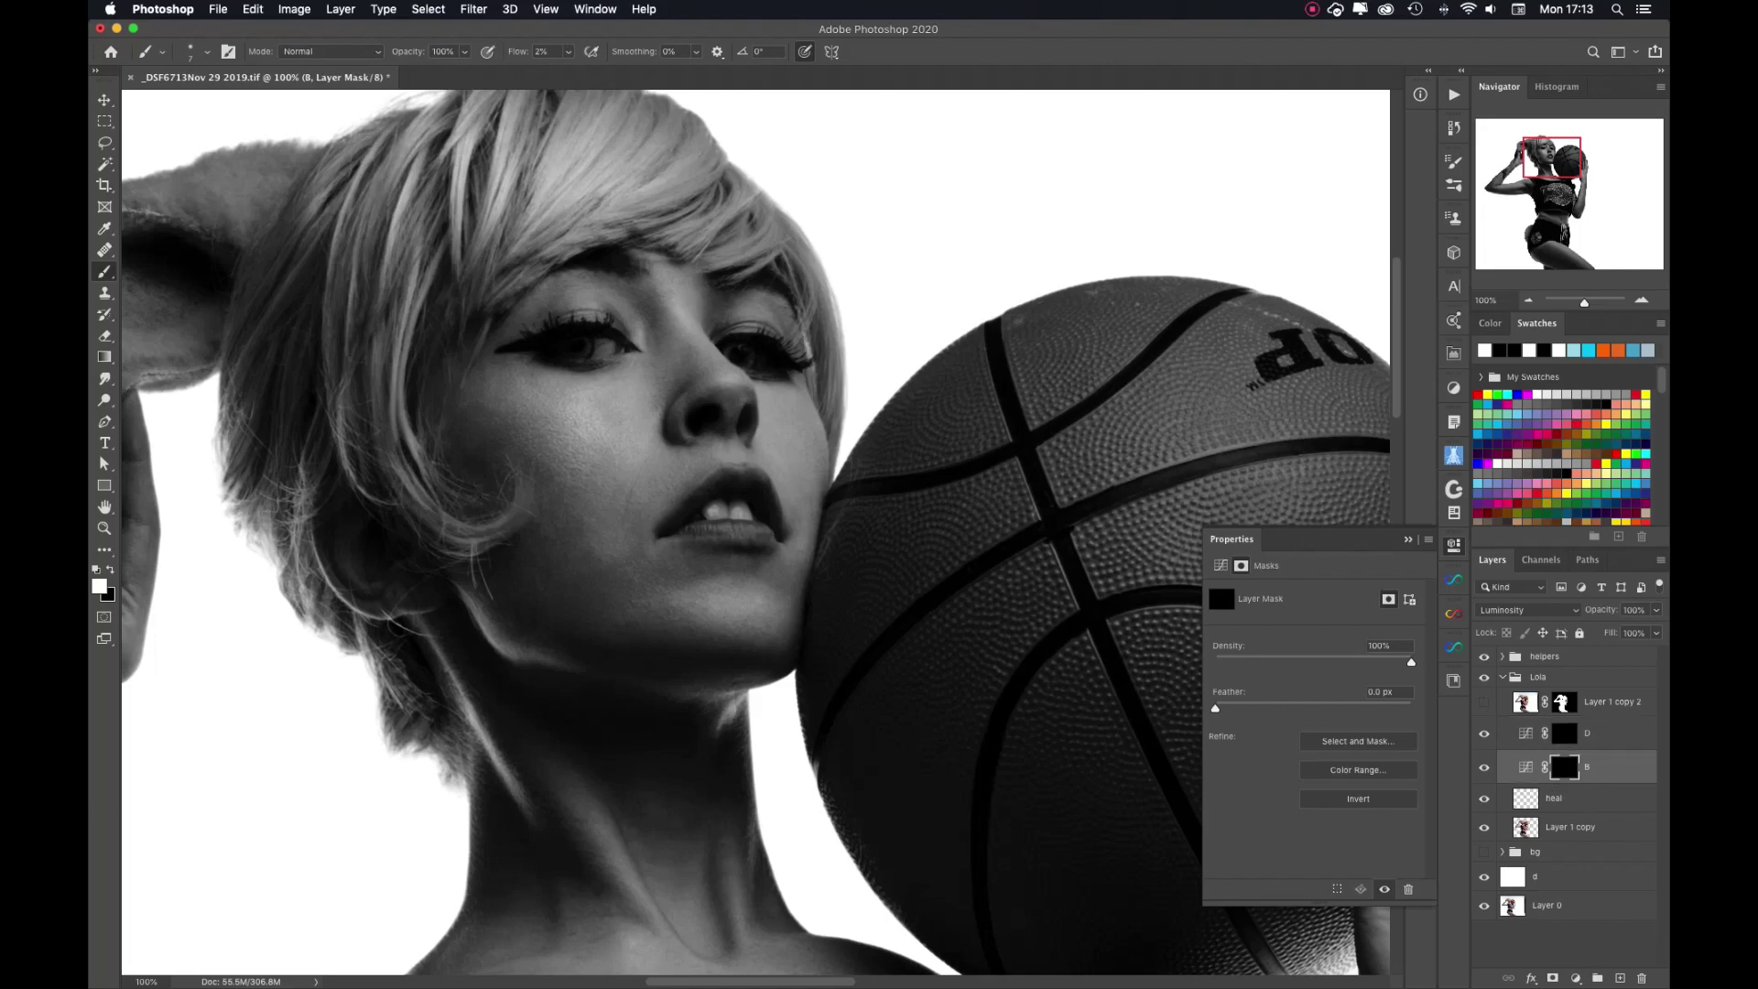
{"action": "key", "text": "alt+bracketright"}
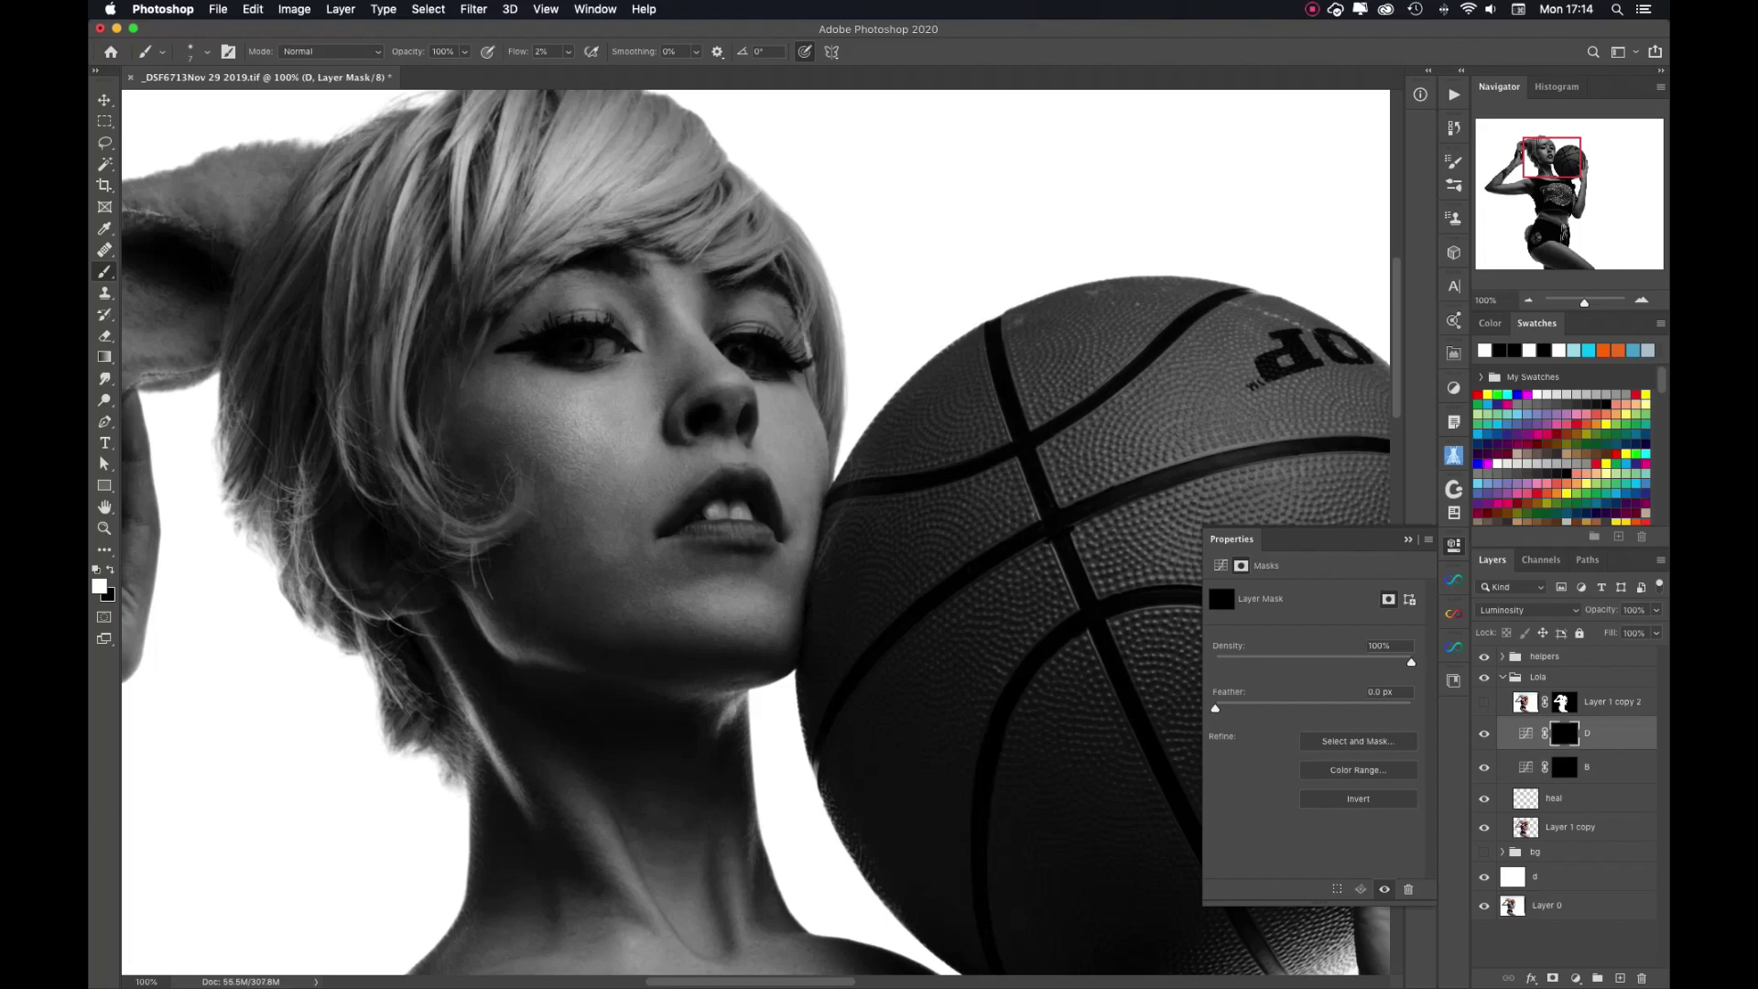
{"action": "key", "text": "alt+bracketleft"}
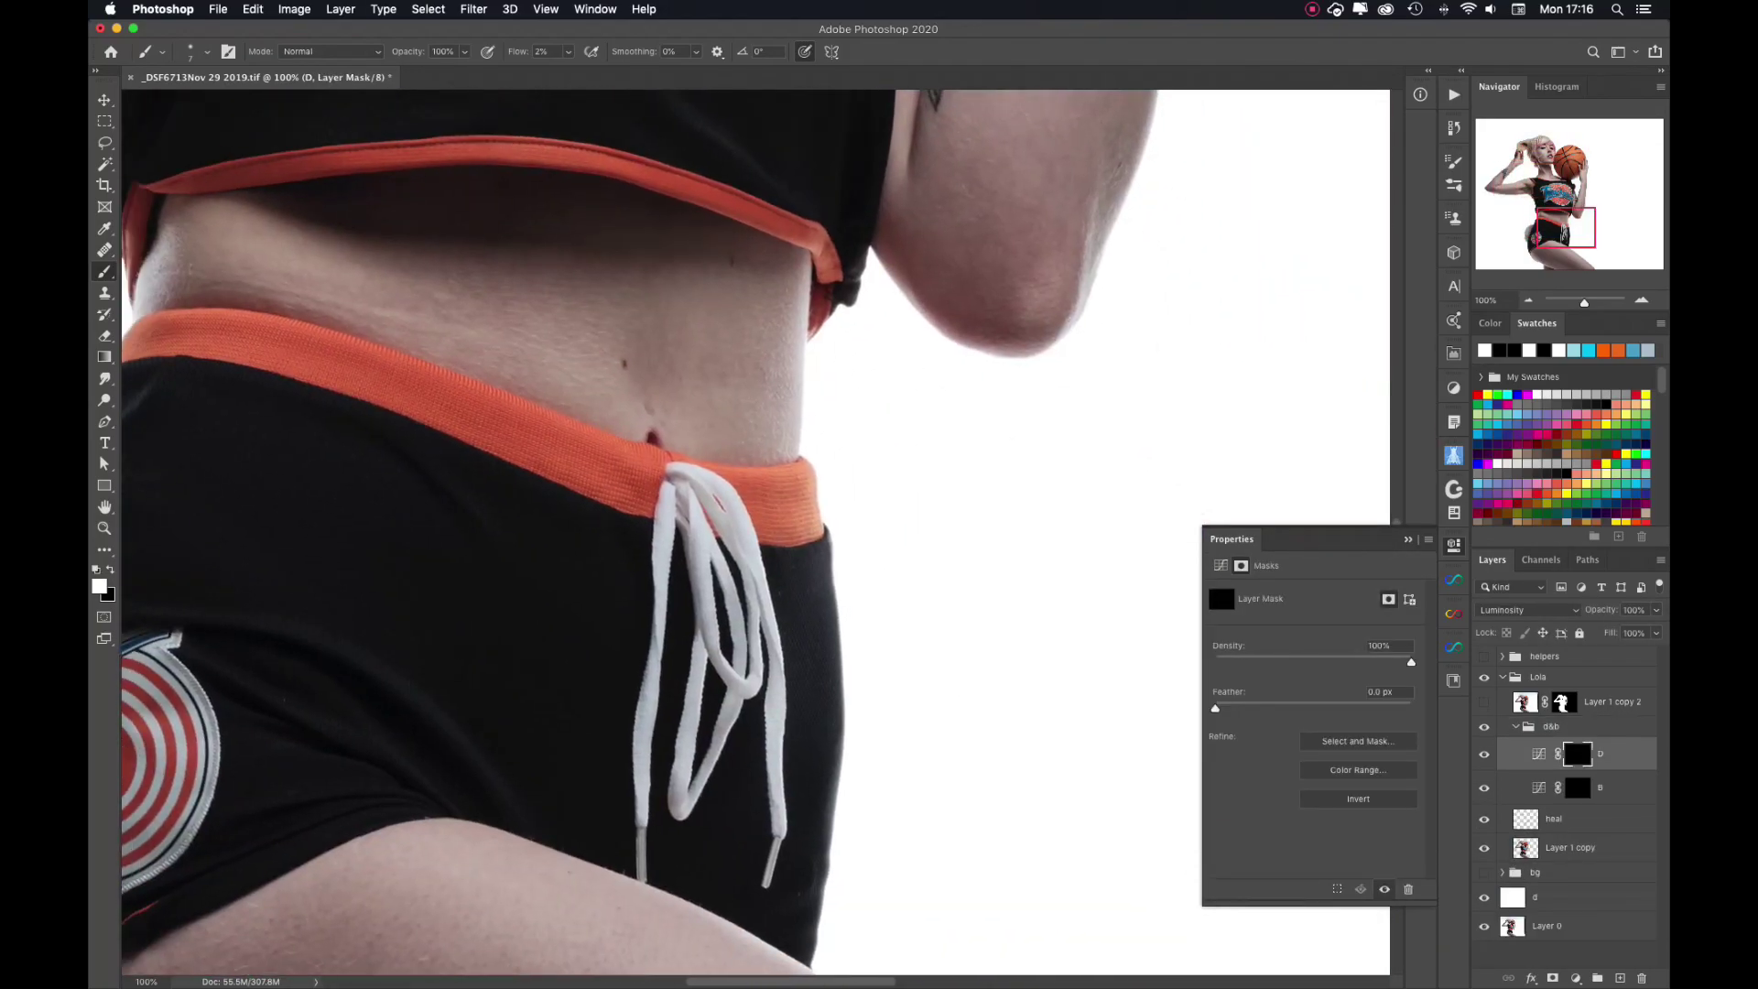
{"action": "left_click", "coordinate": [1484, 656]}
{"action": "scroll", "coordinate": [751, 531], "scroll_direction": "down", "scroll_amount": 10}
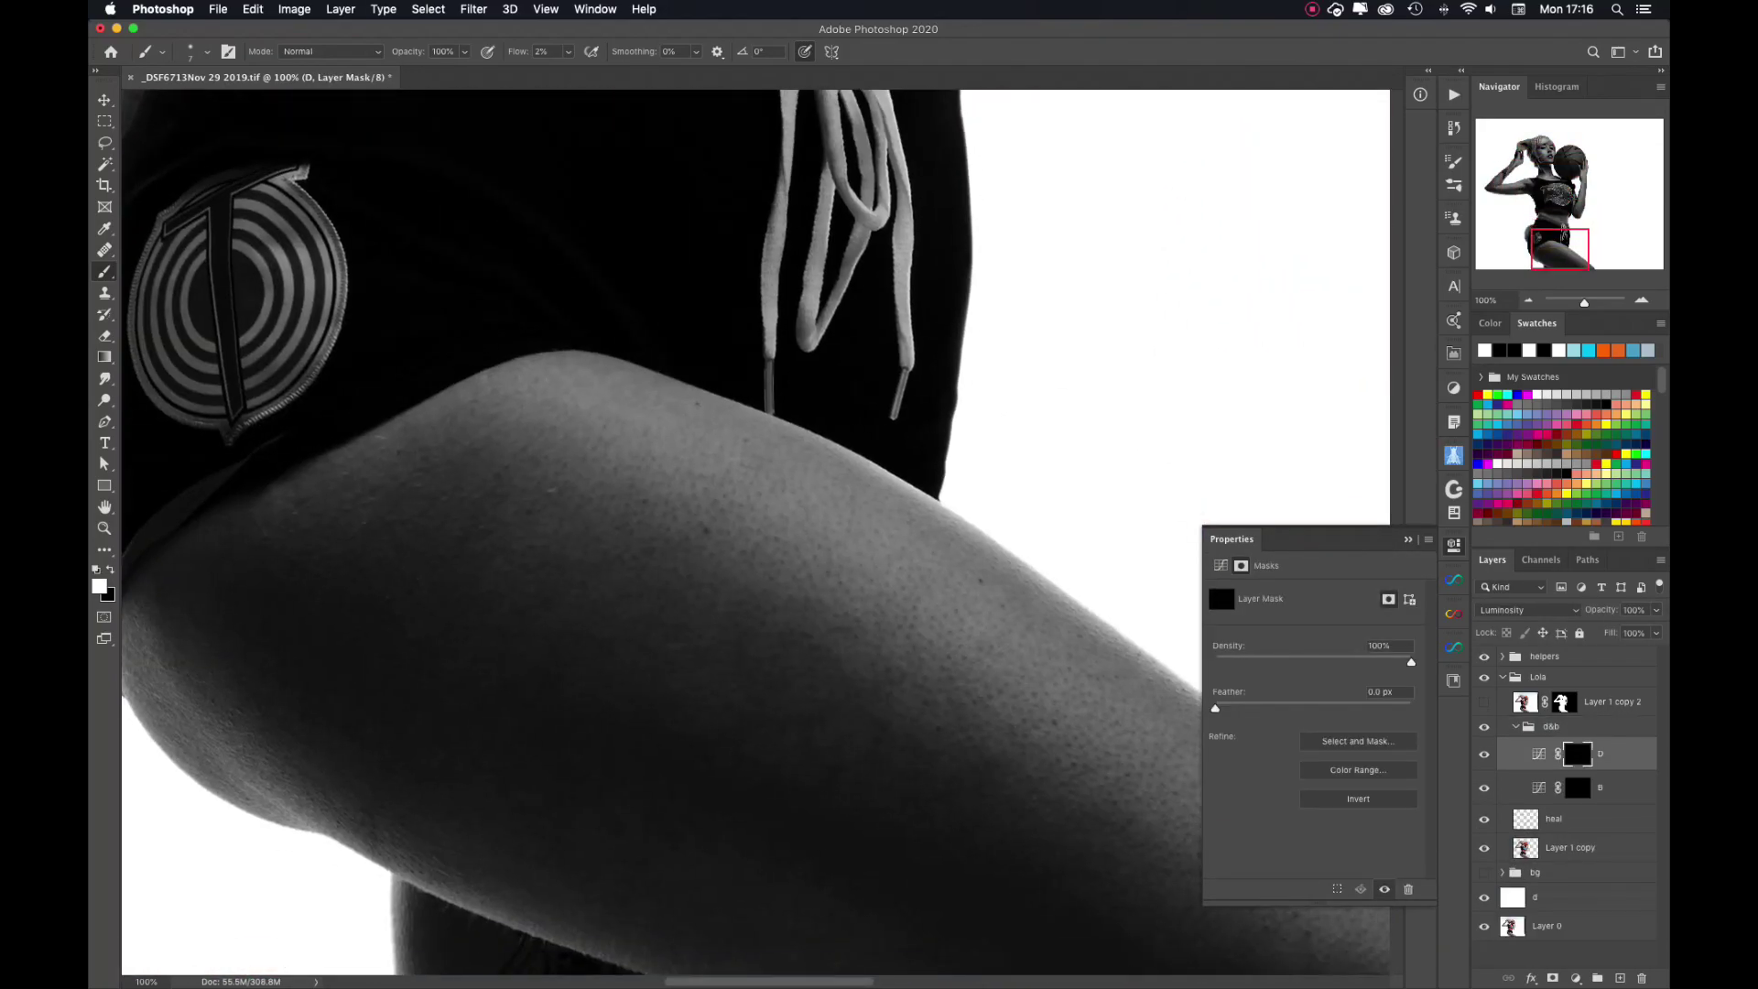
{"action": "key", "text": "super+0"}
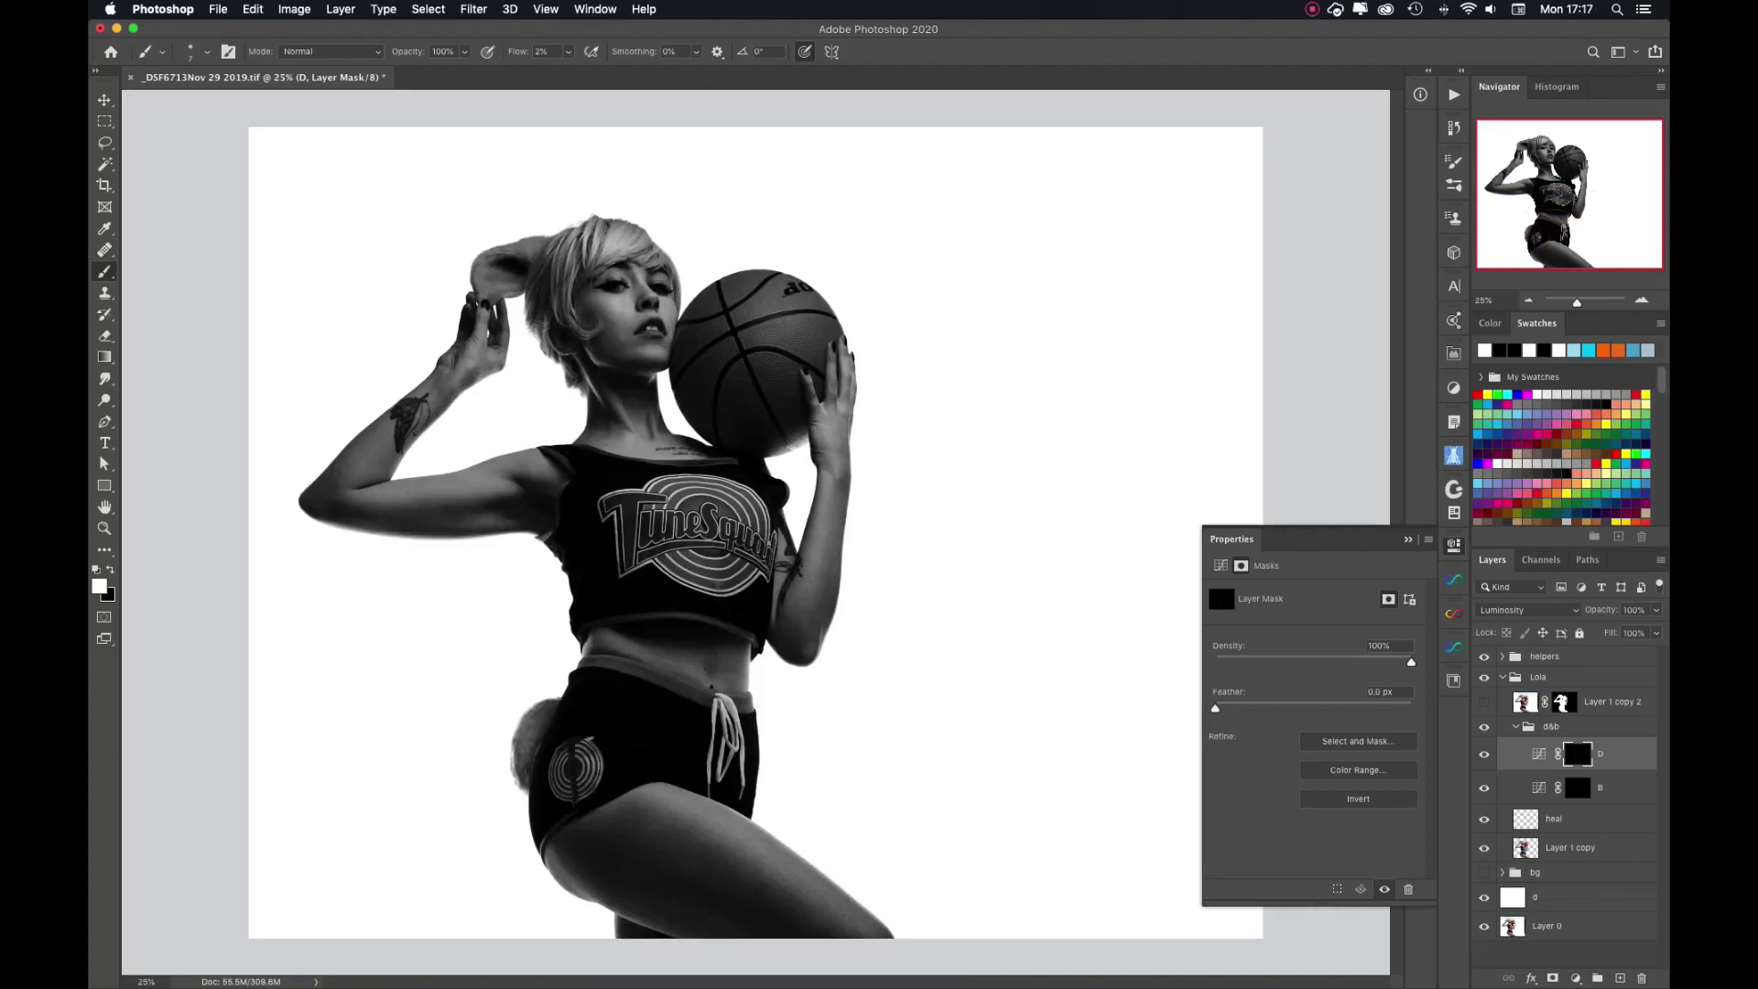
Duplicate the D and B curves layers and paint white over the face on the B copy mask.
{"action": "key", "text": "super+j"}
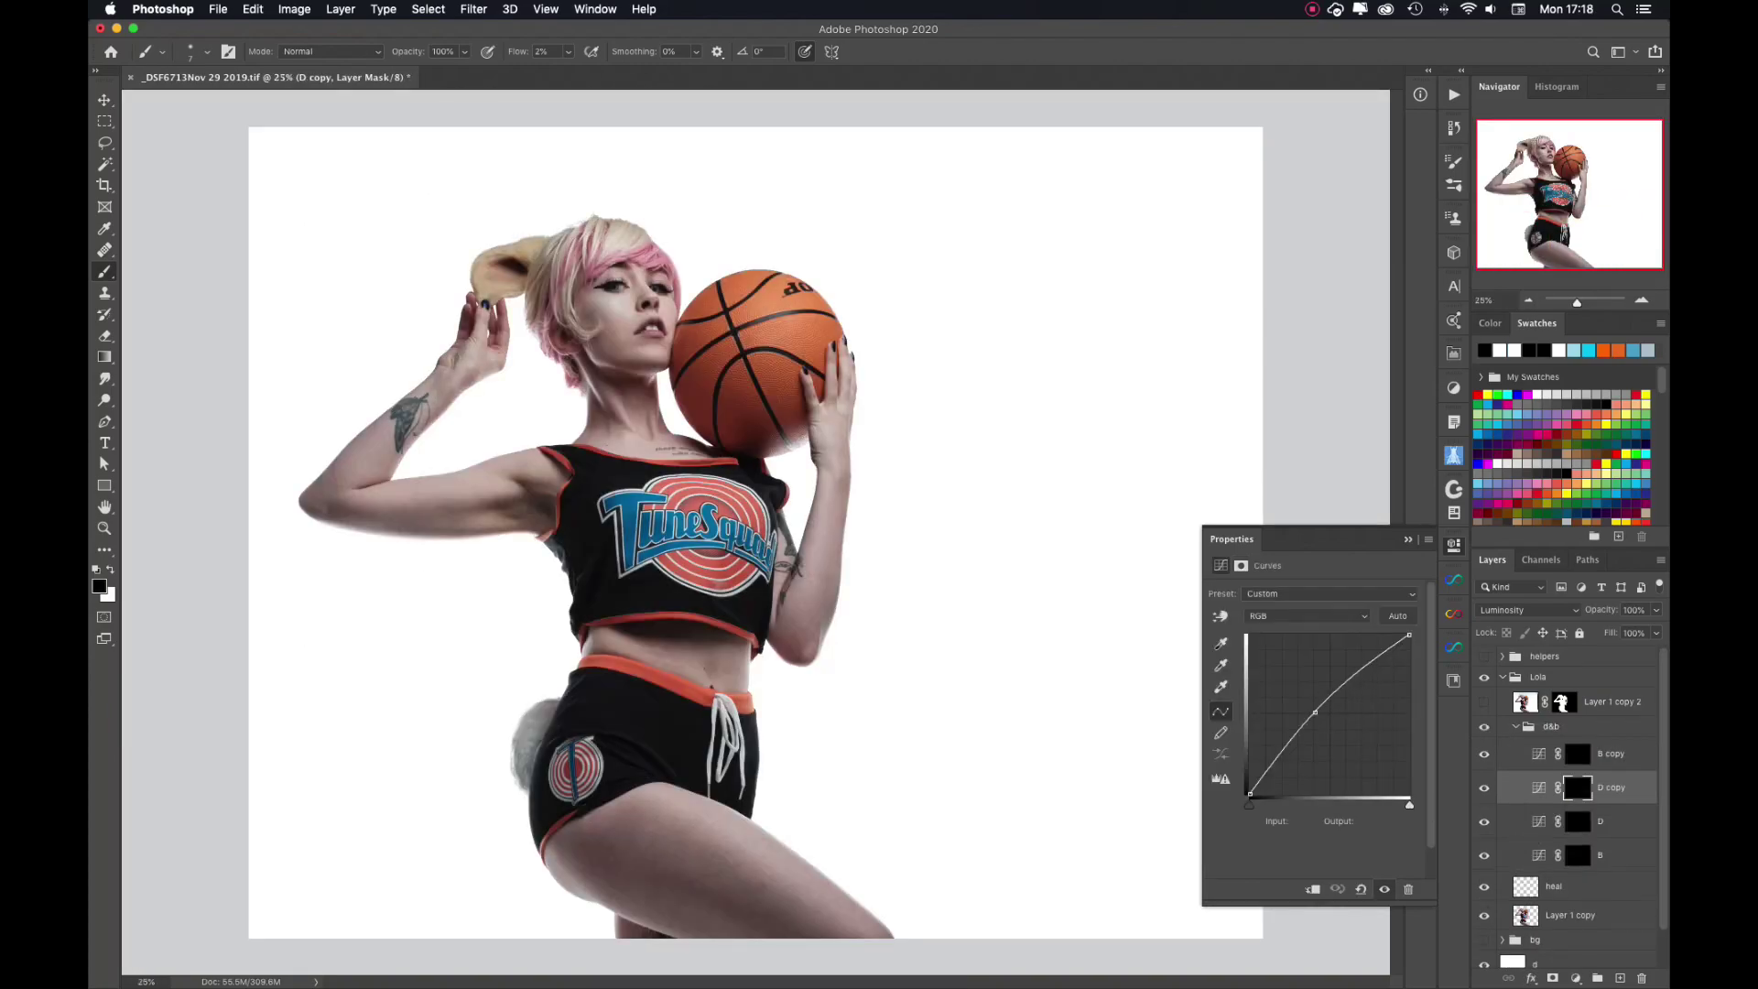
{"action": "key", "text": "alt+bracketright"}
{"action": "key", "text": "super+equal"}
{"action": "key", "text": "x"}
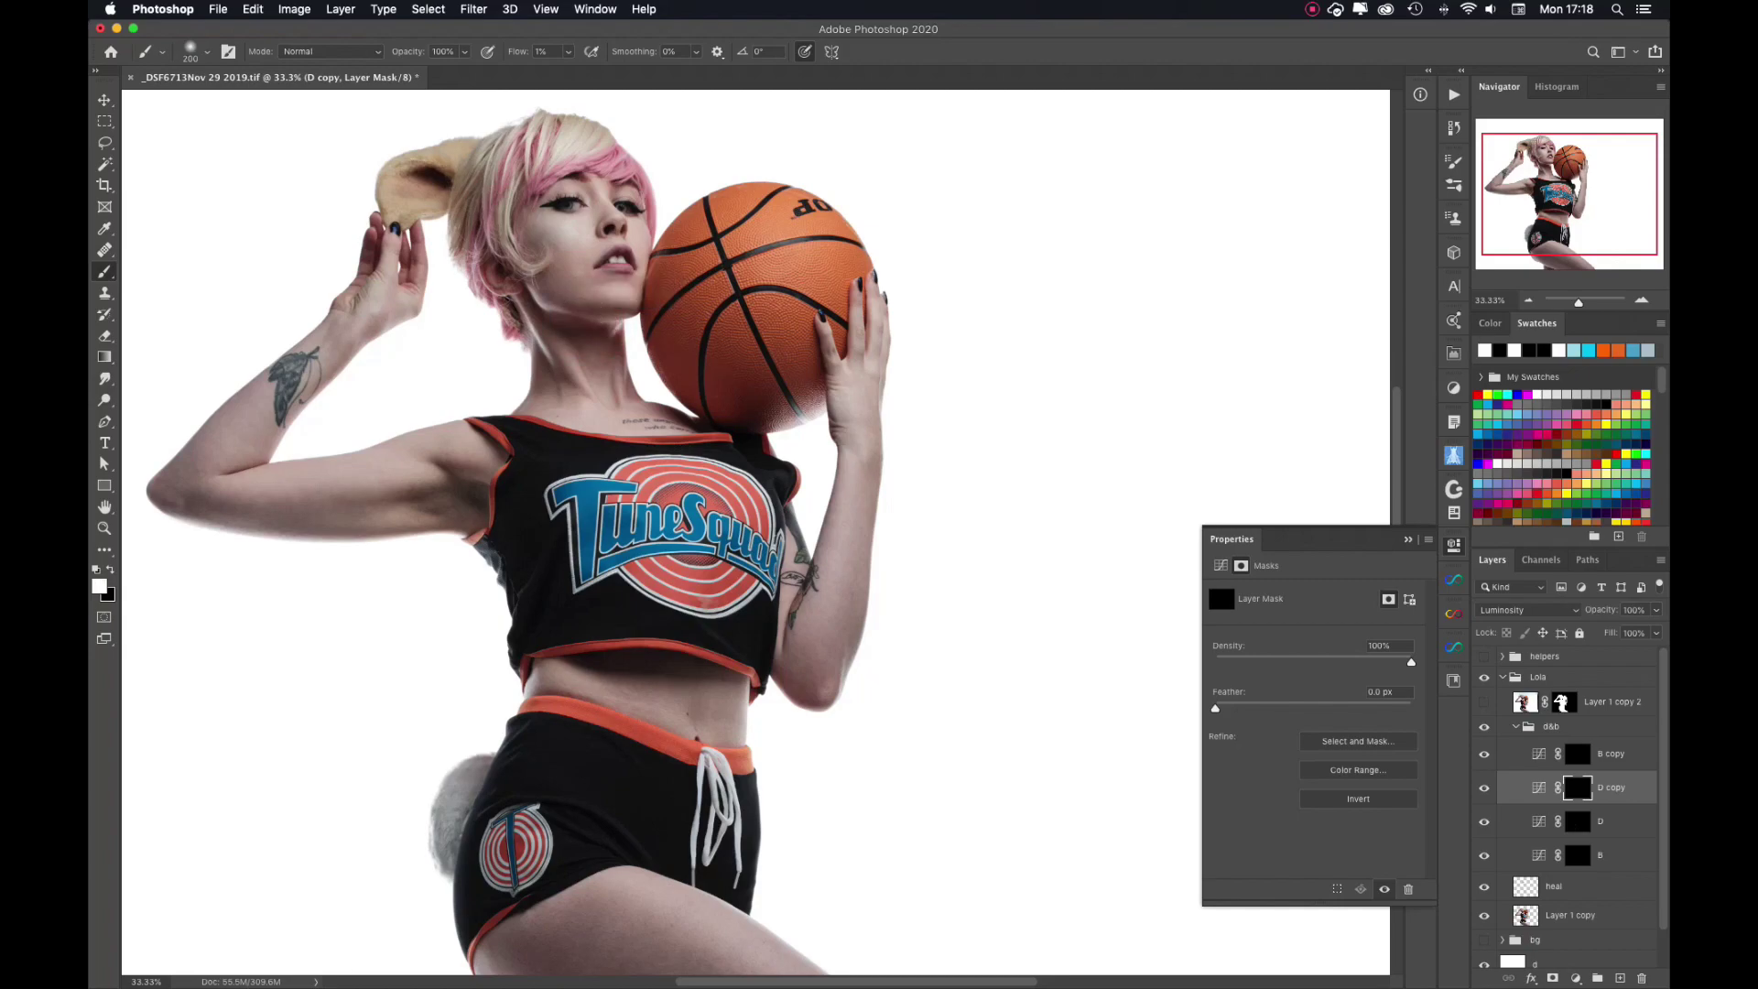
{"action": "left_click_drag", "start_coordinate": [584, 296], "coordinate": [580, 278]}
{"action": "key", "text": "bracketleft"}
{"action": "key", "text": "bracketleft"}
{"action": "key", "text": "bracketleft"}
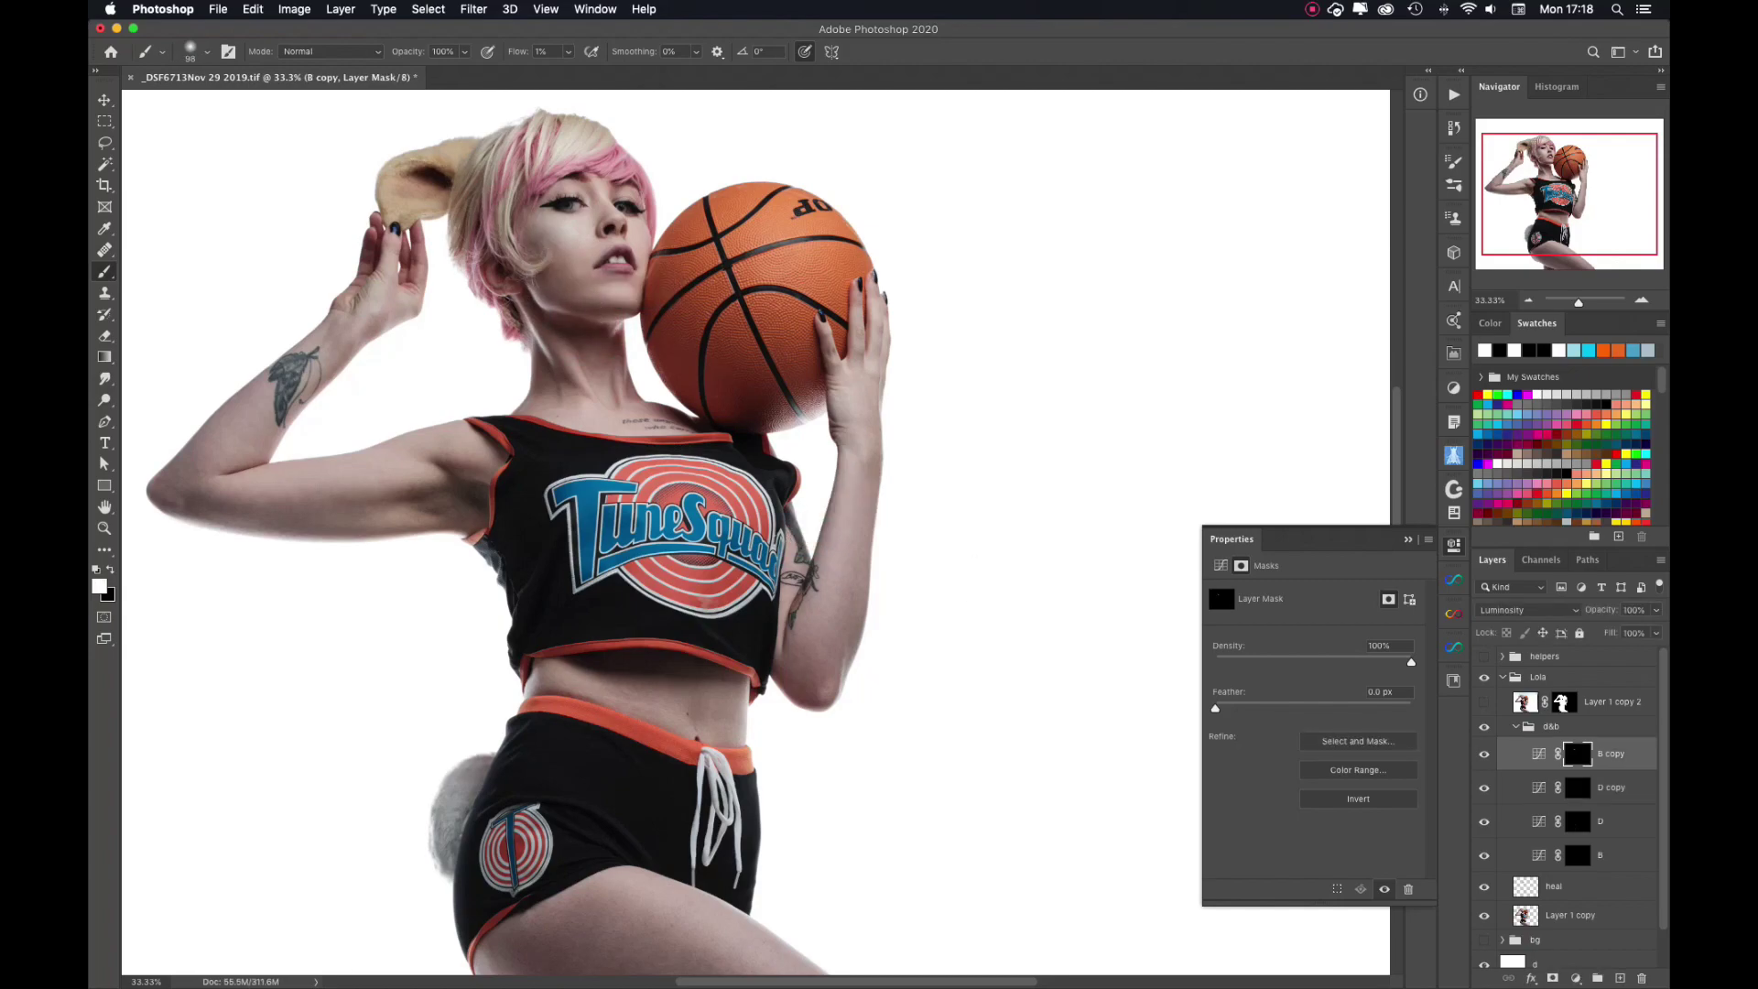
Dab a light mark on the D copy mask, then collapse the d&b group.
{"action": "key", "text": "alt+bracketleft"}
{"action": "key", "text": "bracketright"}
{"action": "key", "text": "bracketright"}
{"action": "key", "text": "bracketright"}
{"action": "left_click", "coordinate": [594, 680]}
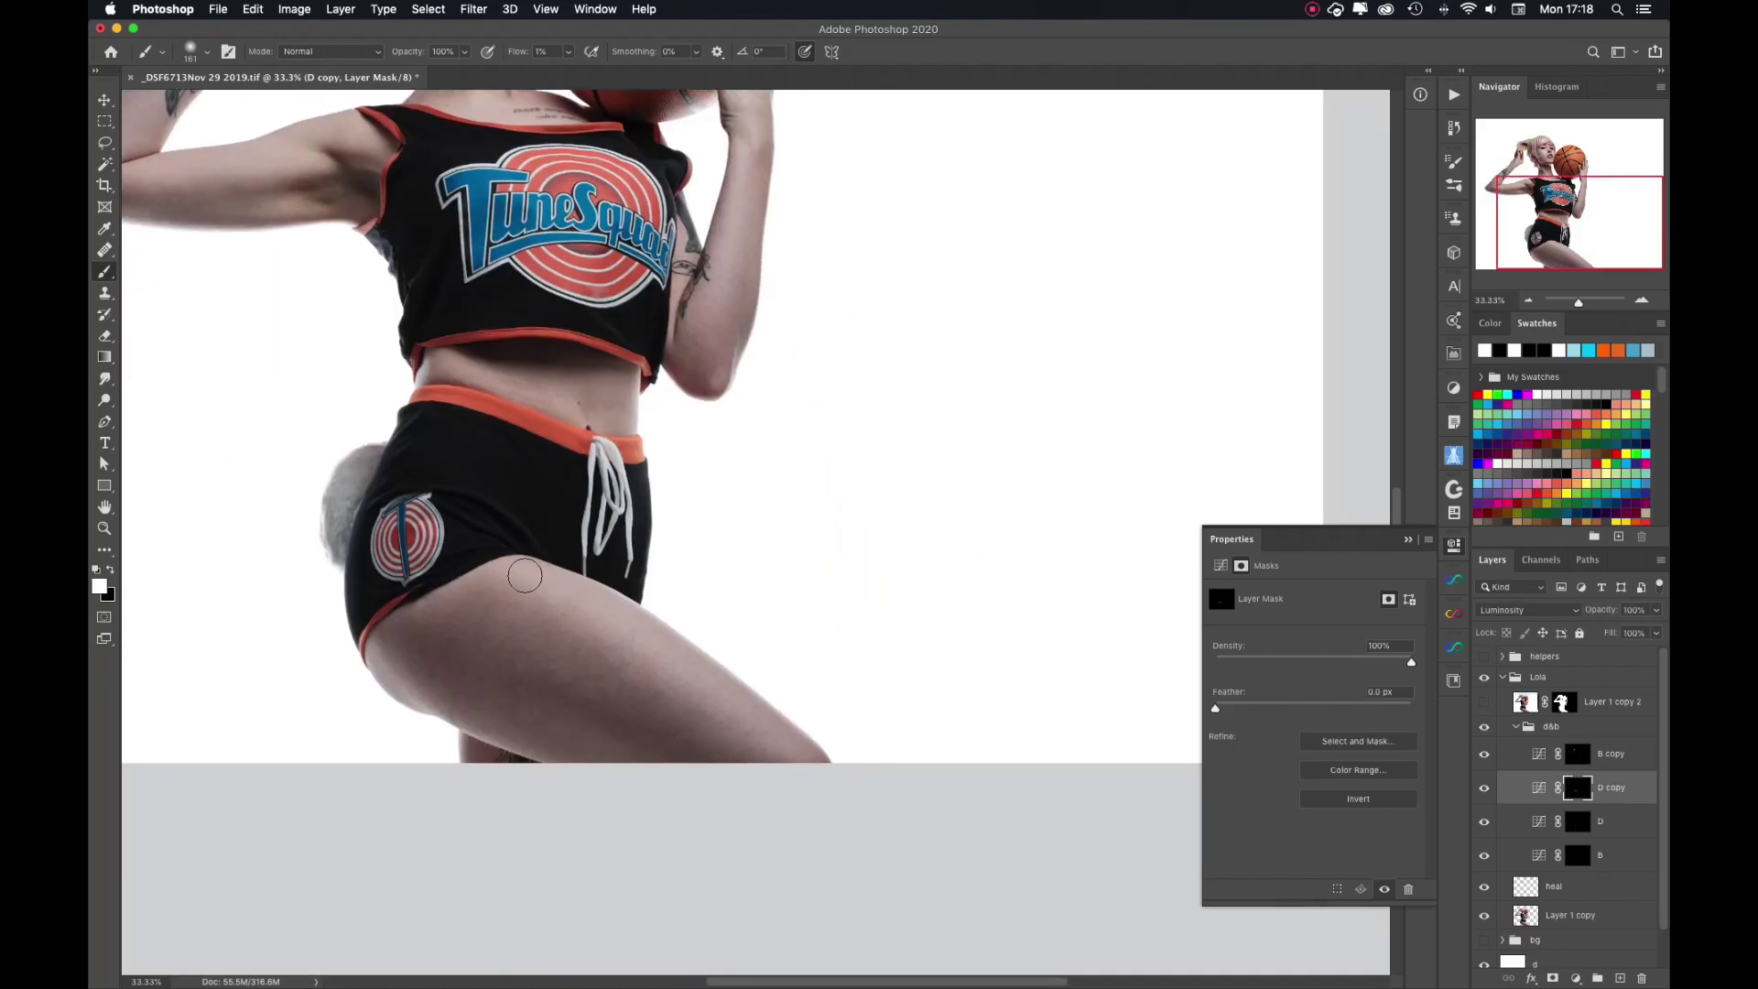
{"action": "scroll", "coordinate": [594, 680], "scroll_direction": "down", "scroll_amount": 5}
{"action": "scroll", "coordinate": [777, 766], "scroll_direction": "up", "scroll_amount": 6}
{"action": "key", "text": "bracketleft"}
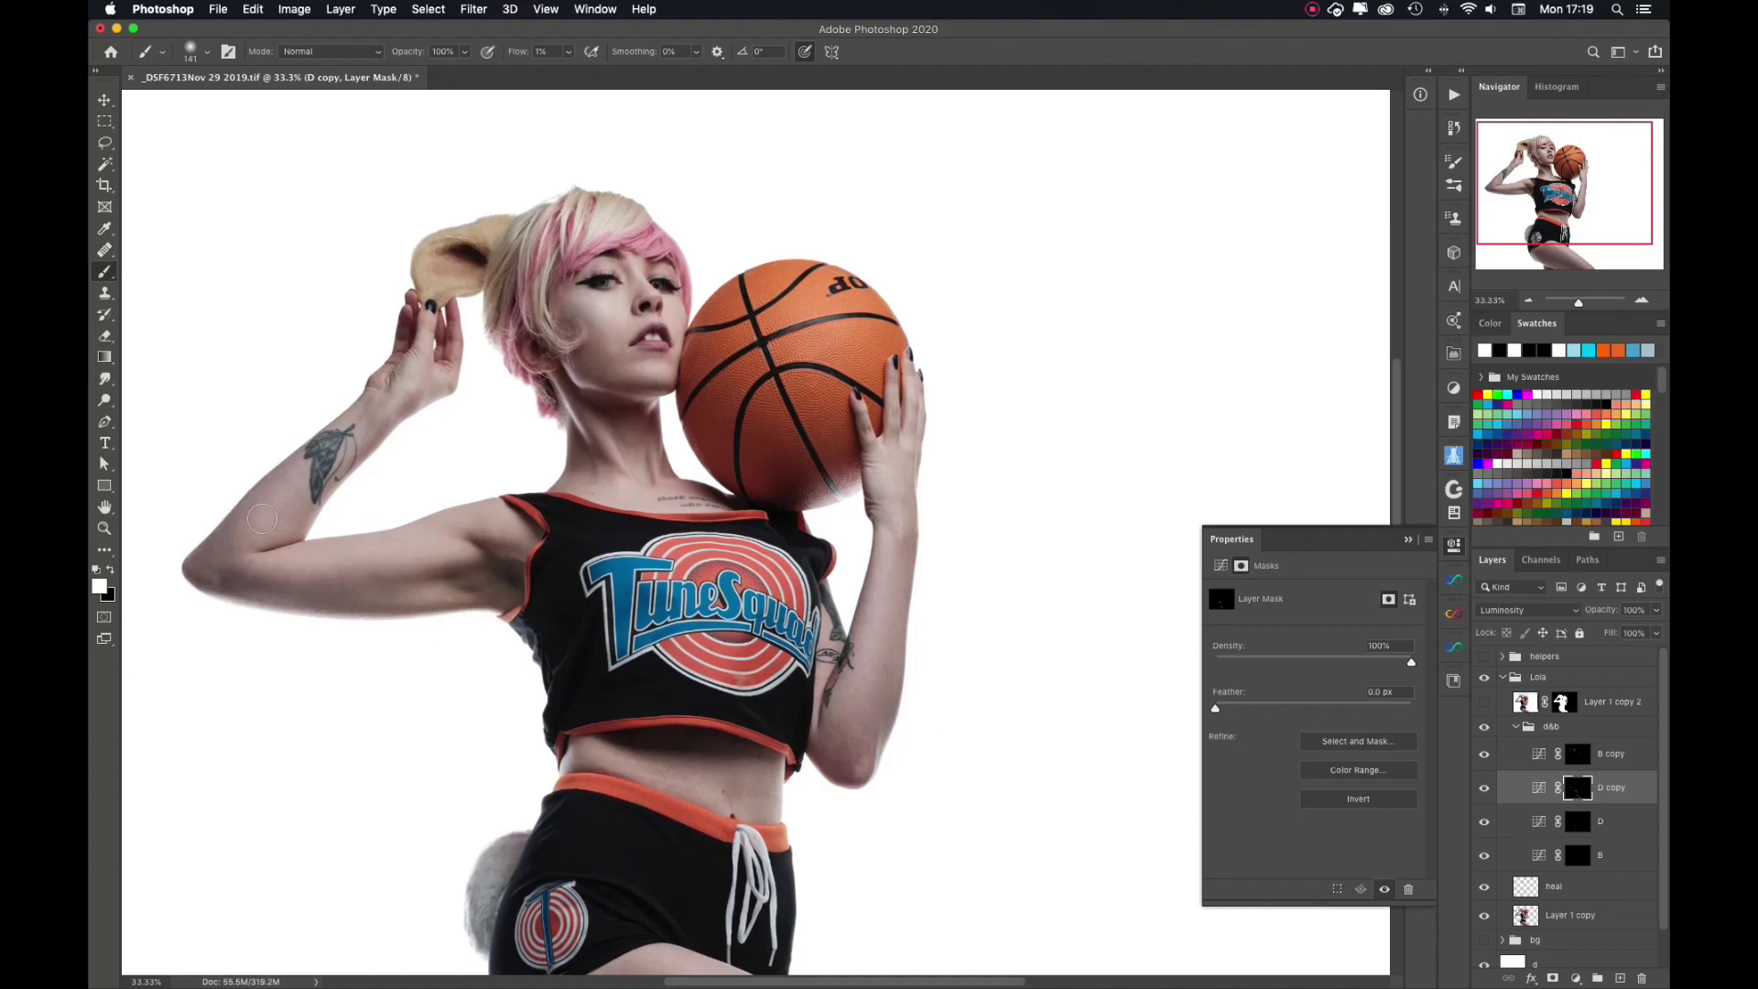
{"action": "left_click", "coordinate": [1515, 726]}
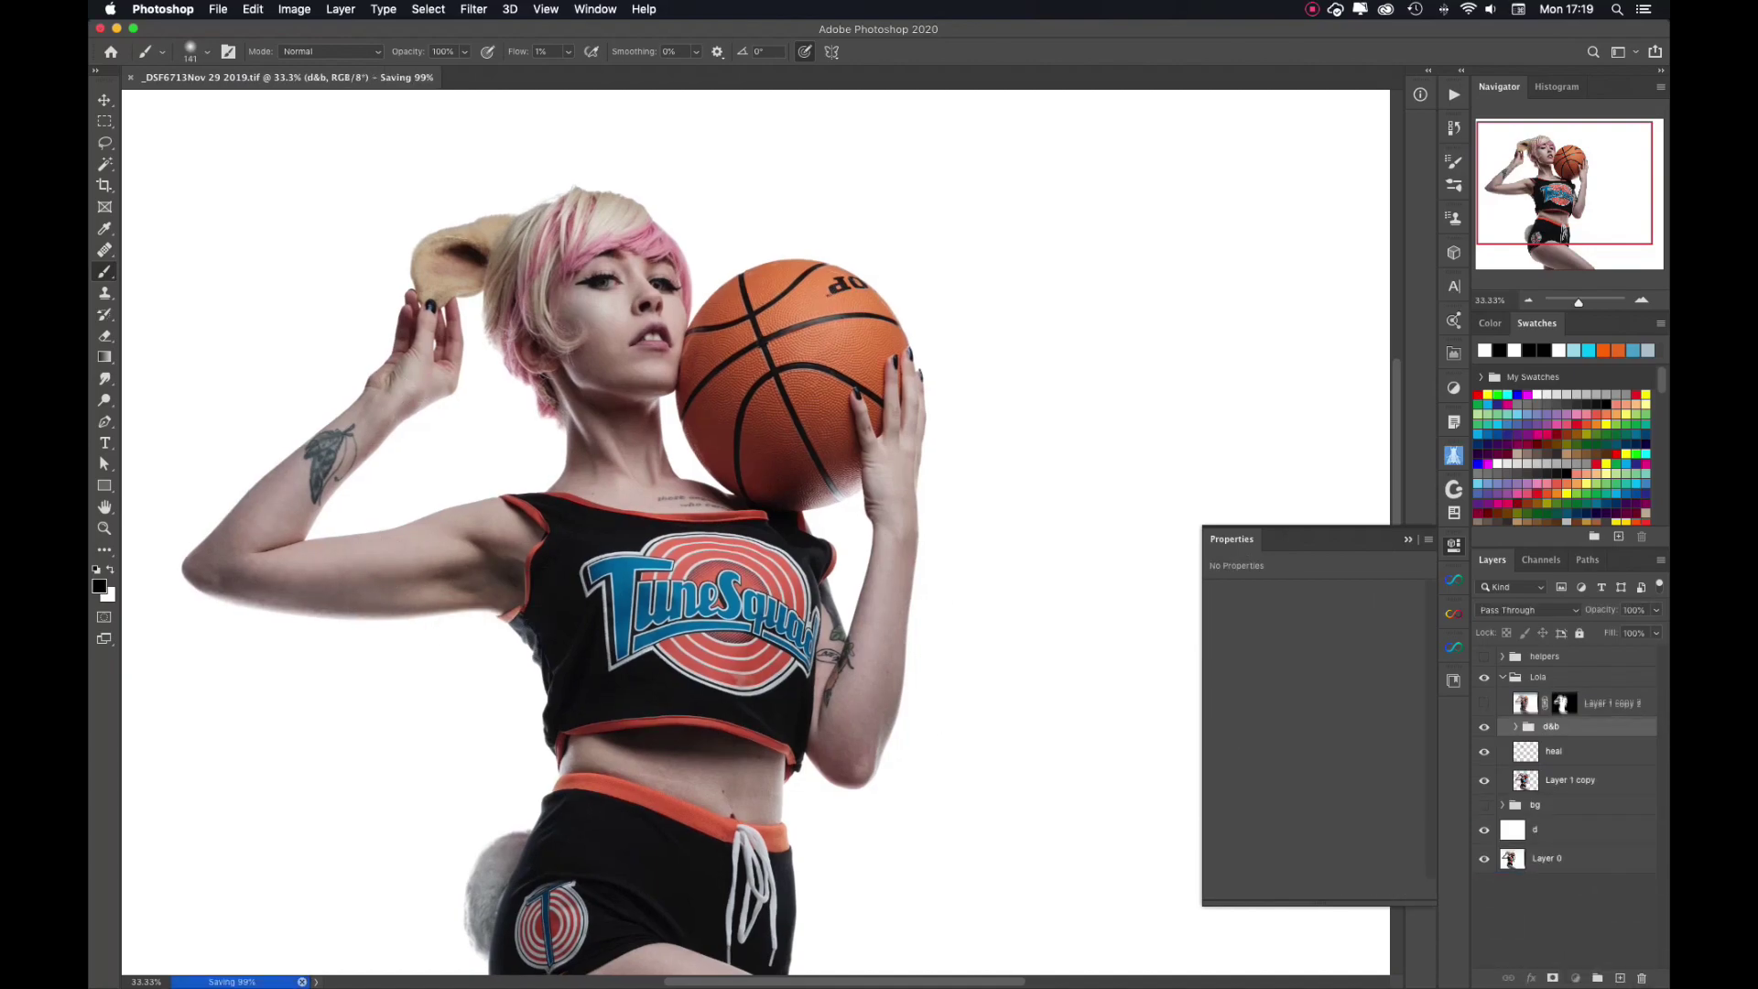
Delete the unused Layer 1 copy 2, clear the selection and fit the image in view.
{"action": "left_click", "coordinate": [1564, 702]}
{"action": "left_click", "coordinate": [1564, 701], "text": "super"}
{"action": "key", "text": "Return"}
{"action": "key", "text": "Delete"}
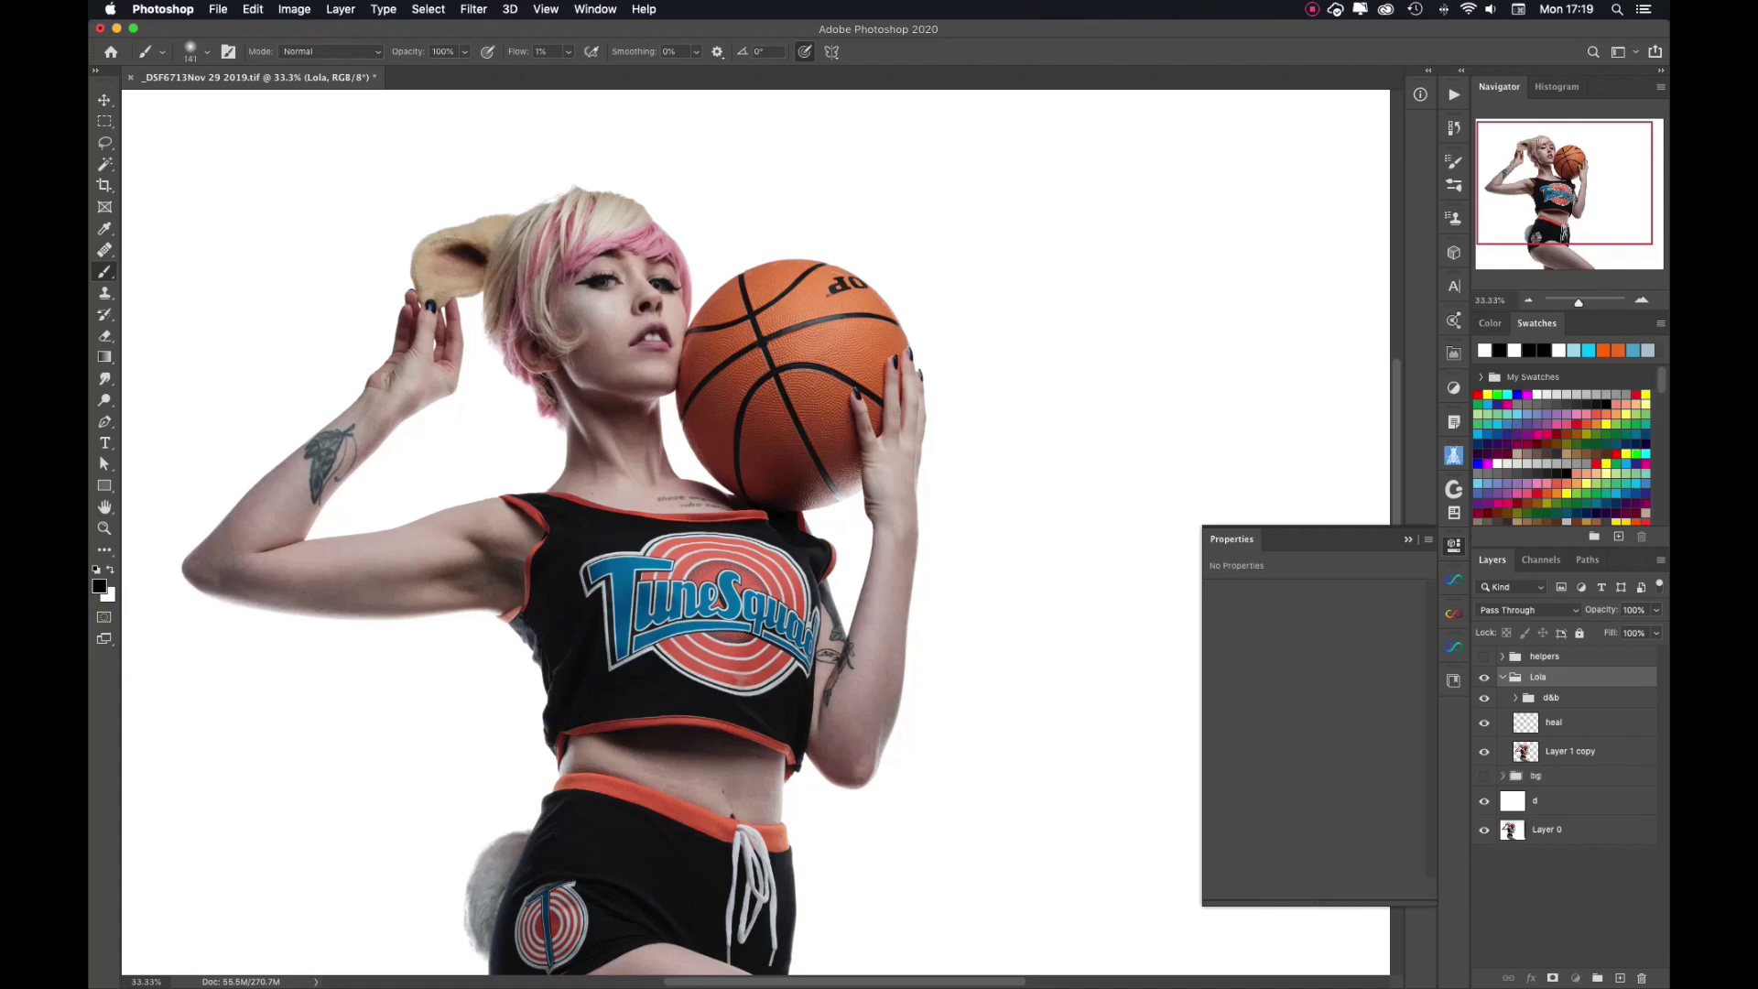
{"action": "key", "text": "super+d"}
{"action": "key", "text": "super+minus"}
Merge a copy of the Lola group into one layer named Background.
{"action": "double_click", "coordinate": [1570, 751]}
{"action": "type", "text": "background"}
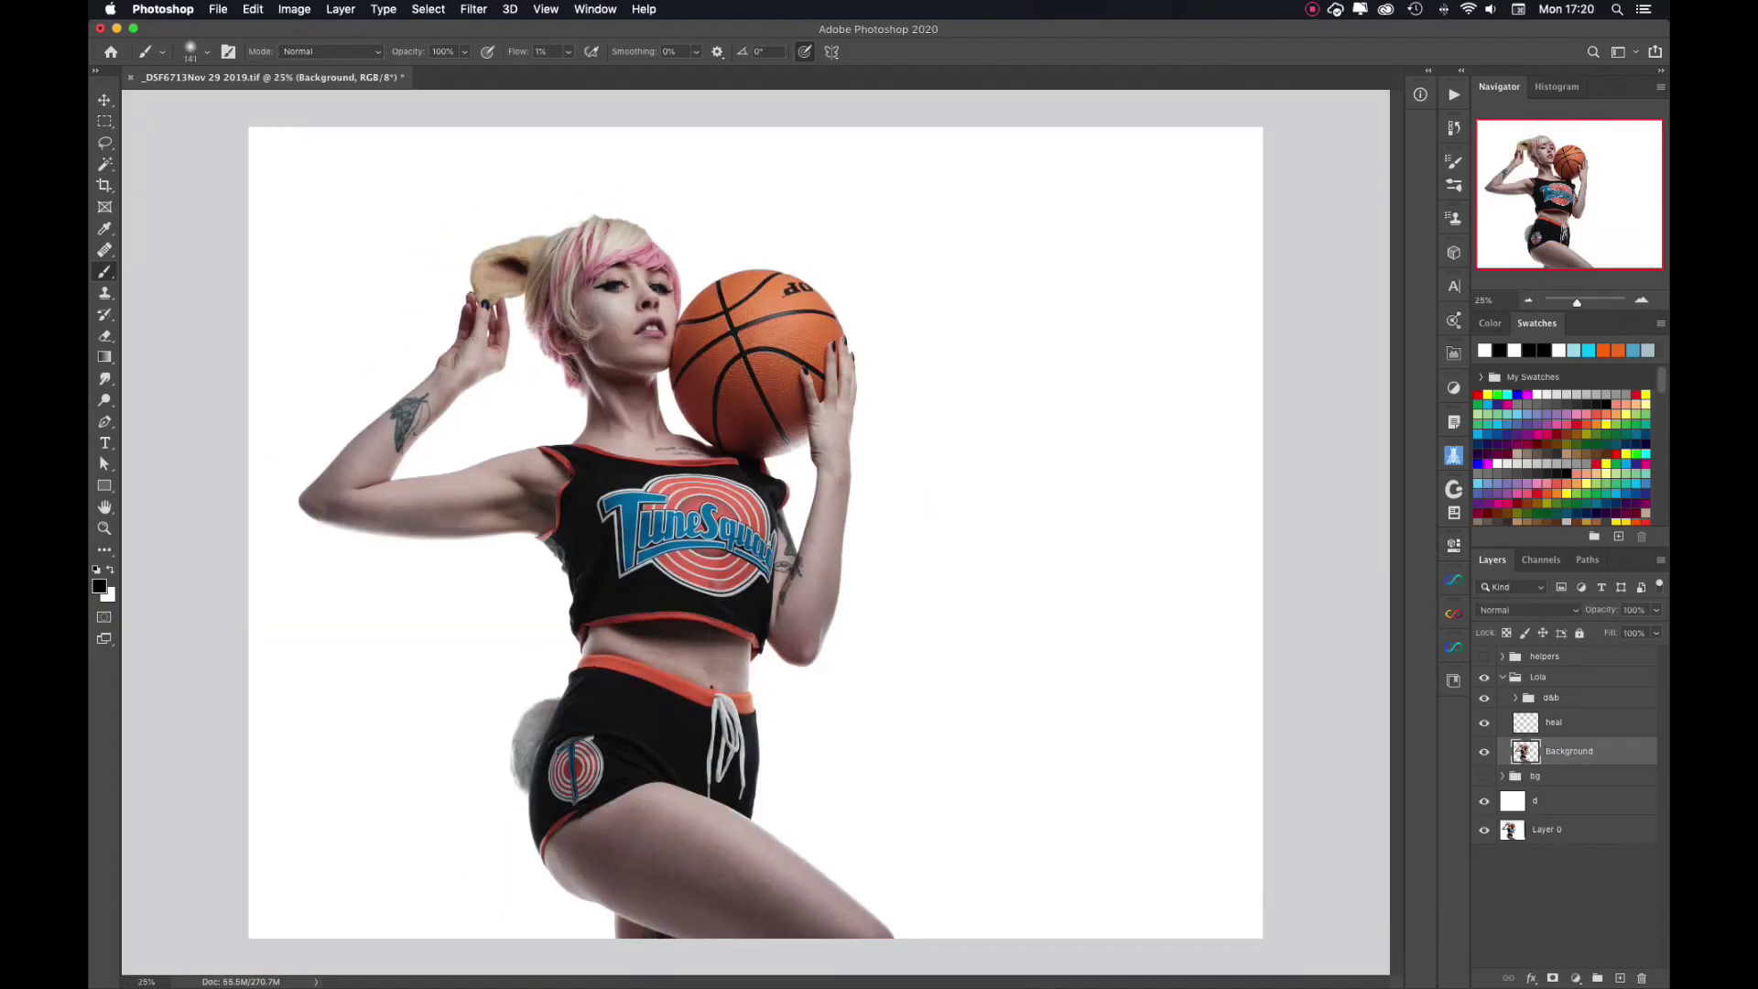
{"action": "key", "text": "super+j"}
{"action": "key", "text": "super+e"}
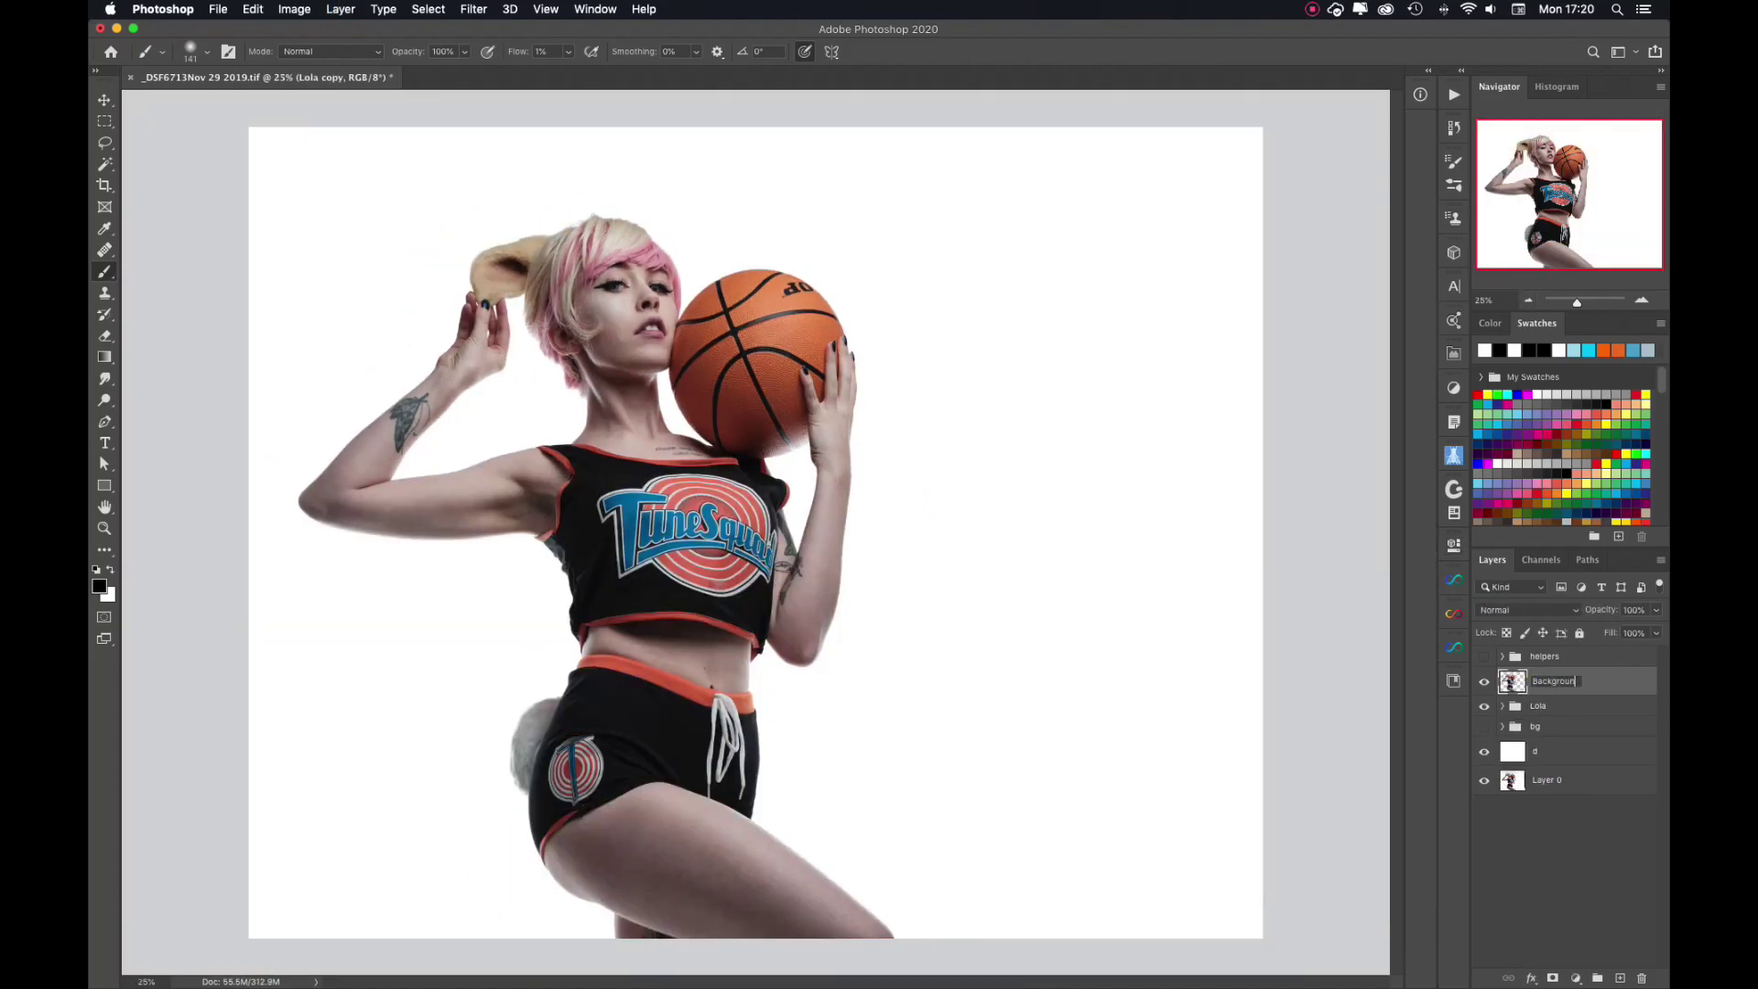
{"action": "type", "text": "d"}
{"action": "key", "text": "Return"}
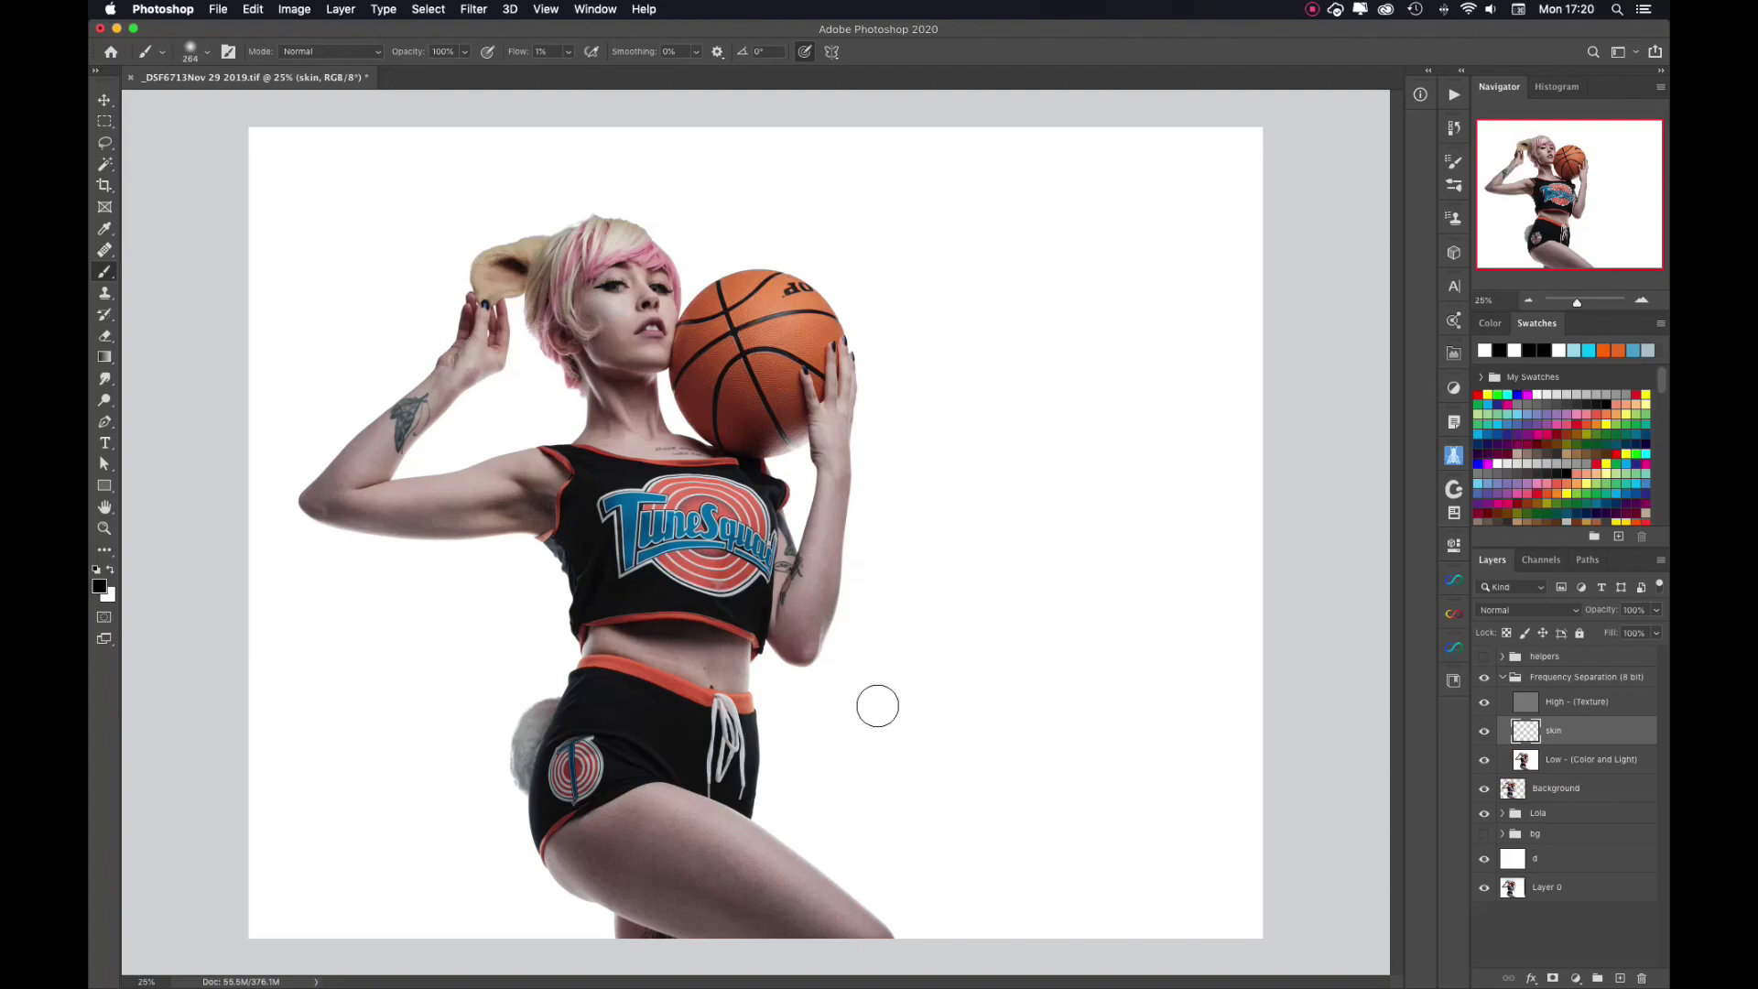
Set a 2% flow brush sized for the cheek, zoomed in on the face.
{"action": "key", "text": "super+plus"}
{"action": "key", "text": "super+plus"}
{"action": "left_click", "coordinate": [781, 531], "text": "alt"}
{"action": "left_click_drag", "start_coordinate": [781, 531], "coordinate": [806, 531]}
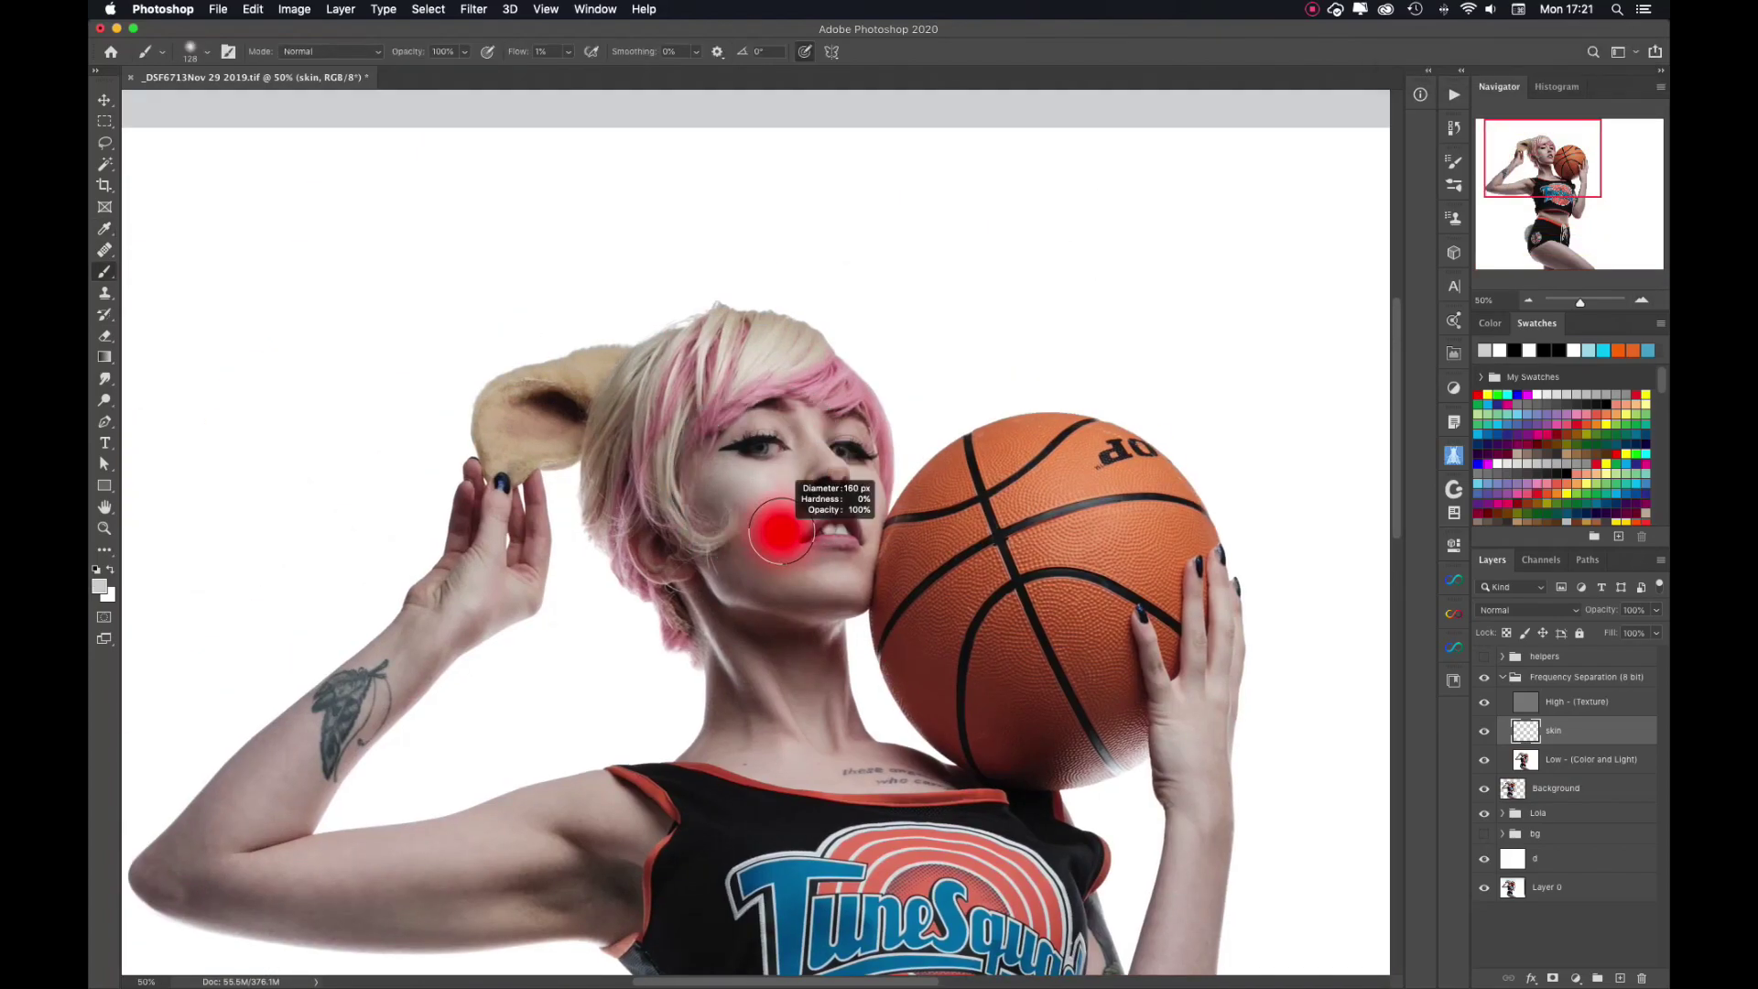
{"action": "key", "text": "shift+0"}
{"action": "key", "text": "shift+2"}
{"action": "key", "text": "super+plus"}
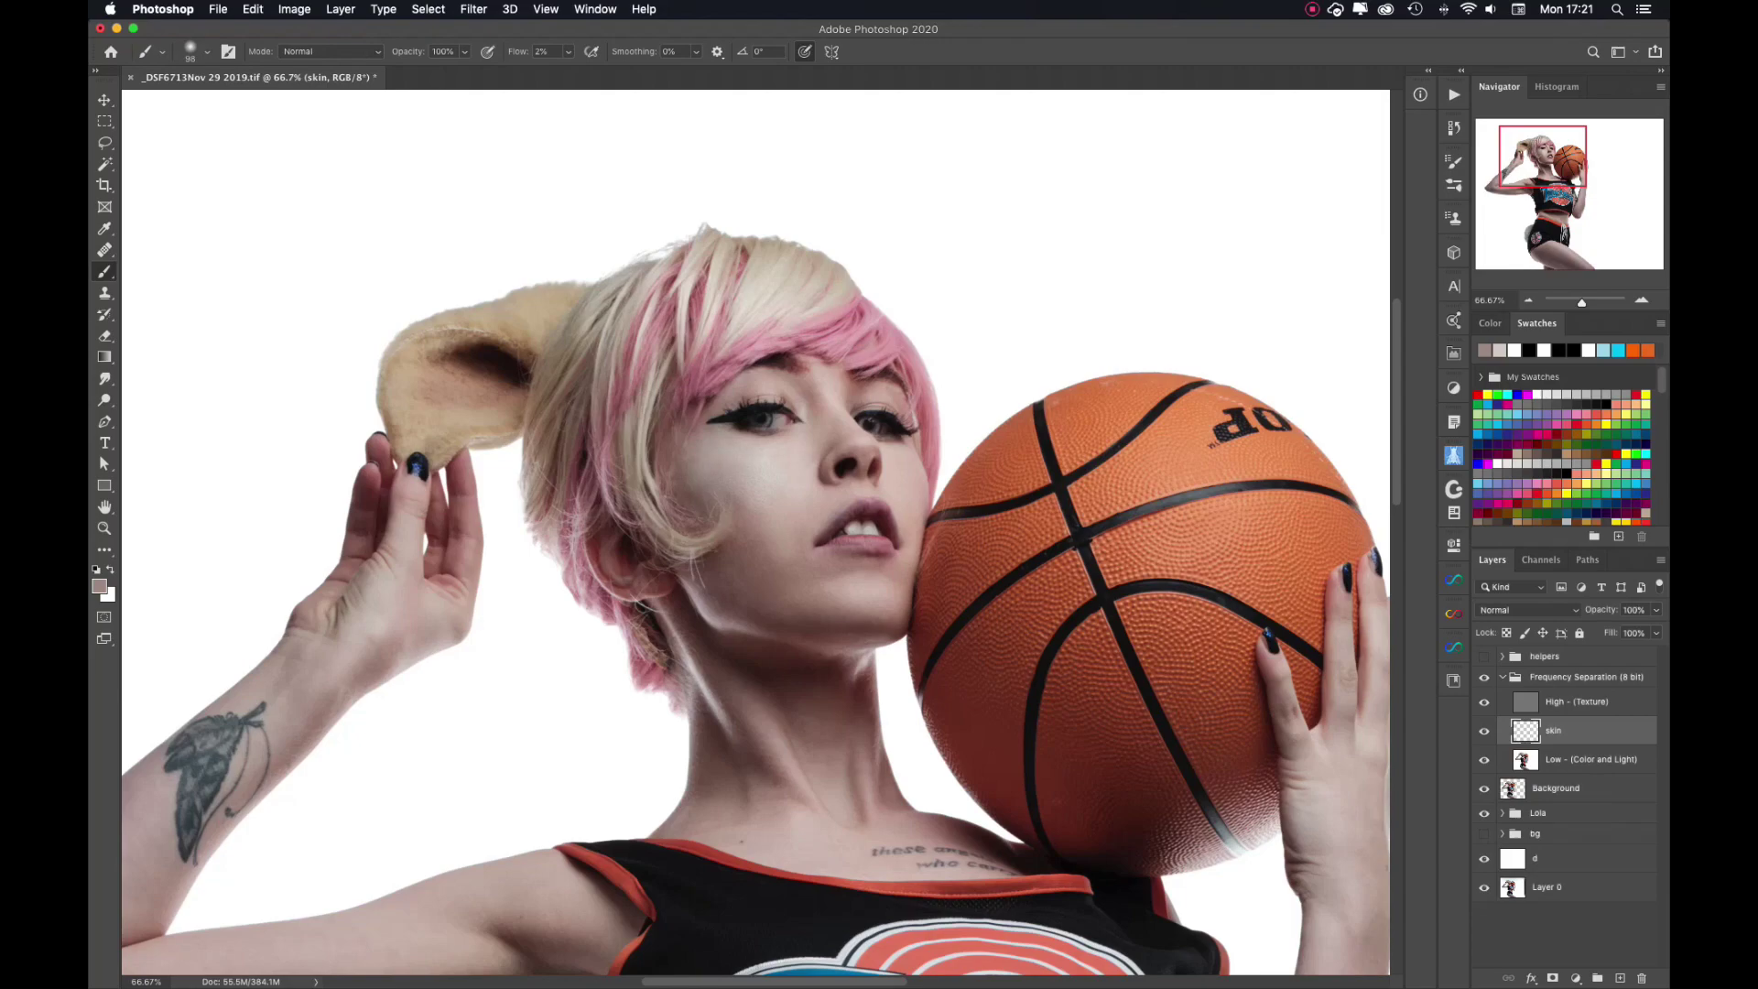
Sample darker and lighter cheek and jaw skin tones and paint them at 1% flow.
{"action": "left_click", "coordinate": [696, 498], "text": "alt"}
{"action": "key", "text": "shift+0"}
{"action": "key", "text": "shift+1"}
{"action": "key", "text": "bracketright"}
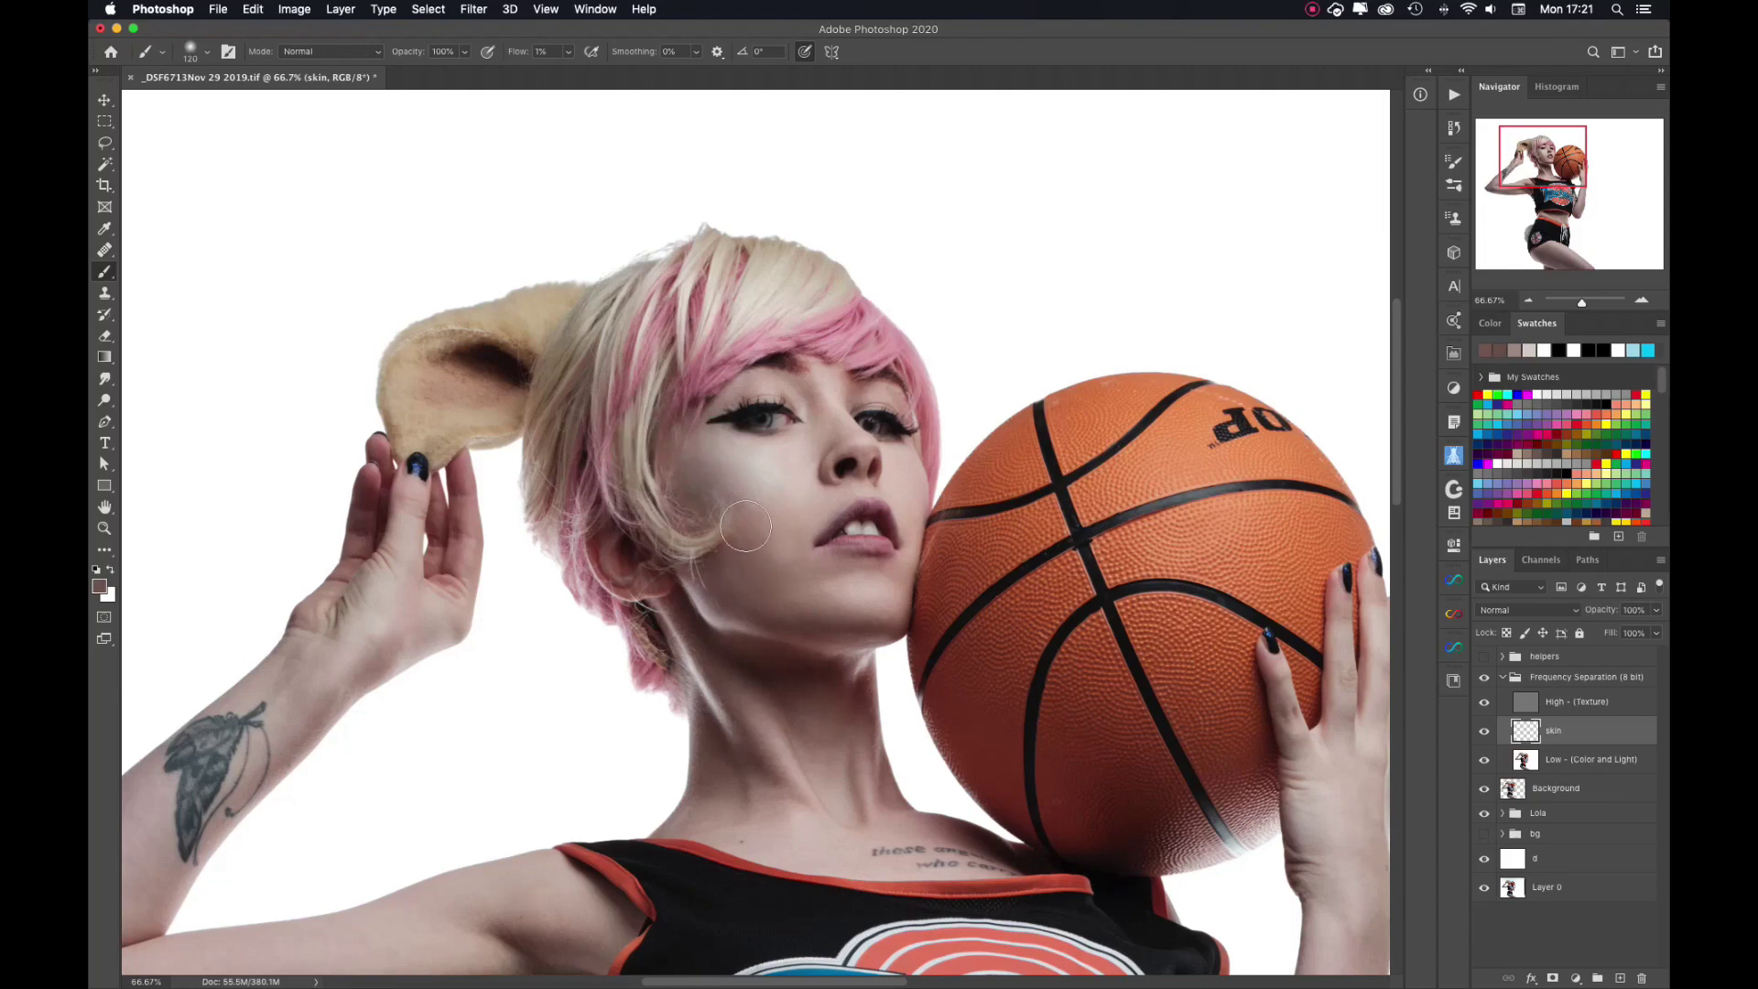
{"action": "left_click", "coordinate": [782, 462], "text": "alt"}
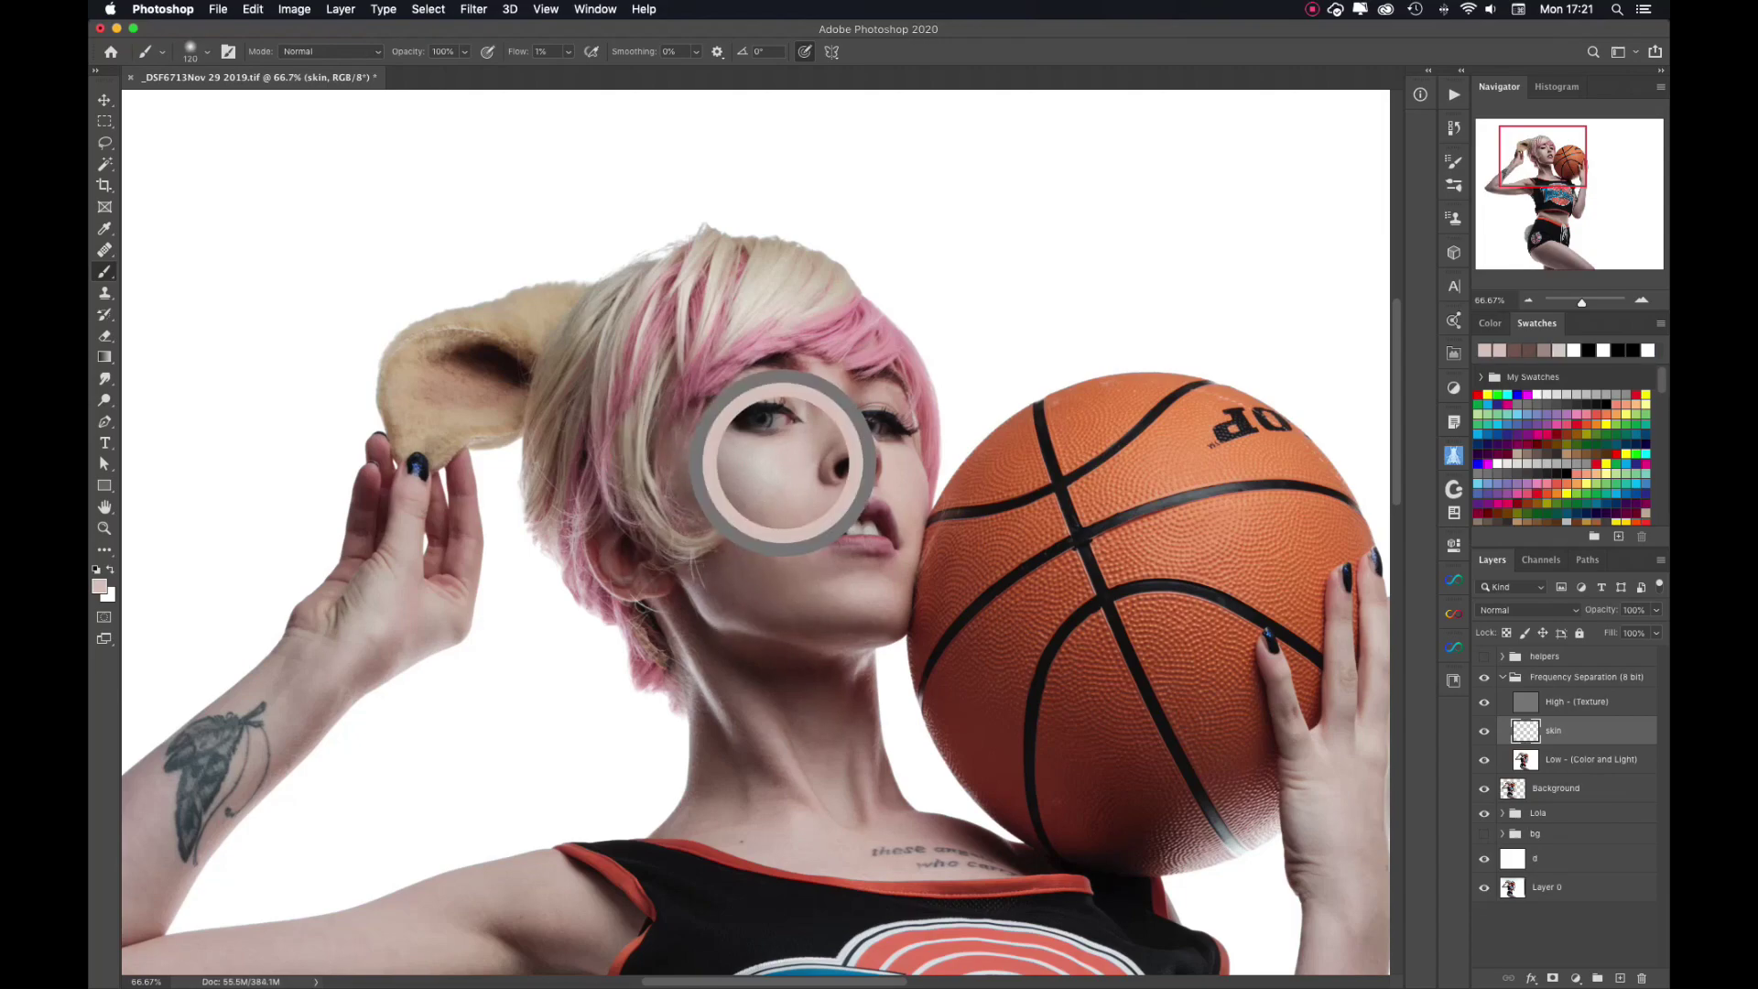
{"action": "left_click", "coordinate": [858, 675], "text": "alt"}
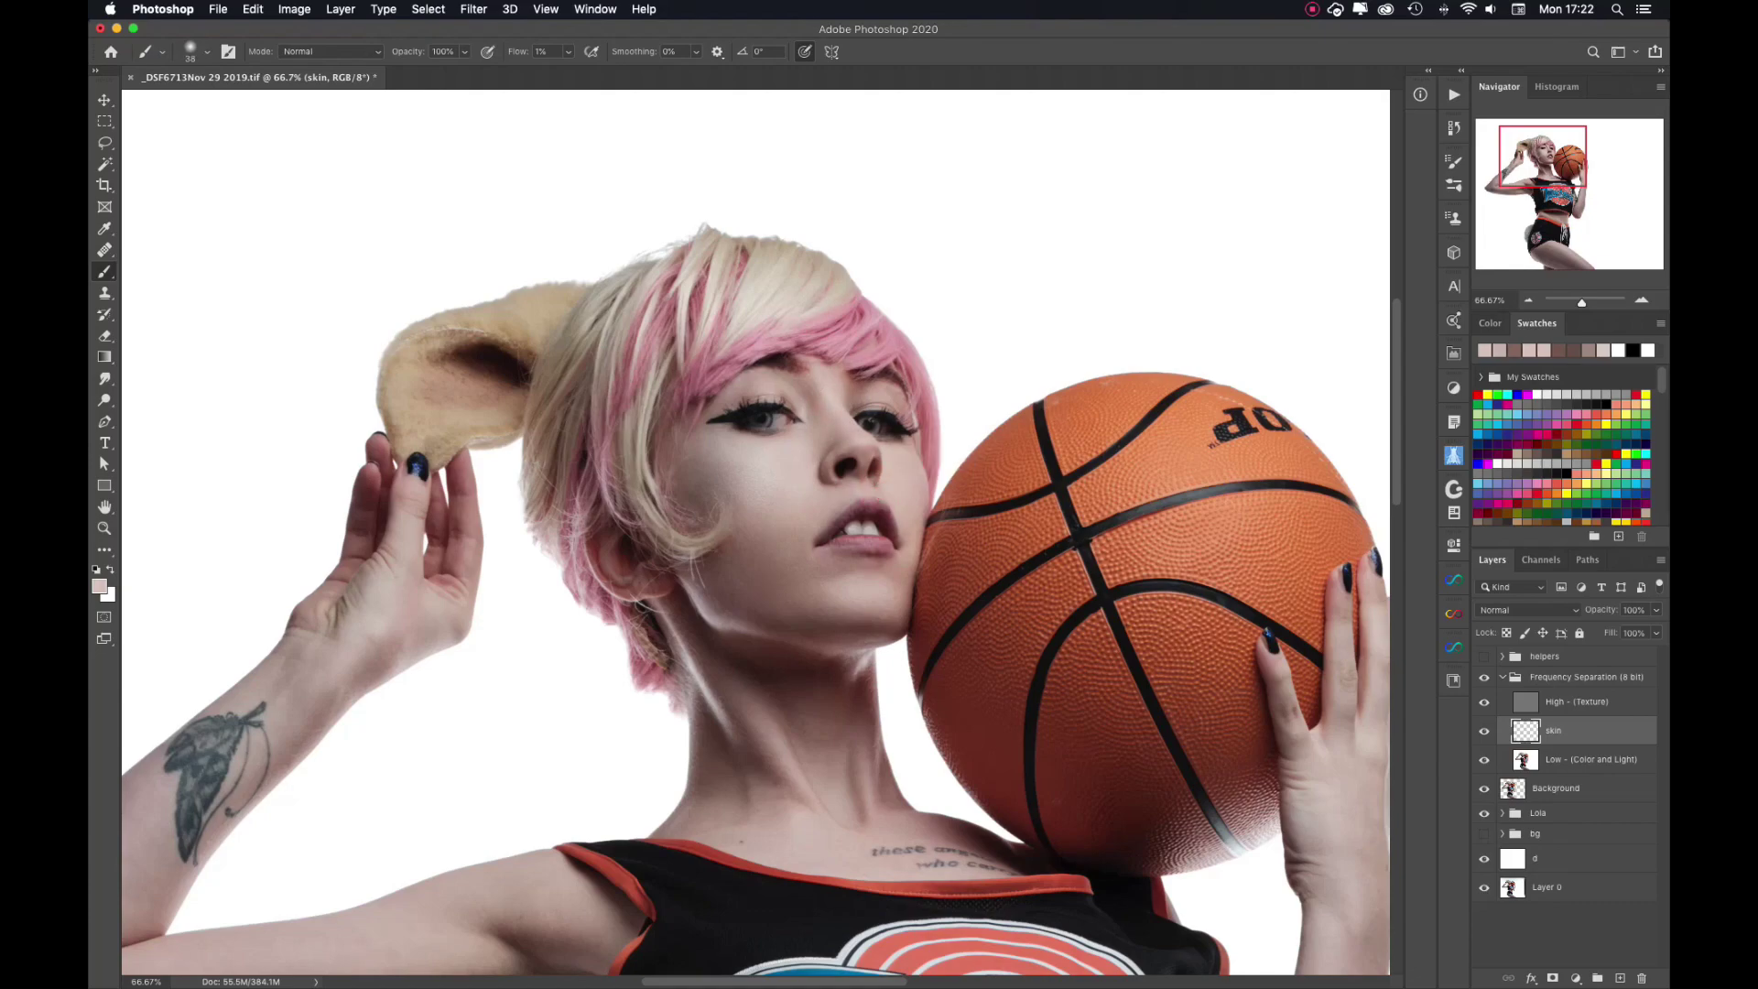
{"action": "key", "text": "bracketleft"}
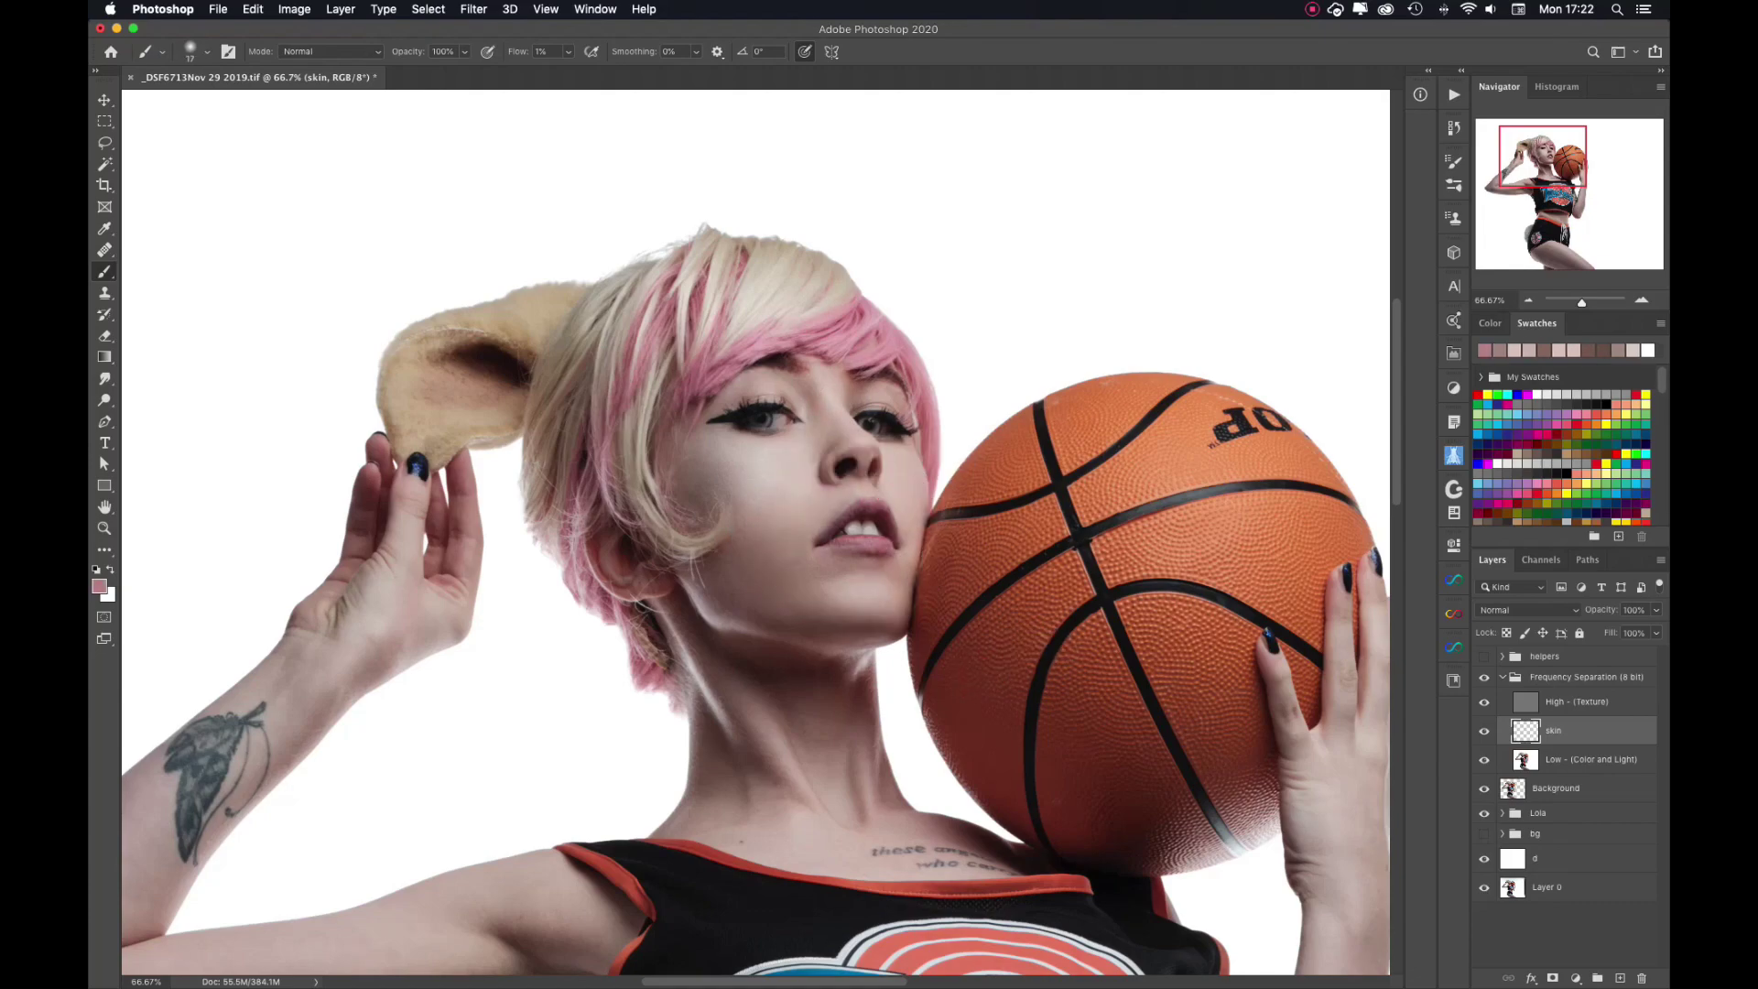
Paint smoother skin tones over the upper arm and thigh with an enlarged brush.
{"action": "scroll", "coordinate": [864, 532], "scroll_direction": "down", "scroll_amount": 5}
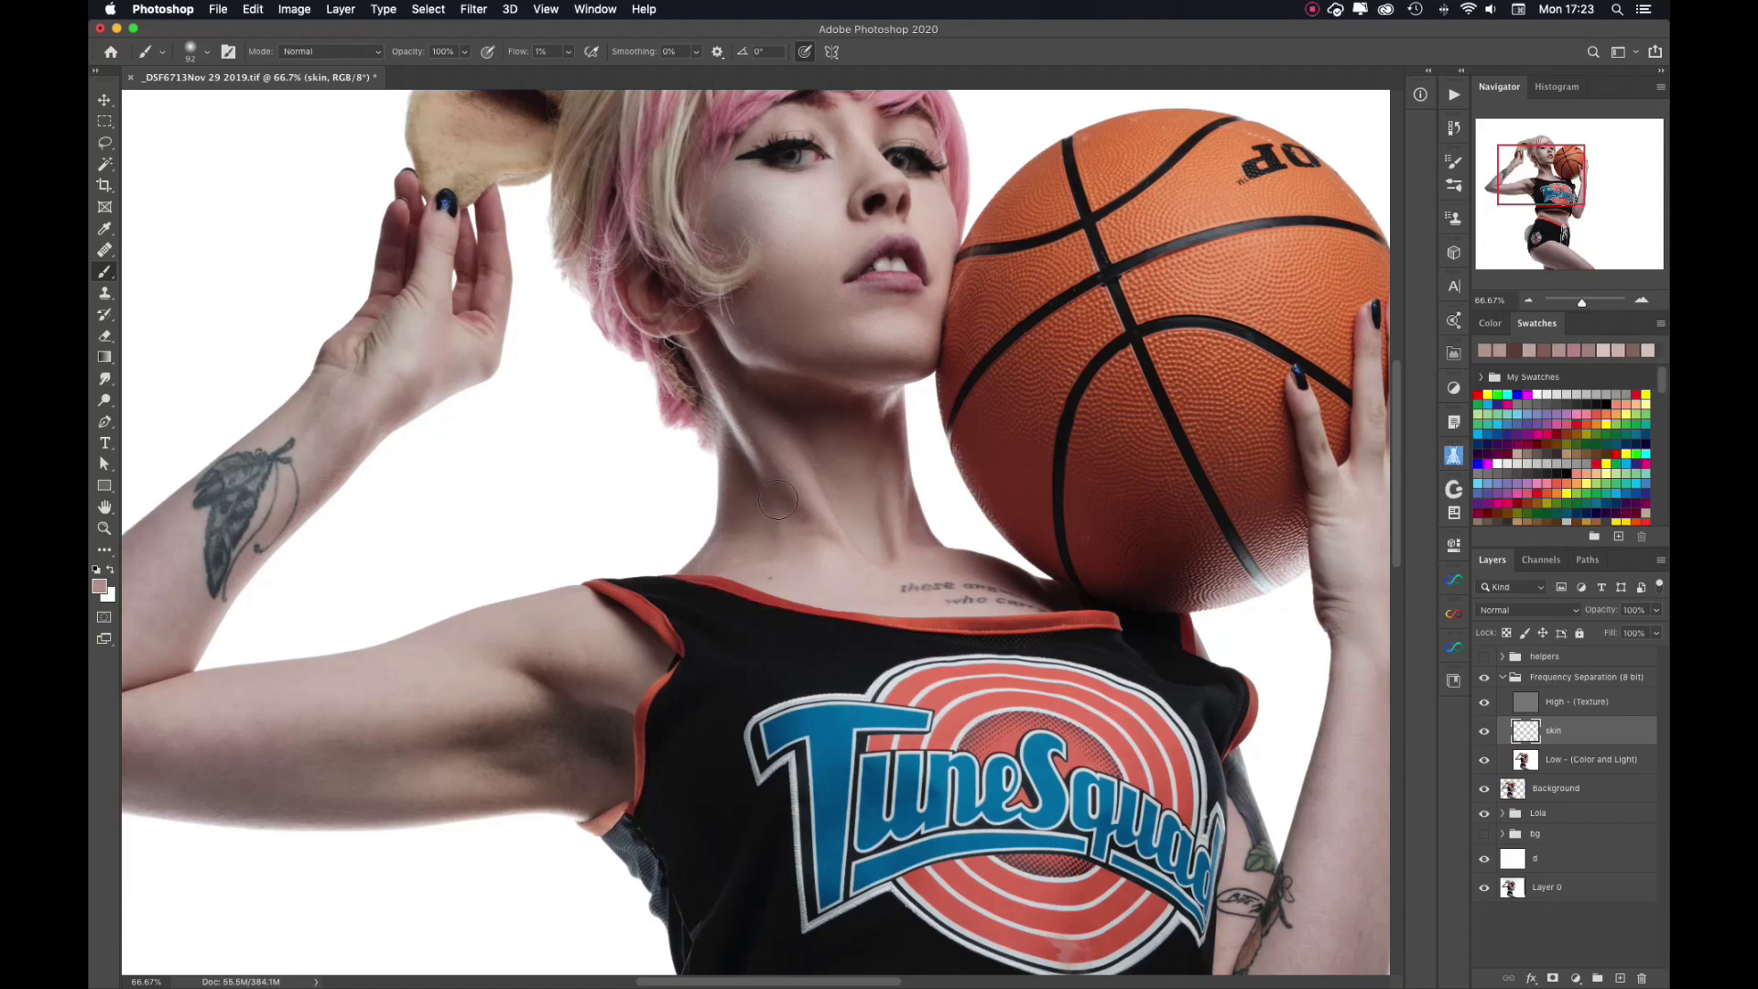
{"action": "scroll", "coordinate": [778, 499], "scroll_direction": "left", "scroll_amount": 6}
{"action": "scroll", "coordinate": [778, 499], "scroll_direction": "down", "scroll_amount": 3}
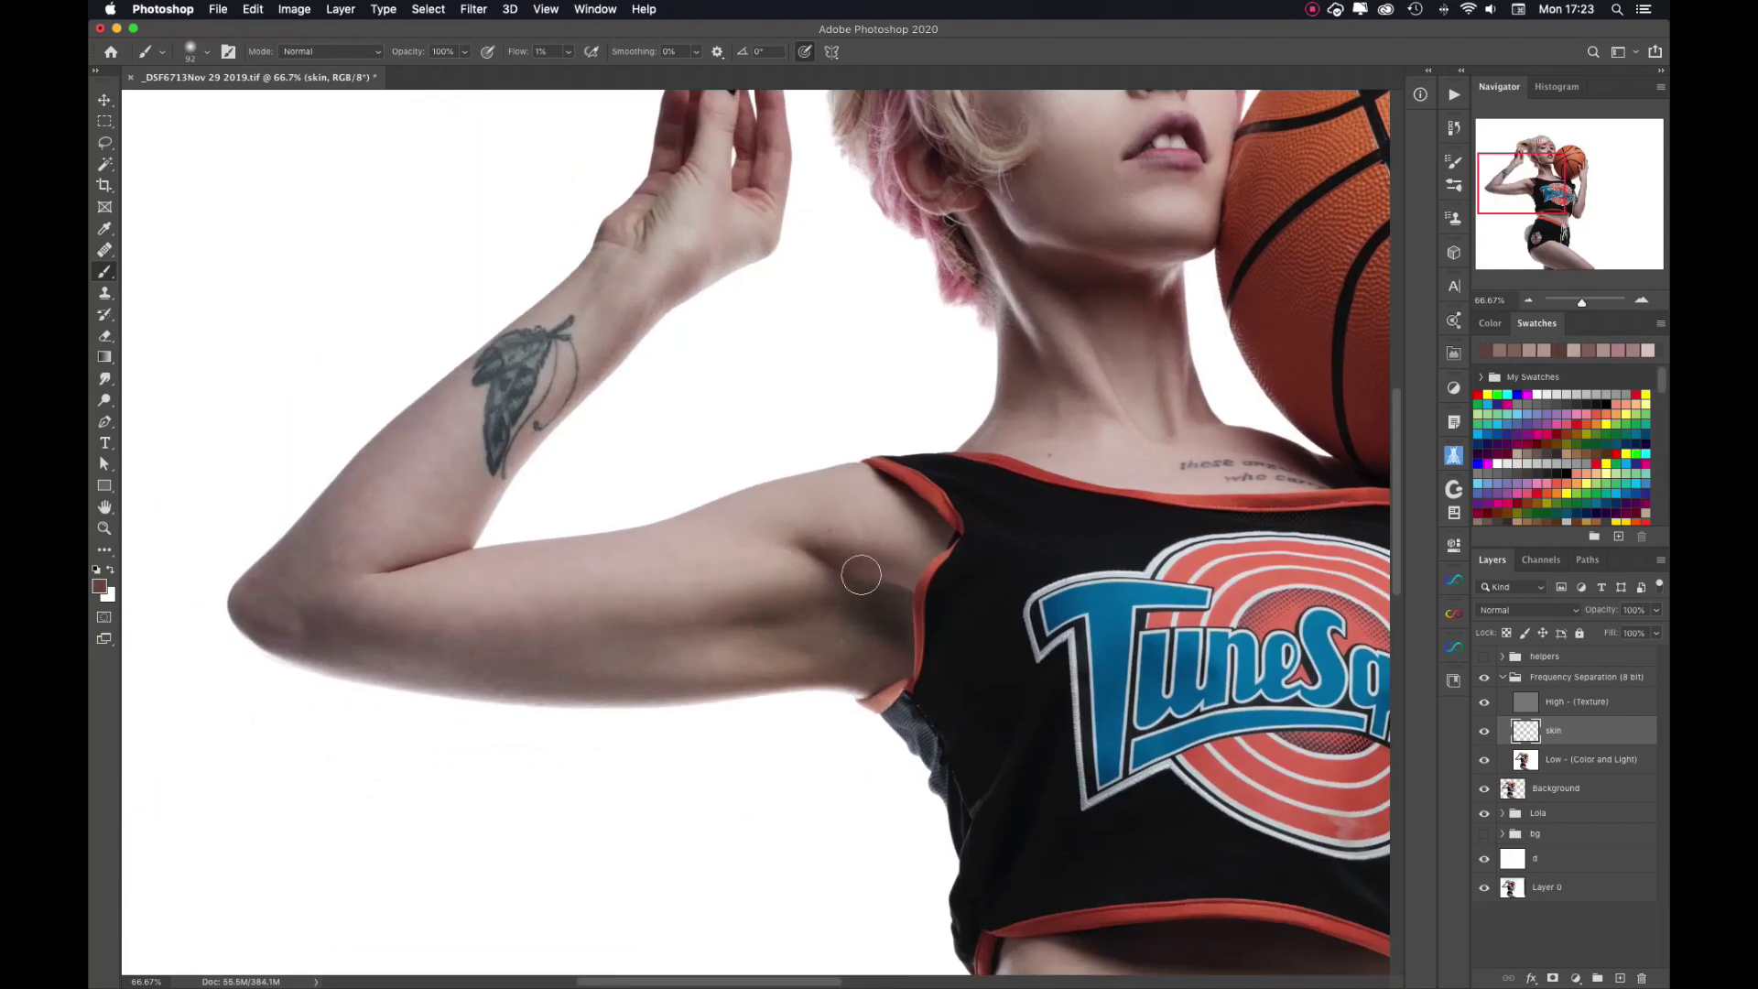
{"action": "left_click_drag", "start_coordinate": [345, 535], "coordinate": [400, 636]}
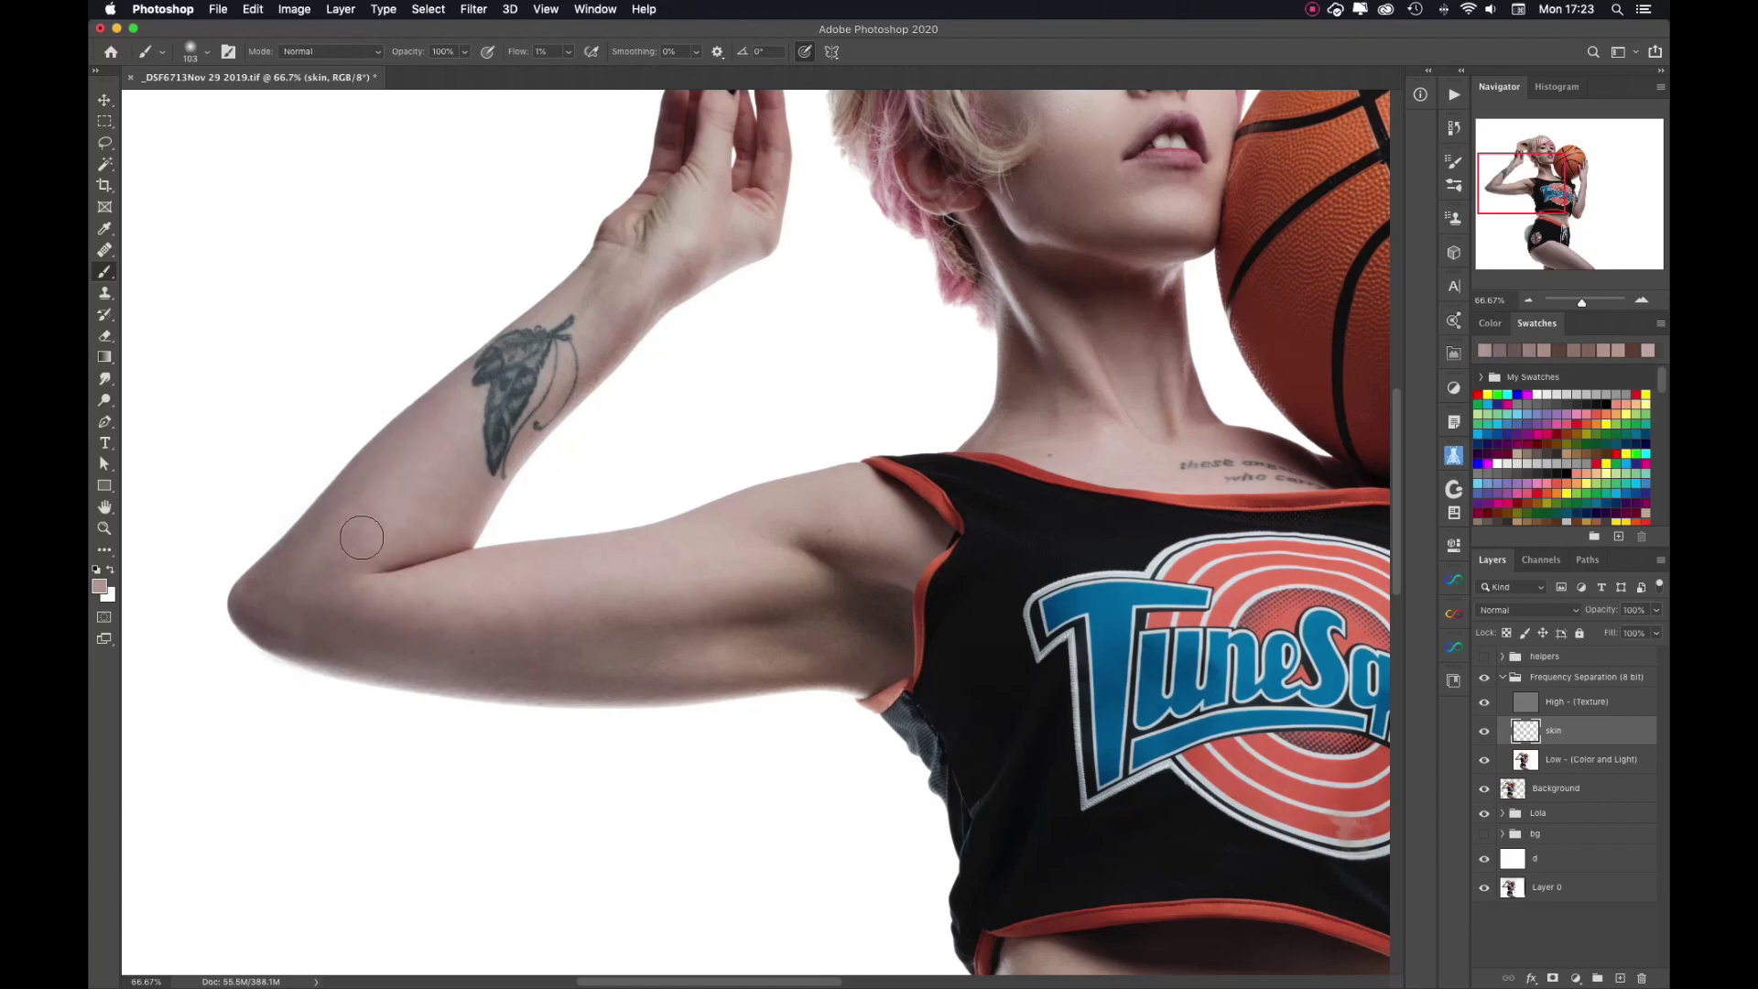
{"action": "left_click_drag", "start_coordinate": [362, 538], "coordinate": [385, 538]}
{"action": "scroll", "coordinate": [1027, 534], "scroll_direction": "right", "scroll_amount": 10}
{"action": "scroll", "coordinate": [971, 888], "scroll_direction": "down", "scroll_amount": 5}
{"action": "scroll", "coordinate": [970, 888], "scroll_direction": "left", "scroll_amount": 2}
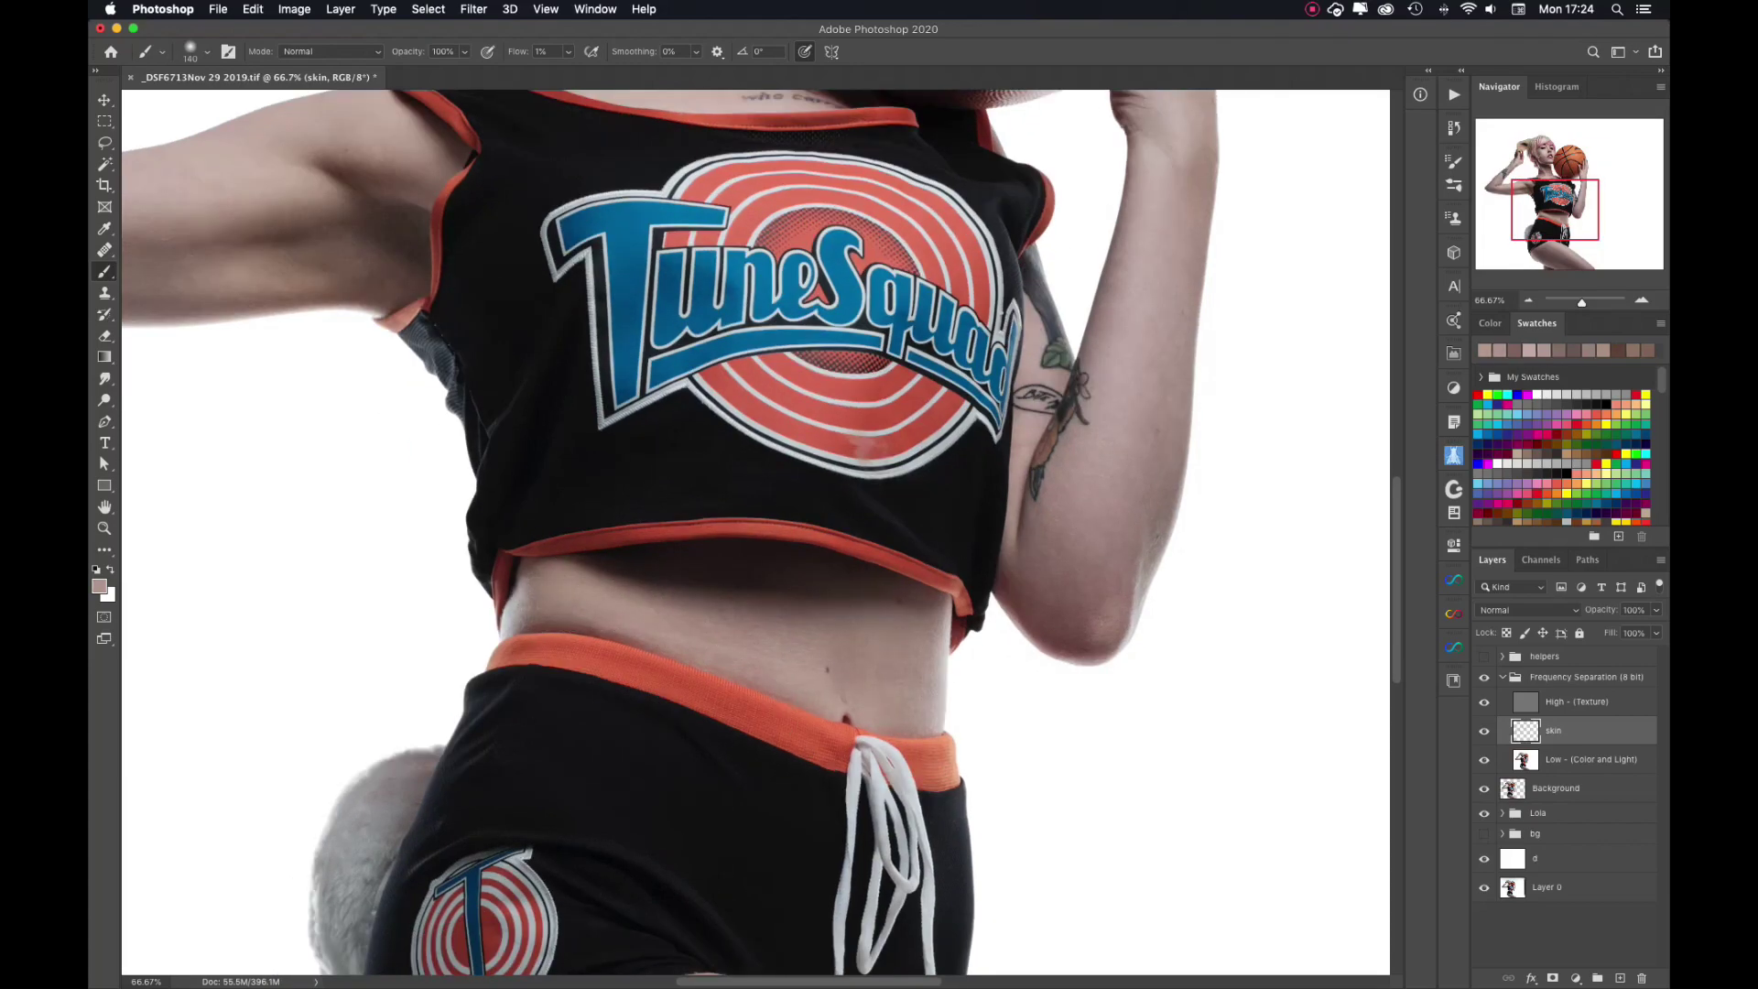
{"action": "scroll", "coordinate": [835, 436], "scroll_direction": "down", "scroll_amount": 6}
{"action": "scroll", "coordinate": [835, 435], "scroll_direction": "left", "scroll_amount": 2}
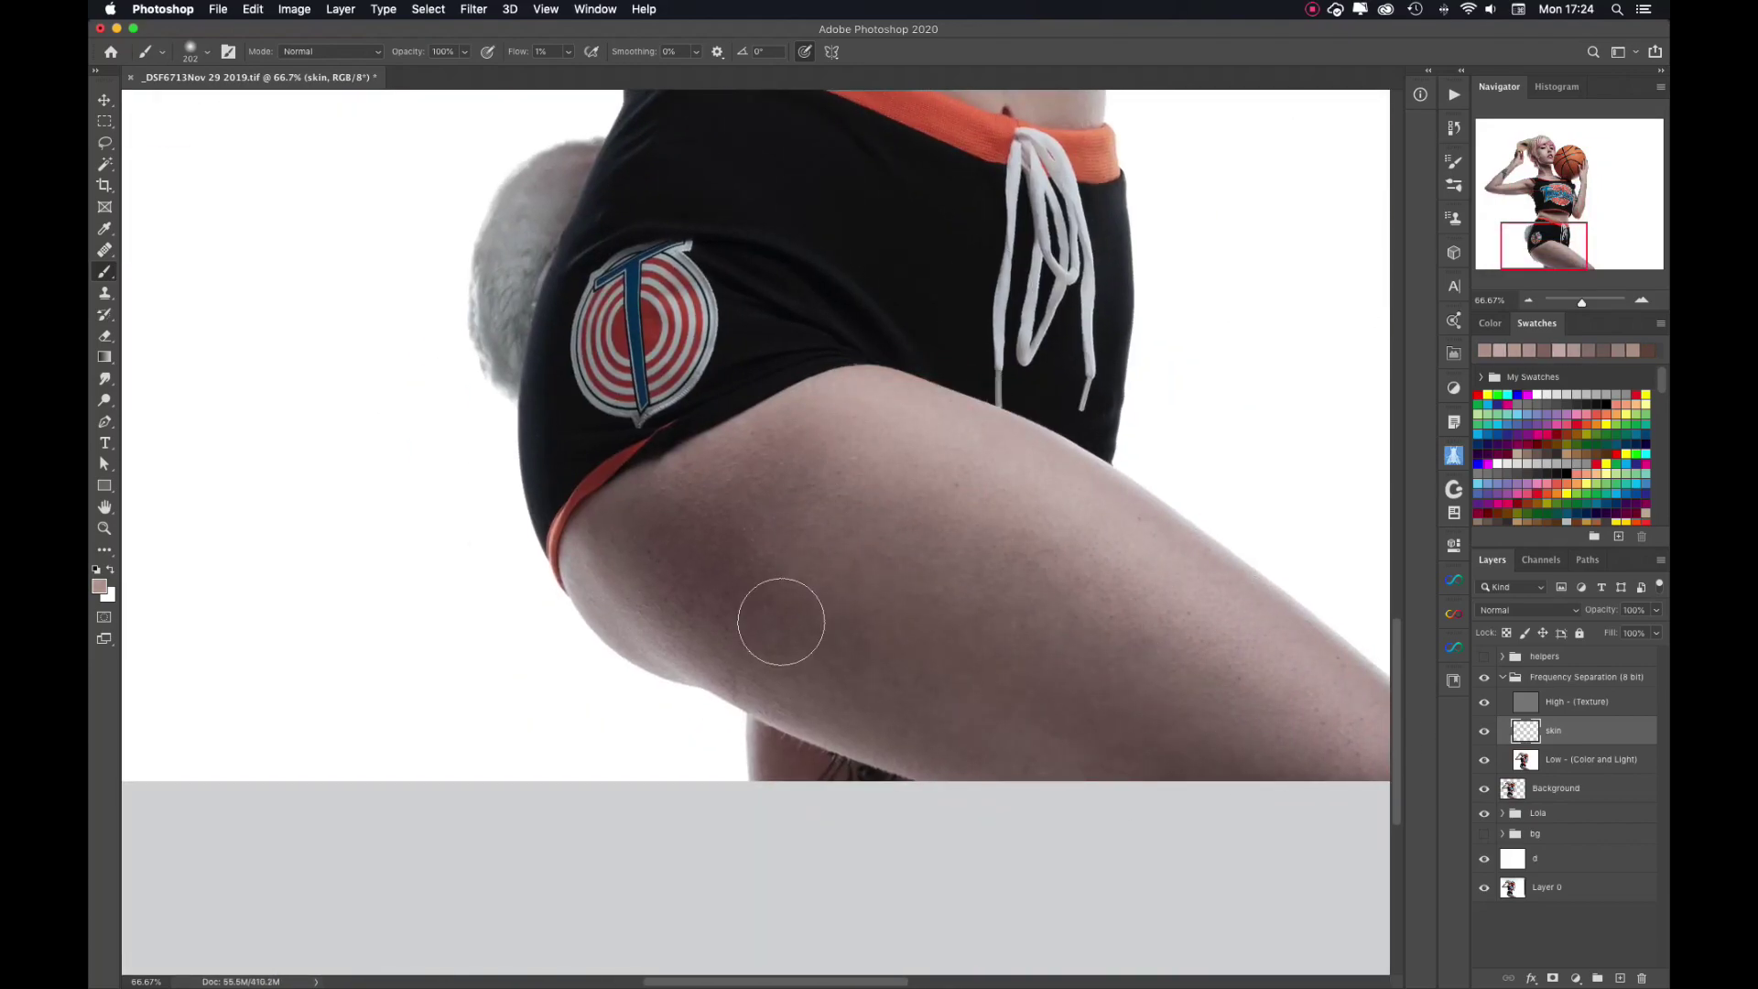
{"action": "left_click", "coordinate": [659, 625], "text": "alt"}
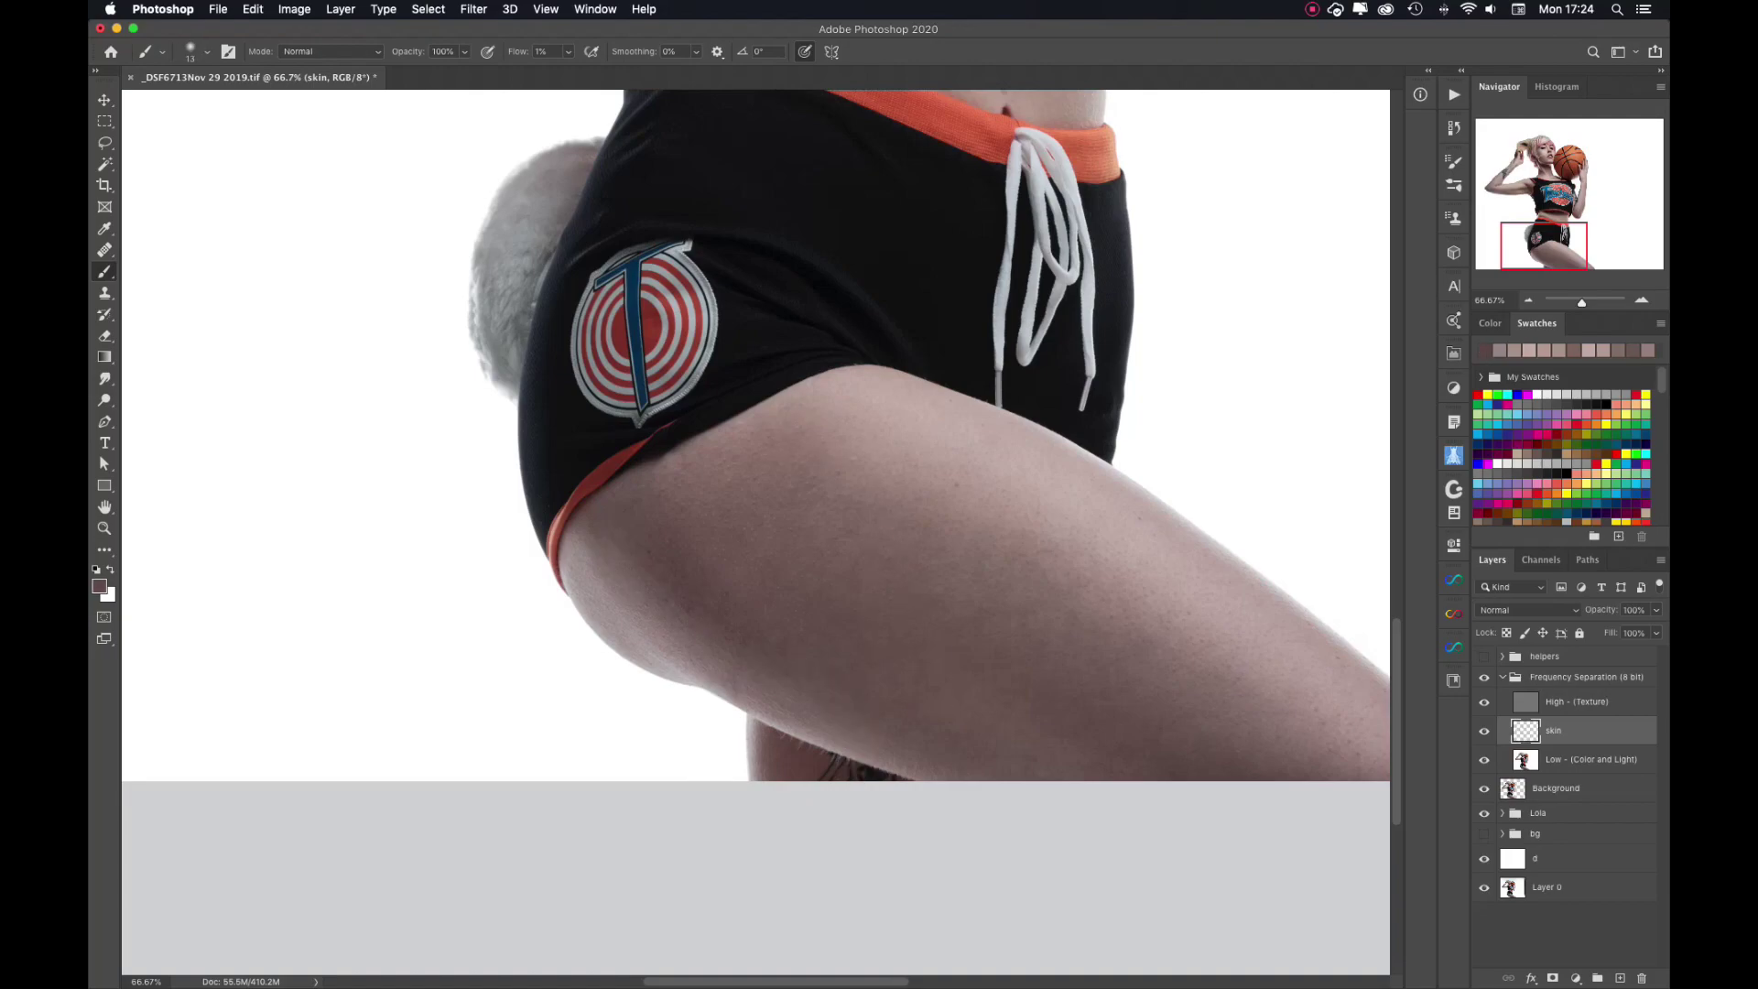
Clone texture on the High (Texture) layer, then resume painting on the skin layer.
{"action": "key", "text": "alt+bracketright"}
{"action": "key", "text": "s"}
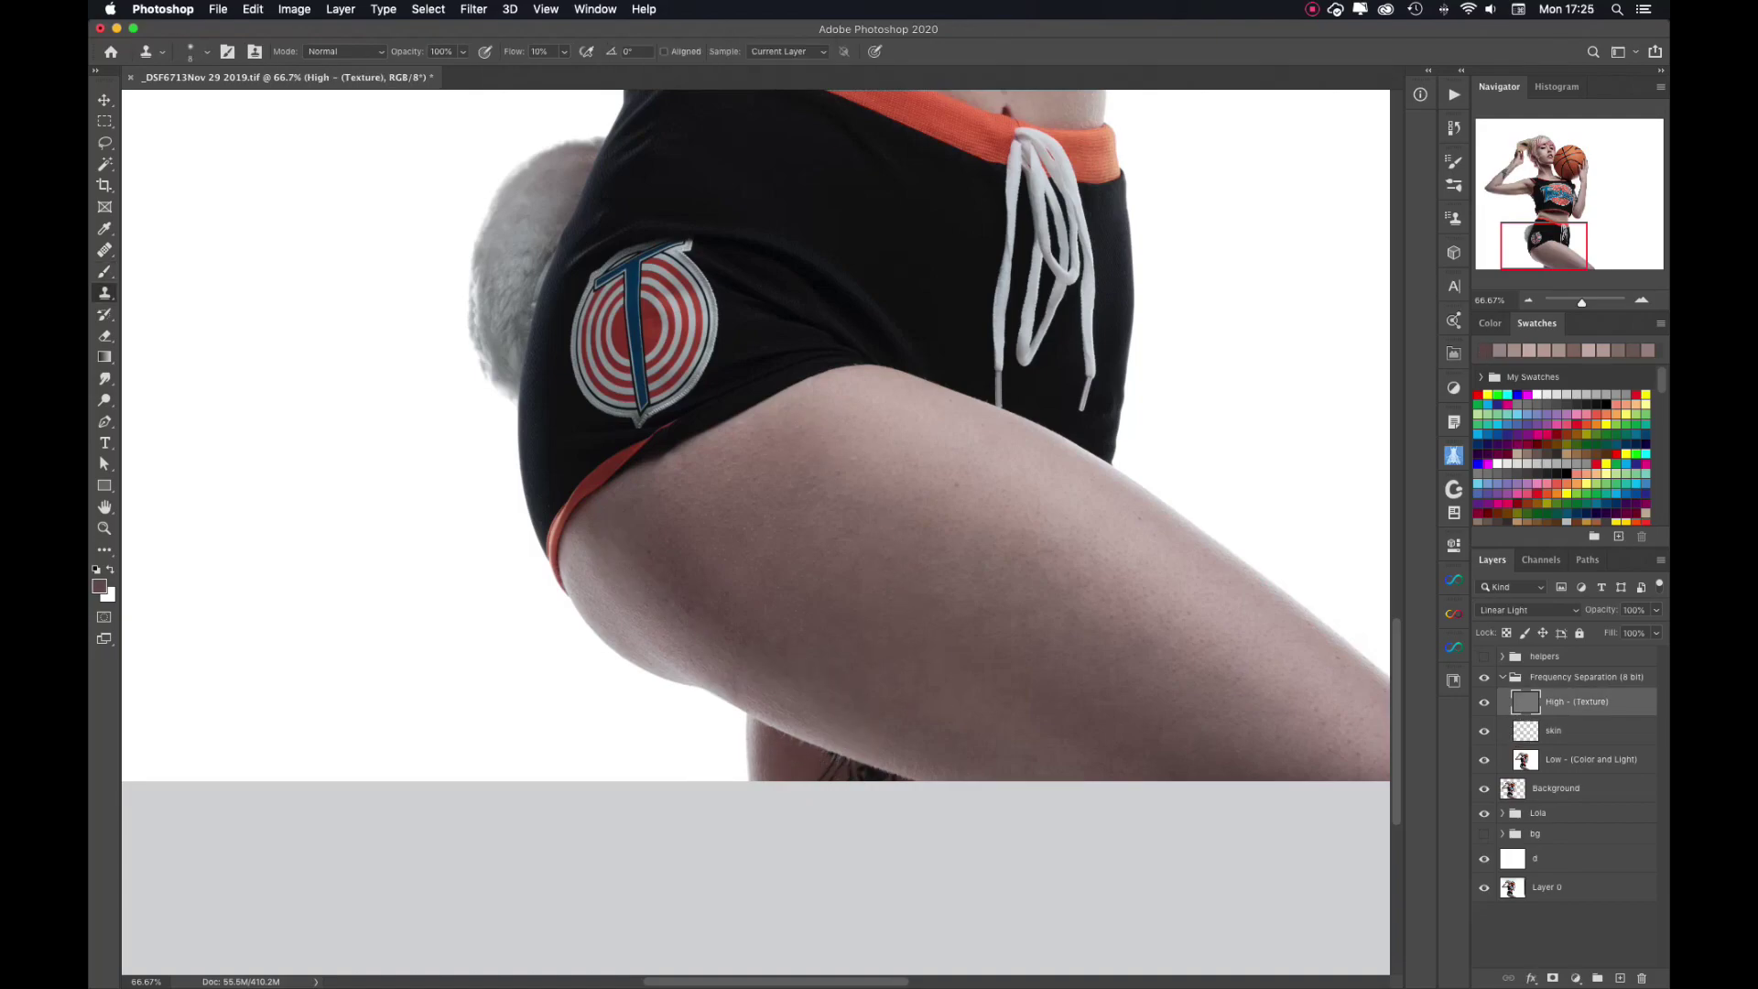
{"action": "key", "text": "alt+bracketleft"}
{"action": "key", "text": "b"}
{"action": "scroll", "coordinate": [755, 531], "scroll_direction": "up", "scroll_amount": 10}
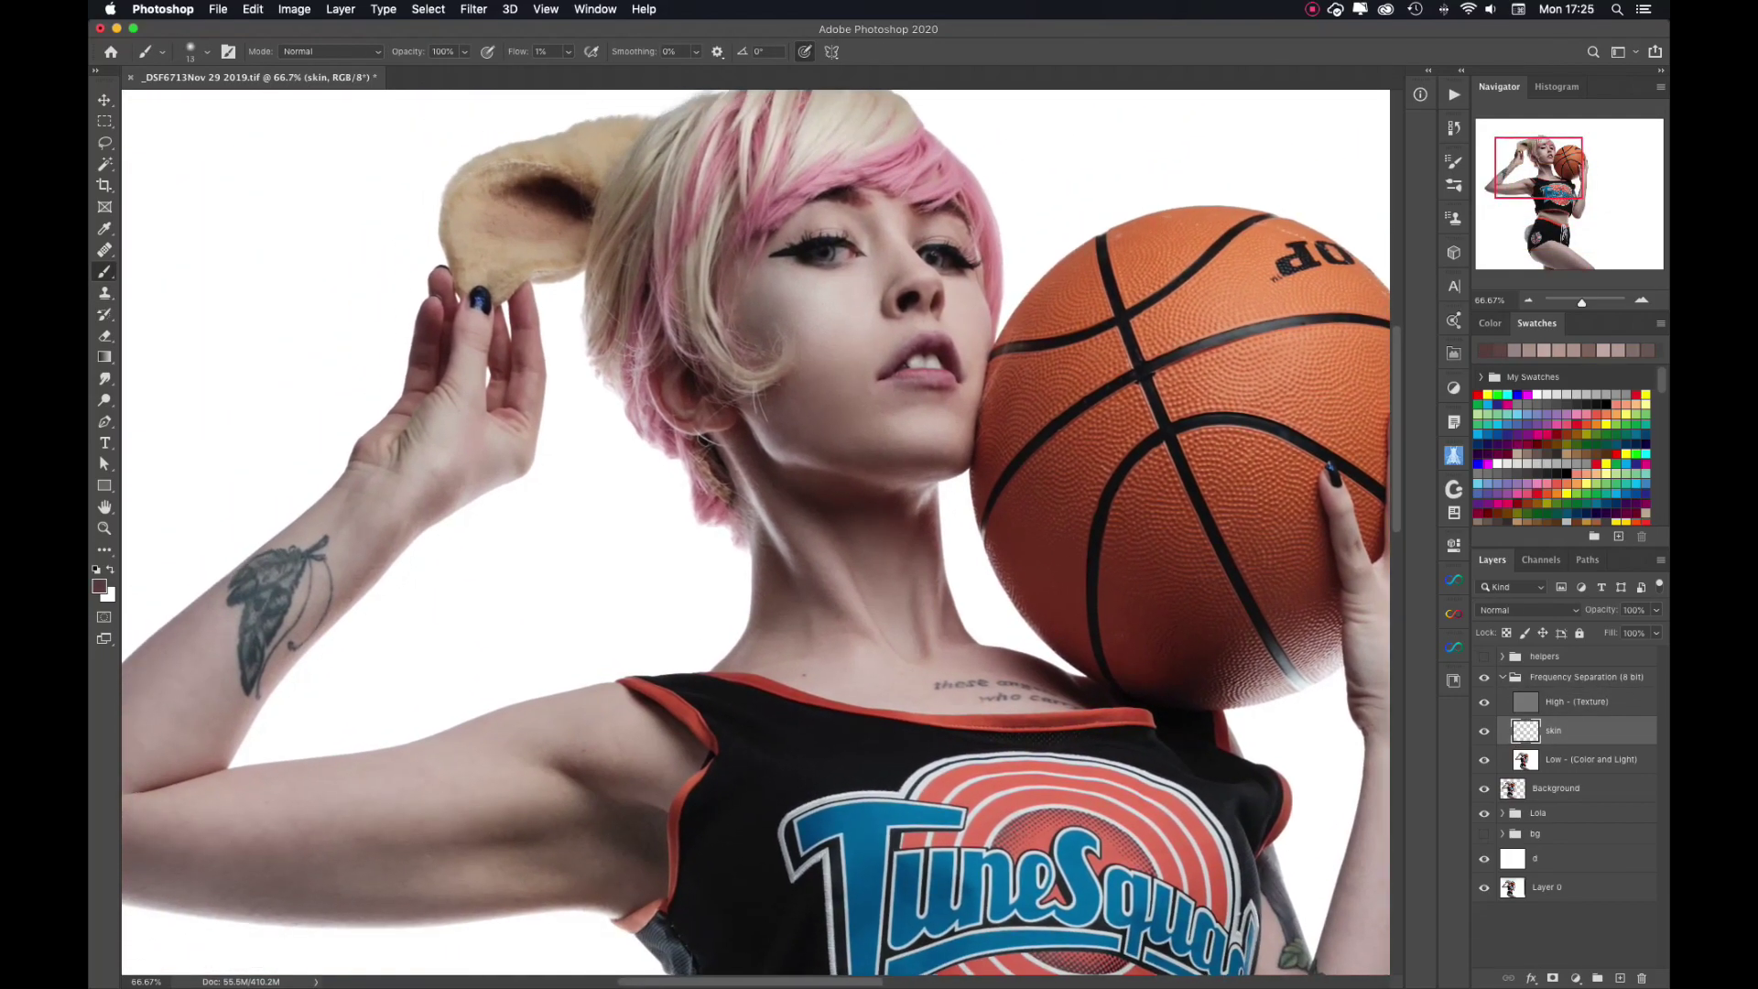
Merge the Frequency Separation group into one unmasked layer and add a Gradient Map above it.
{"action": "key", "text": "F2"}
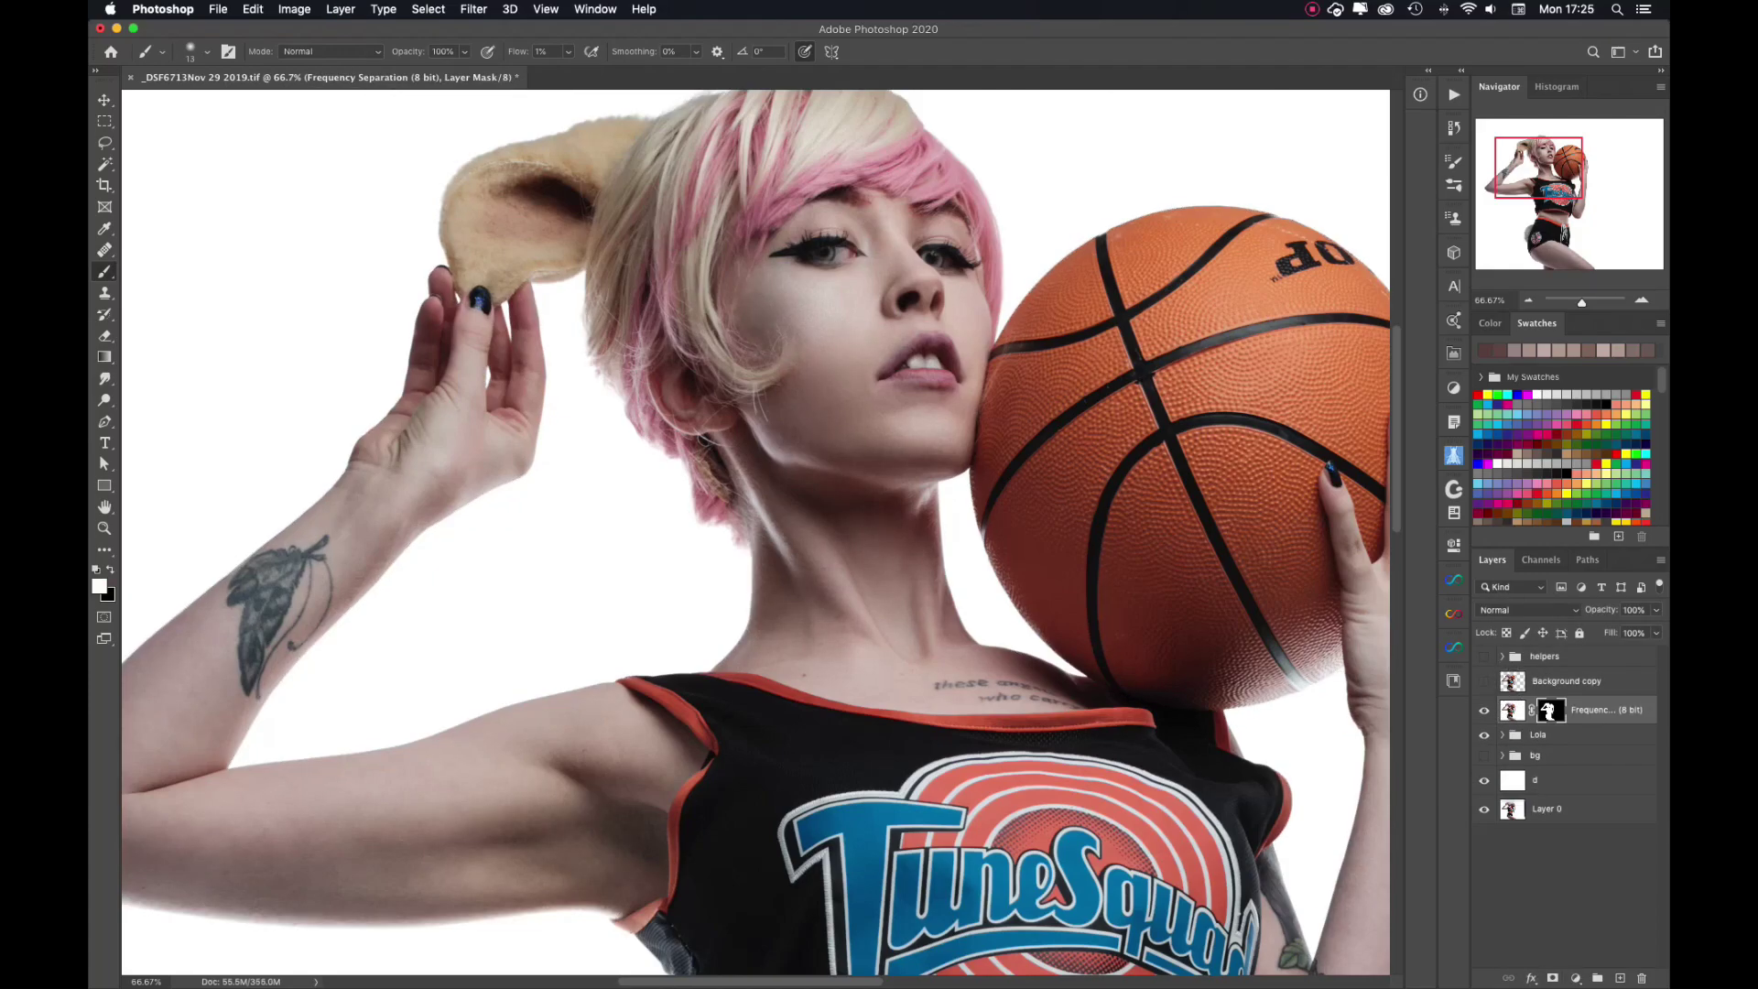
{"action": "right_click", "coordinate": [1513, 695]}
{"action": "left_click", "coordinate": [1465, 719]}
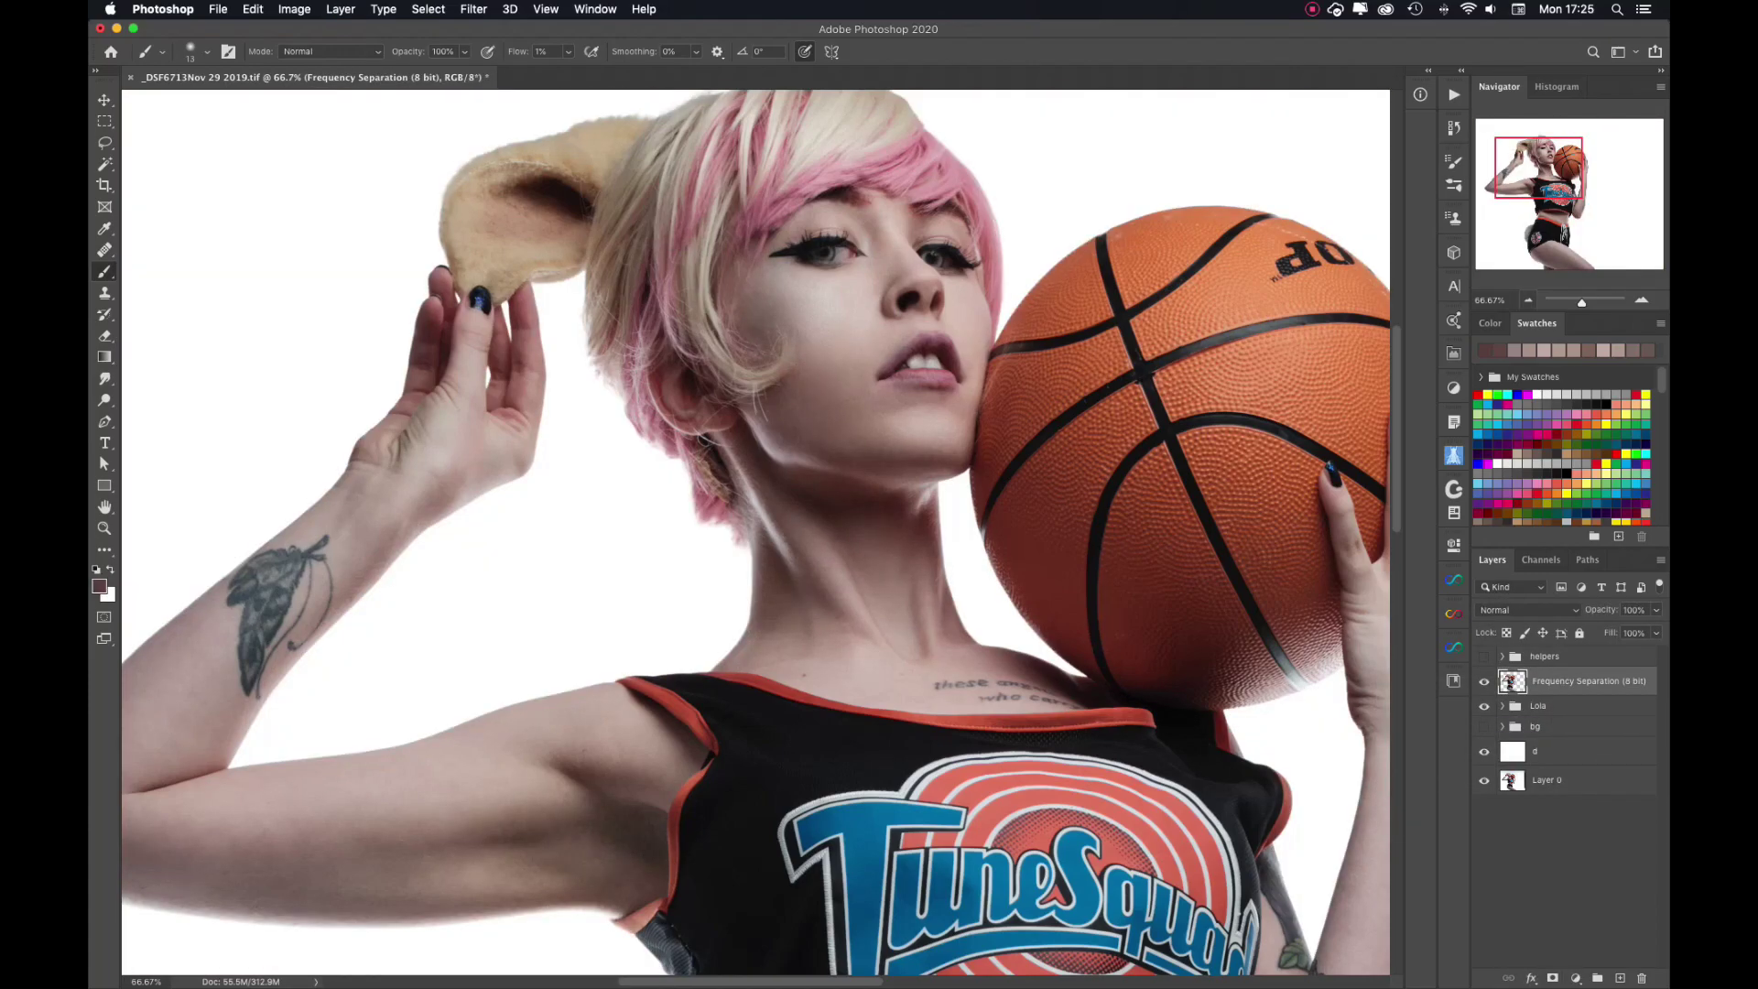
{"action": "key", "text": "ctrl+minus"}
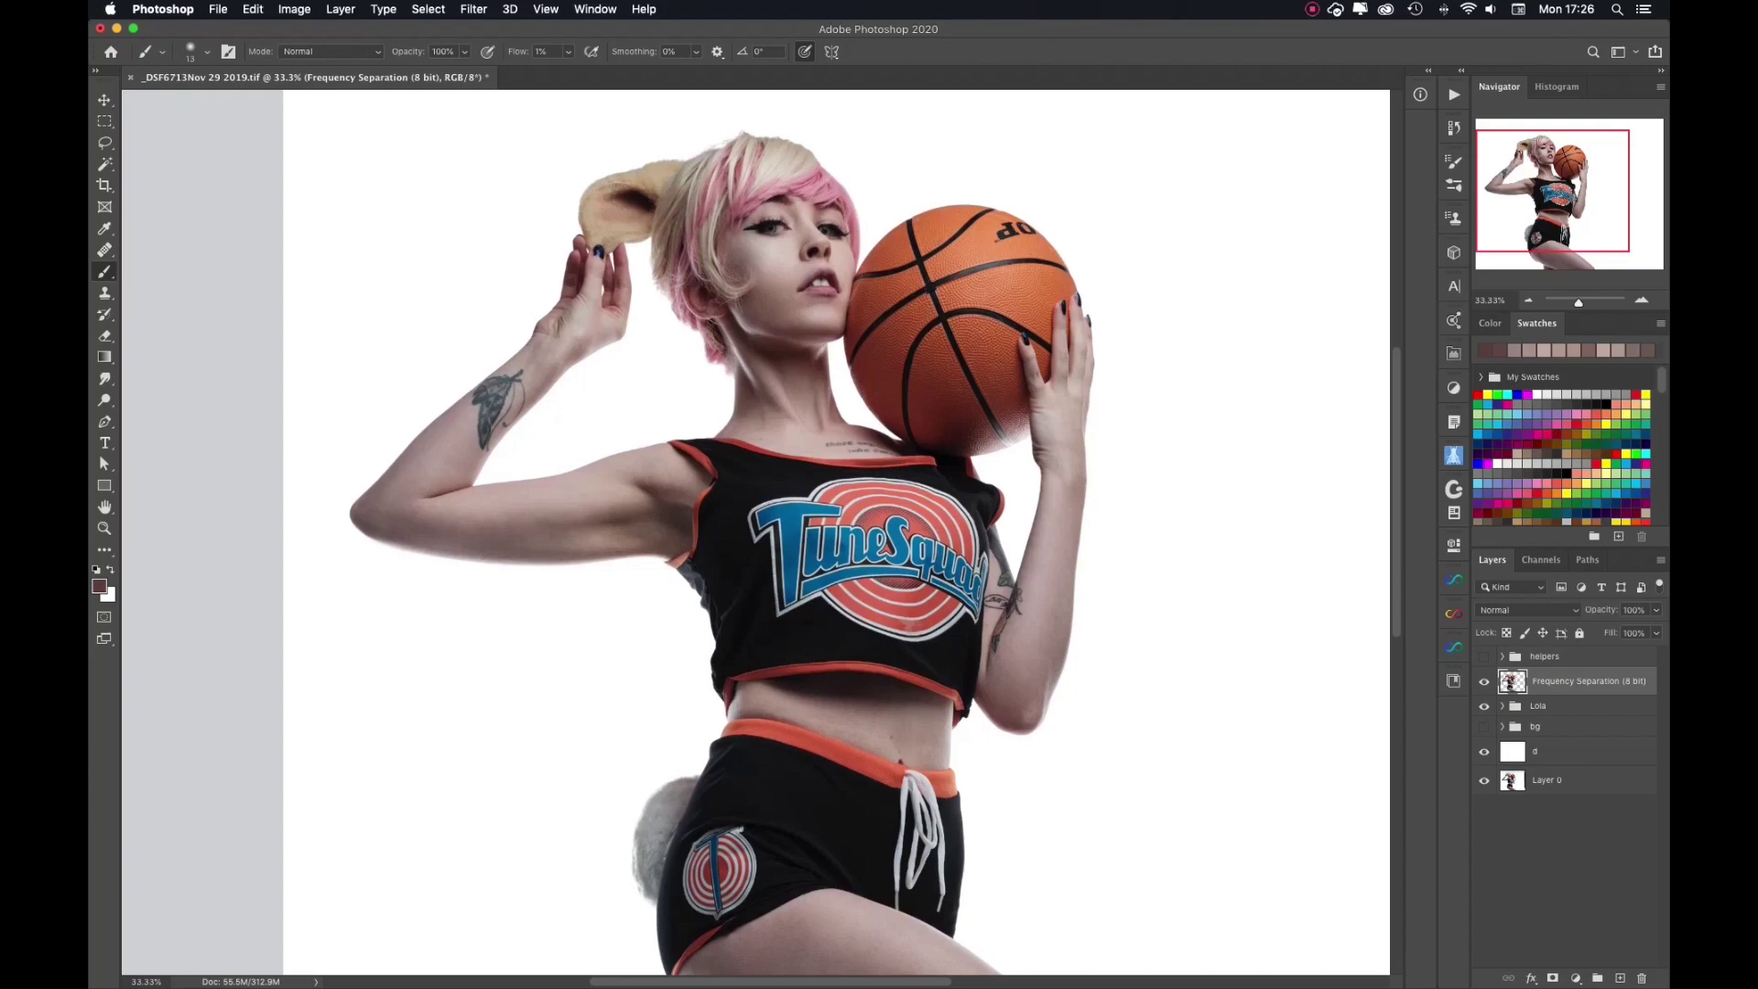
{"action": "key", "text": "F3"}
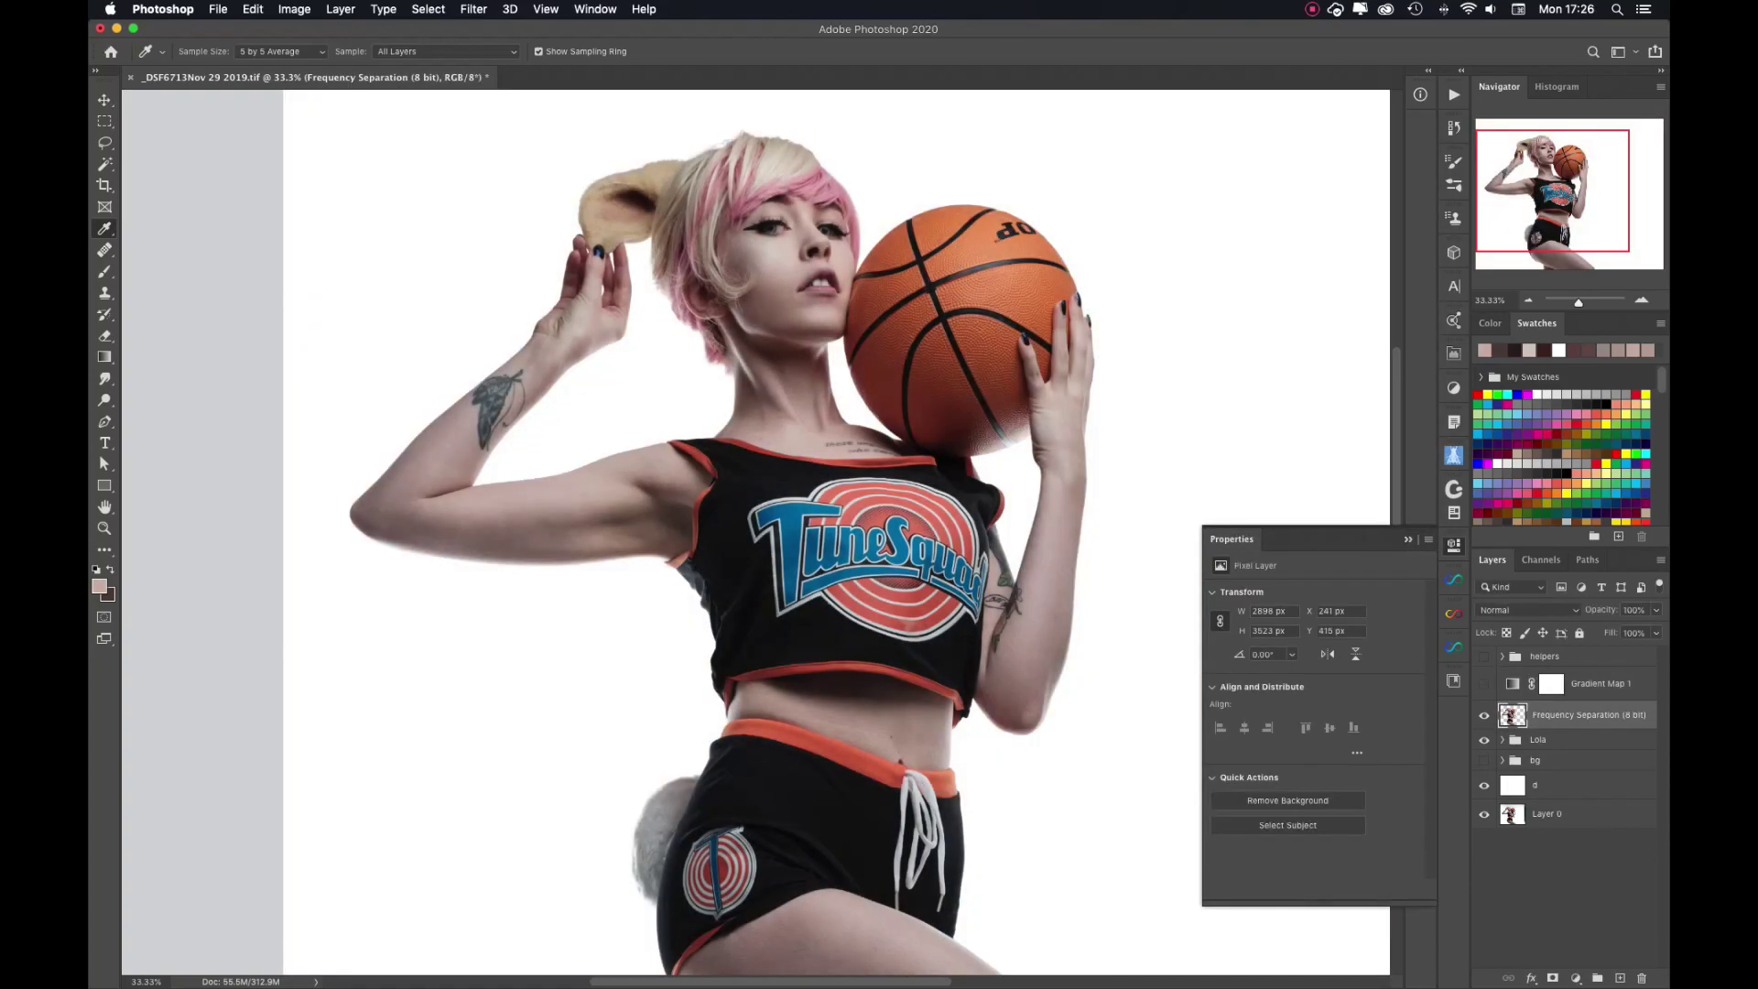
Build the gradient map's stops from colours sampled on the face and clothing.
{"action": "left_click", "coordinate": [773, 284]}
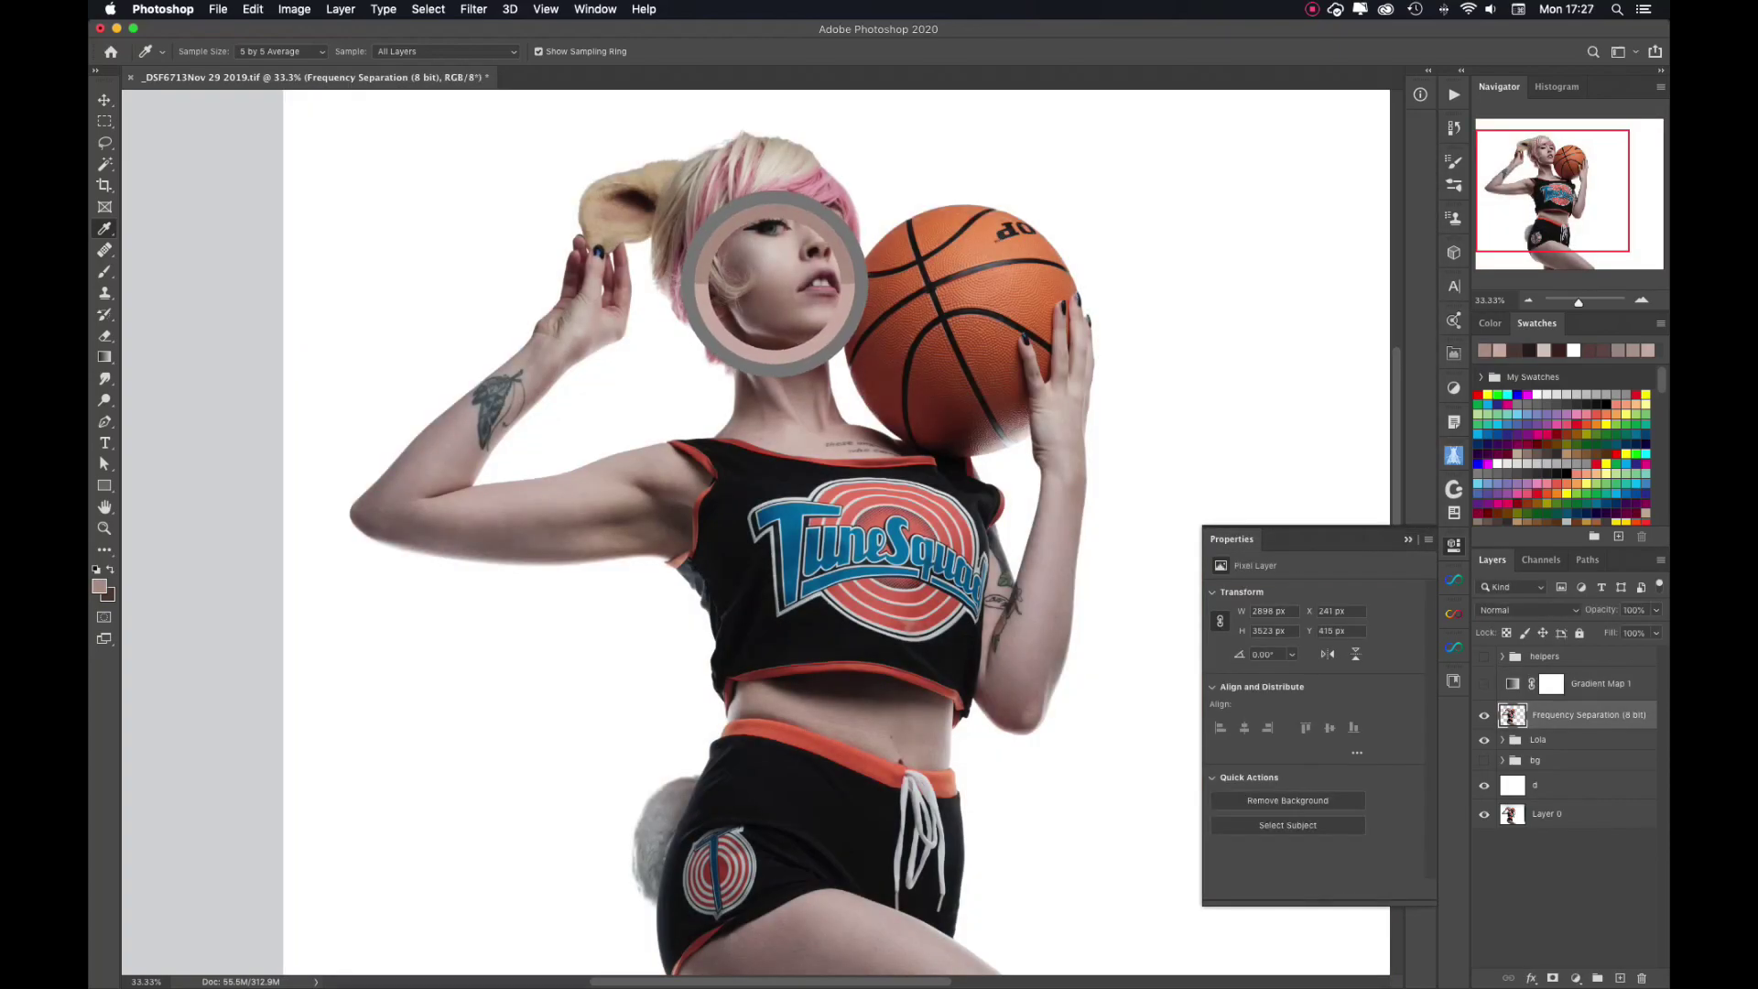
{"action": "left_click", "coordinate": [817, 702]}
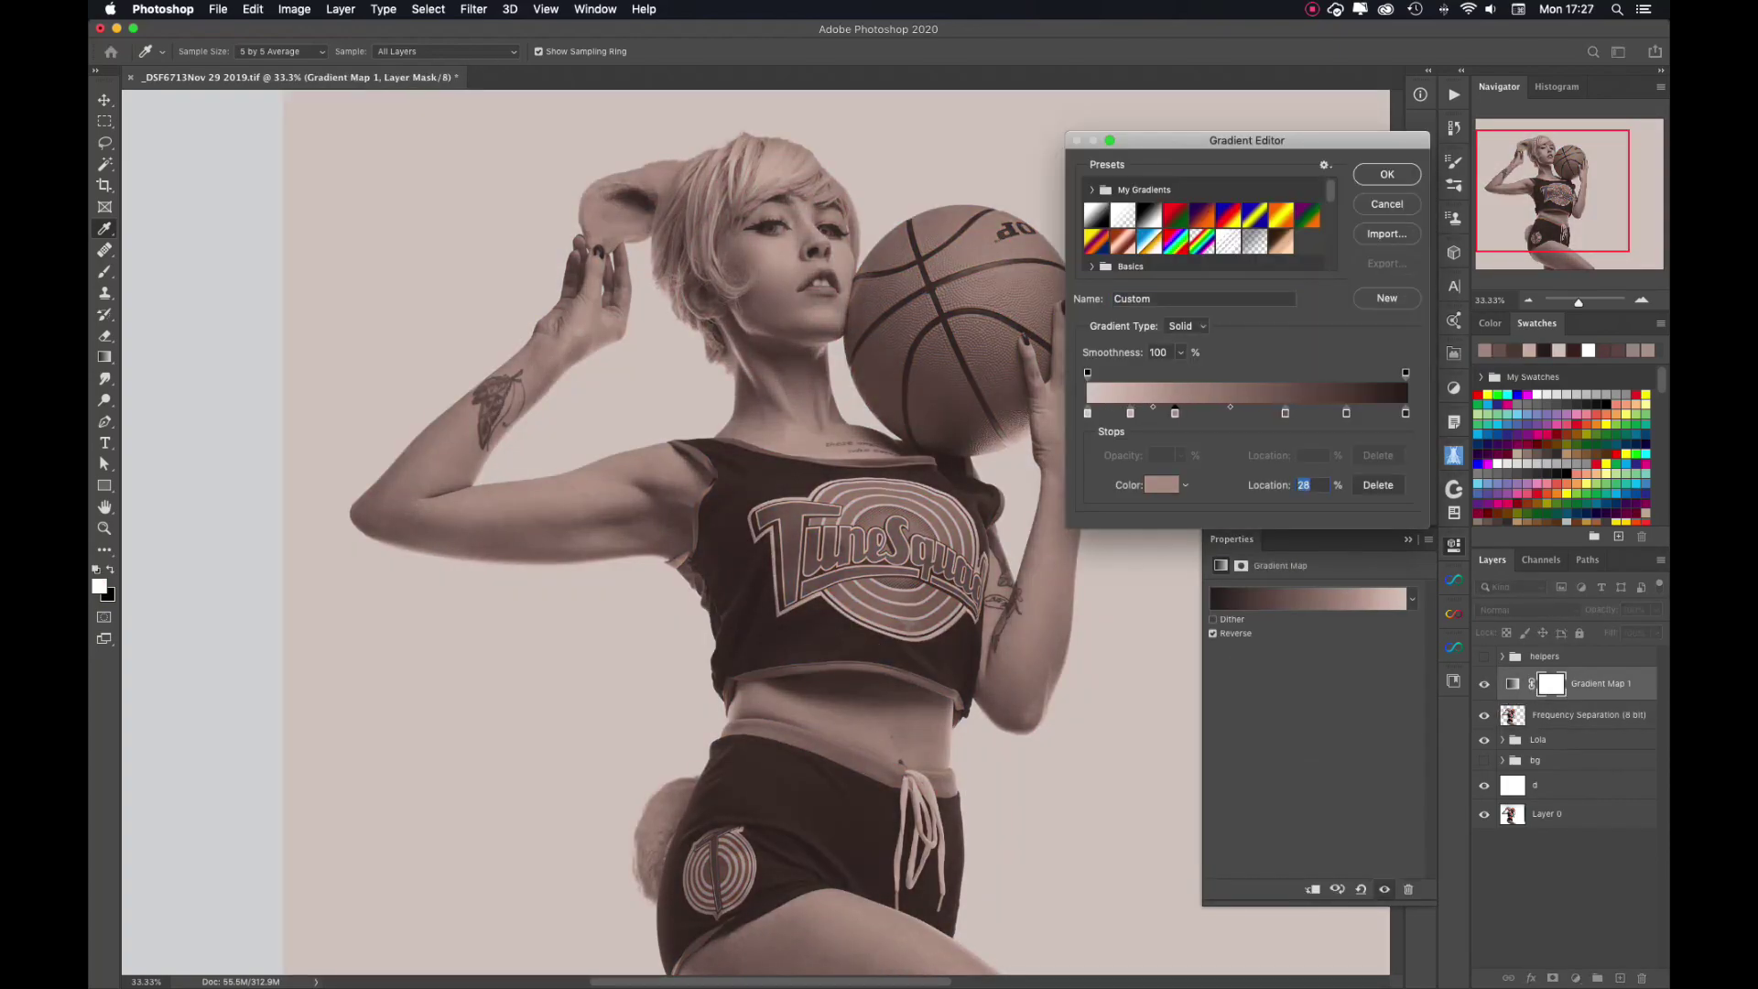
{"action": "left_click", "coordinate": [773, 303]}
{"action": "left_click", "coordinate": [814, 705]}
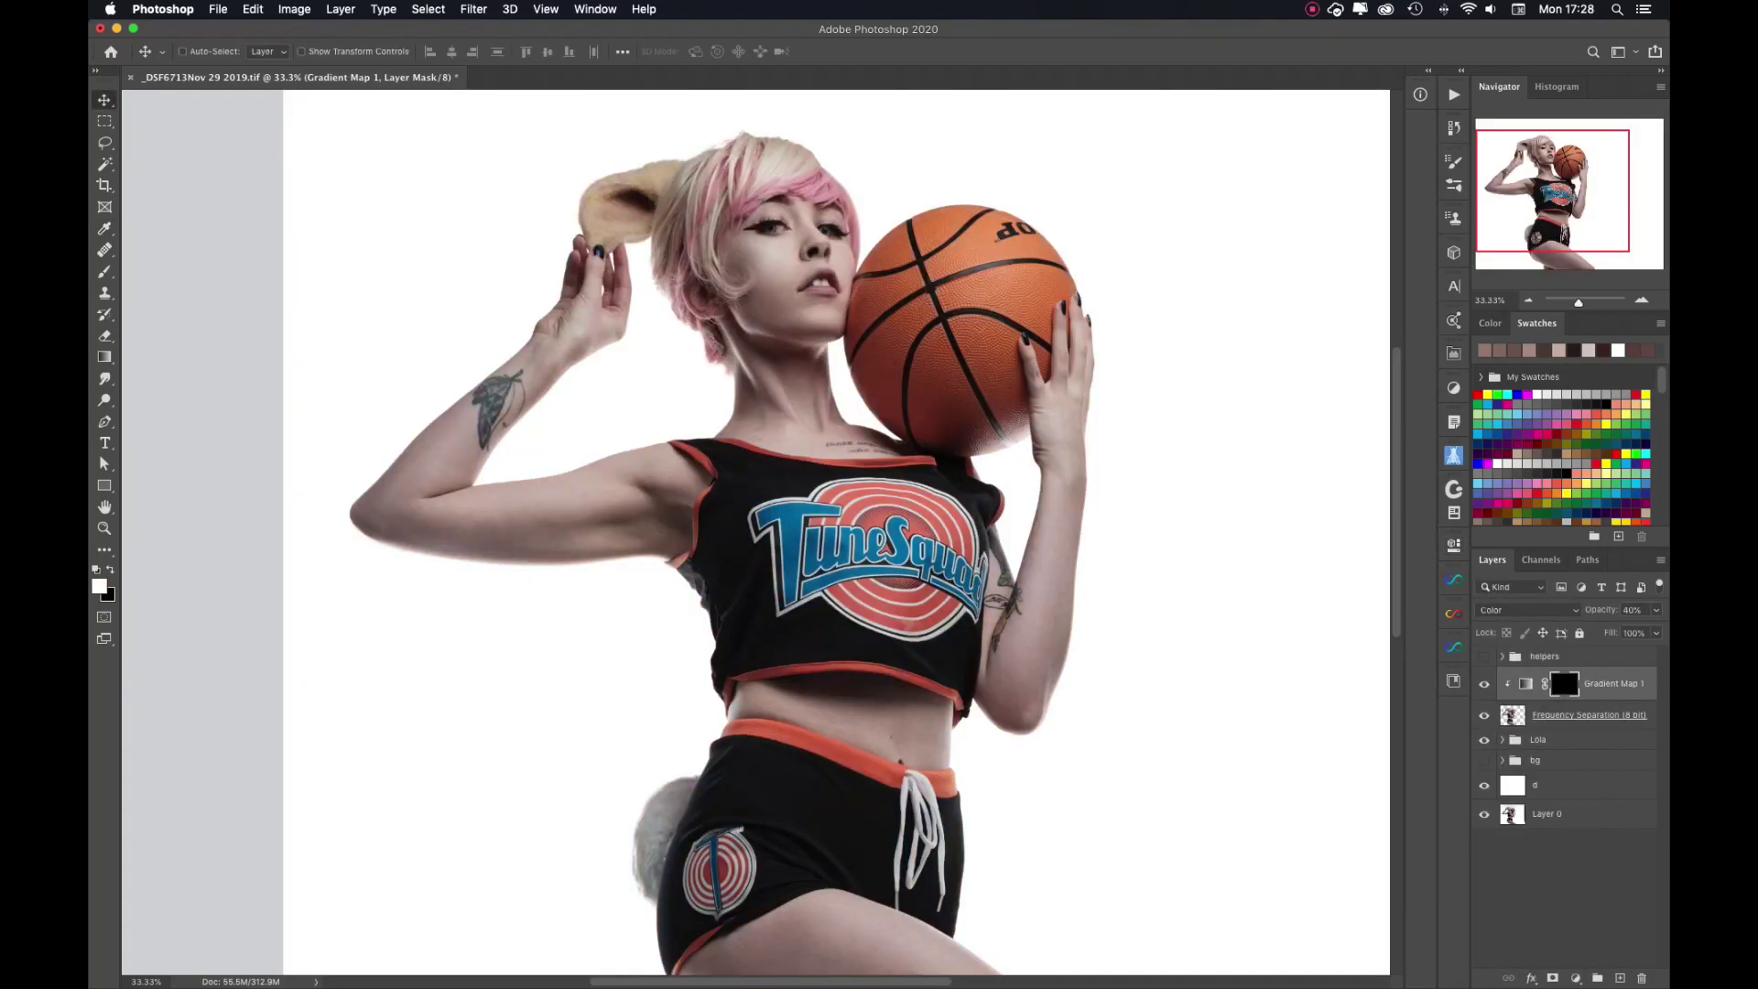
Paint the gradient map mask to reveal the colour grade on the skin.
{"action": "key", "text": "b"}
{"action": "left_click_drag", "start_coordinate": [400, 492], "coordinate": [658, 481]}
{"action": "key", "text": "super+plus"}
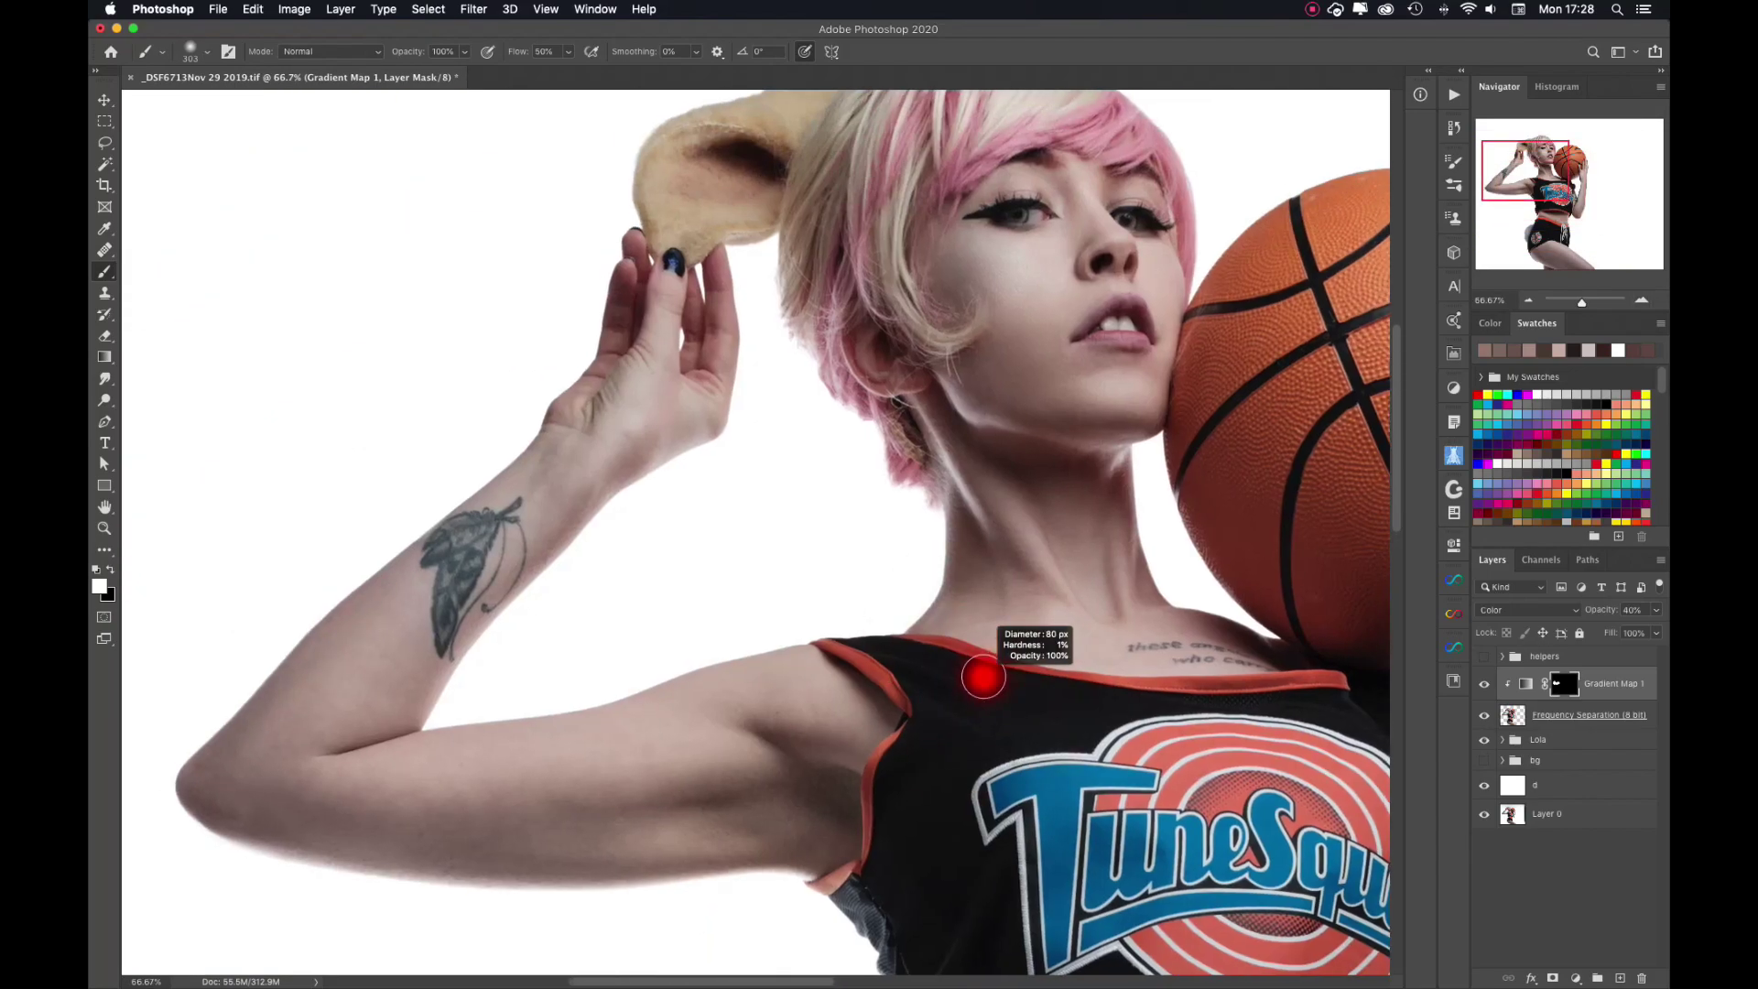
{"action": "left_click_drag", "start_coordinate": [981, 675], "coordinate": [916, 676]}
{"action": "scroll", "coordinate": [388, 290], "scroll_direction": "right", "scroll_amount": 10}
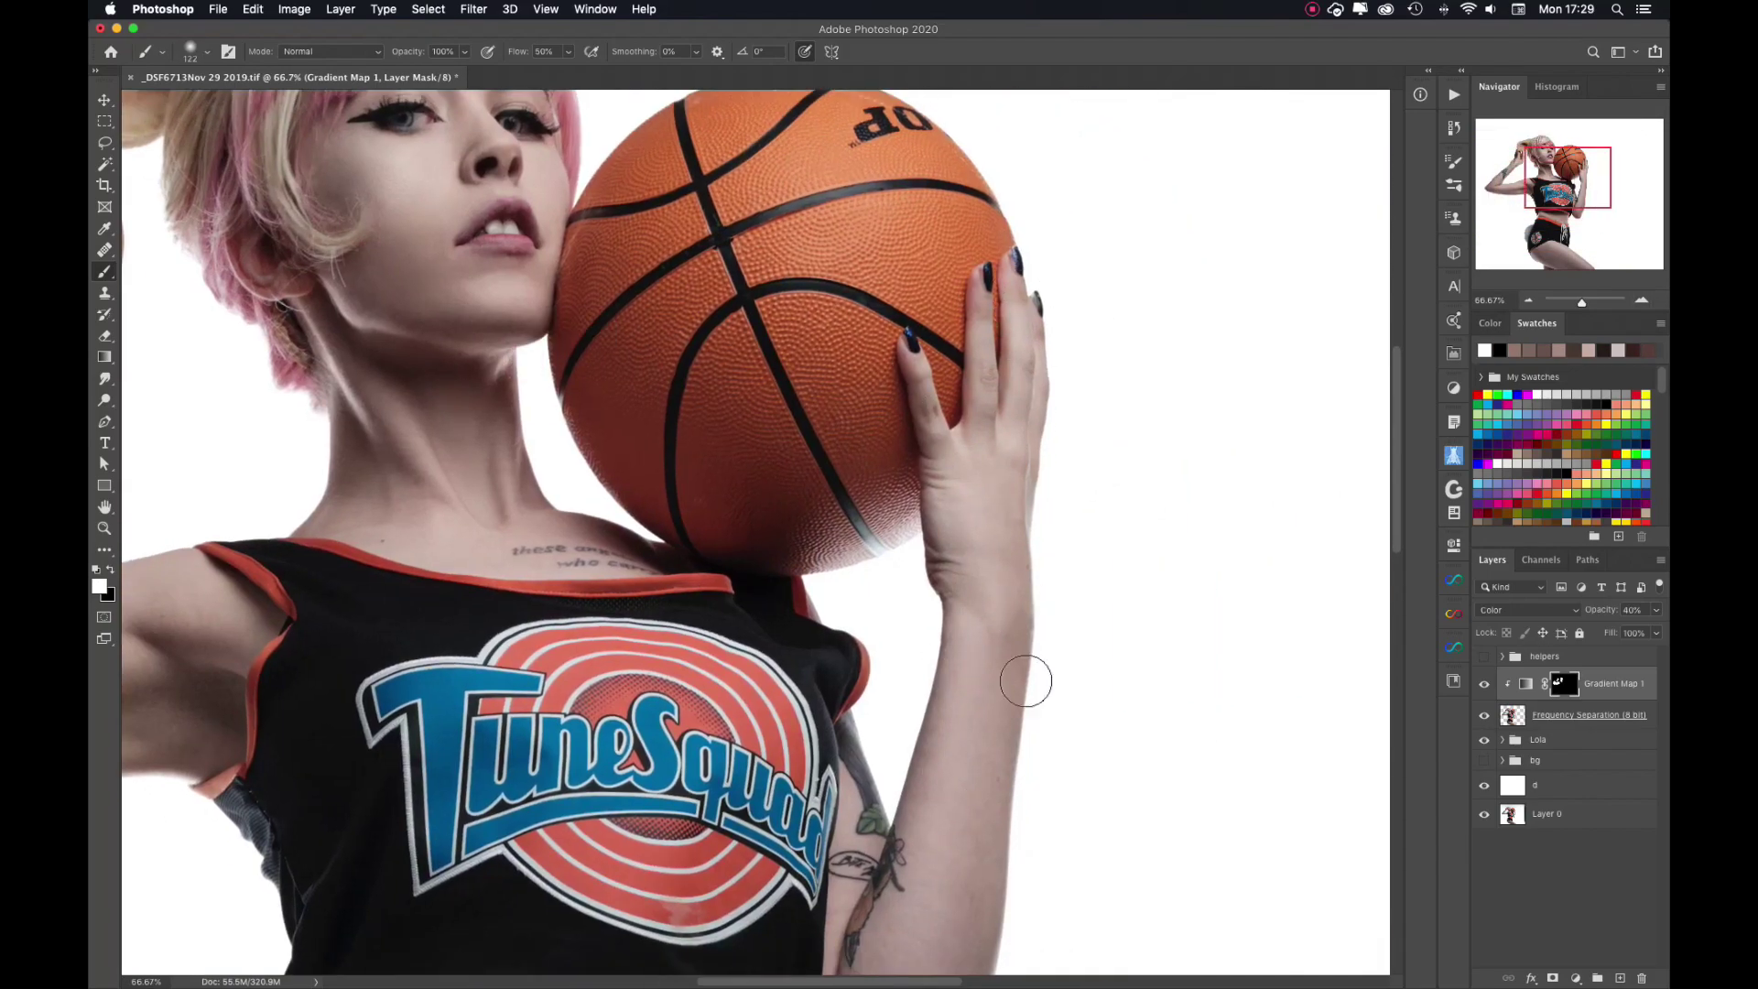
{"action": "scroll", "coordinate": [1026, 681], "scroll_direction": "down", "scroll_amount": 10}
{"action": "scroll", "coordinate": [461, 495], "scroll_direction": "down", "scroll_amount": 2}
{"action": "scroll", "coordinate": [636, 560], "scroll_direction": "down", "scroll_amount": 5}
{"action": "scroll", "coordinate": [594, 530], "scroll_direction": "left", "scroll_amount": 3}
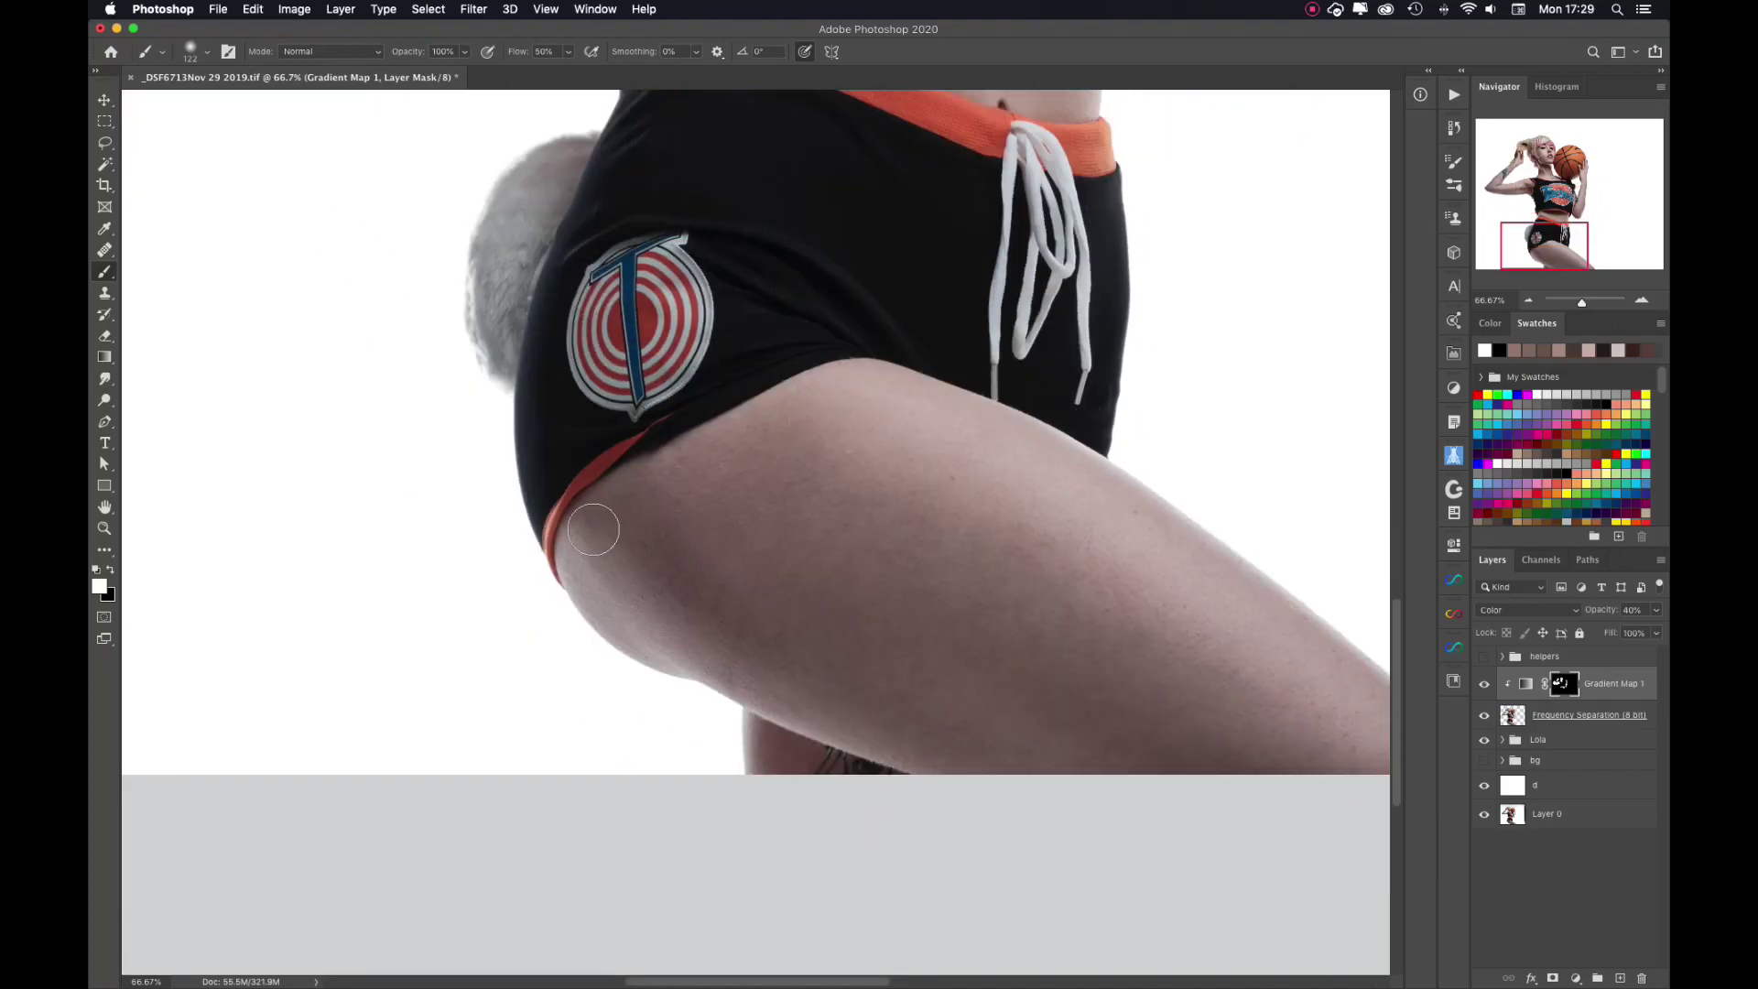
{"action": "scroll", "coordinate": [492, 433], "scroll_direction": "right", "scroll_amount": 5}
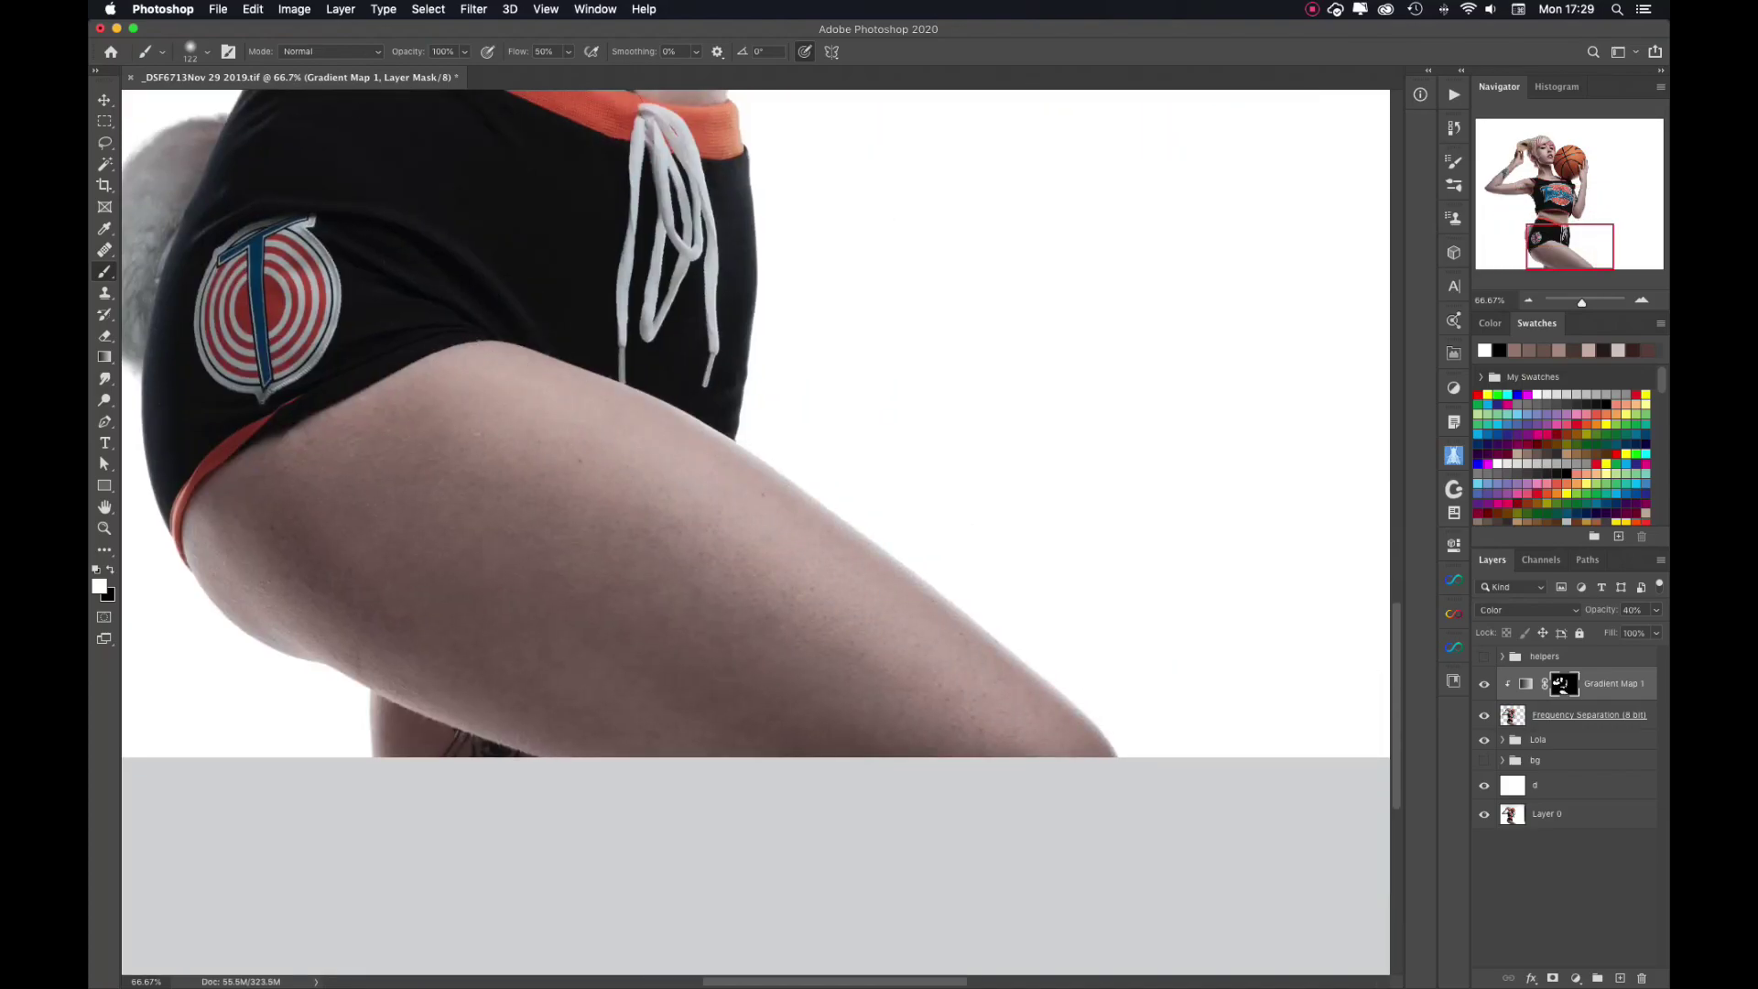
View the gradient map mask on its own and refine it with a resized brush.
{"action": "key", "text": "backslash"}
{"action": "left_click_drag", "start_coordinate": [628, 619], "coordinate": [294, 608]}
{"action": "key", "text": "backslash"}
{"action": "key", "text": "backslash"}
{"action": "scroll", "coordinate": [924, 515], "scroll_direction": "up", "scroll_amount": 5}
{"action": "key", "text": "bracketleft"}
{"action": "key", "text": "bracketleft"}
{"action": "key", "text": "bracketleft"}
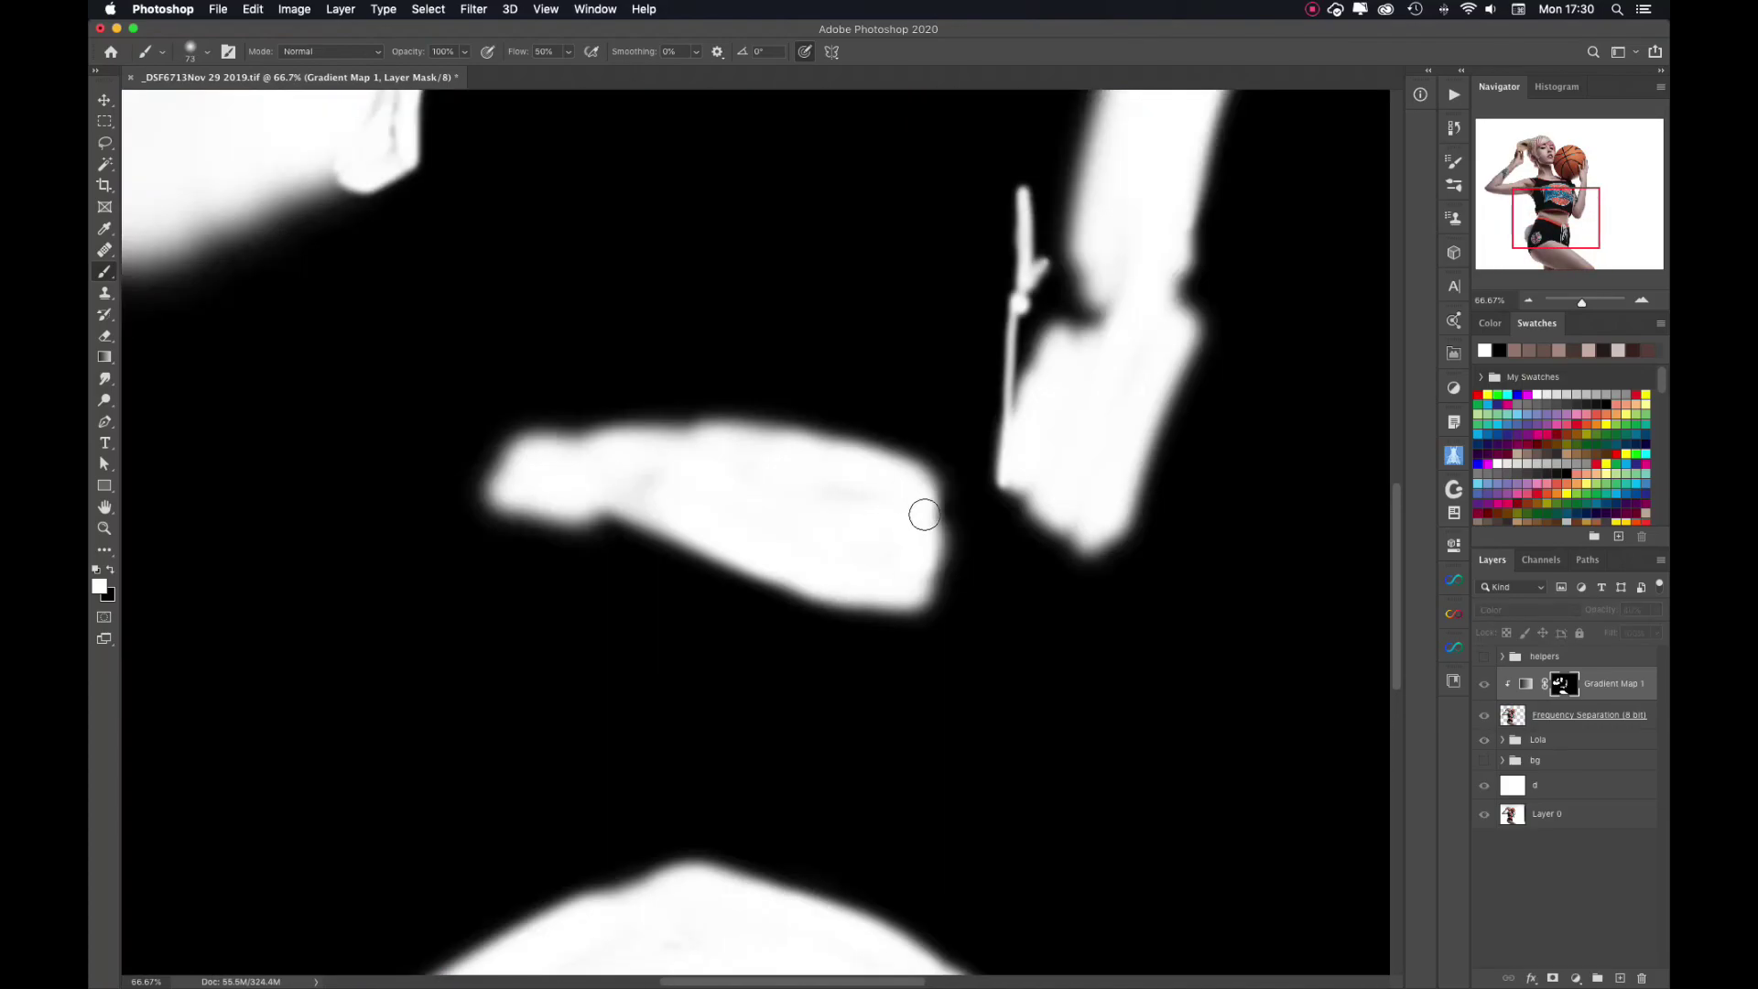
Return to the normal view, recheck the mask and zoom out to the torso.
{"action": "key", "text": "backslash"}
{"action": "key", "text": "bracketright"}
{"action": "key", "text": "bracketright"}
{"action": "key", "text": "bracketright"}
{"action": "scroll", "coordinate": [924, 514], "scroll_direction": "up", "scroll_amount": 5}
{"action": "scroll", "coordinate": [924, 514], "scroll_direction": "right", "scroll_amount": 3}
{"action": "key", "text": "backslash"}
{"action": "key", "text": "backslash"}
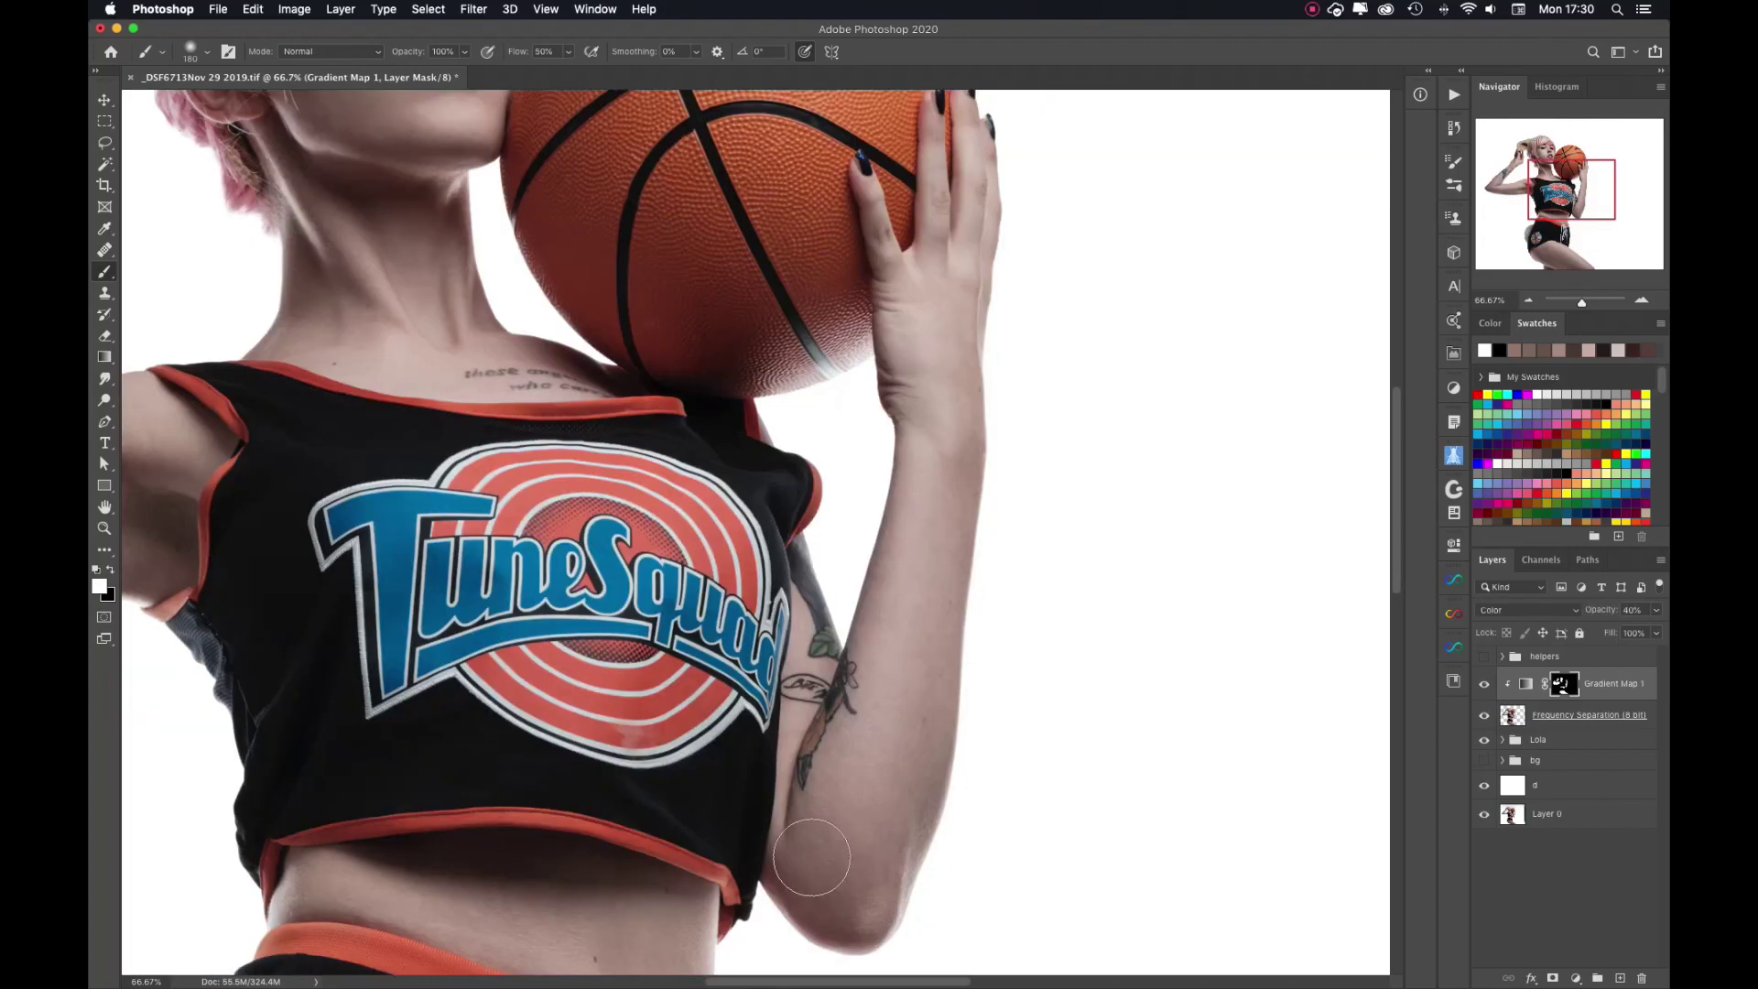
{"action": "scroll", "coordinate": [811, 857], "scroll_direction": "left", "scroll_amount": 8}
{"action": "scroll", "coordinate": [330, 403], "scroll_direction": "up", "scroll_amount": 4}
{"action": "scroll", "coordinate": [330, 402], "scroll_direction": "right", "scroll_amount": 3}
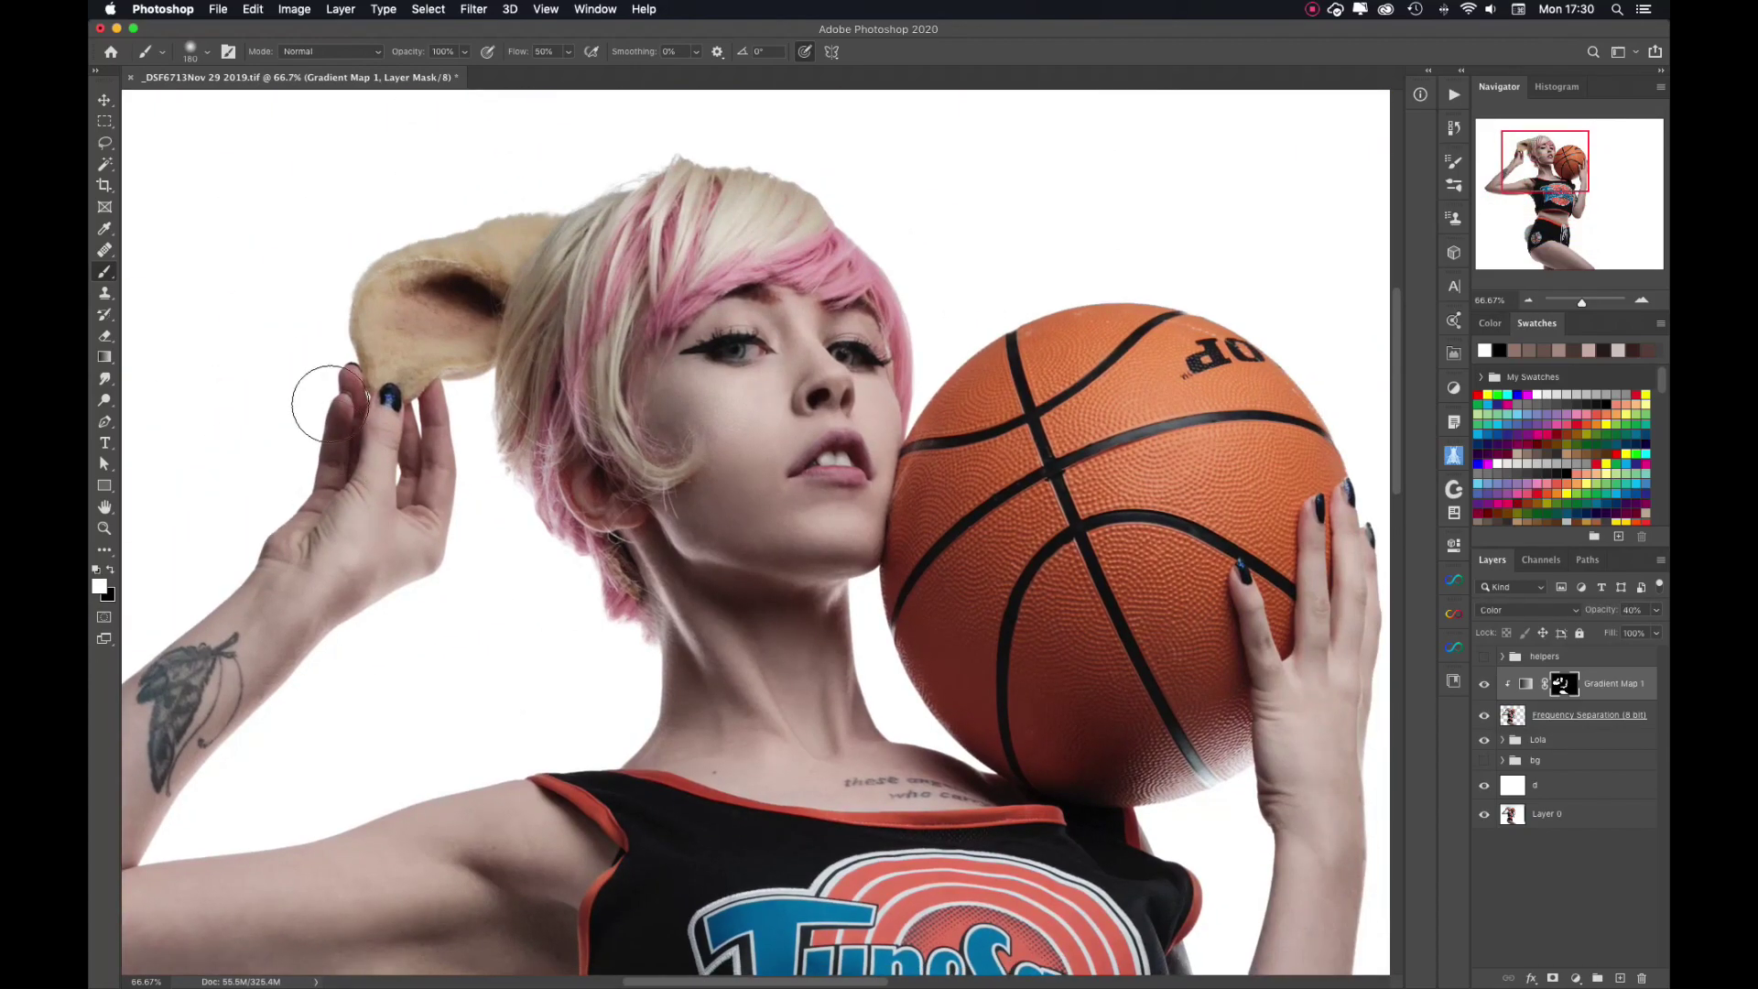
{"action": "key", "text": "backslash"}
{"action": "key", "text": "backslash"}
{"action": "key", "text": "ctrl+minus"}
{"action": "key", "text": "ctrl+minus"}
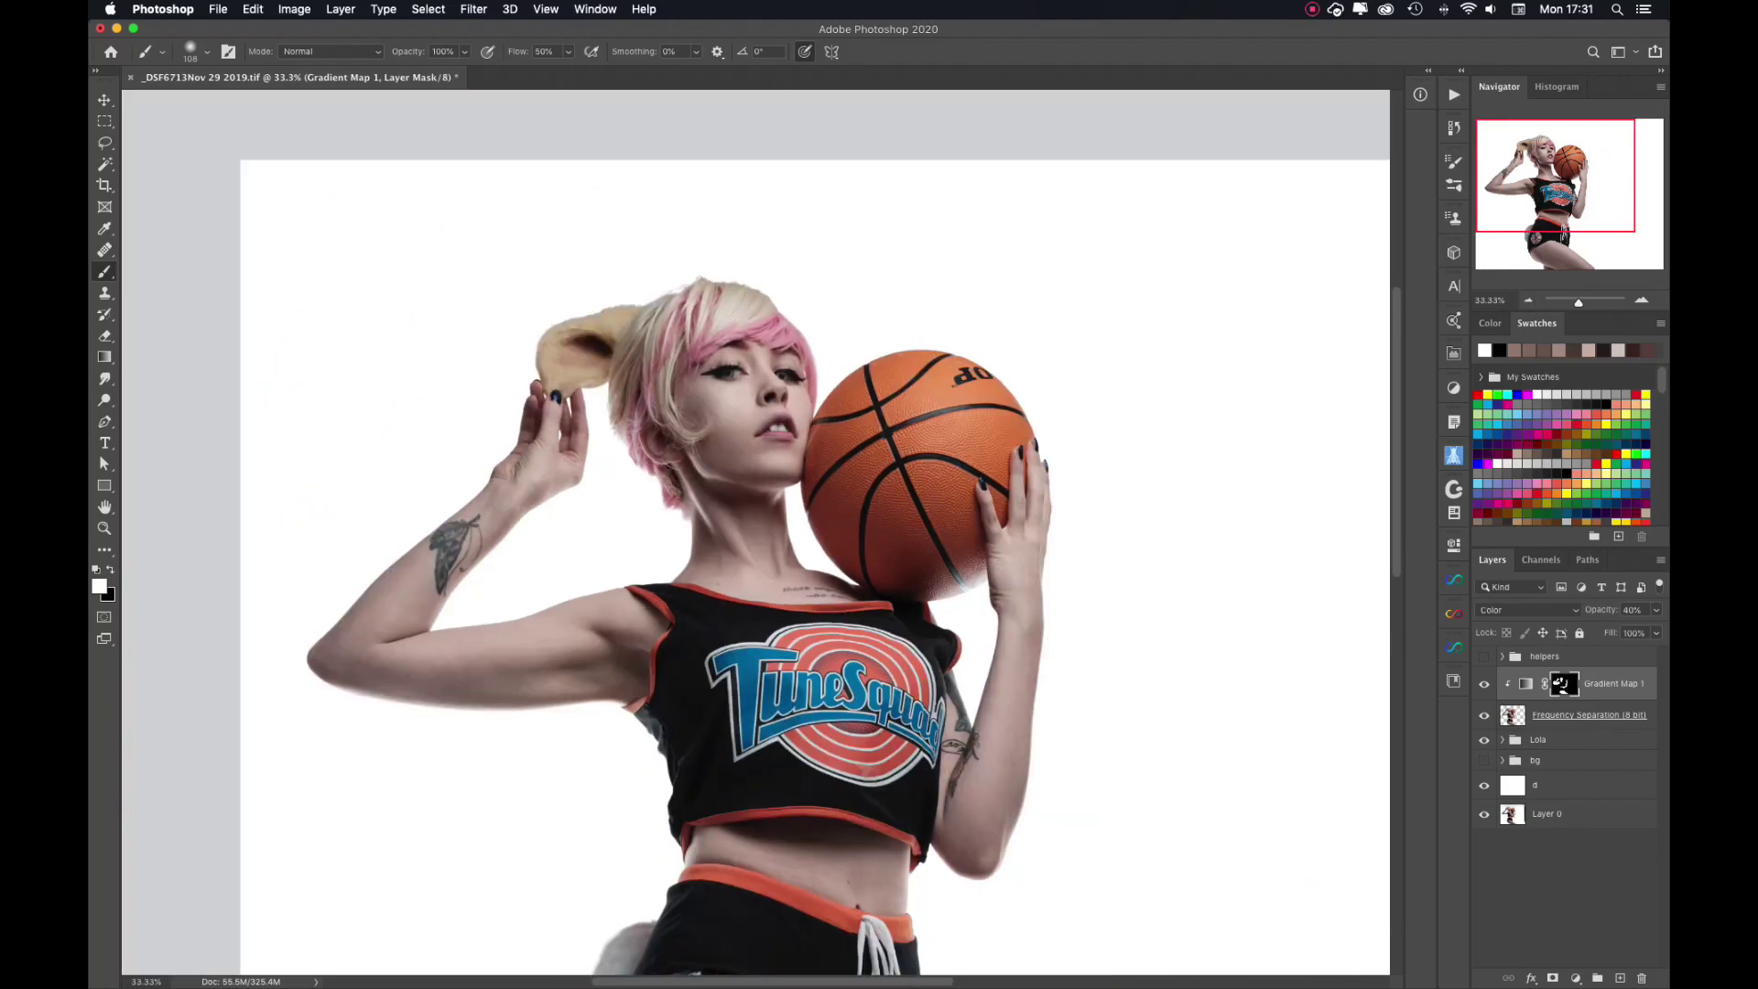
{"action": "scroll", "coordinate": [787, 532], "scroll_direction": "down", "scroll_amount": 3}
Show the arena background, group heal and Gradient Map 1 as 'Lola', and open AI Visualizer.
{"action": "key", "text": "v"}
{"action": "left_click", "coordinate": [1484, 760]}
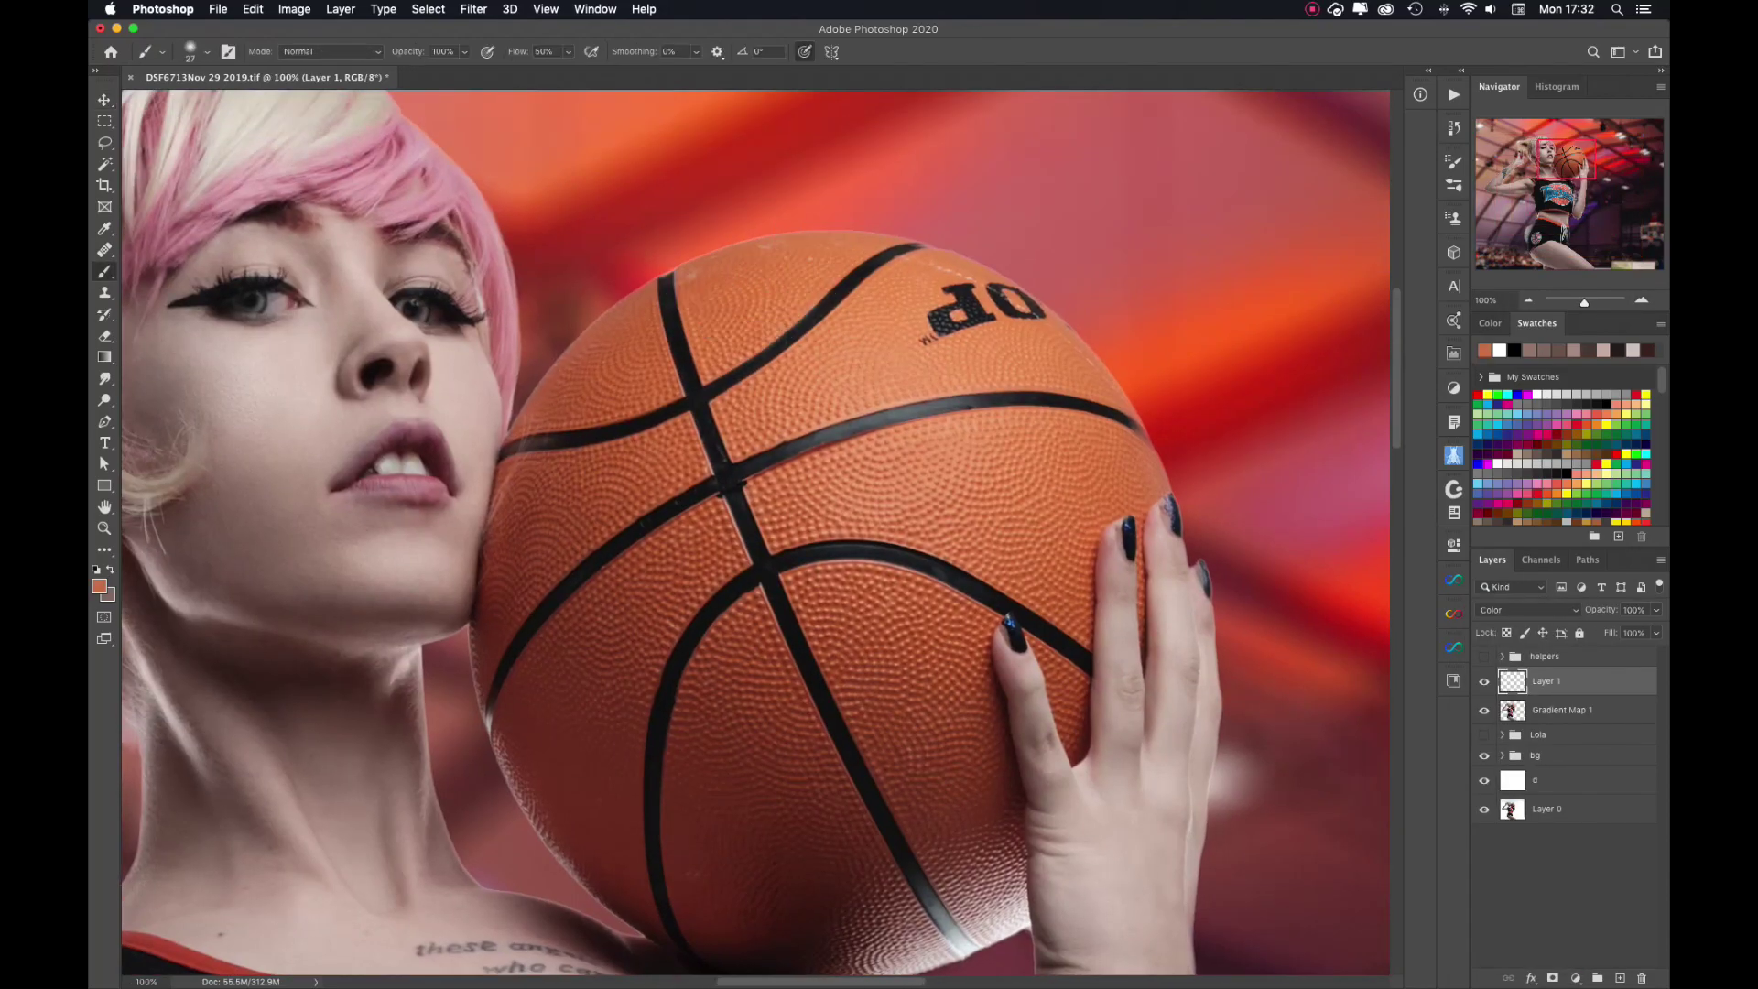
{"action": "scroll", "coordinate": [1041, 310], "scroll_direction": "left", "scroll_amount": 10}
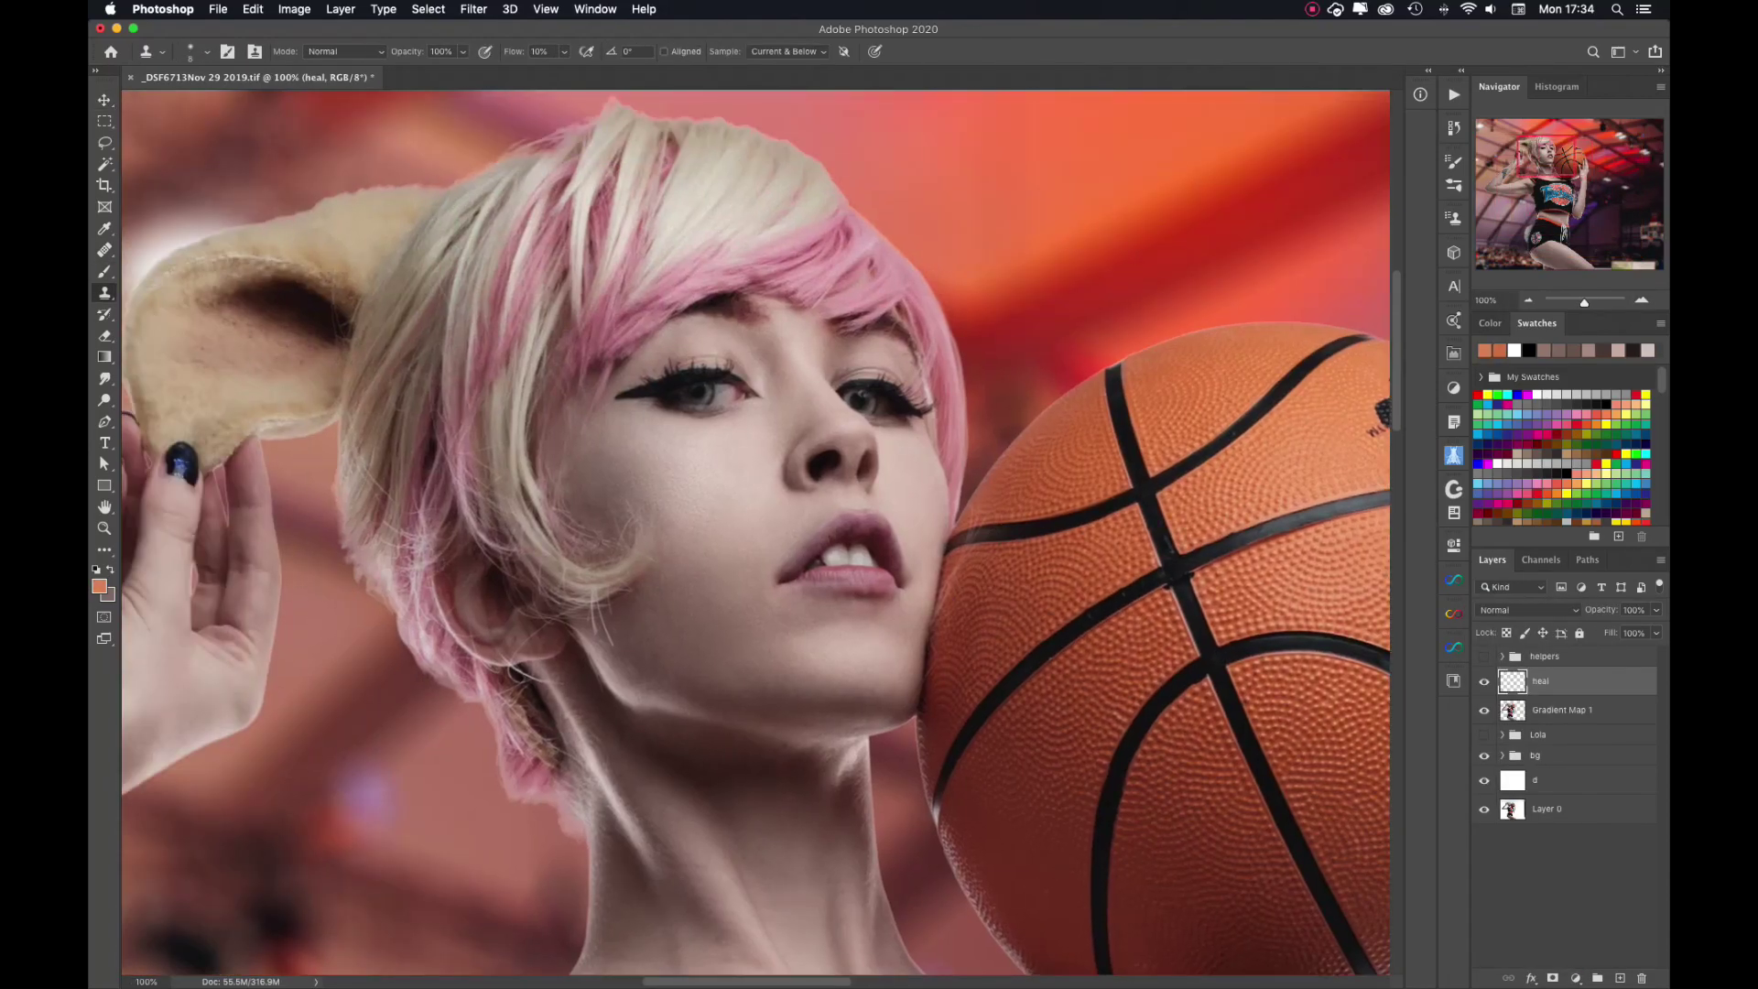
{"action": "key", "text": "ctrl+minus"}
{"action": "key", "text": "ctrl+minus"}
{"action": "key", "text": "ctrl+g"}
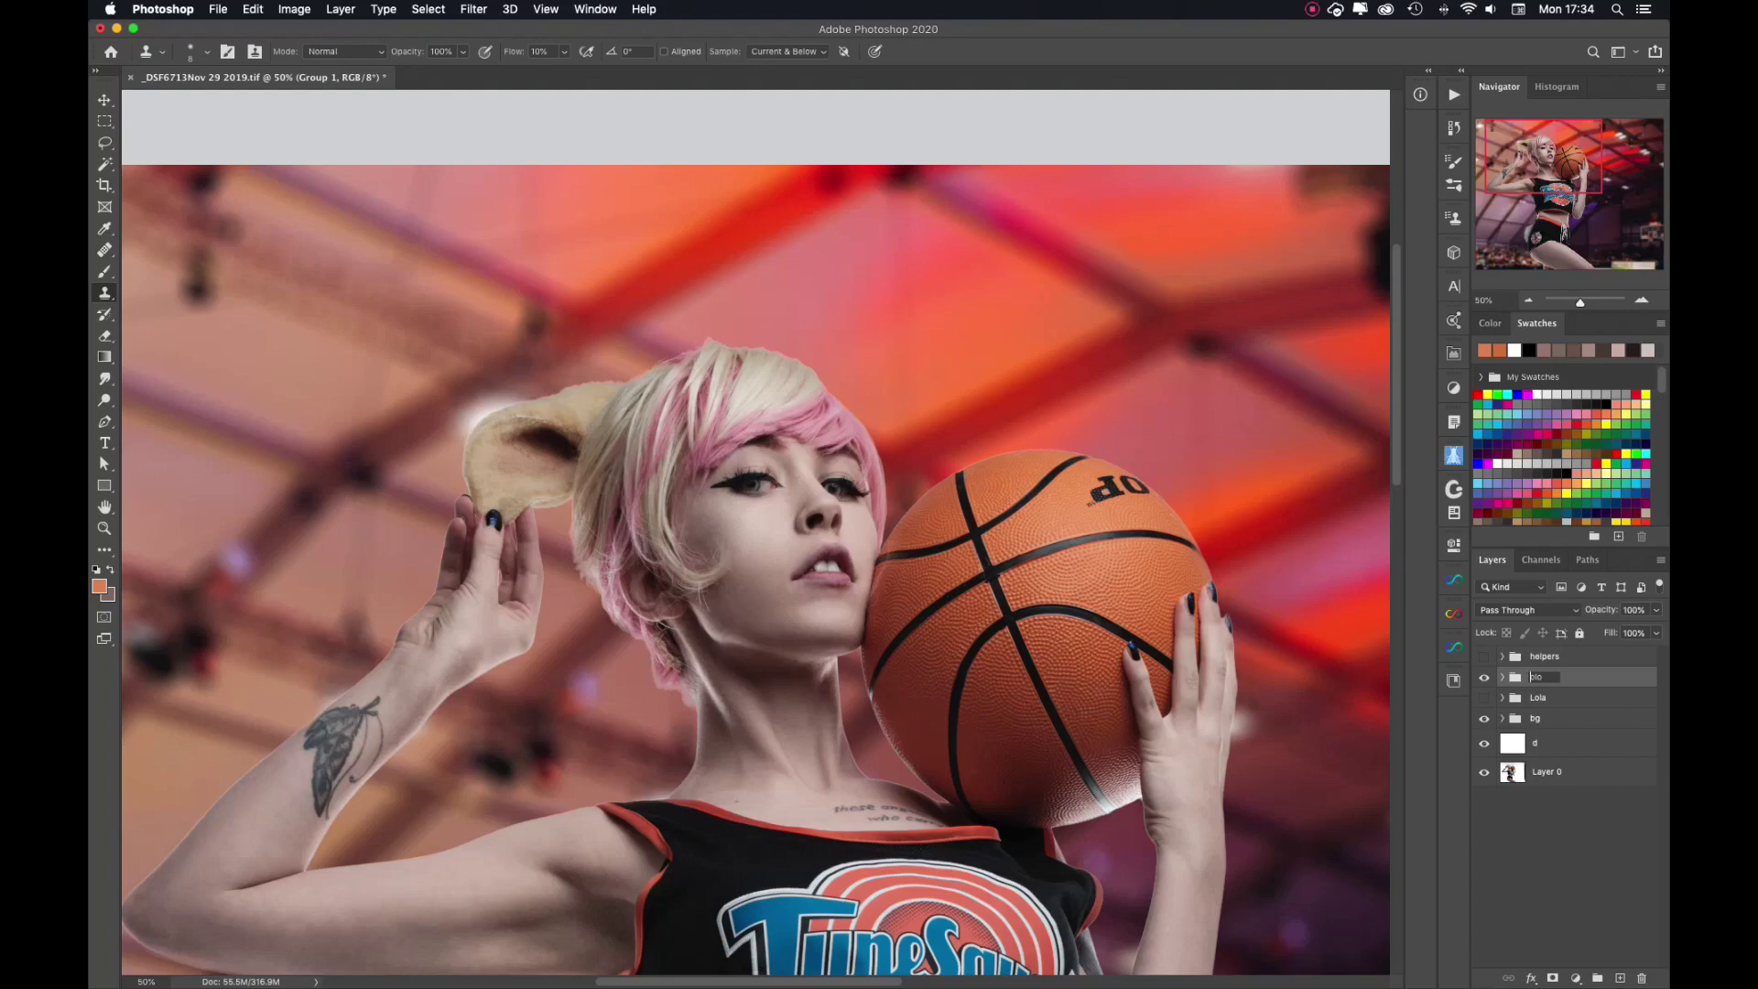
{"action": "type", "text": "la"}
{"action": "key", "text": "Return"}
{"action": "key", "text": "ctrl+minus"}
{"action": "key", "text": "ctrl+minus"}
{"action": "left_click", "coordinate": [1454, 647]}
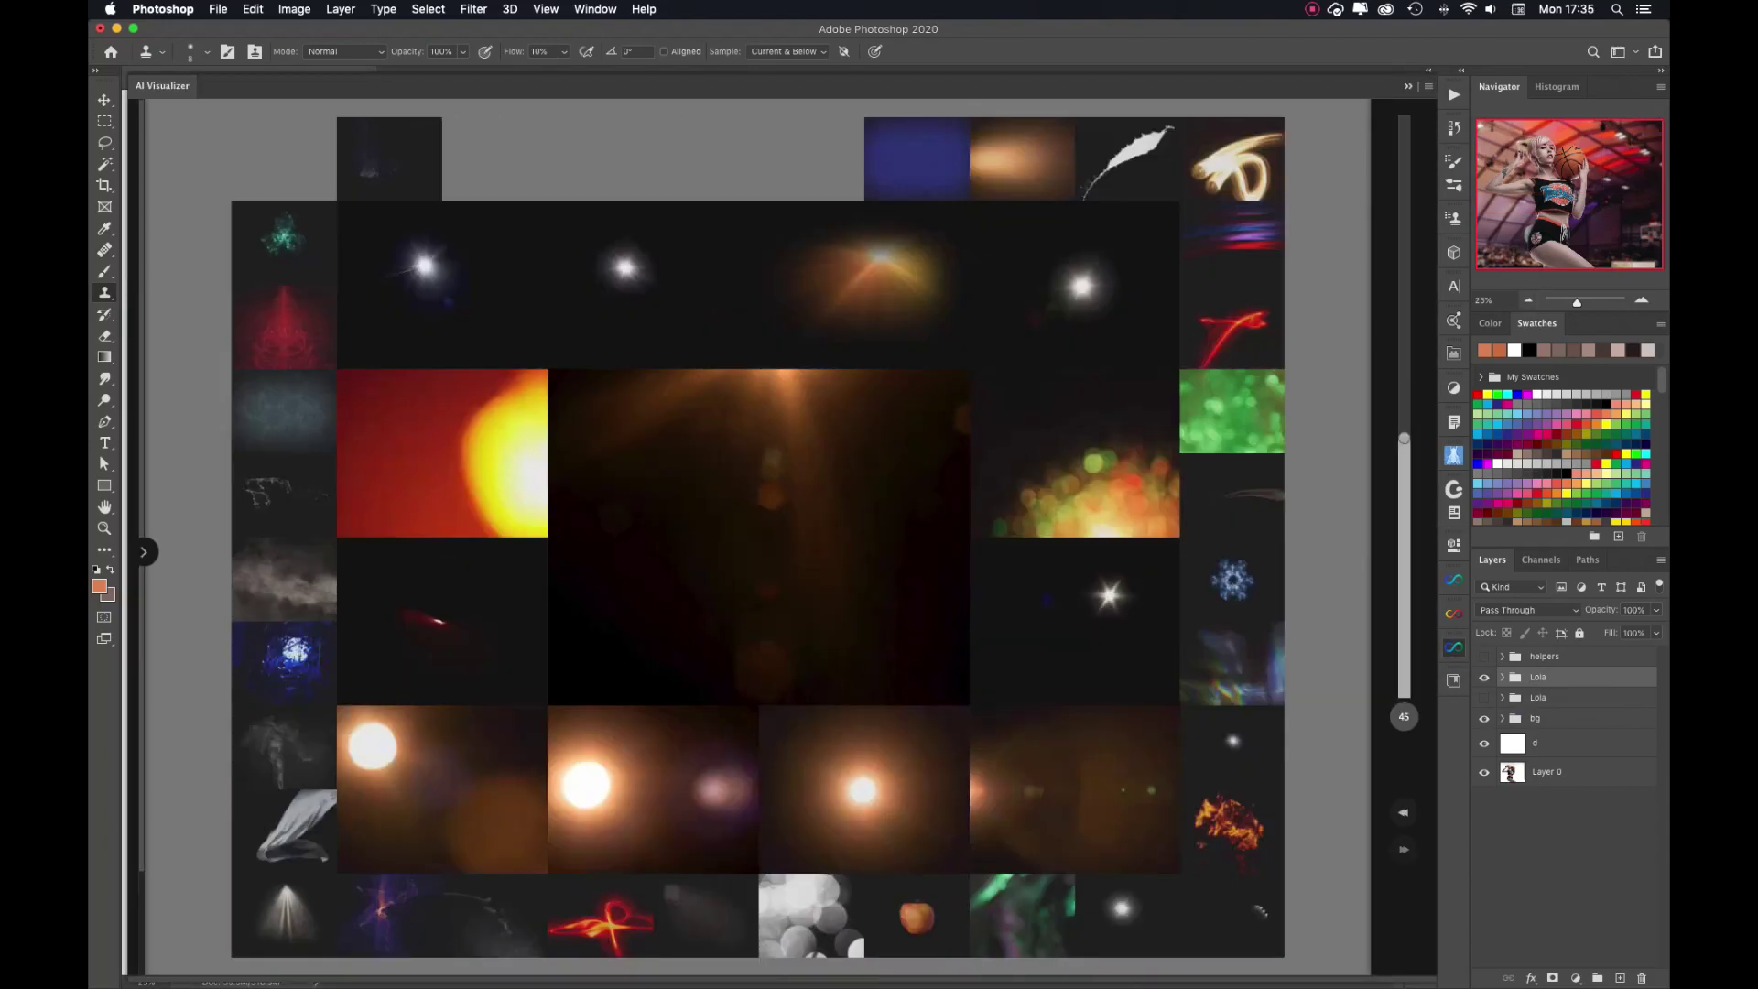
Add two light-flare textures from AI Visualizer and drag the flare into position.
{"action": "left_click", "coordinate": [758, 537]}
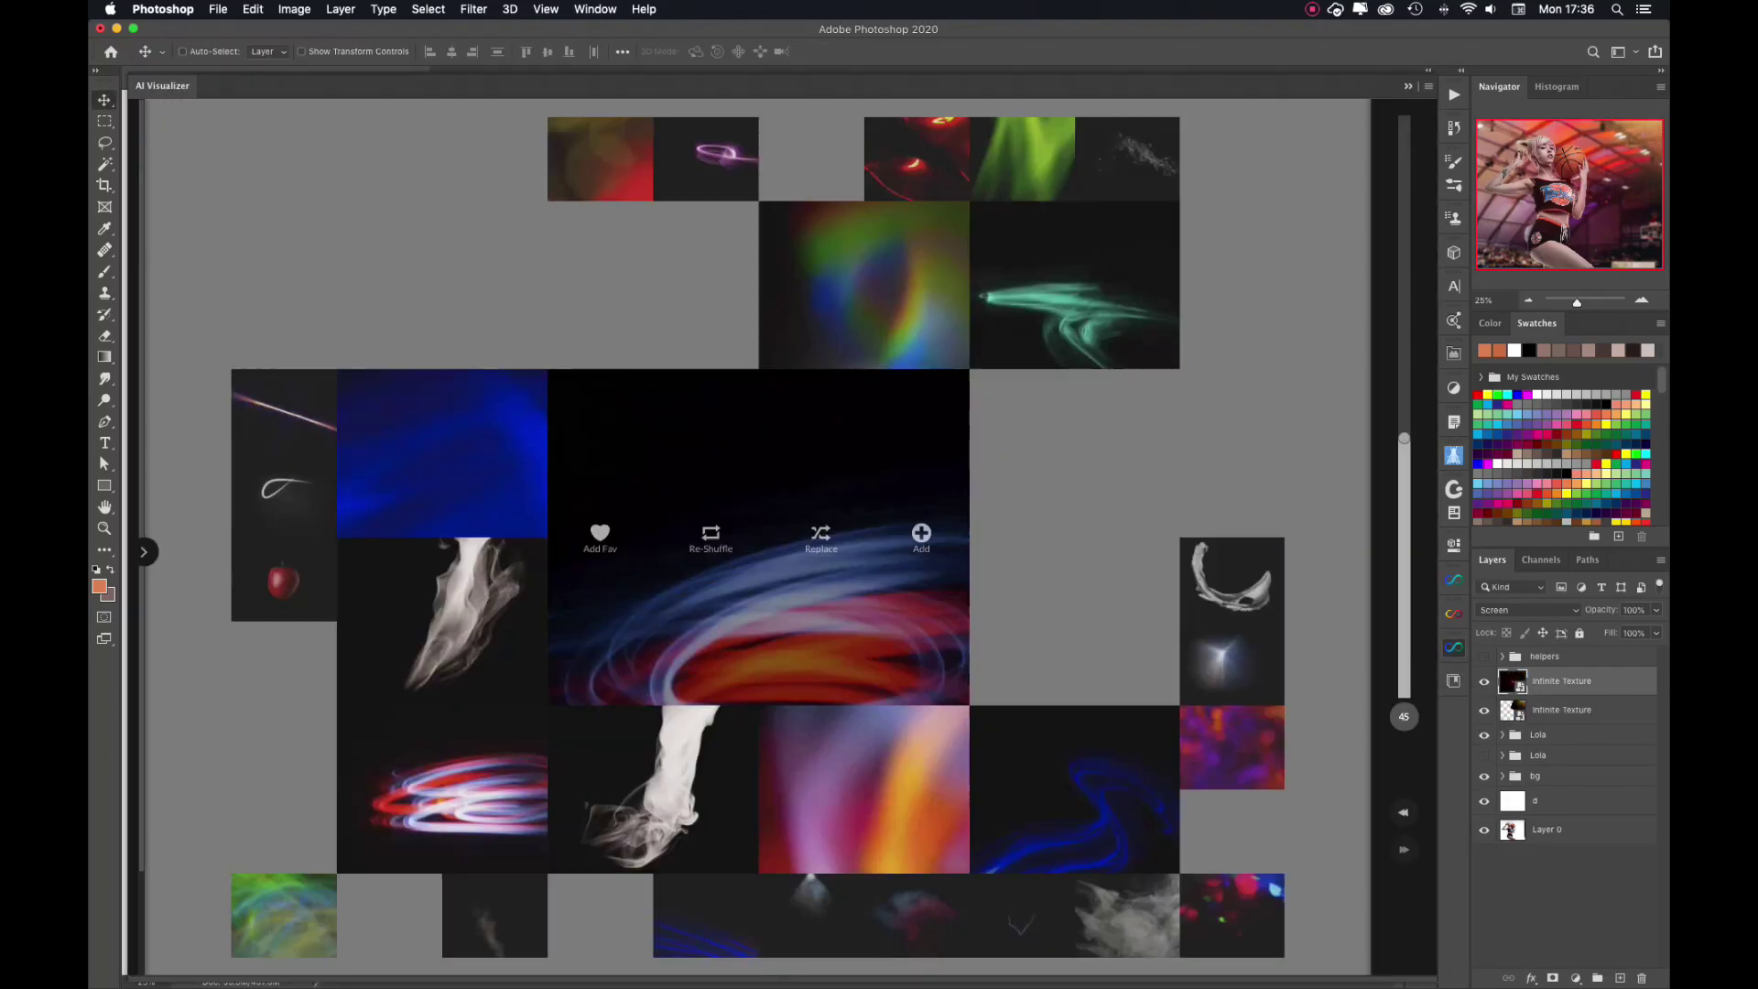
{"action": "left_click", "coordinate": [600, 535]}
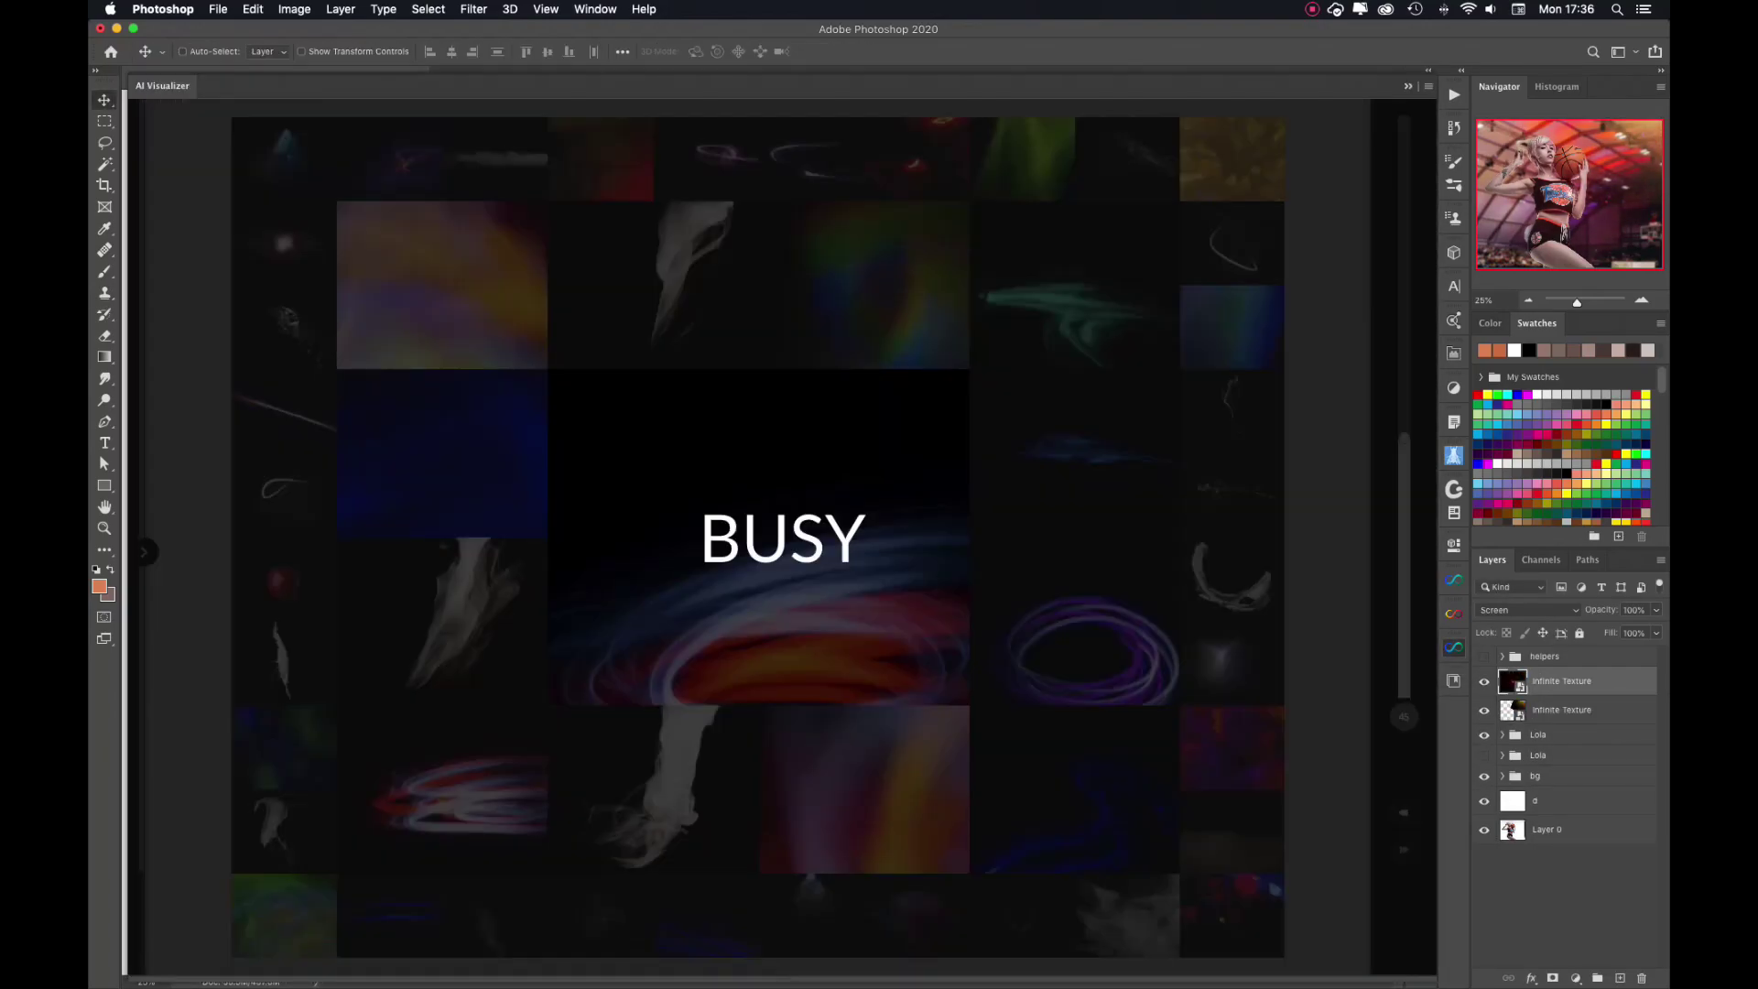
{"action": "mouse_move", "coordinate": [1098, 678]}
{"action": "left_mouse_down"}
{"action": "mouse_move", "coordinate": [1158, 416]}
{"action": "mouse_move", "coordinate": [792, 540]}
{"action": "left_mouse_up"}
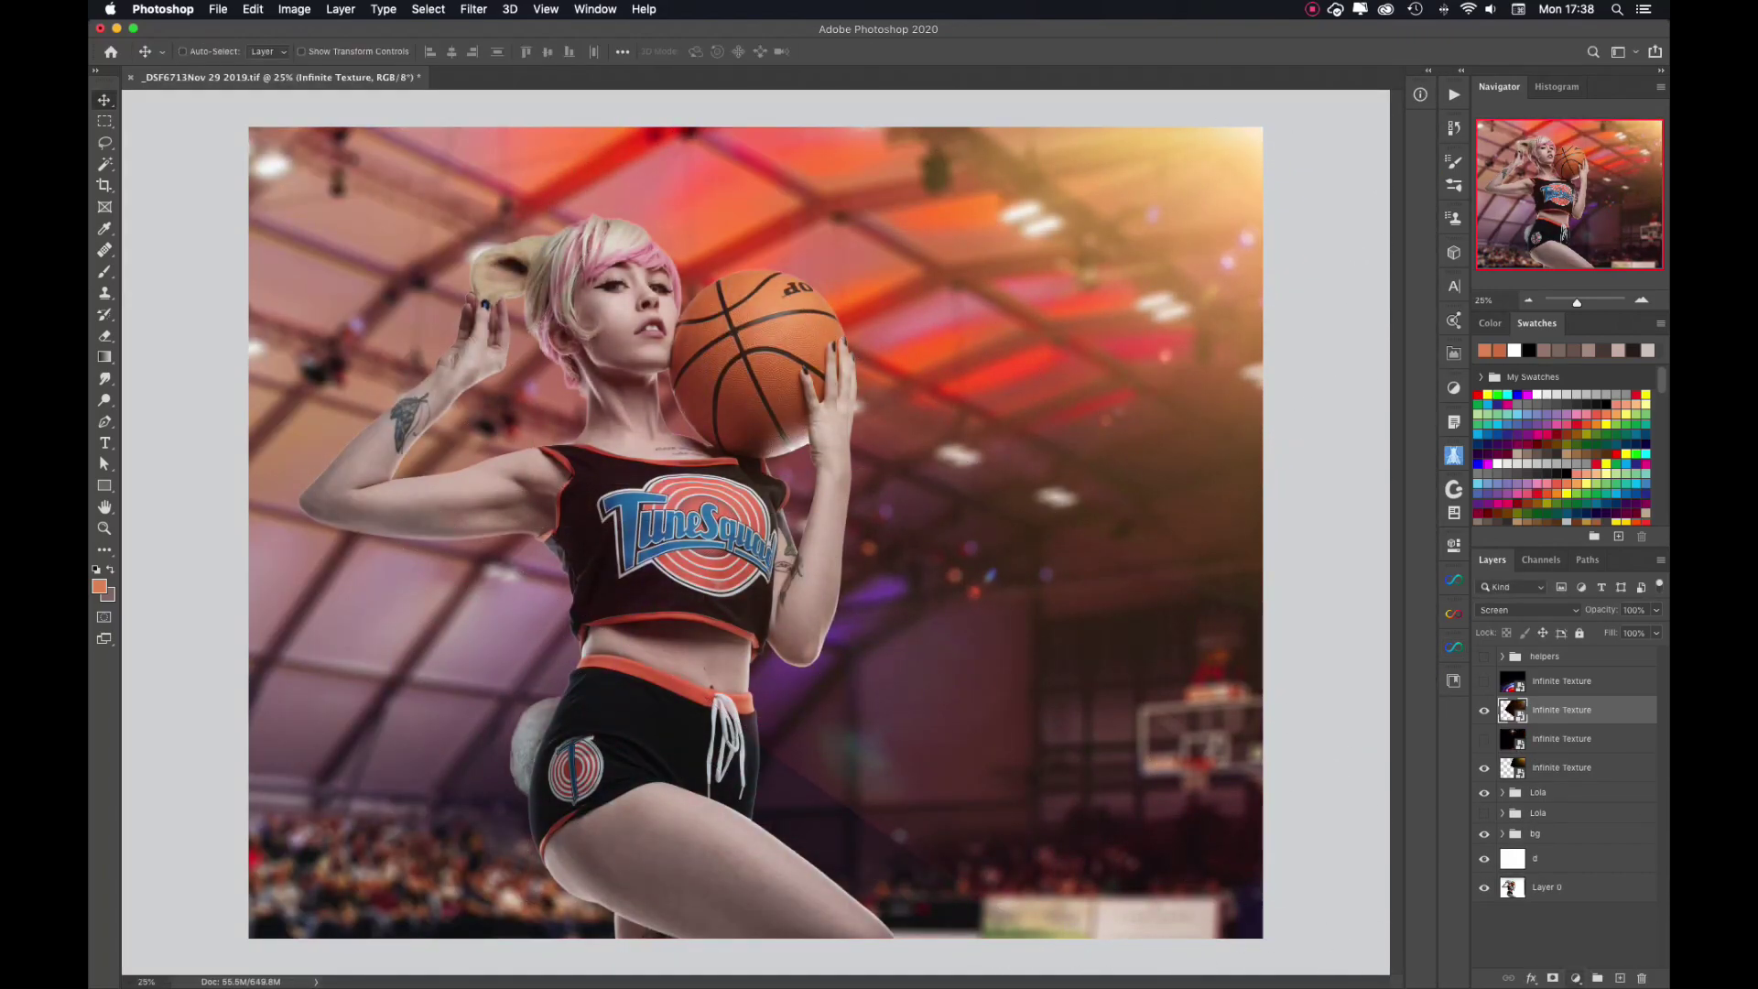
Mask the streak texture with a black-and-white gradient and move it below the Lola groups.
{"action": "key", "text": "g"}
{"action": "key", "text": "d"}
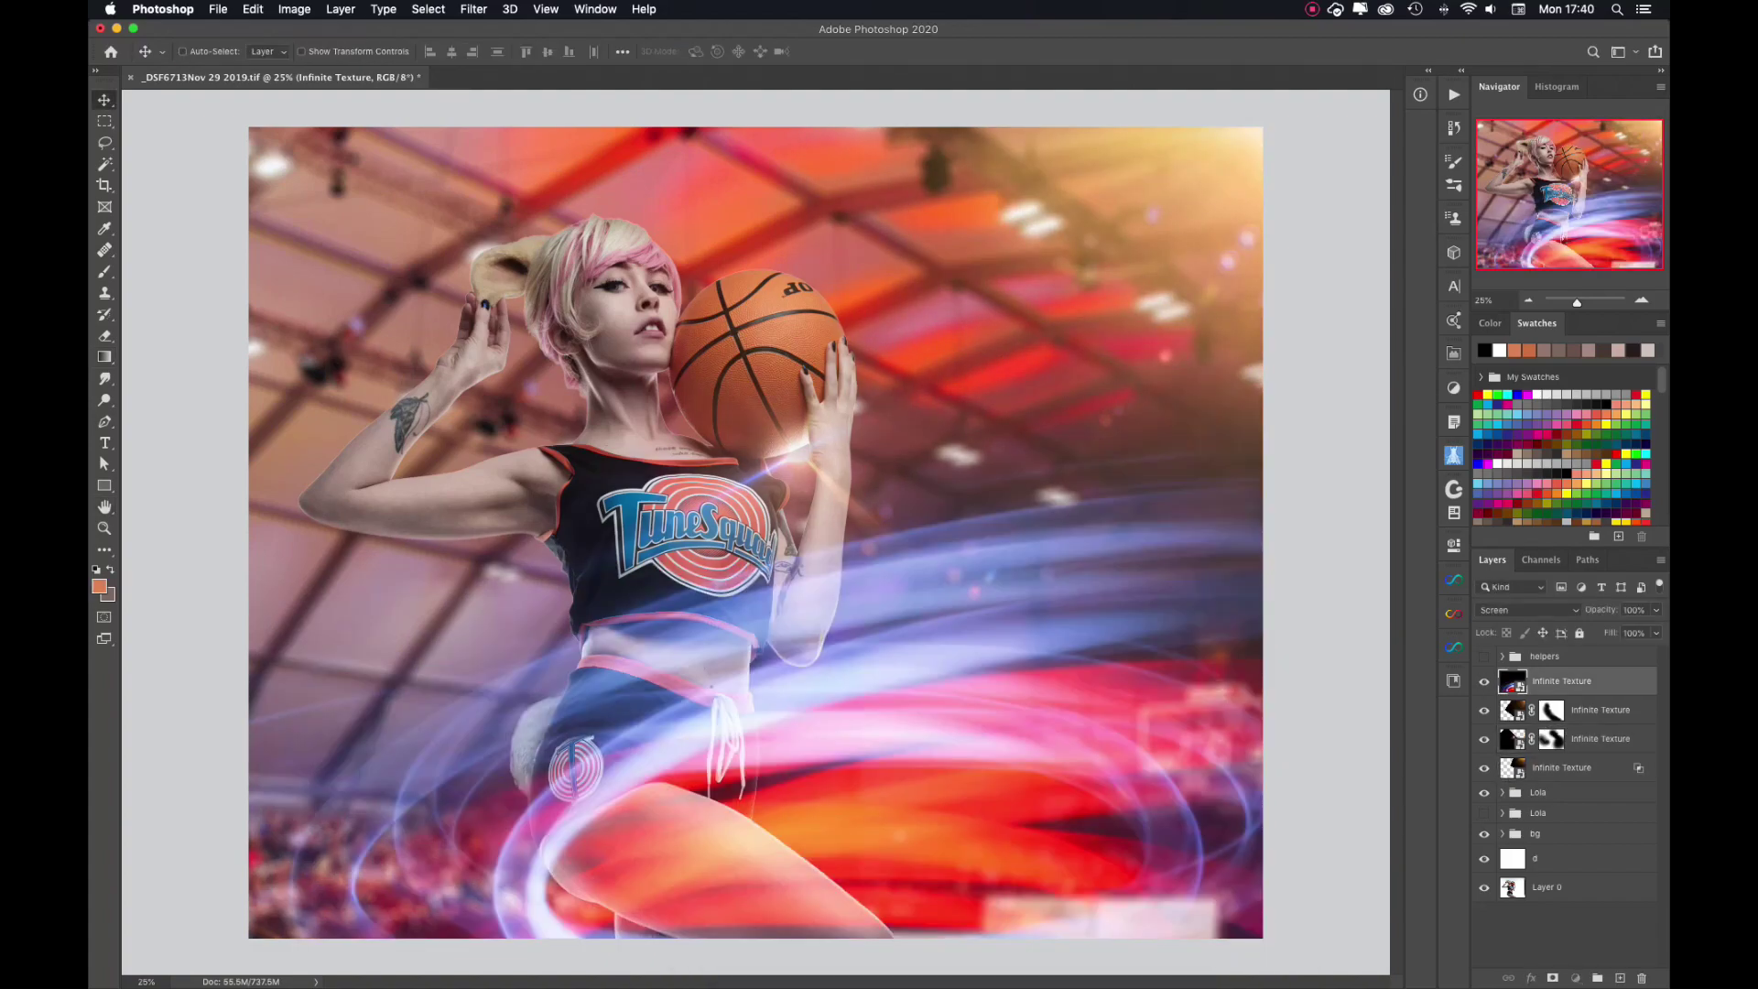
{"action": "left_click_drag", "start_coordinate": [1561, 680], "coordinate": [1548, 805]}
{"action": "key", "text": "v"}
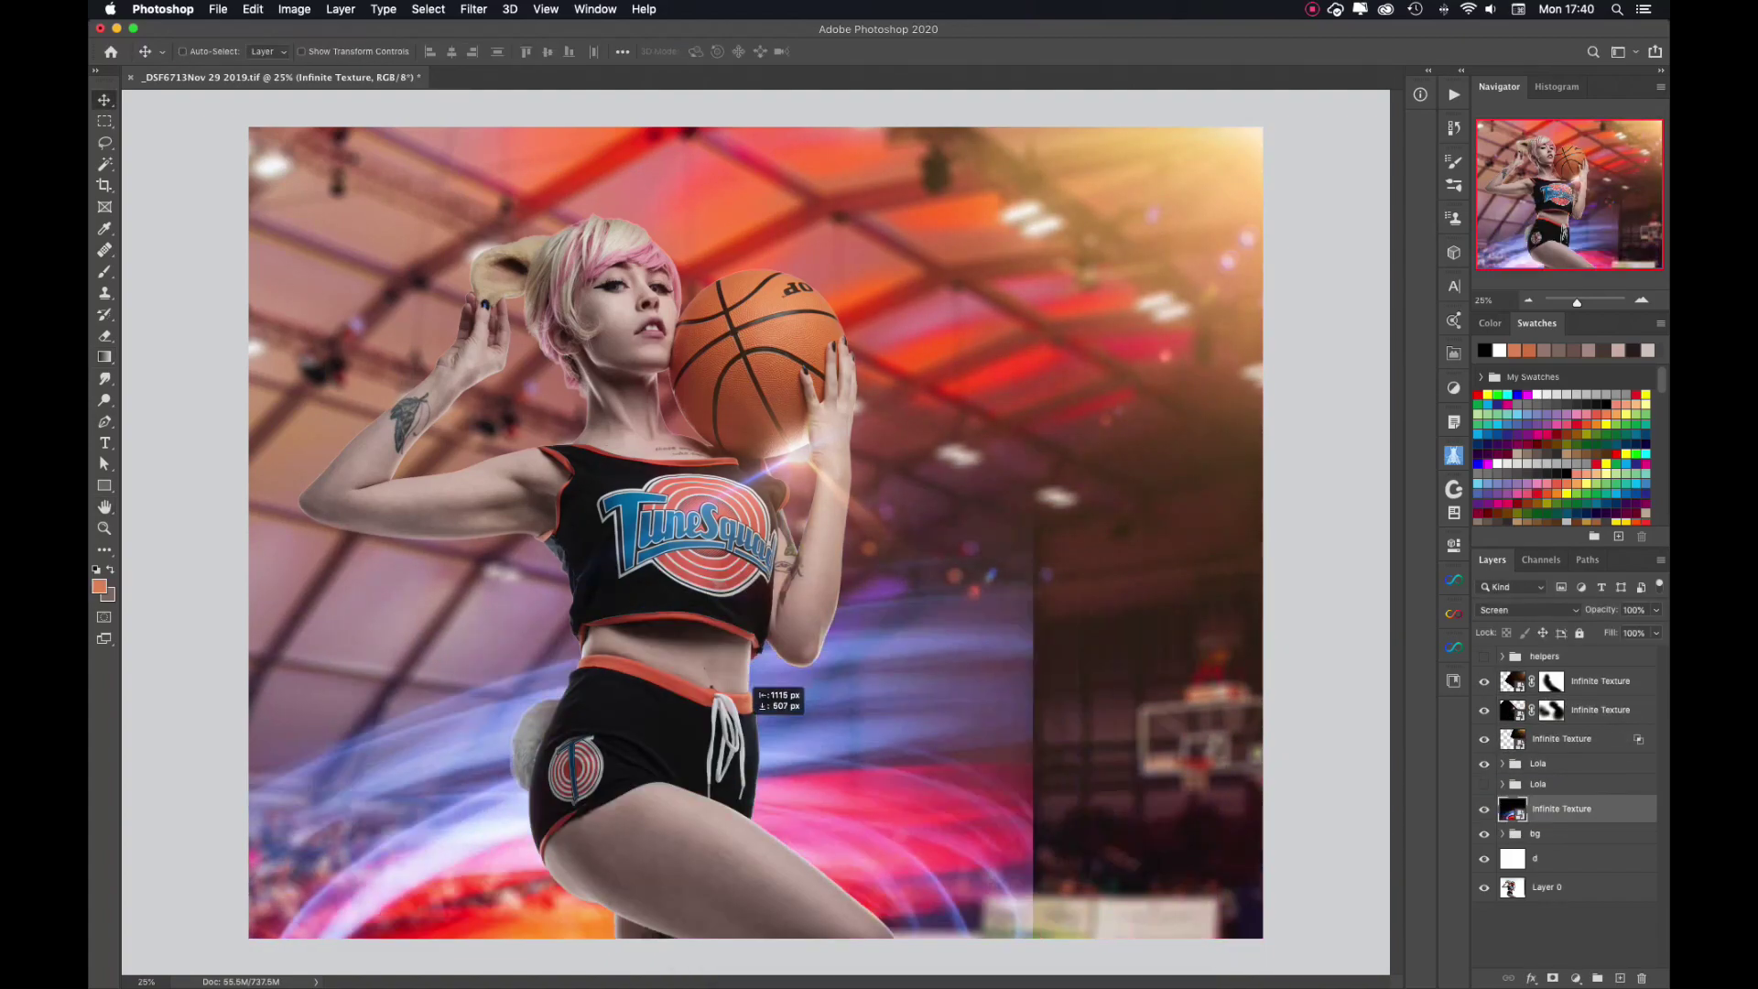
Flip, rotate and stretch the streaks across the lower floor behind the cosplayer.
{"action": "key", "text": "ctrl+t"}
{"action": "mouse_move", "coordinate": [984, 604]}
{"action": "left_mouse_down"}
{"action": "mouse_move", "coordinate": [616, 544]}
{"action": "mouse_move", "coordinate": [887, 422]}
{"action": "mouse_move", "coordinate": [1209, 572]}
{"action": "left_mouse_up"}
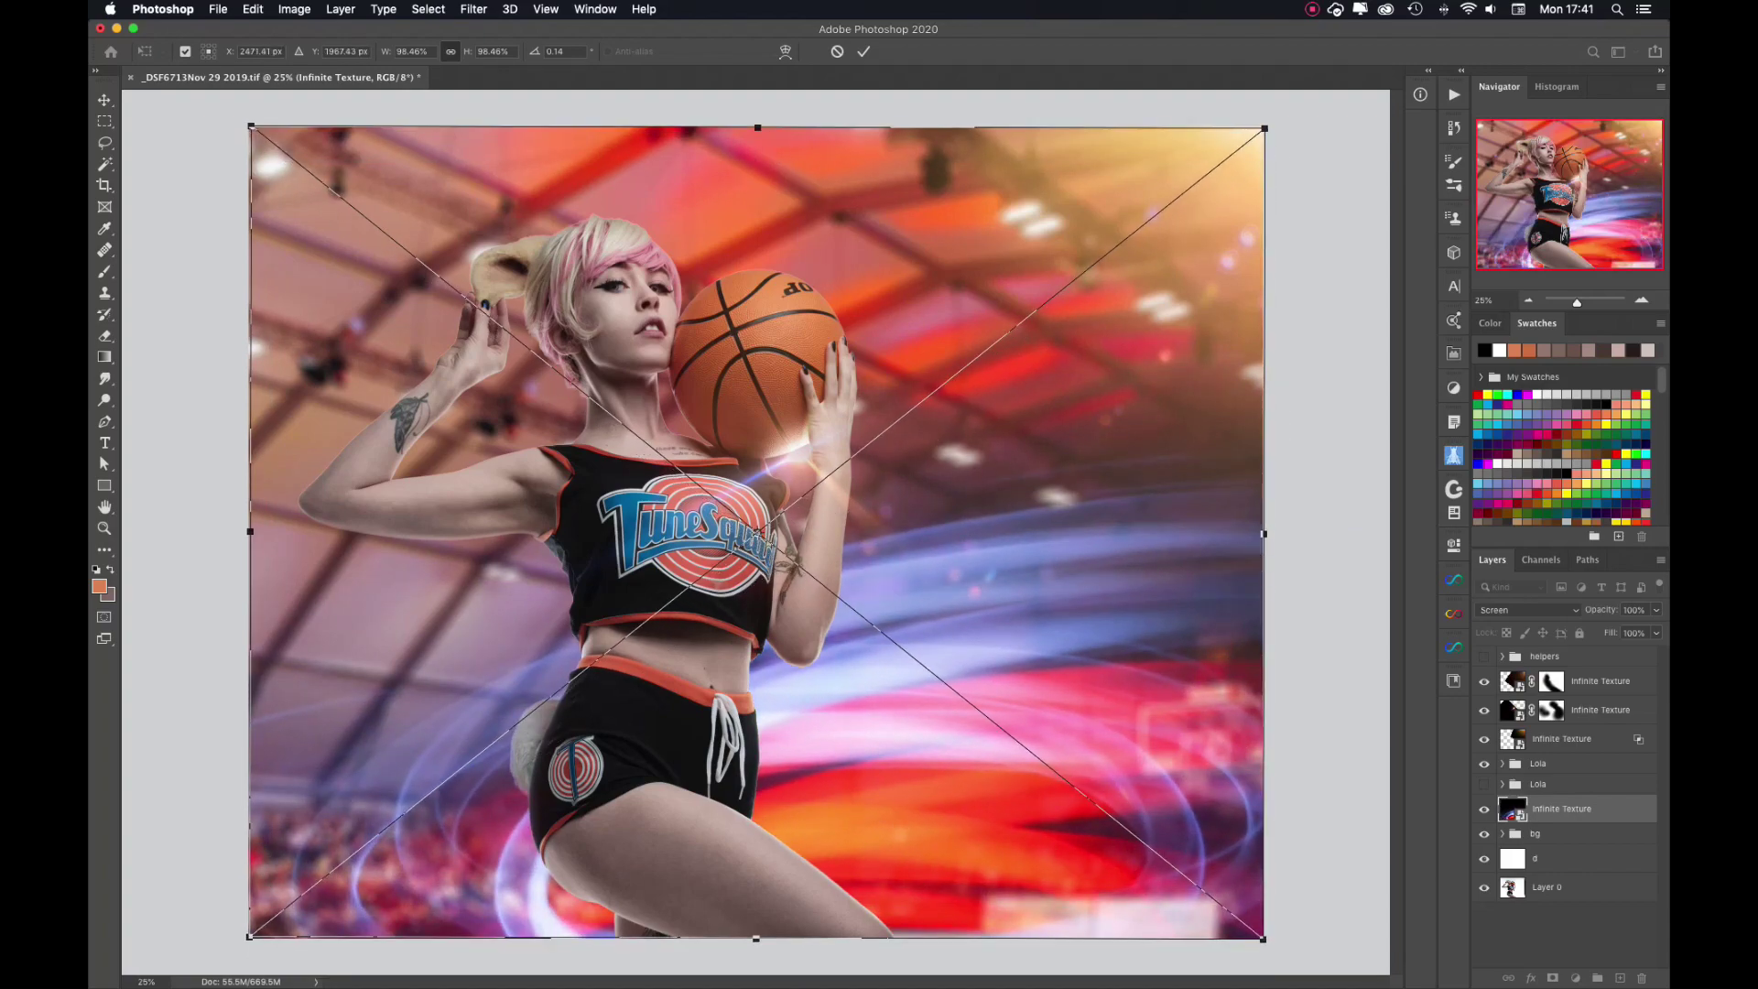
{"action": "left_click_drag", "start_coordinate": [1209, 572], "coordinate": [1181, 718]}
{"action": "key", "text": "Return"}
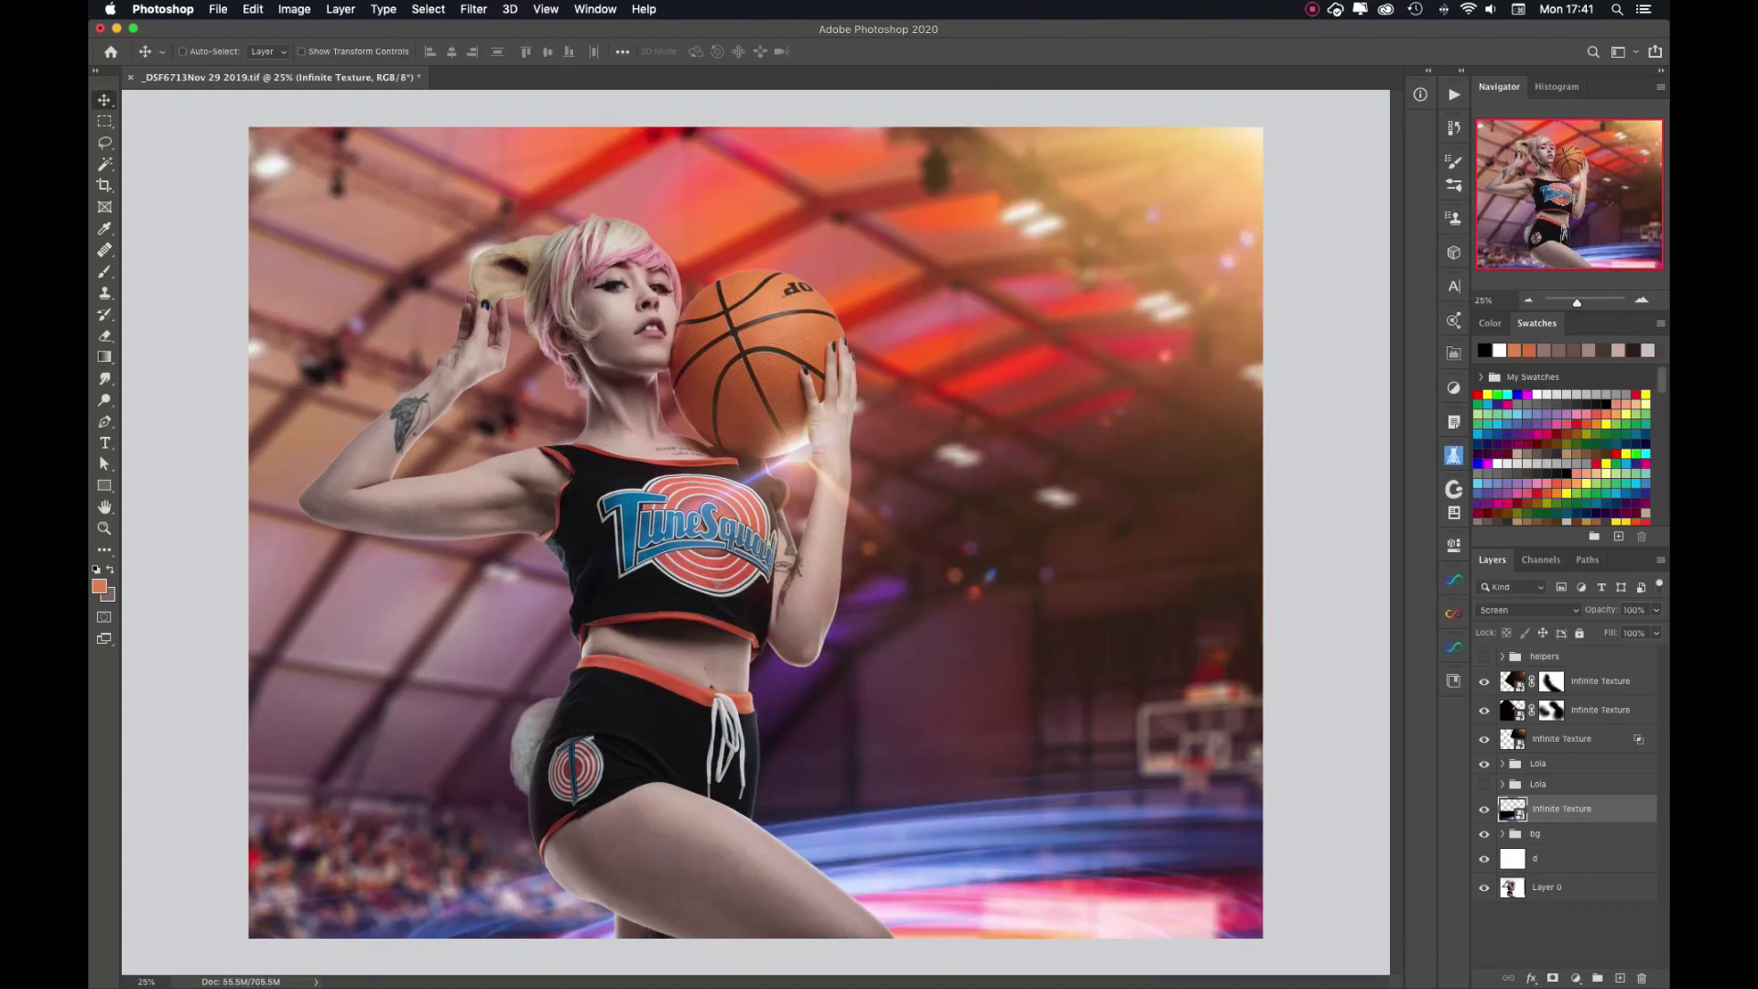
Apply an Infinite Color grade and add a Color Balance with Shadows Blue +9.
{"action": "left_click", "coordinate": [1453, 613]}
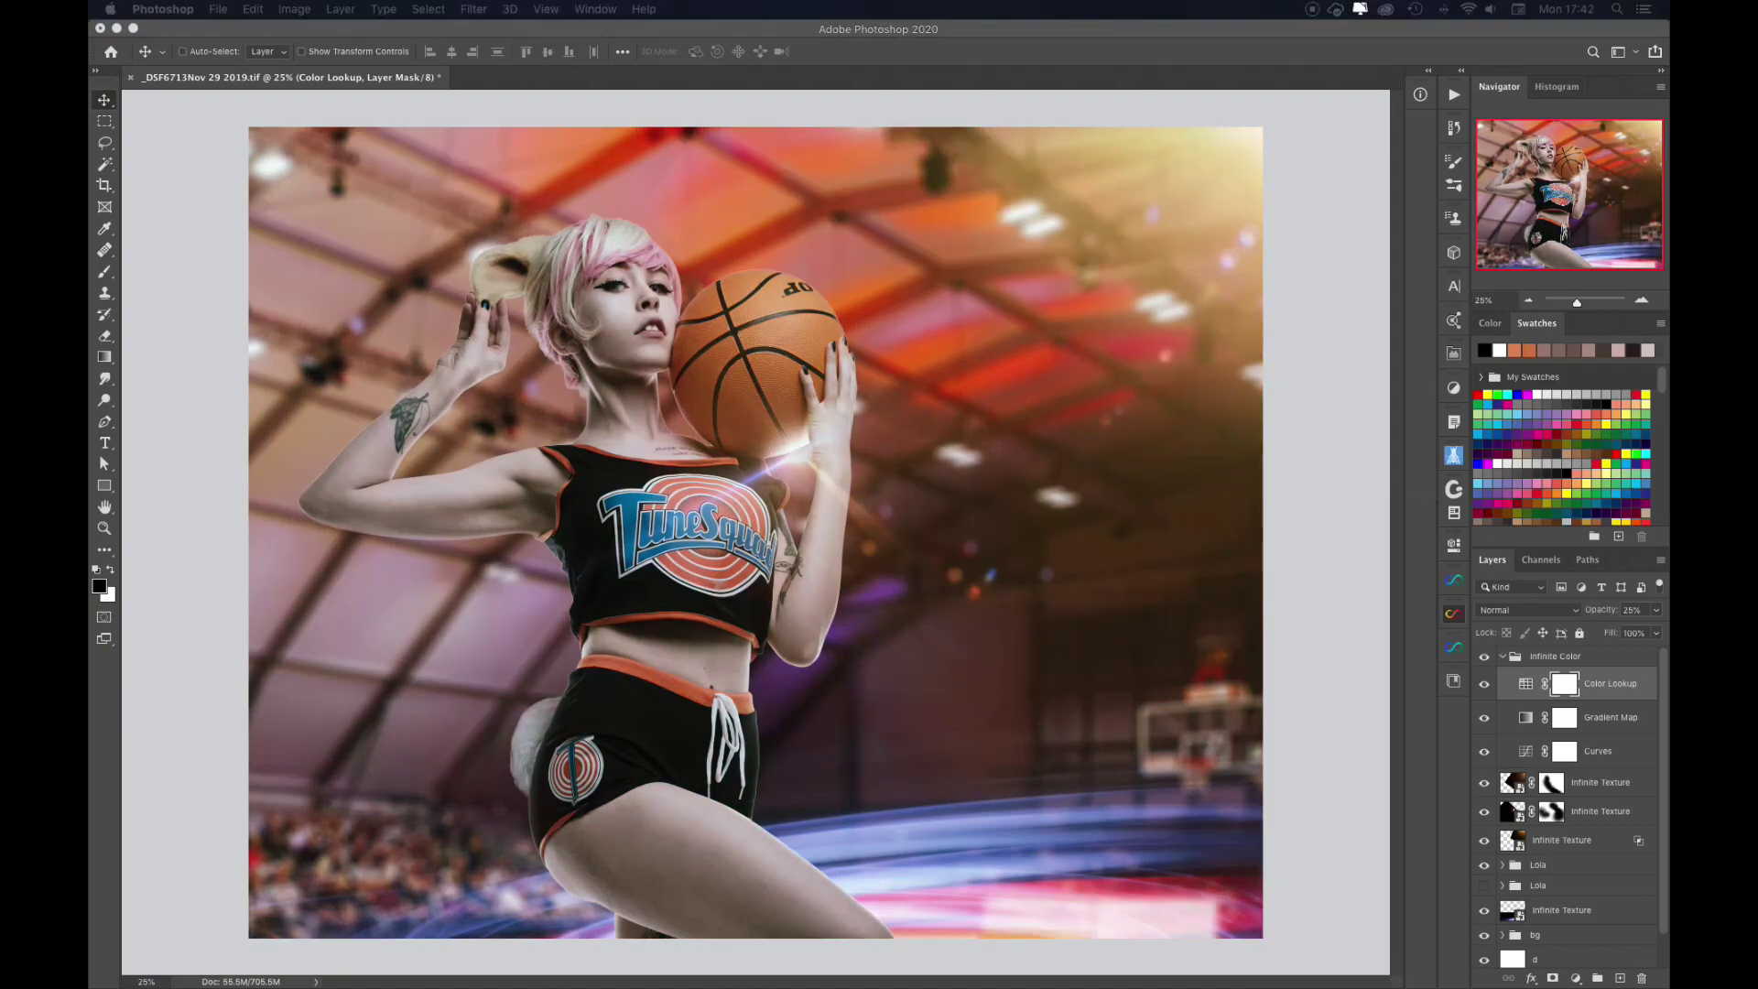
{"action": "left_click", "coordinate": [1503, 657]}
{"action": "left_click", "coordinate": [1576, 978]}
{"action": "left_click", "coordinate": [1575, 810]}
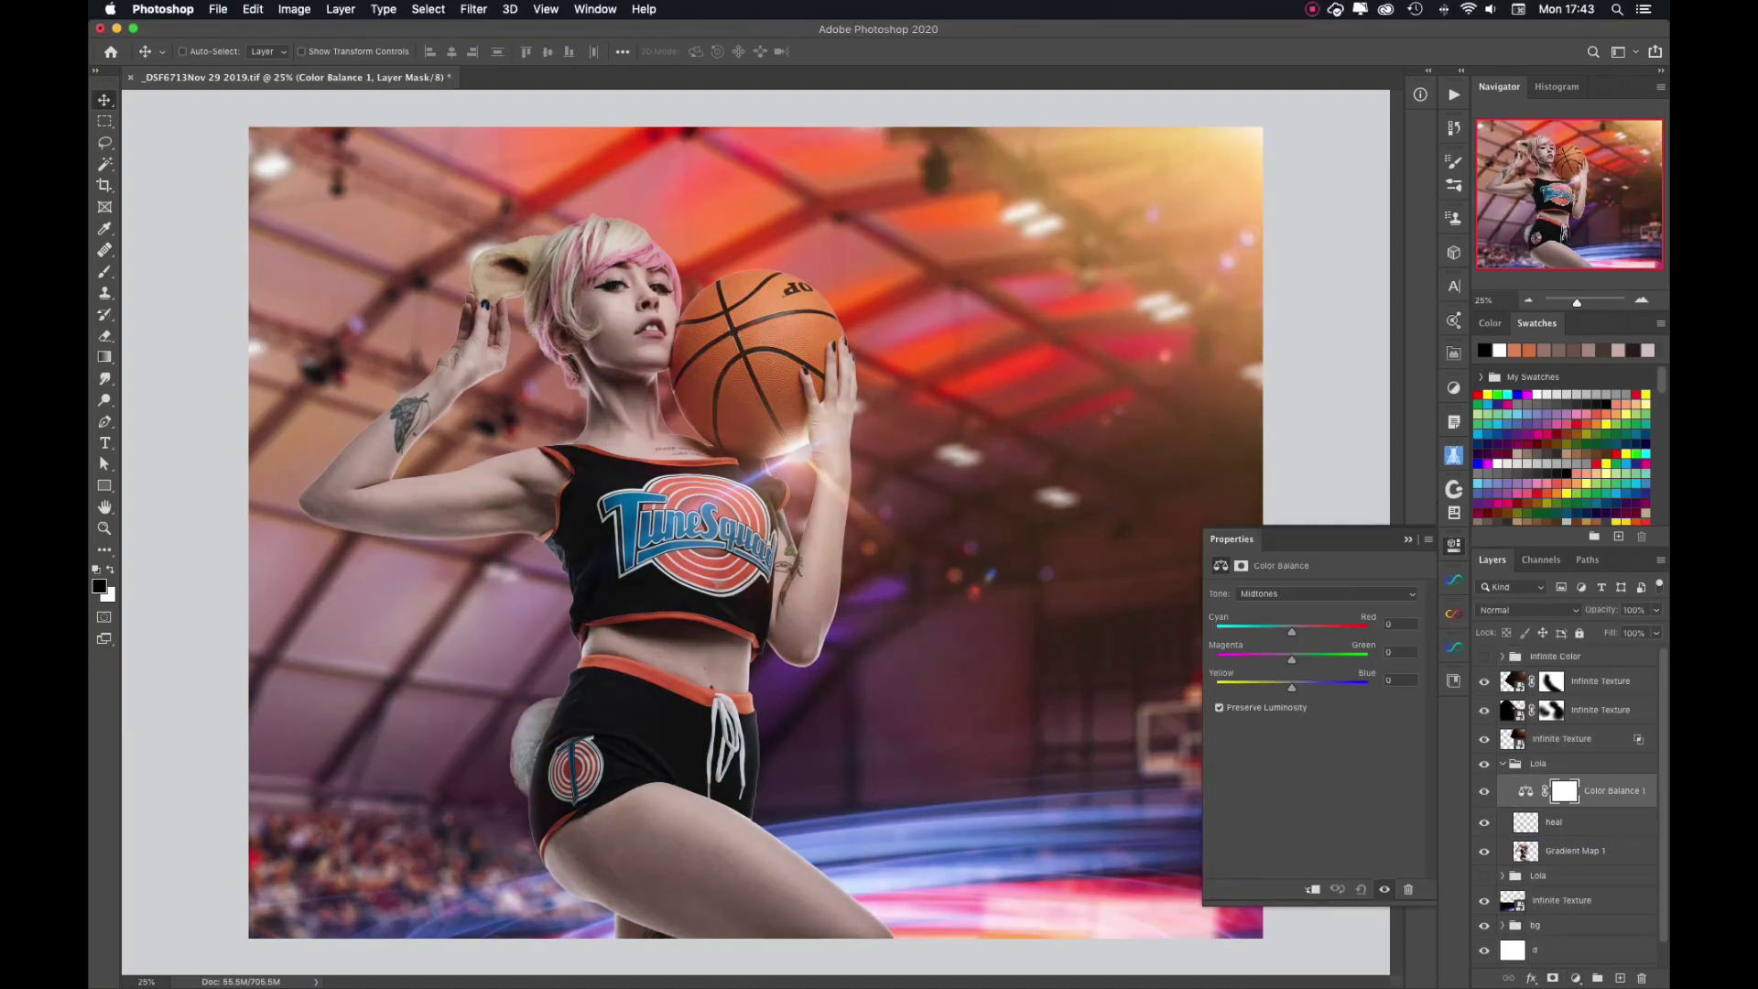
{"action": "left_click", "coordinate": [1328, 594]}
{"action": "left_click", "coordinate": [1273, 578]}
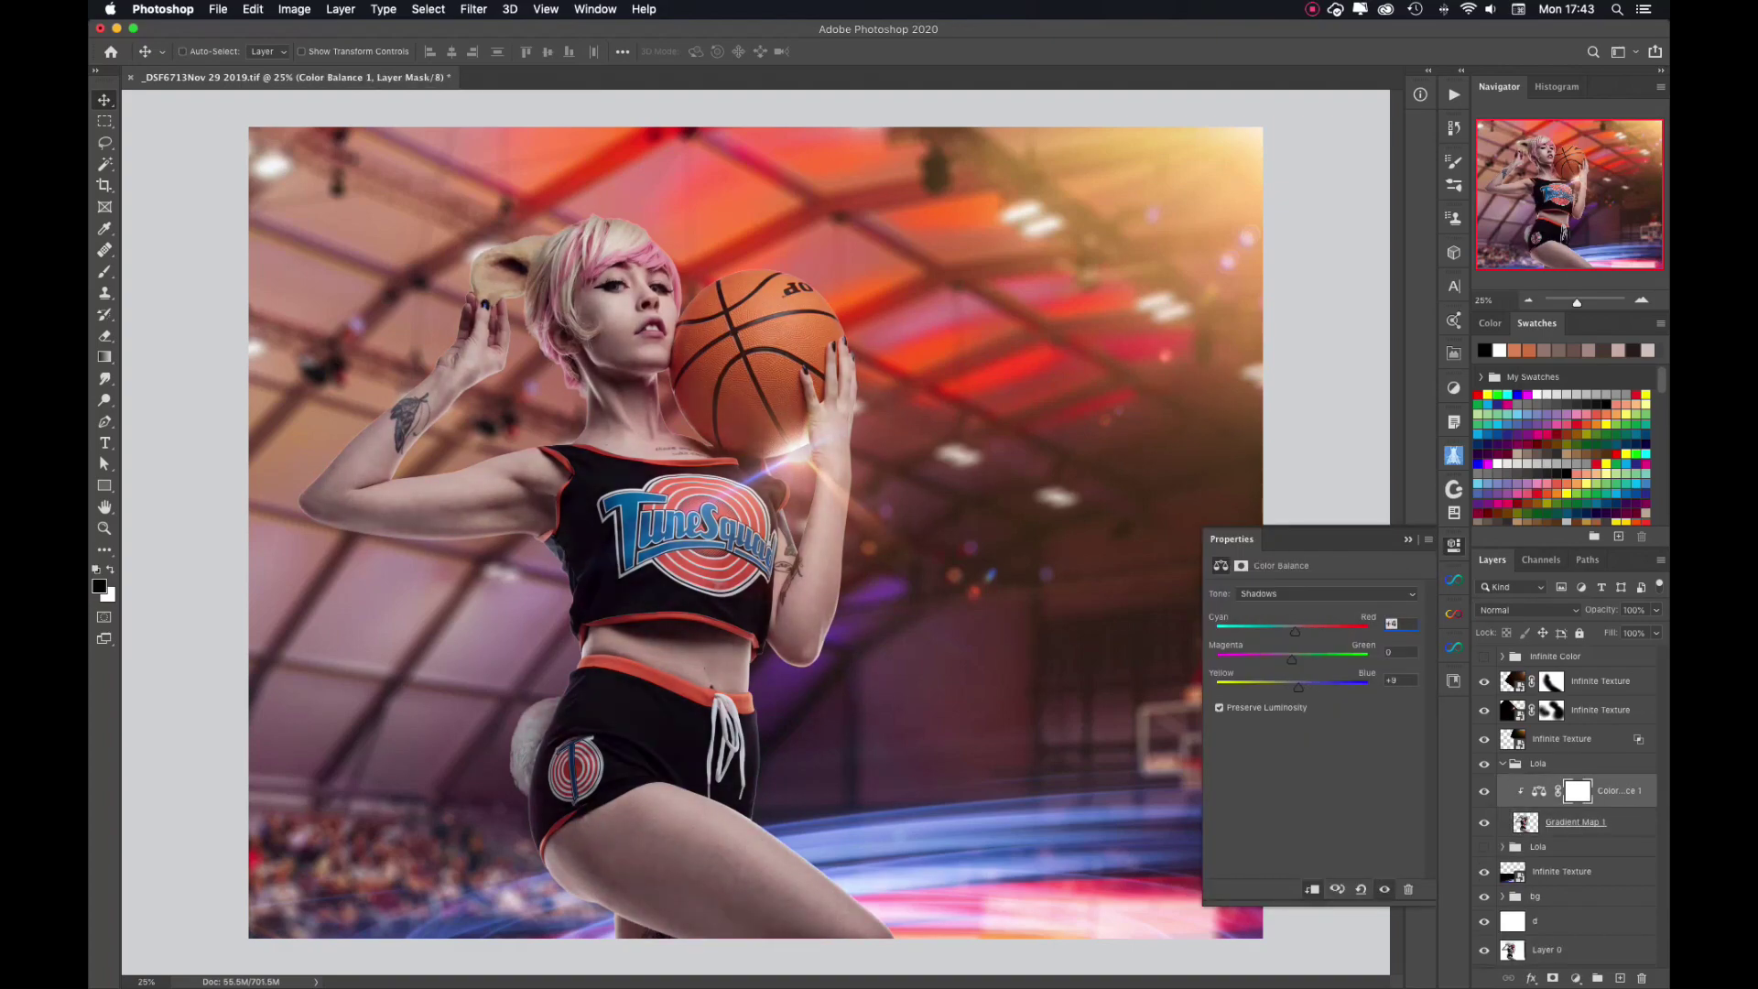
{"action": "left_click", "coordinate": [1327, 594]}
{"action": "left_click", "coordinate": [1273, 583]}
{"action": "left_click", "coordinate": [1327, 593]}
{"action": "left_click", "coordinate": [1273, 578]}
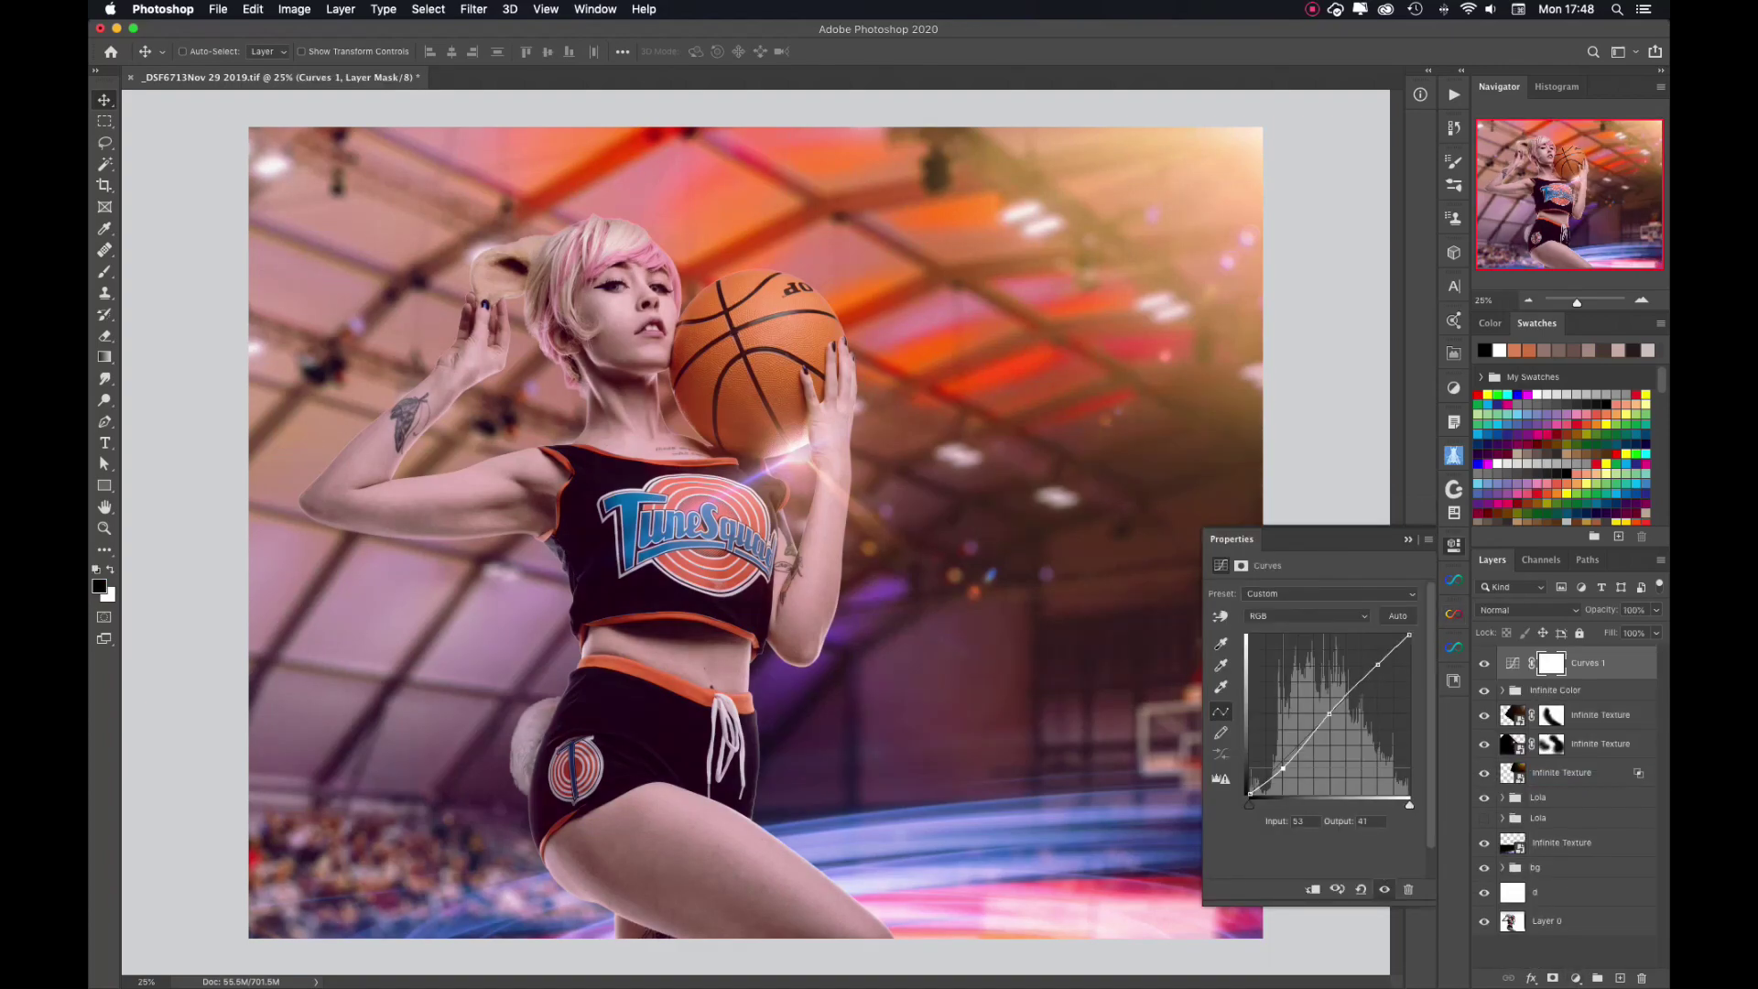
Add a Curves adjustment with a raised upper point in Luminosity blend mode.
{"action": "left_click", "coordinate": [1377, 664]}
{"action": "left_click", "coordinate": [1527, 609]}
{"action": "left_click", "coordinate": [1504, 970]}
{"action": "left_click", "coordinate": [1527, 609]}
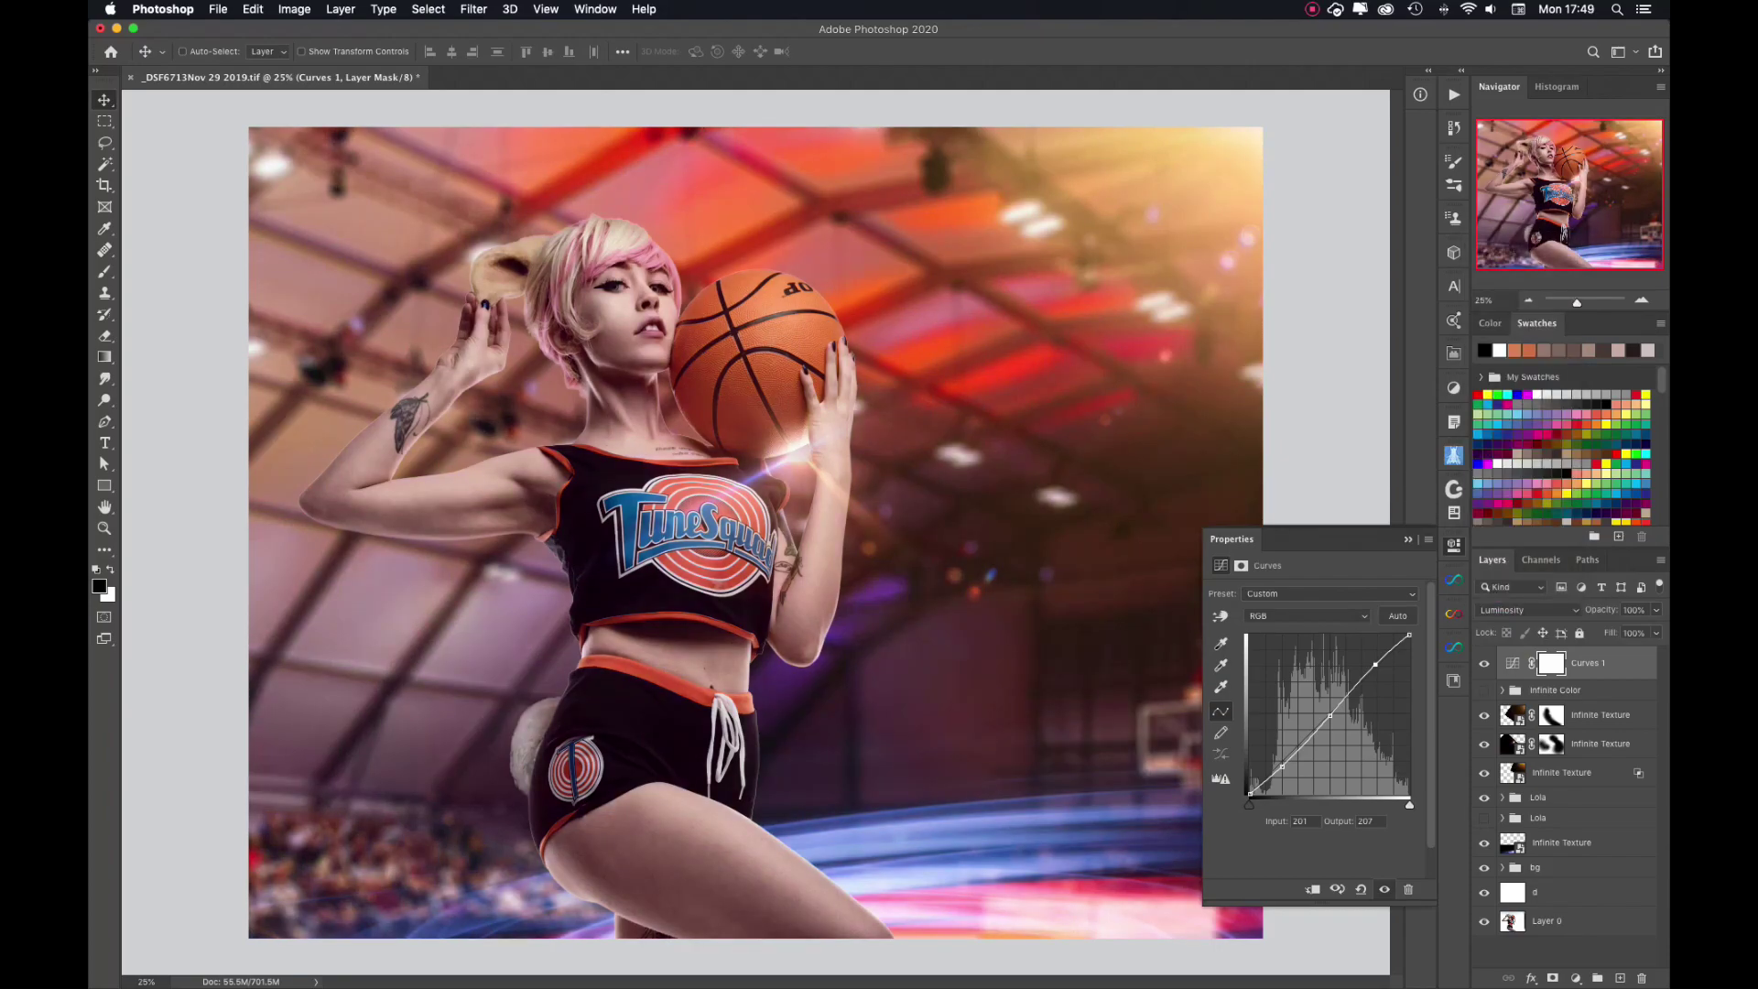
{"action": "left_click", "coordinate": [1453, 613]}
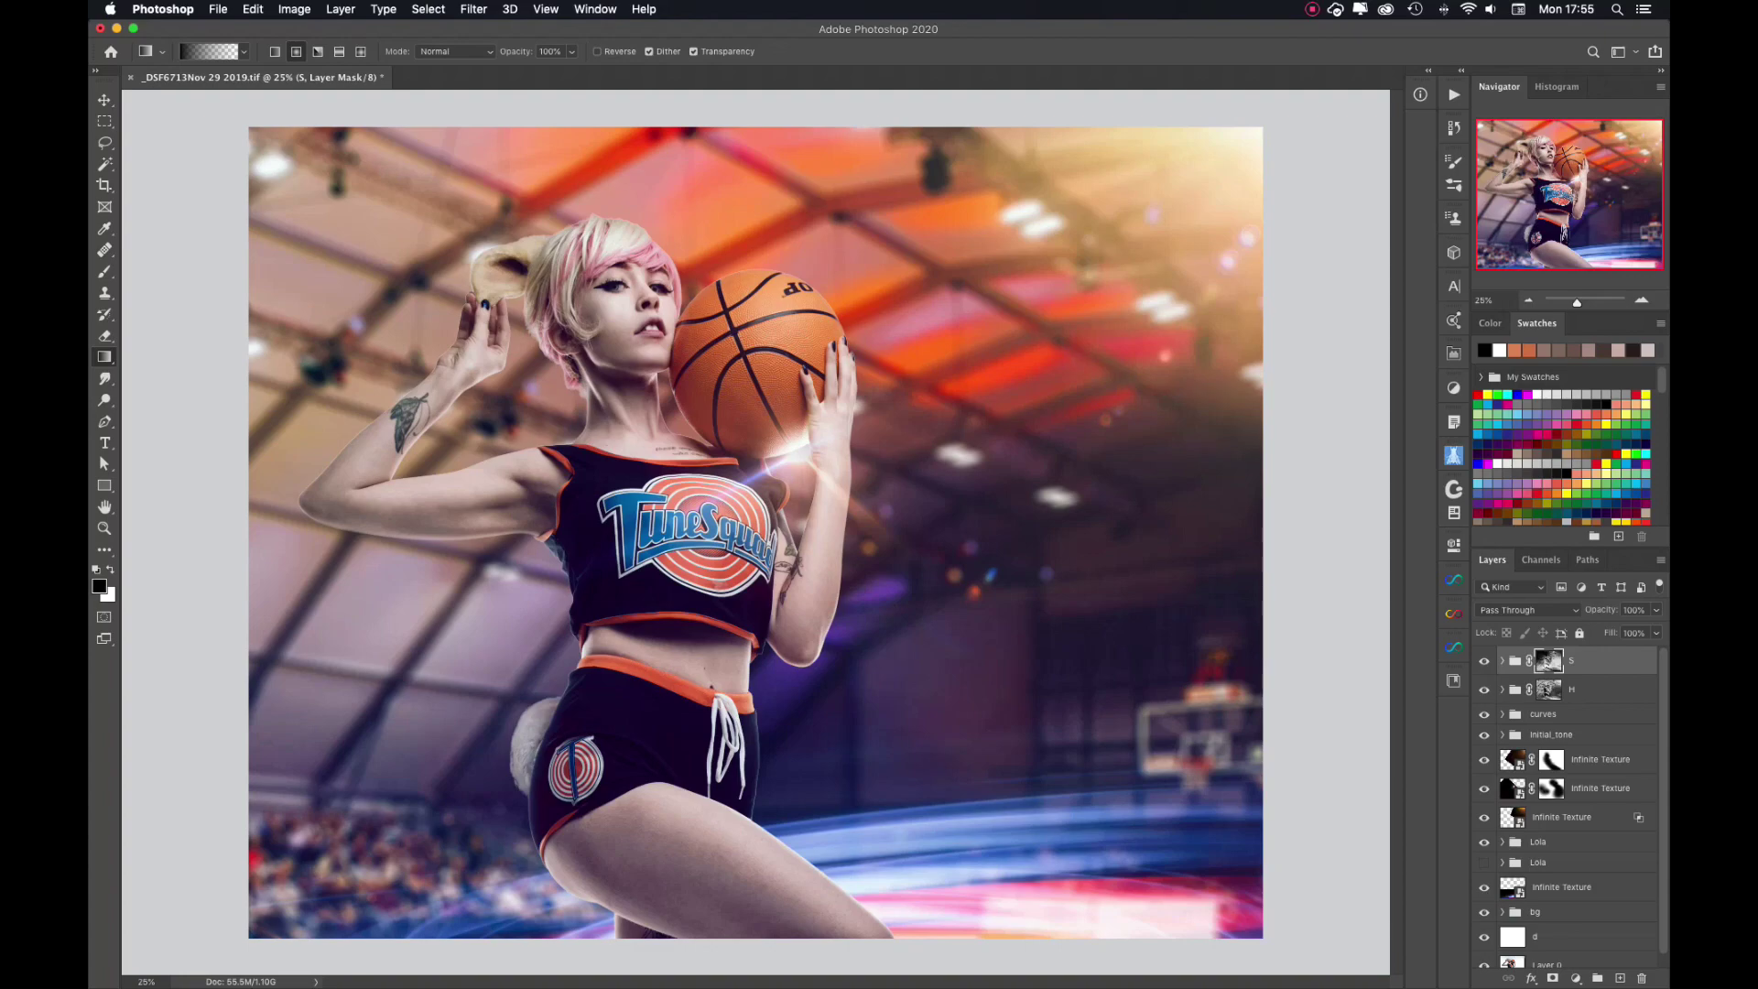
Select the H dodge-and-burn group and hide it to compare the effect.
{"action": "left_click", "coordinate": [1556, 689]}
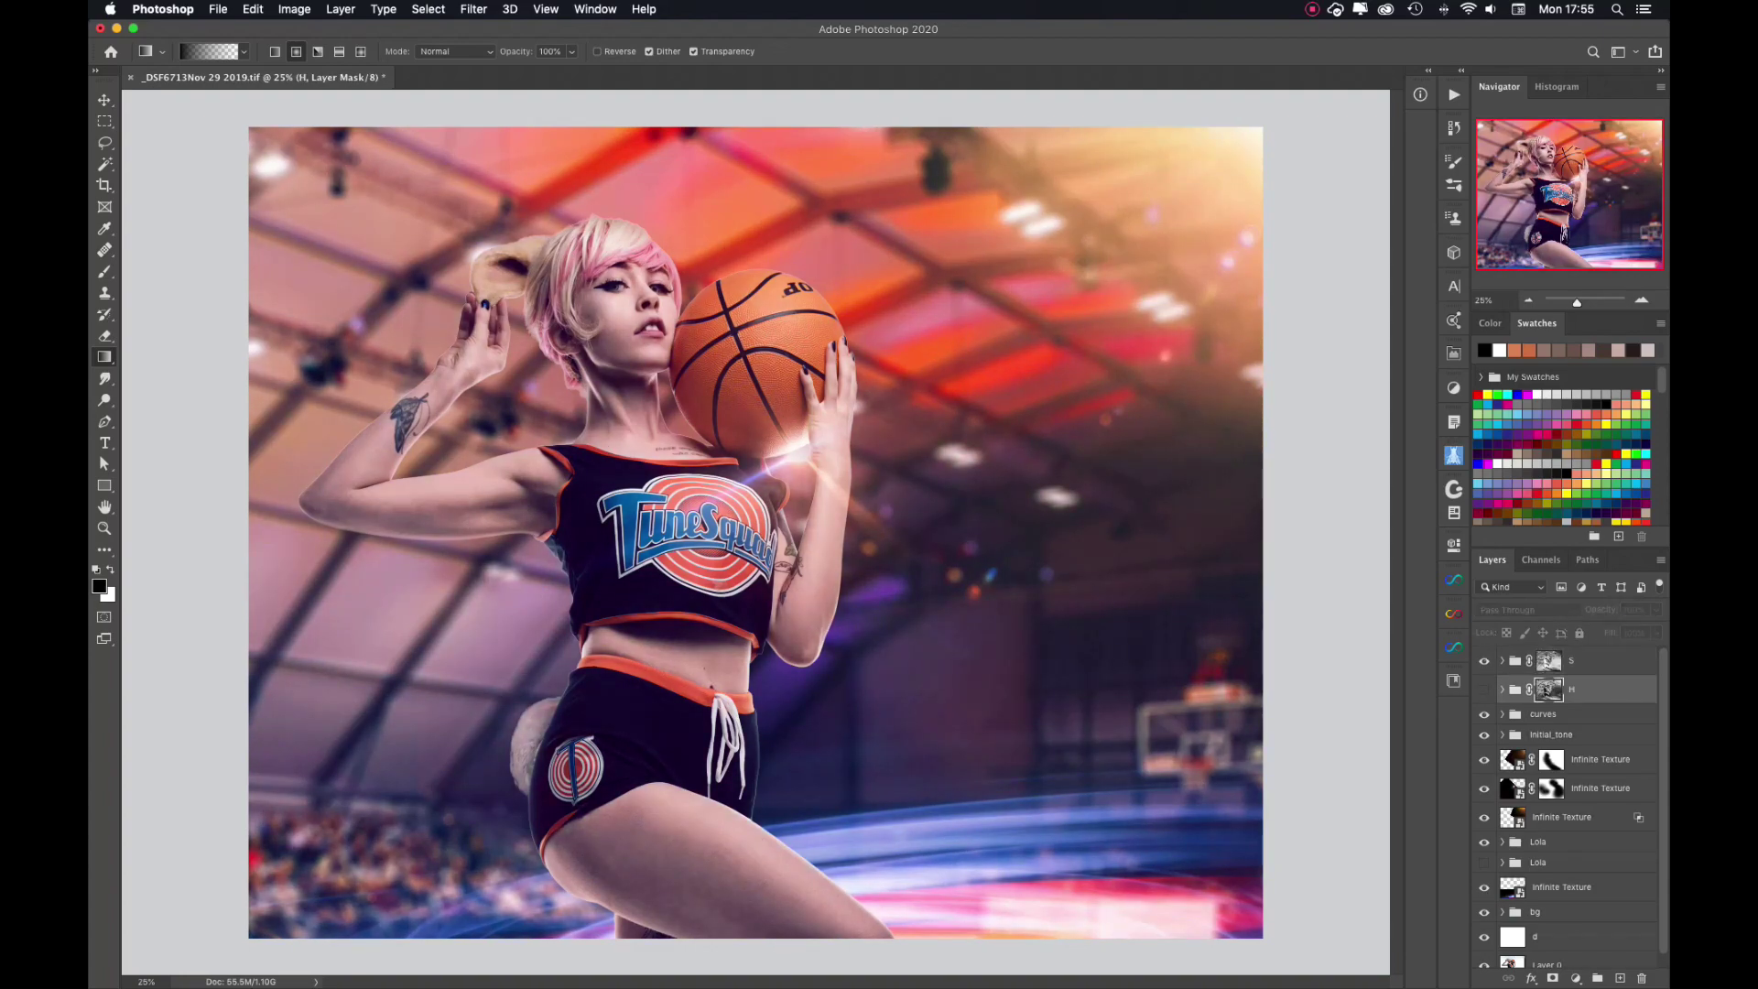
{"action": "left_click", "coordinate": [1485, 689]}
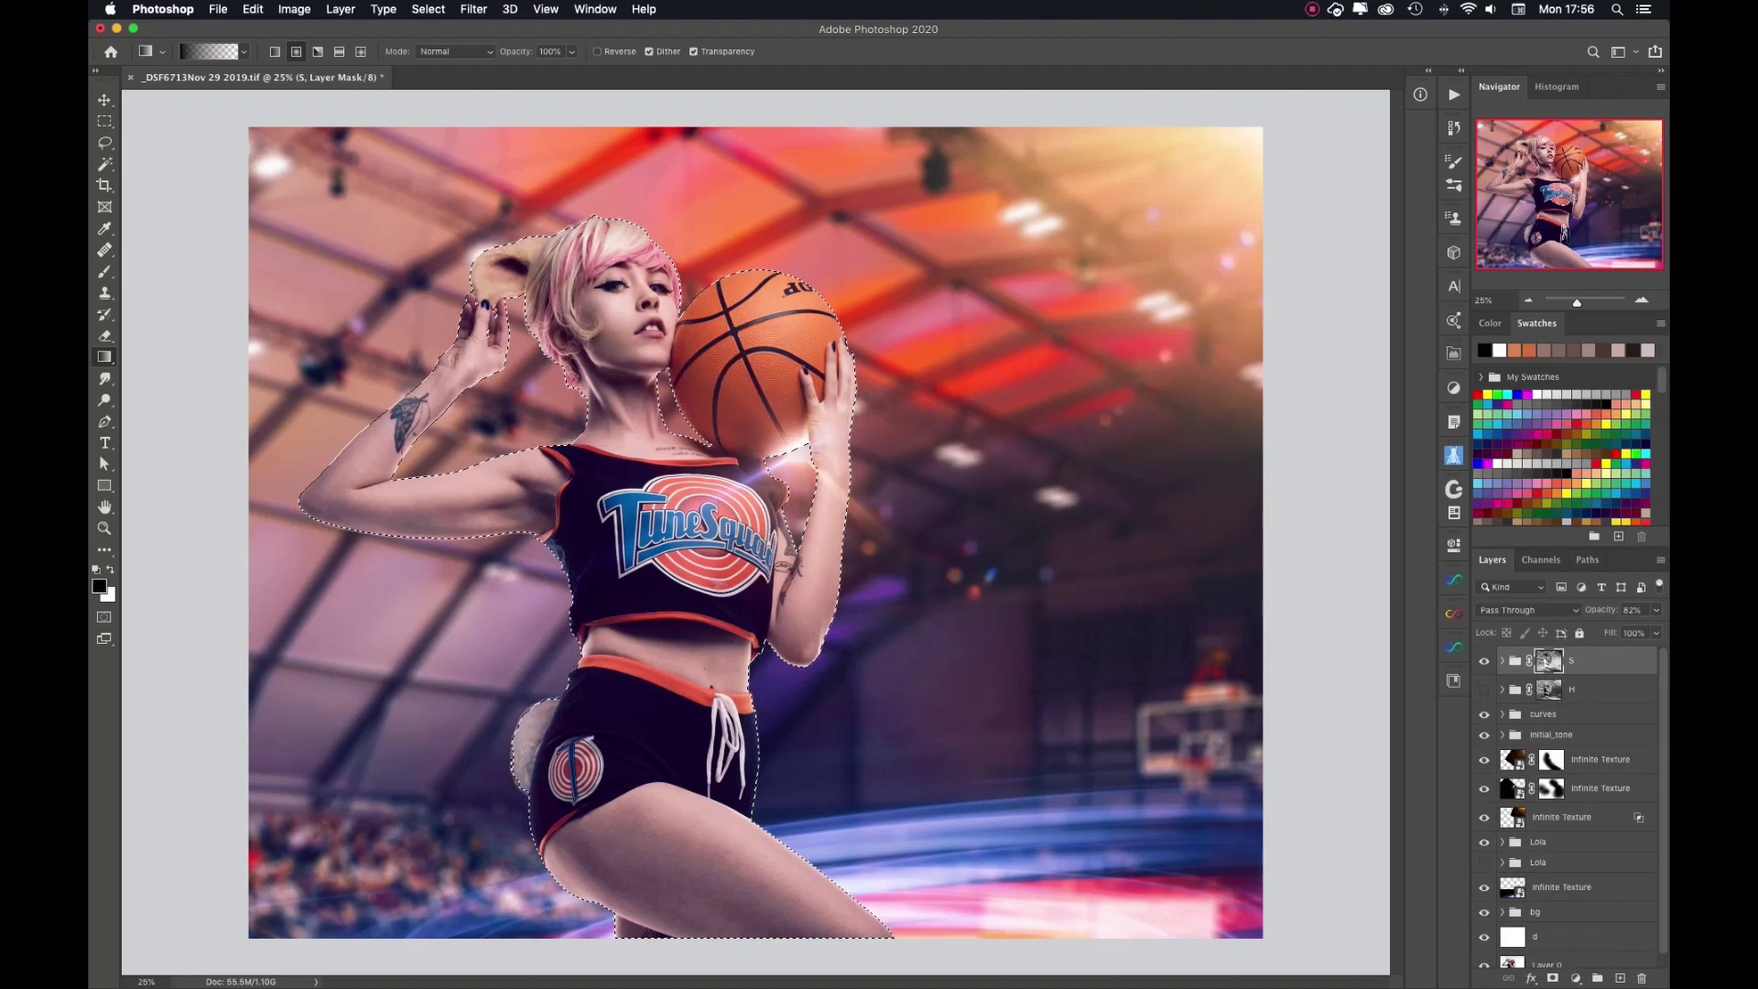
Show the S group, drop the selection and add a colorized Hue/Saturation adjustment.
{"action": "left_click", "coordinate": [1484, 660]}
{"action": "key", "text": "ctrl+d"}
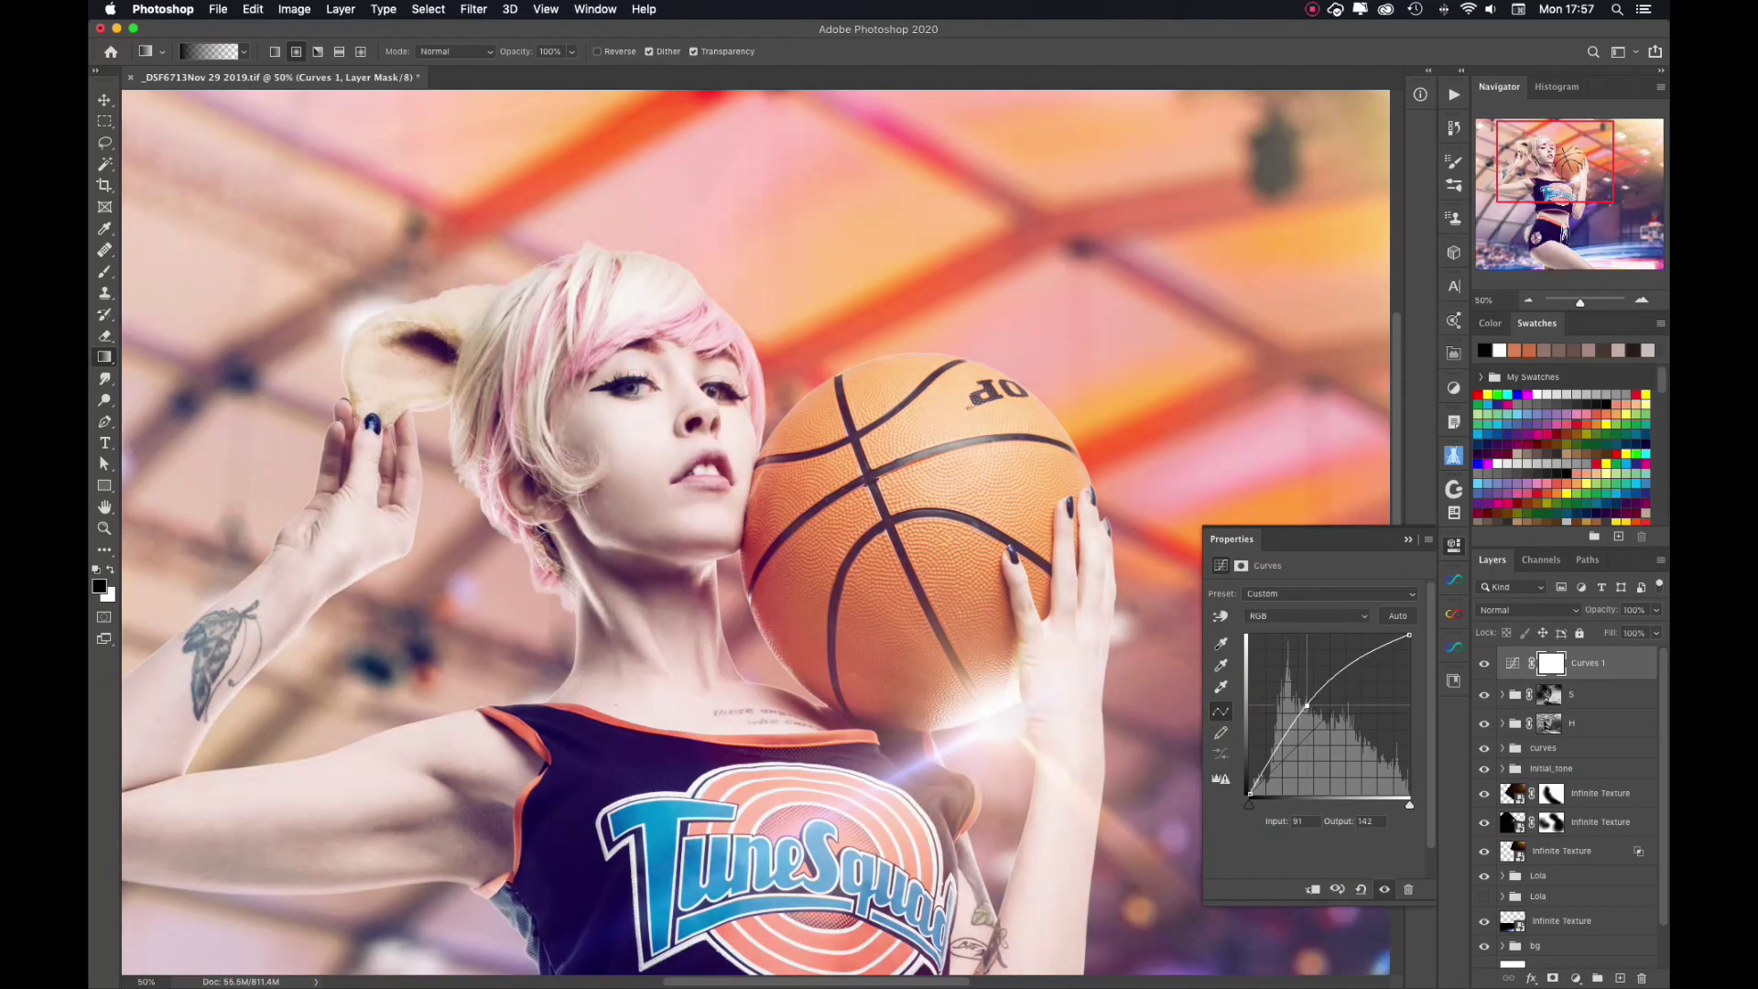
{"action": "left_click", "coordinate": [1576, 978]}
{"action": "left_click", "coordinate": [1556, 793]}
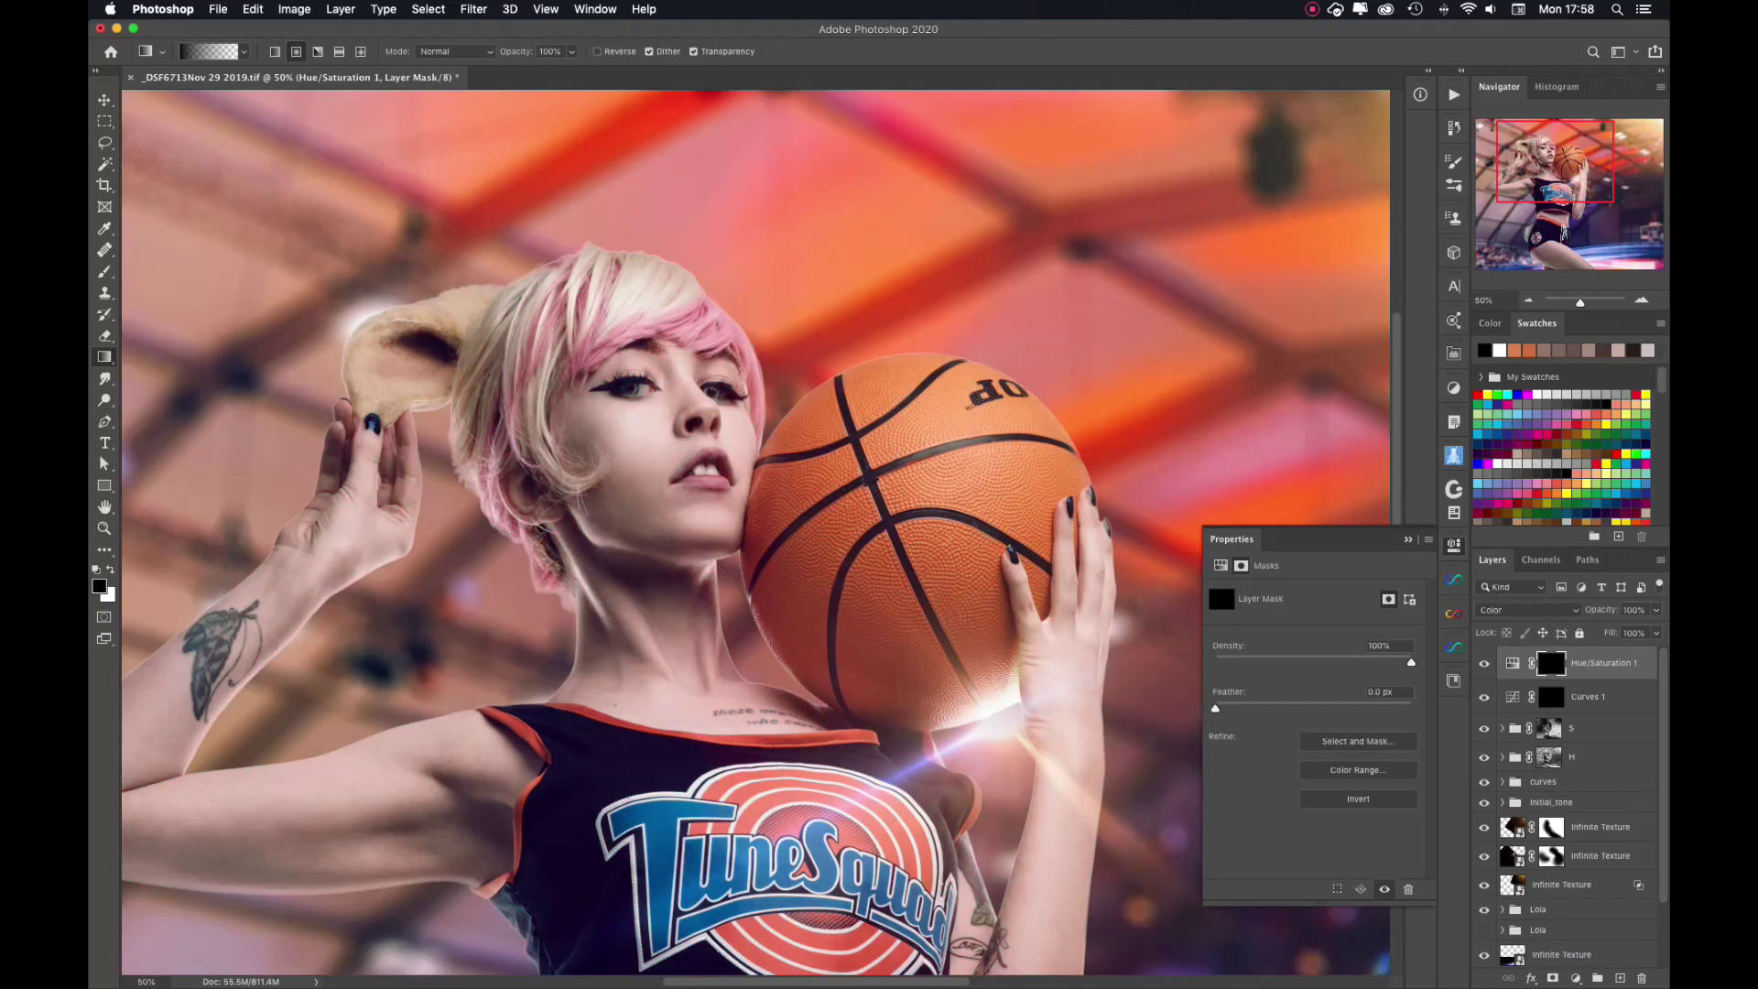
Paint white over the eyes on the teal tint mask, then select Curves 1.
{"action": "key", "text": "ctrl+1"}
{"action": "key", "text": "b"}
{"action": "key", "text": "x"}
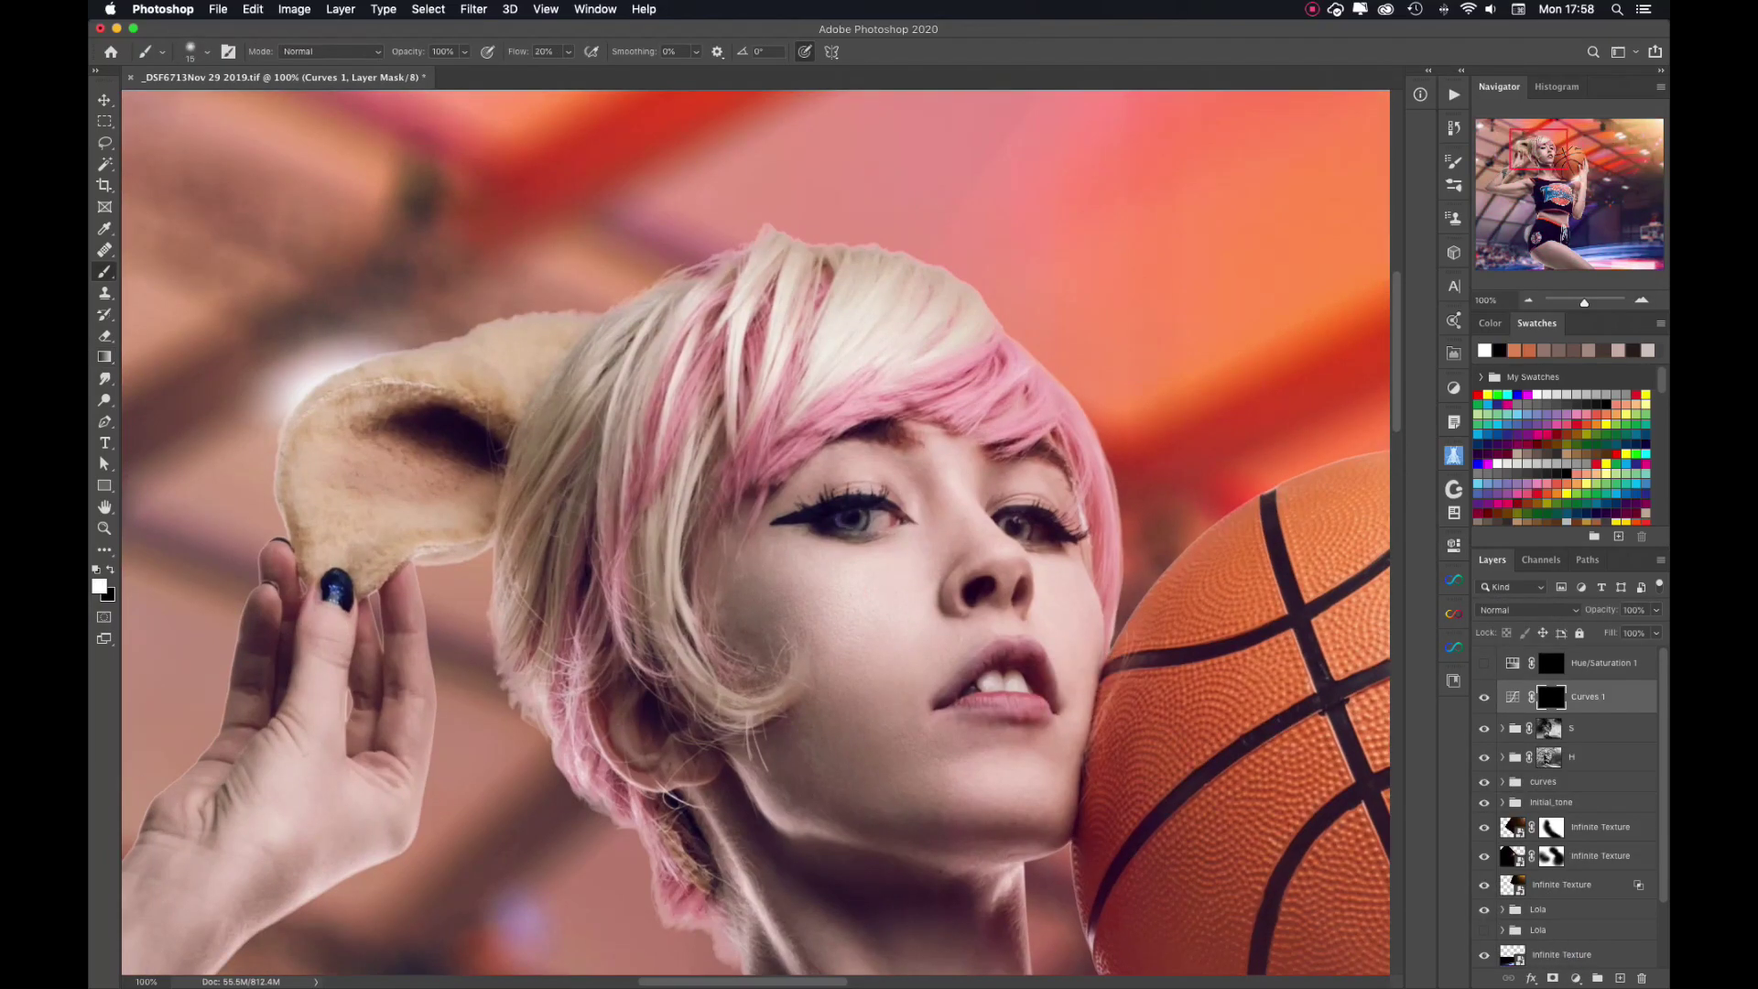
{"action": "left_click", "coordinate": [1484, 662]}
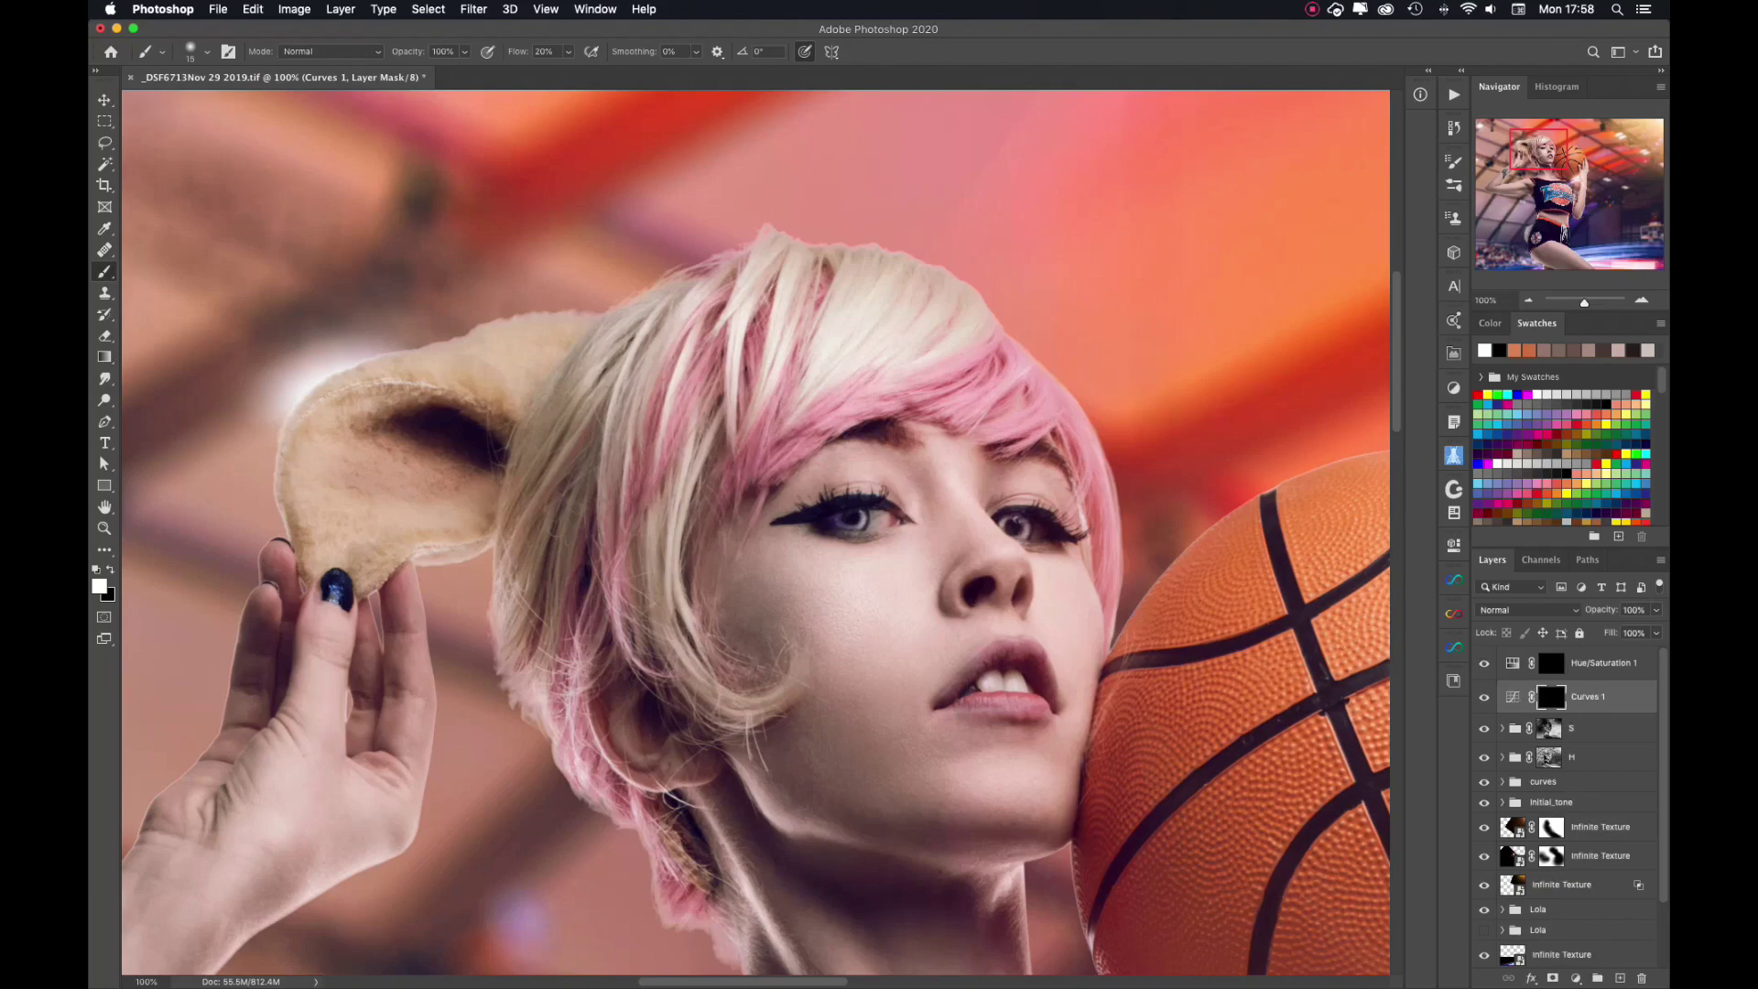
{"action": "left_click", "coordinate": [1602, 662]}
{"action": "left_click", "coordinate": [1520, 697]}
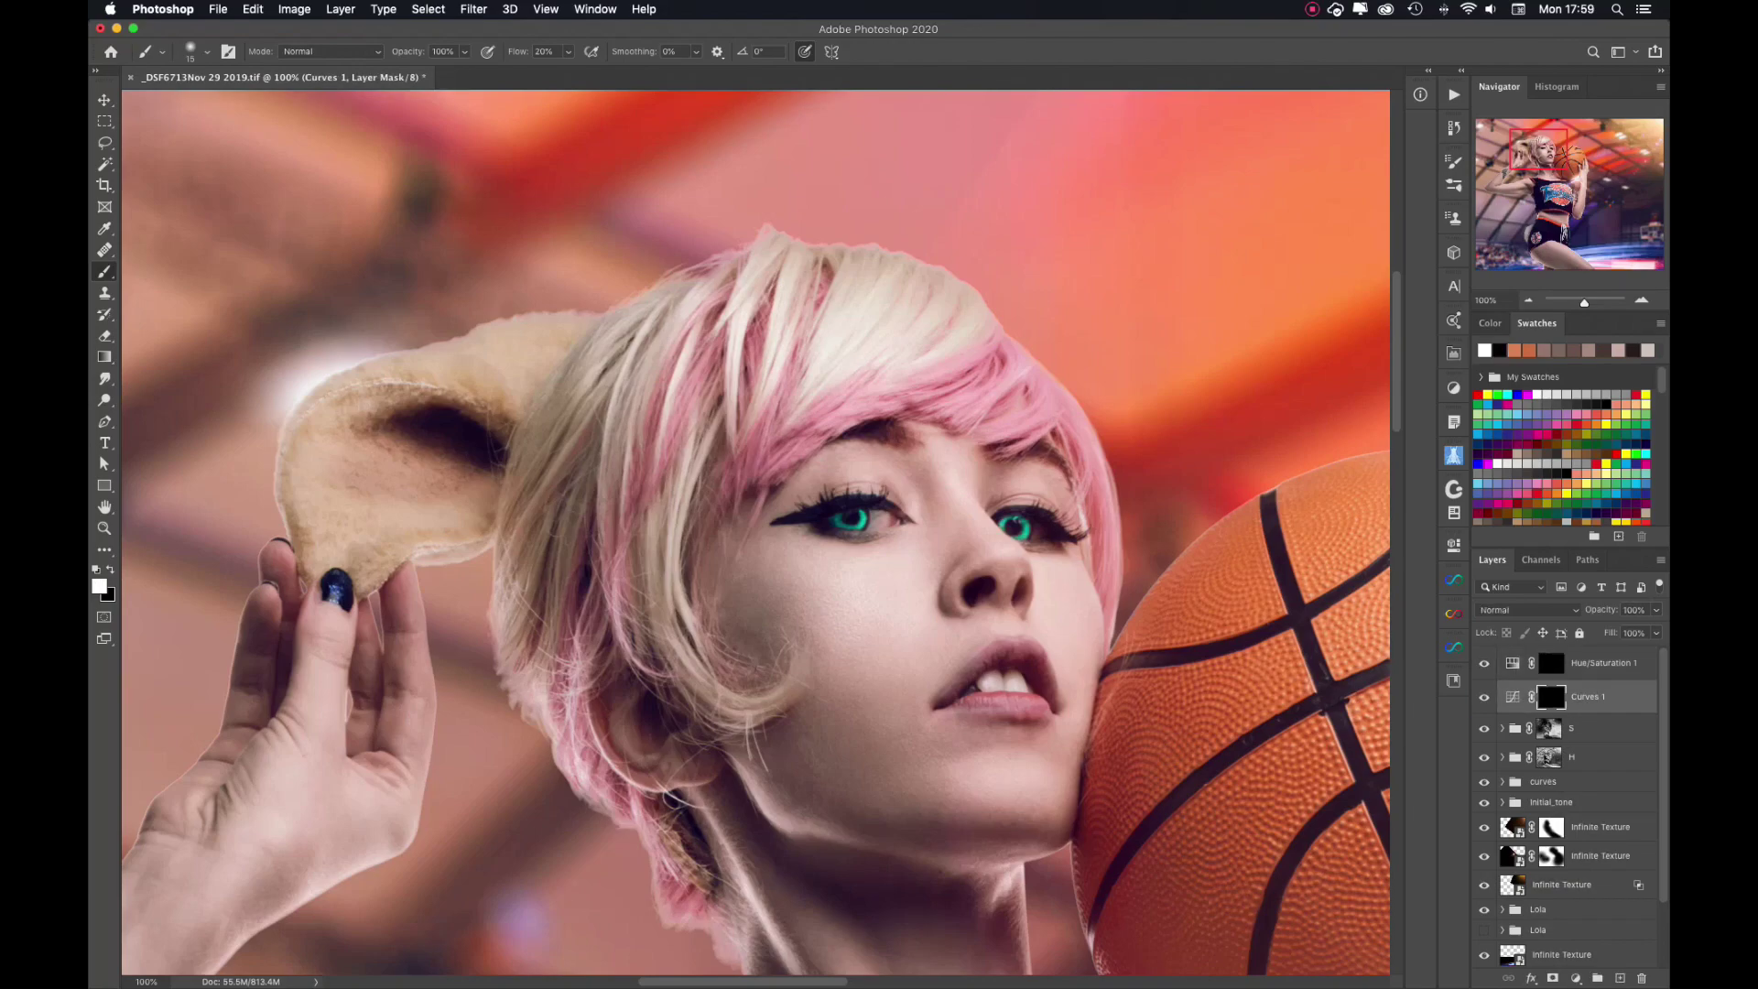
Lower the Curves 1 opacity to 10% and select the Hue/Saturation 1 eye tint.
{"action": "key", "text": "v"}
{"action": "key", "text": "1"}
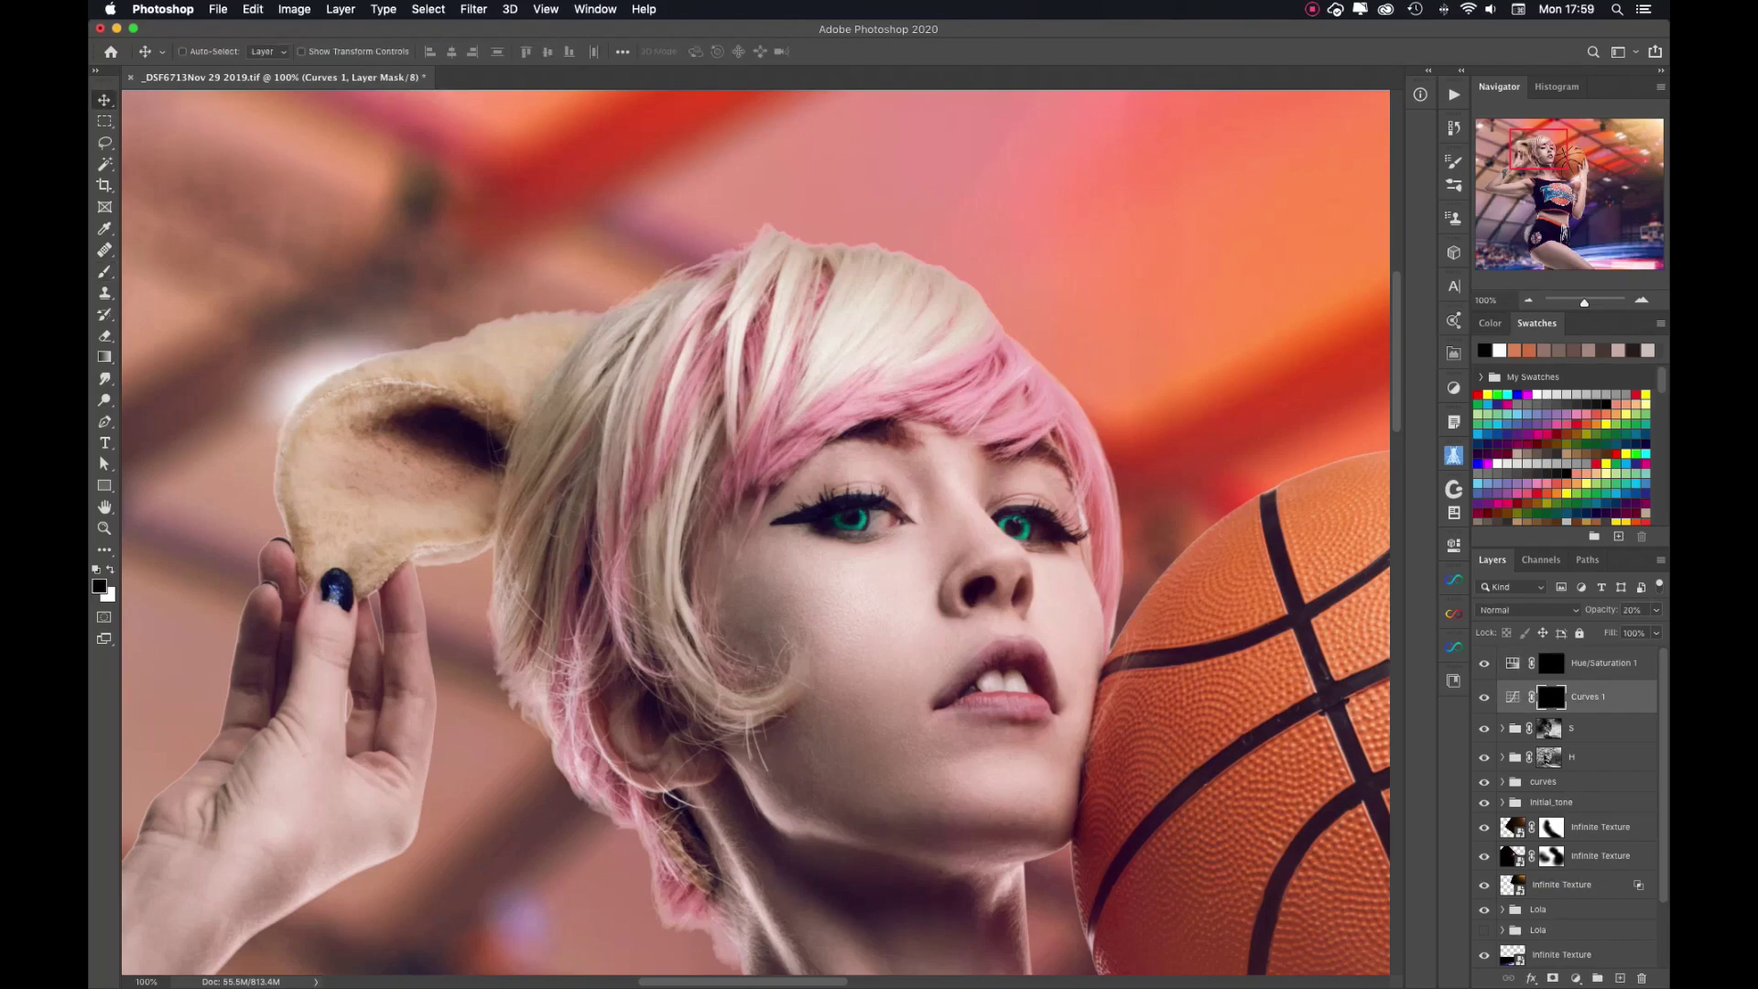
{"action": "left_click", "coordinate": [1512, 662]}
{"action": "type", "text": "spec"}
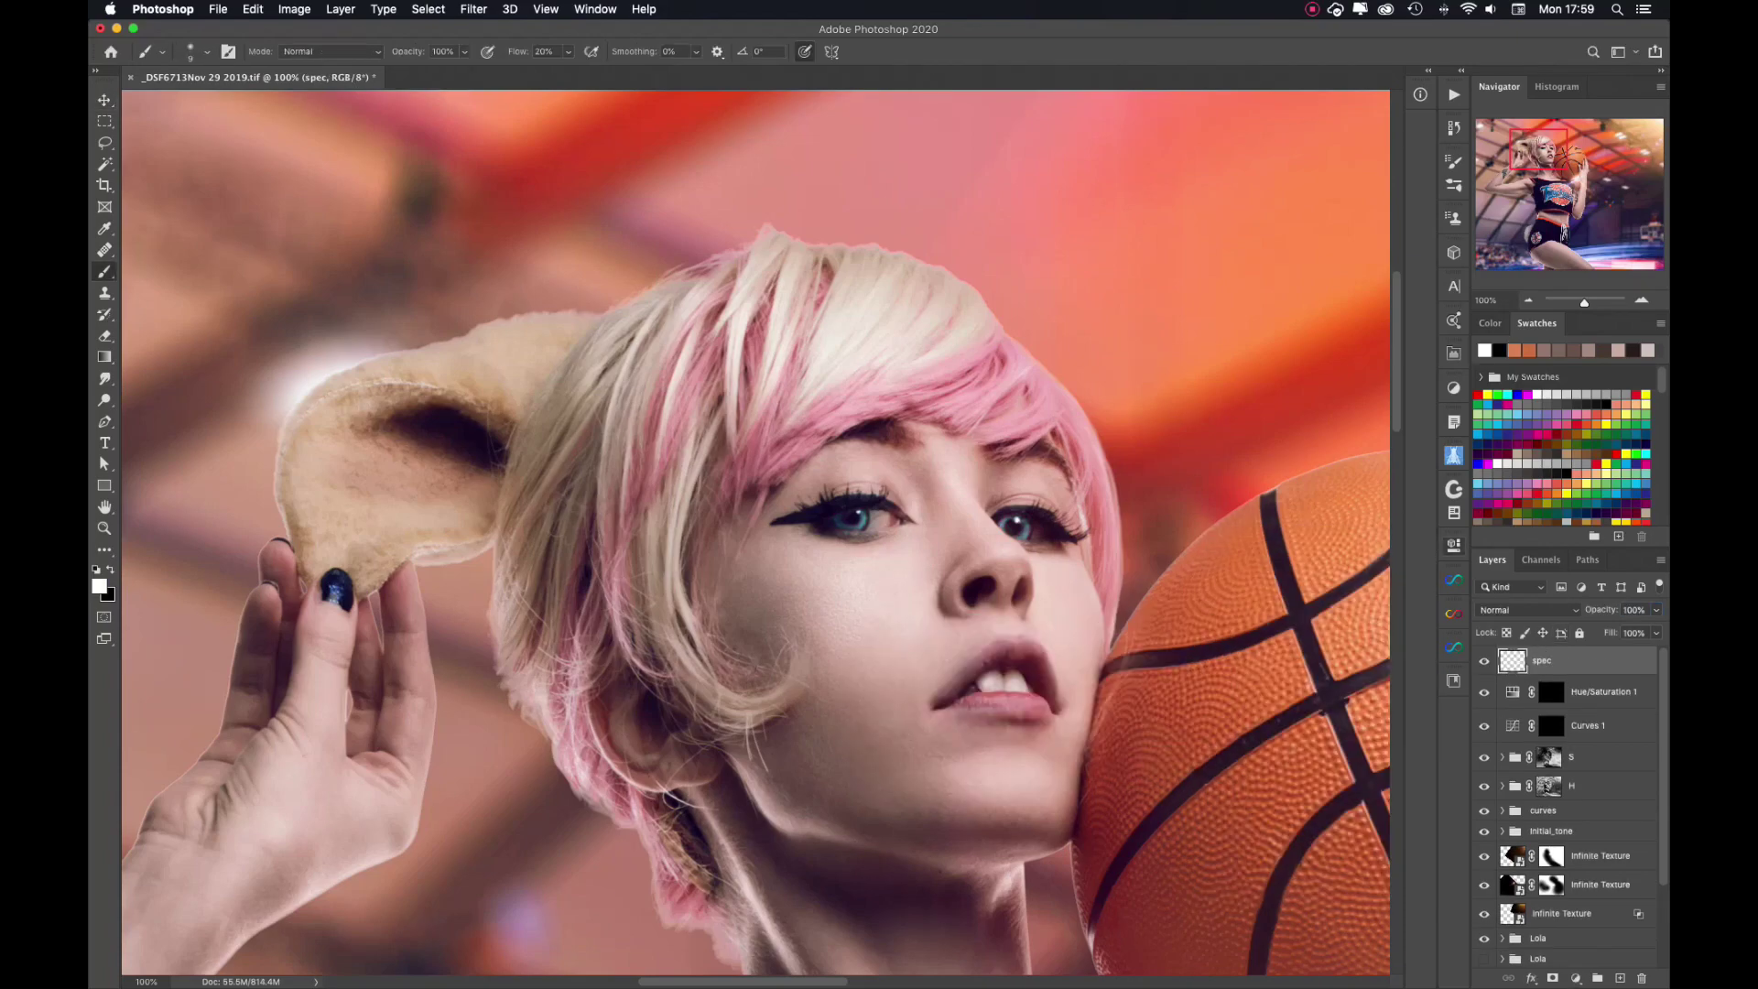
Gaussian-blur the spec highlights, then add a layer named w with a layer style.
{"action": "left_click", "coordinate": [474, 9]}
{"action": "left_click", "coordinate": [742, 267]}
{"action": "key", "text": "Return"}
{"action": "type", "text": "w"}
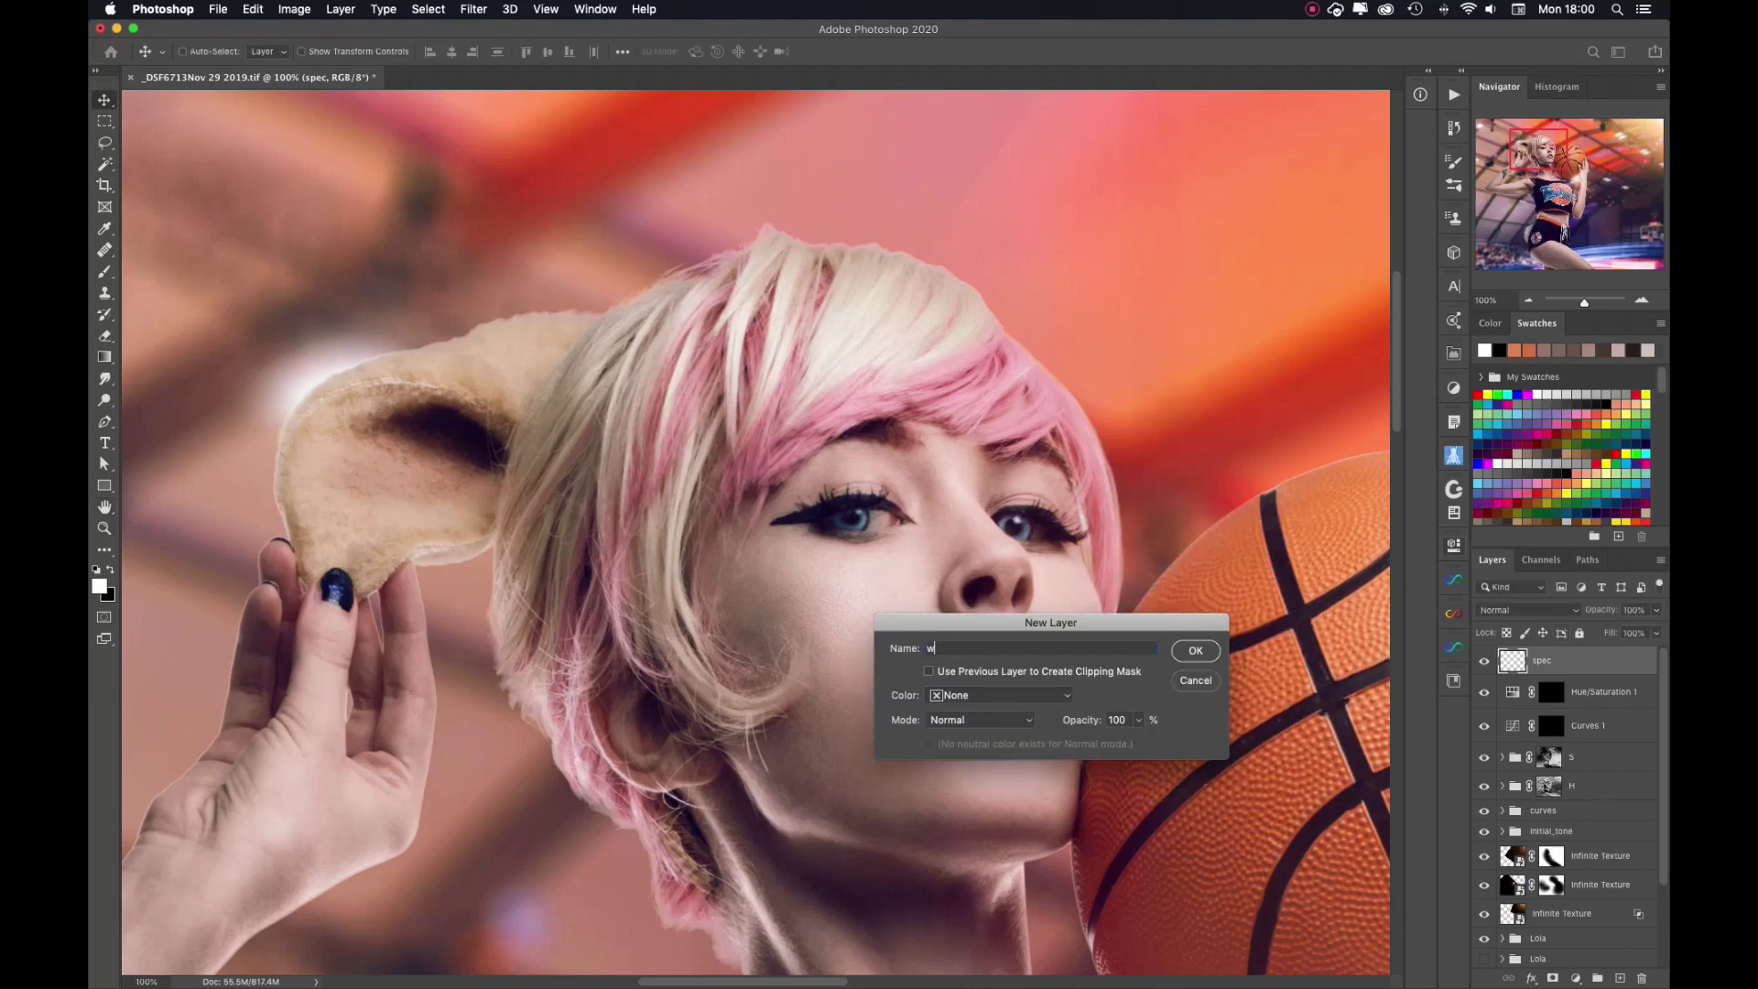
{"action": "key", "text": "Return"}
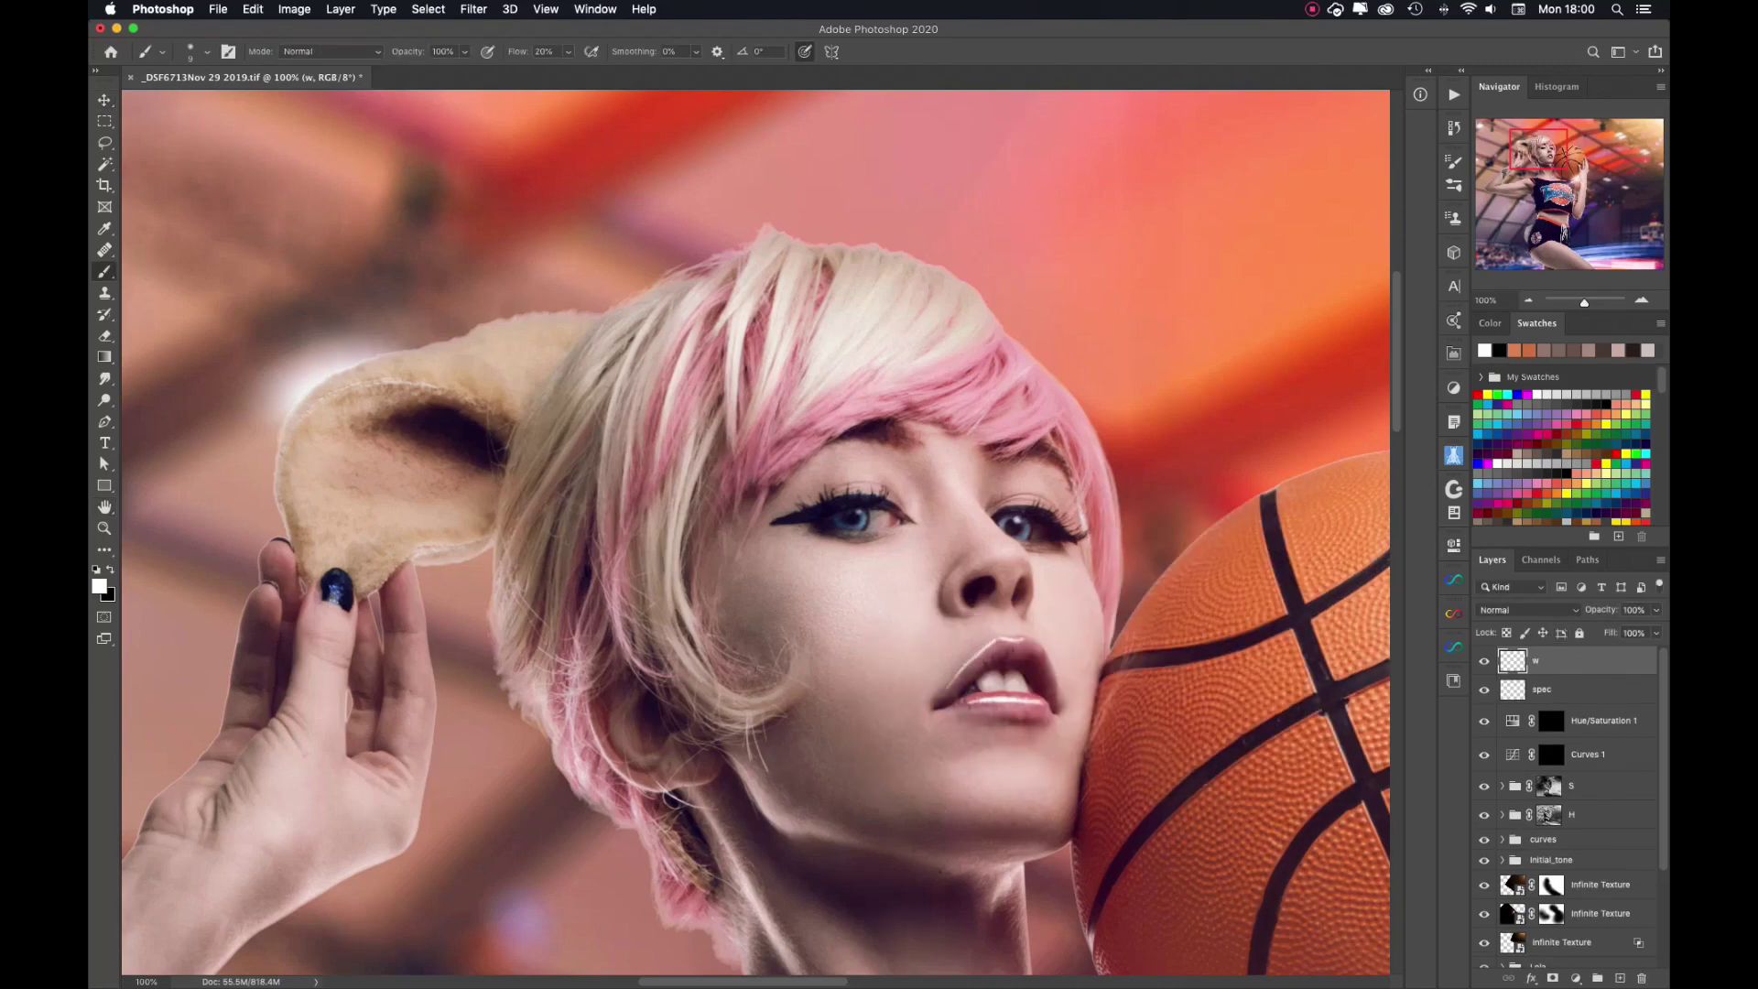
{"action": "key", "text": "Return"}
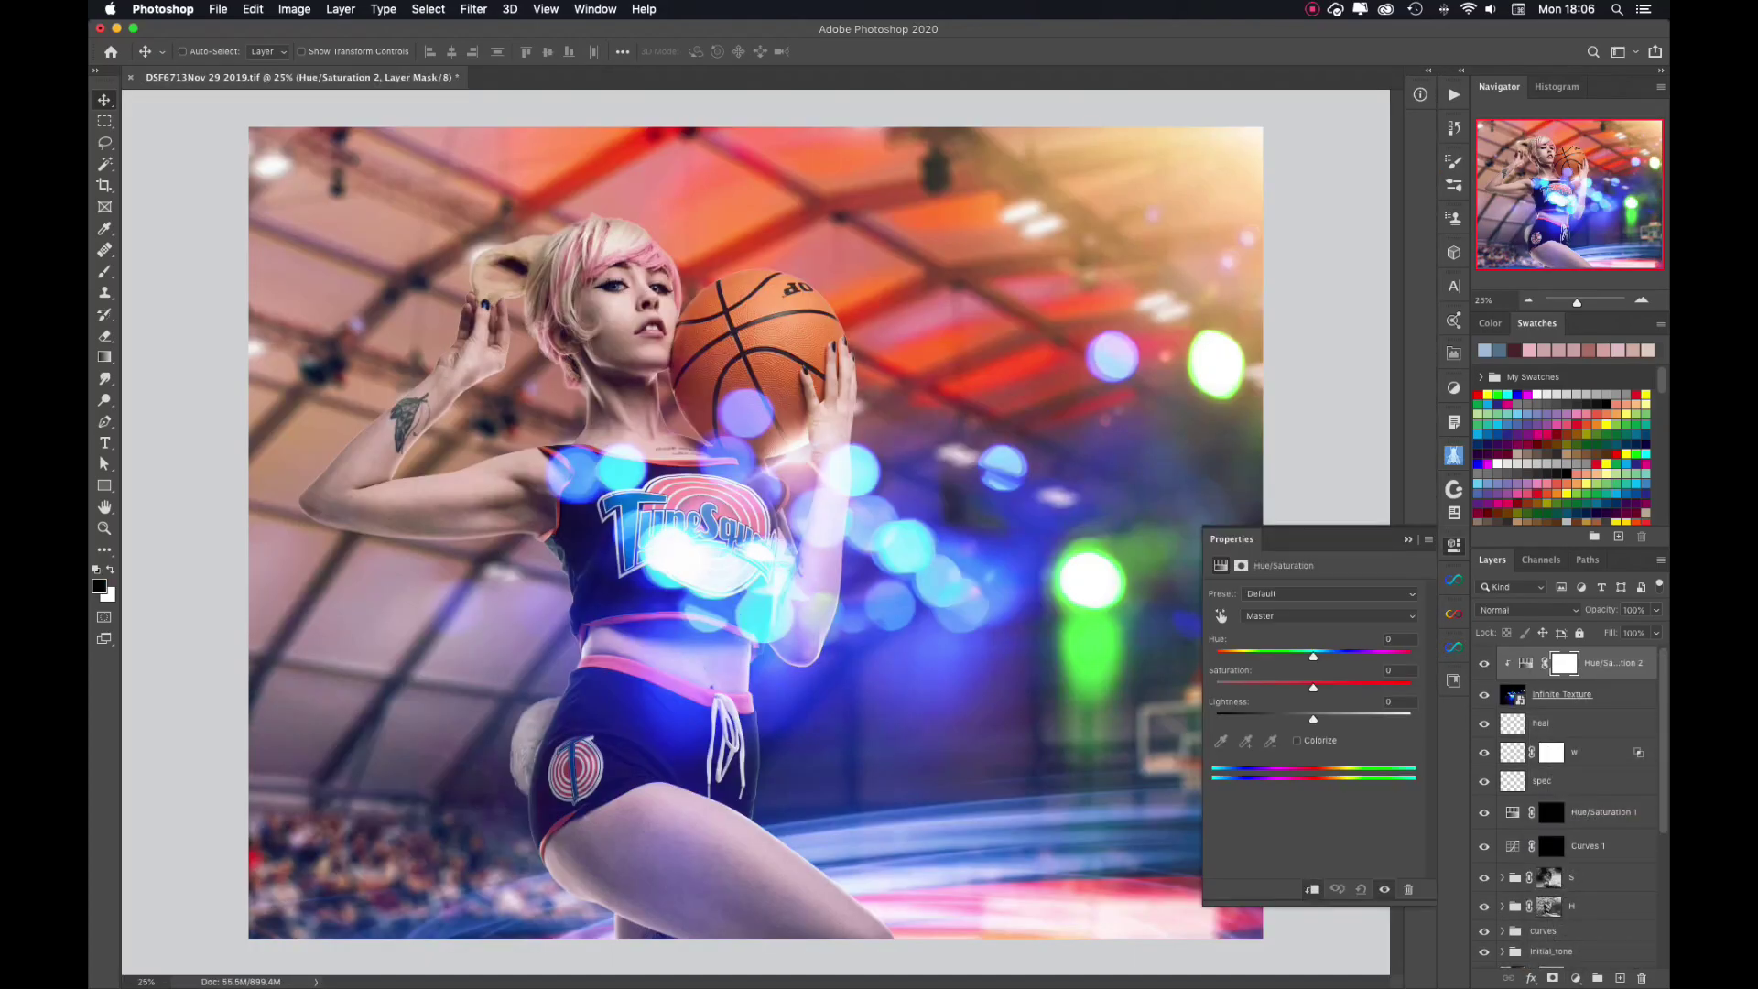
Shift the bokeh texture's hue so the lights glow blue on the right side.
{"action": "left_click_drag", "start_coordinate": [1335, 657], "coordinate": [1391, 657]}
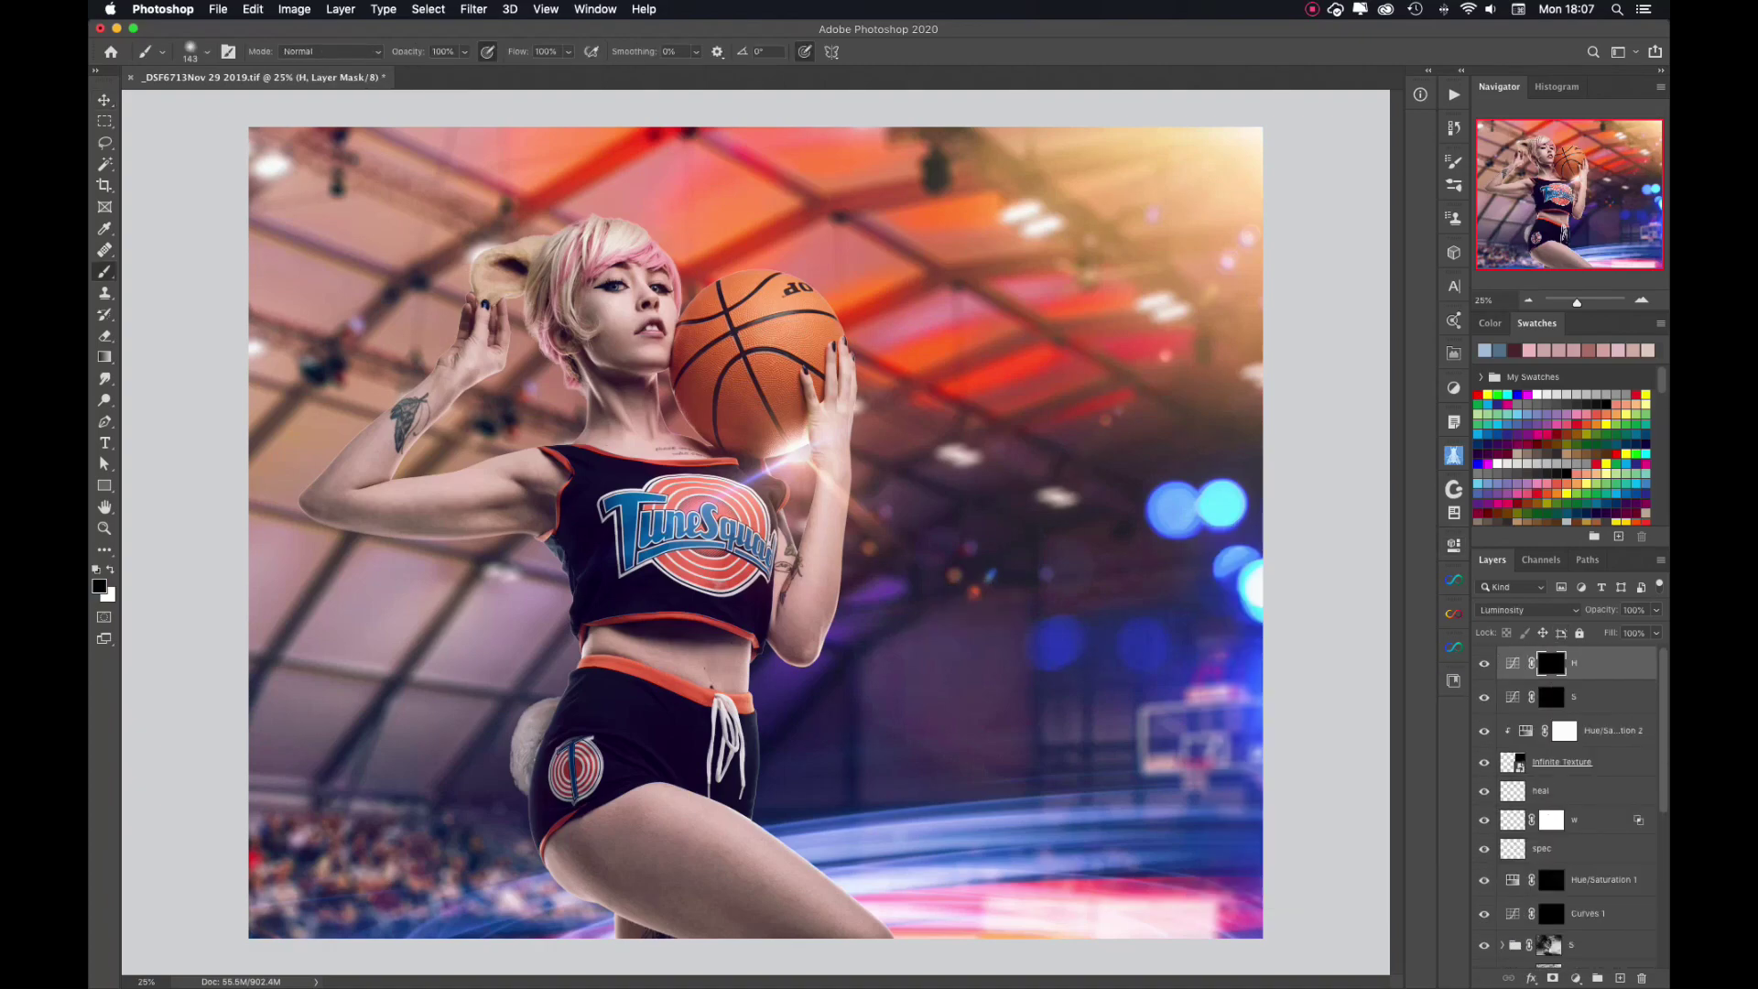
Open the bokeh layer's Blending Options, then shrink the brush to paint the S mask on the cheek.
{"action": "double_click", "coordinate": [1612, 762]}
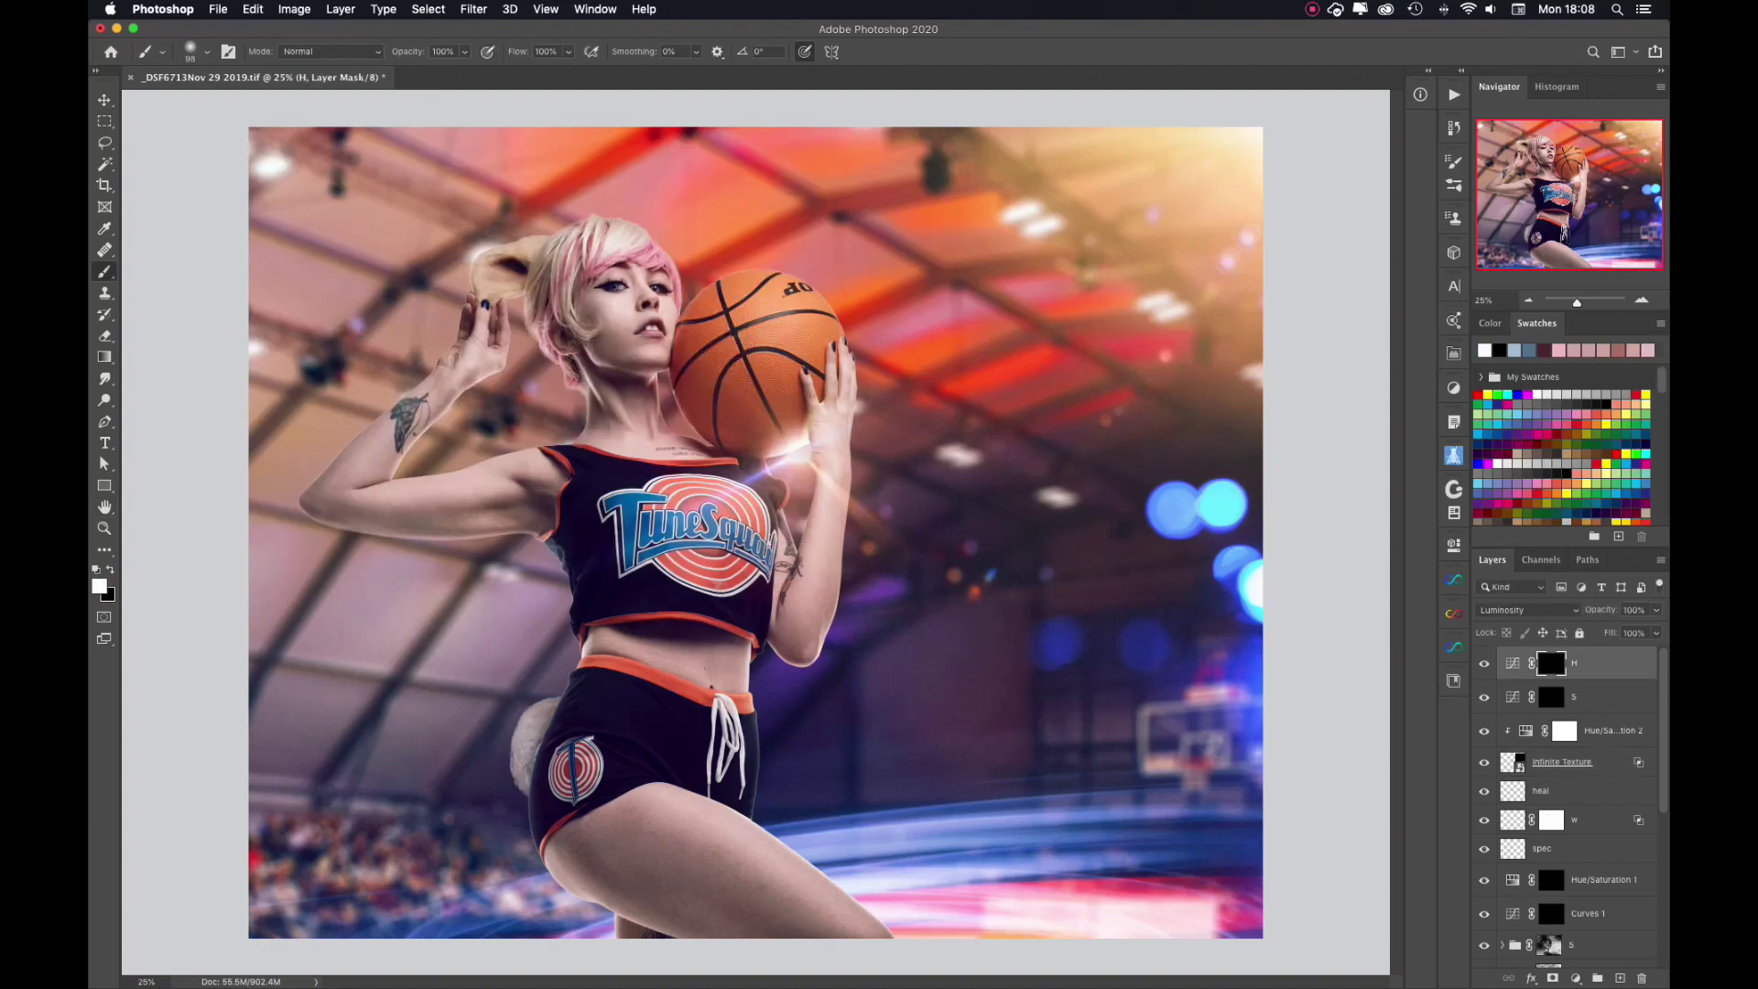
{"action": "scroll", "coordinate": [855, 491], "scroll_direction": "up", "scroll_amount": 2}
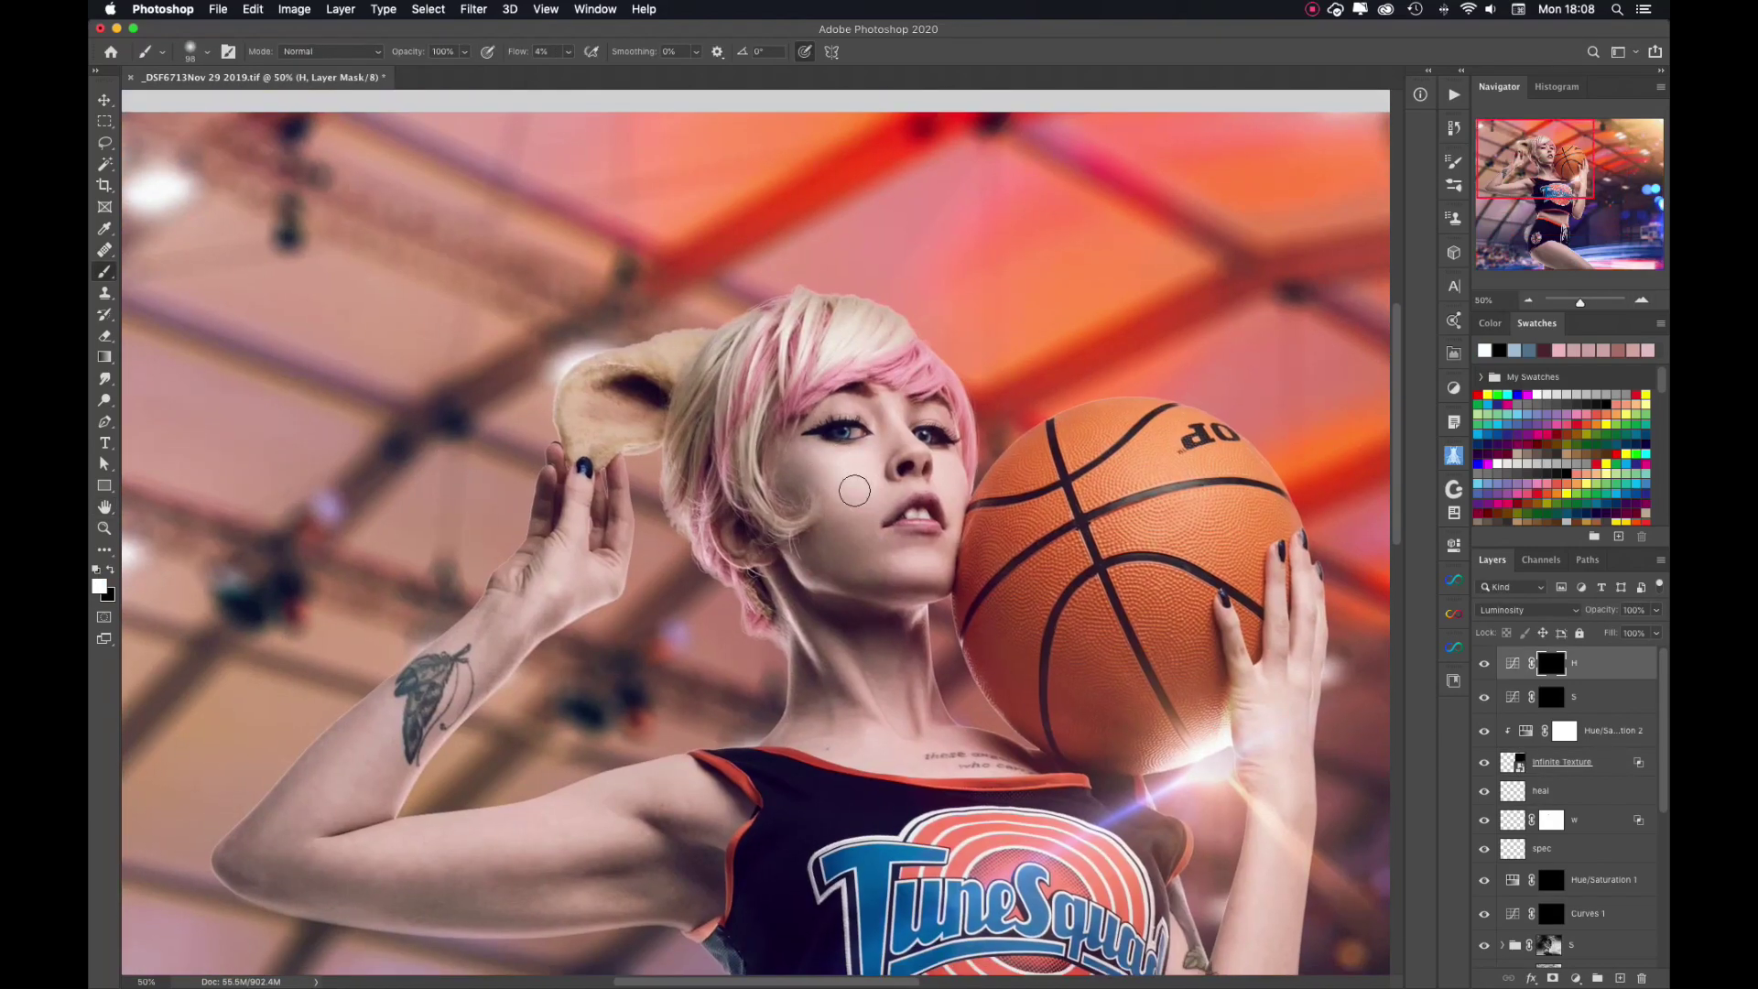
{"action": "left_click_drag", "start_coordinate": [861, 538], "coordinate": [838, 538]}
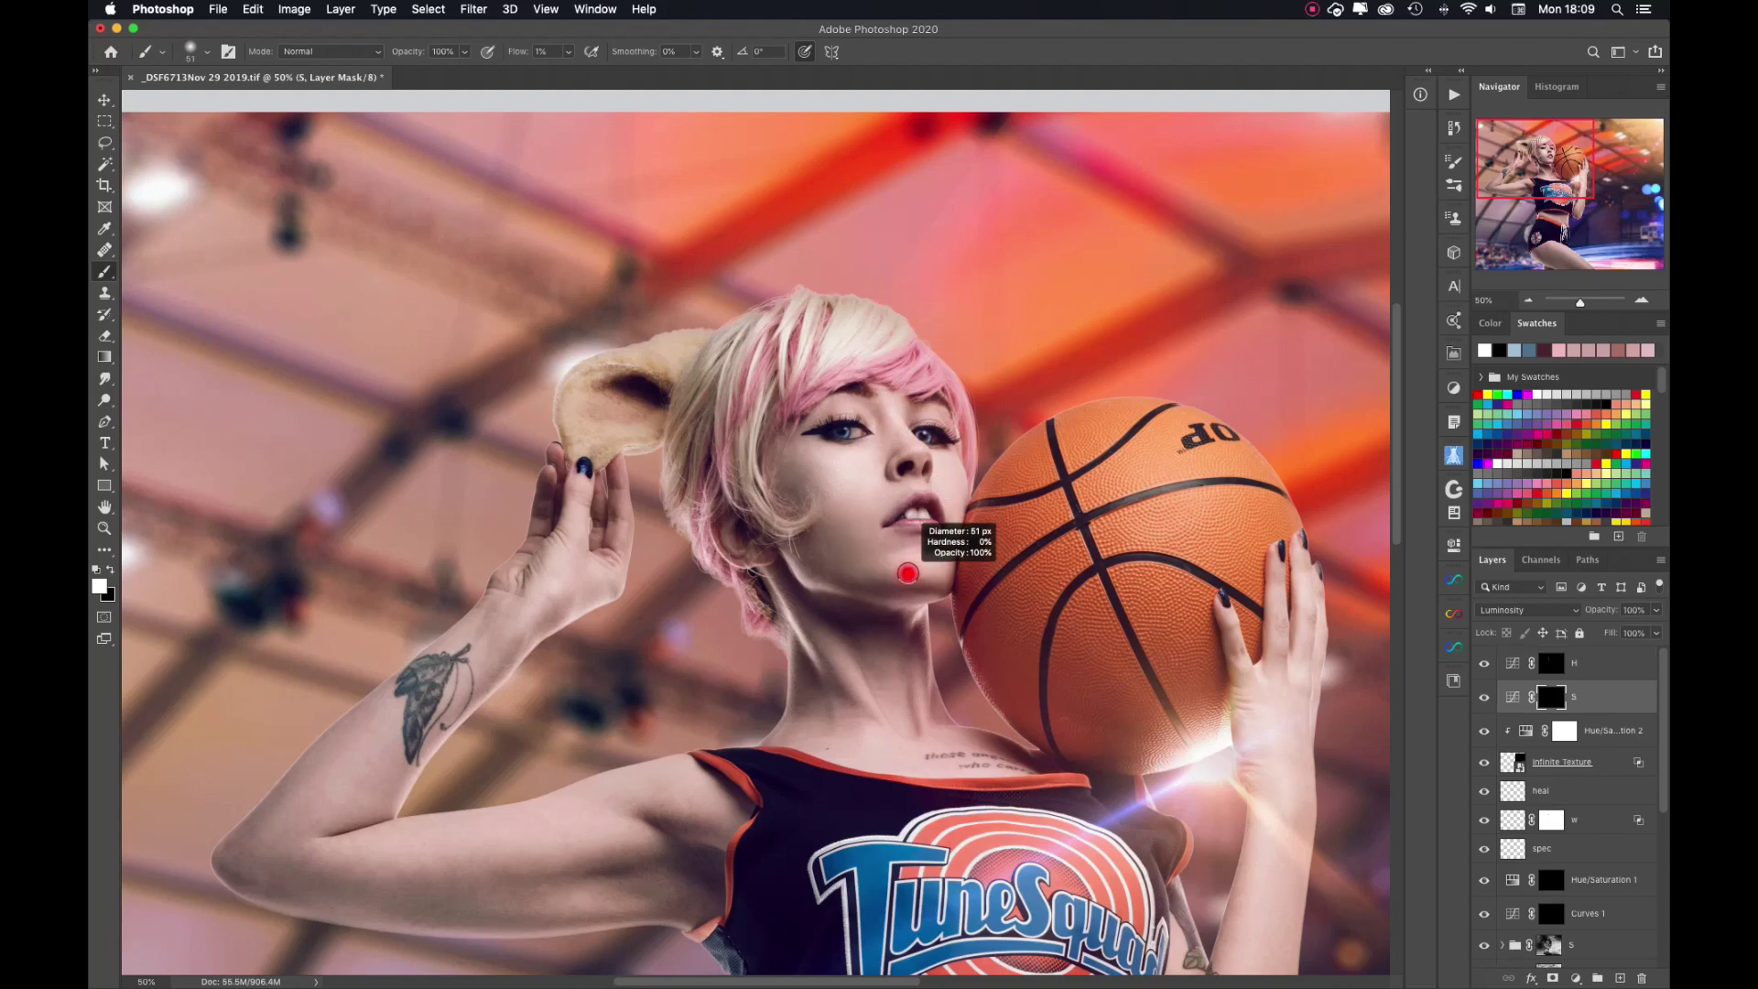
{"action": "key", "text": "alt+bracketleft"}
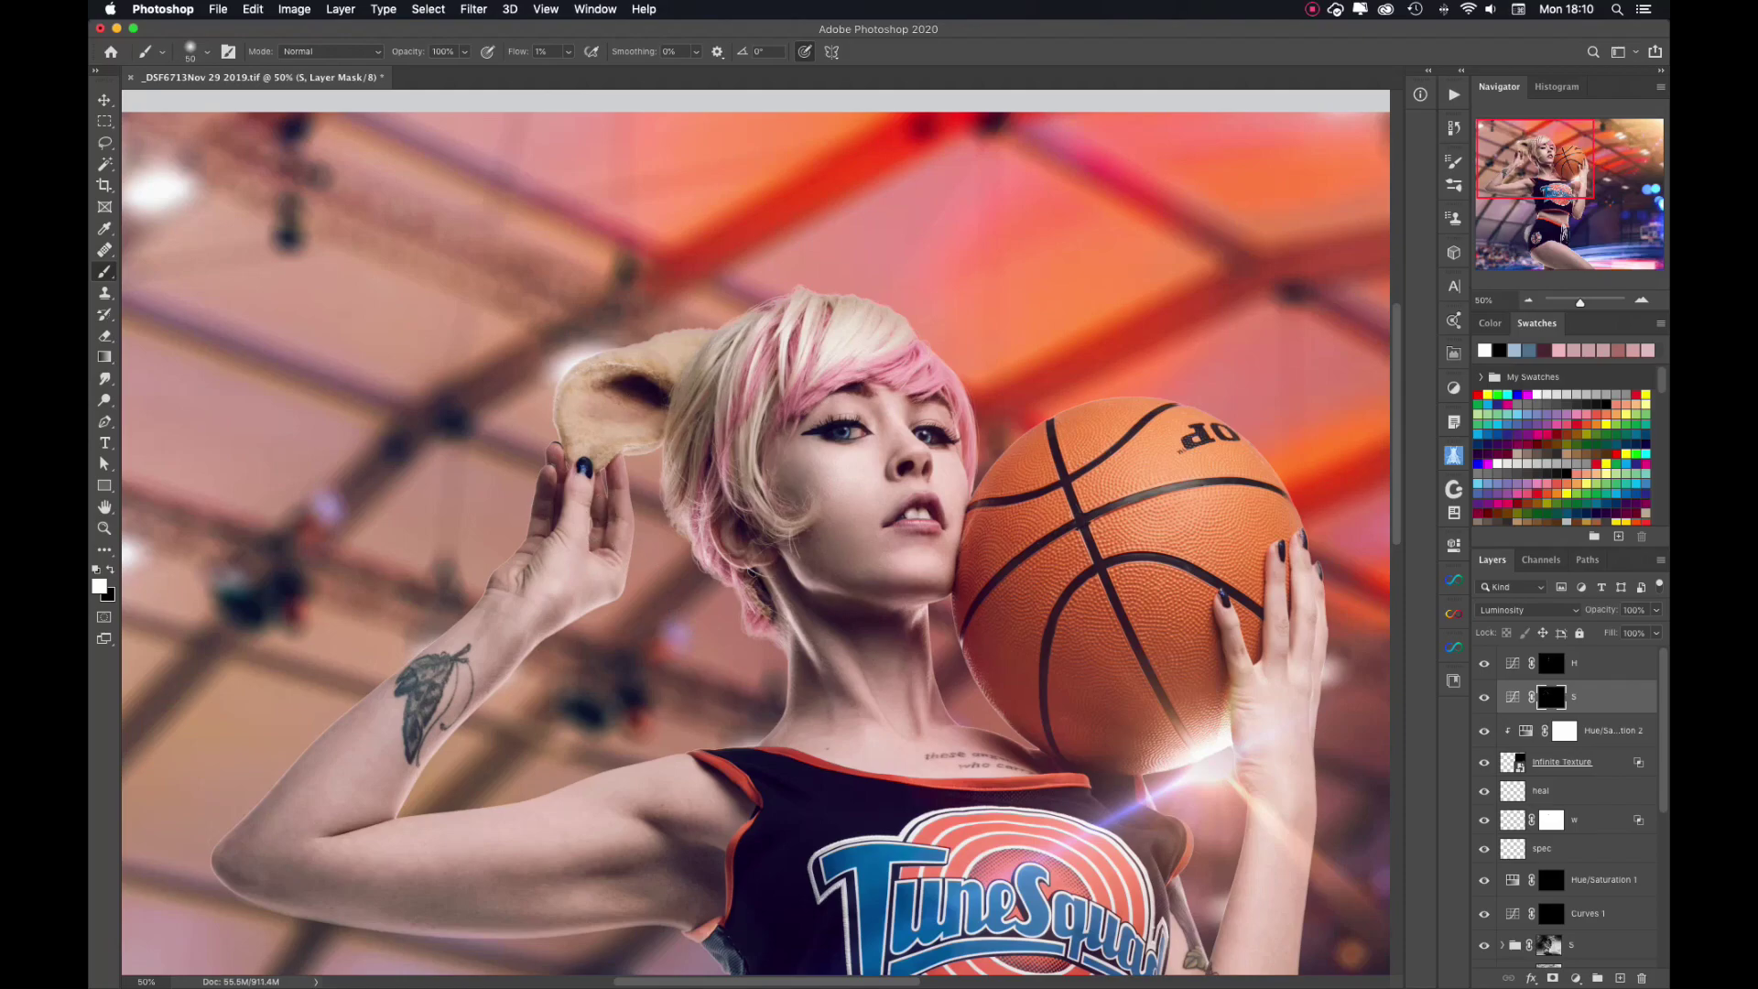
{"action": "scroll", "coordinate": [1083, 701], "scroll_direction": "down", "scroll_amount": 4}
{"action": "scroll", "coordinate": [1083, 700], "scroll_direction": "down", "scroll_amount": 3}
{"action": "scroll", "coordinate": [1083, 701], "scroll_direction": "down", "scroll_amount": 2}
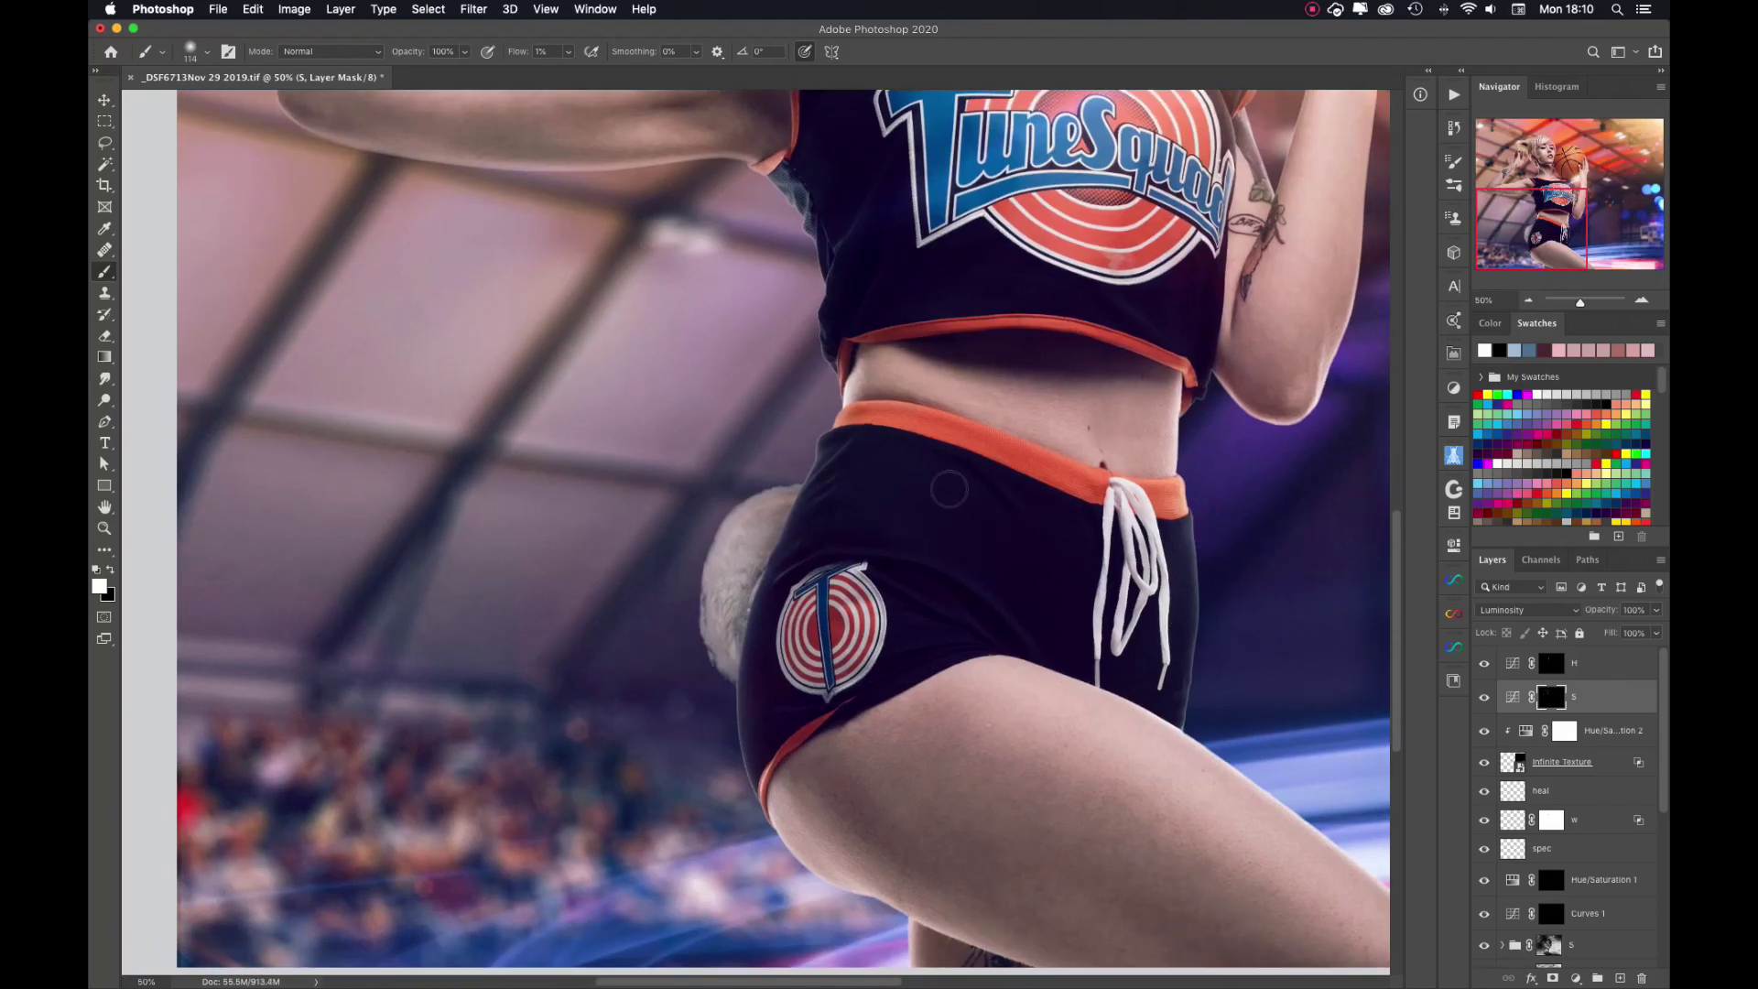
Set the soft brush to about 106 px and keep painting the S layer's mask toward the bottom edge.
{"action": "key", "text": "alt+bracketright"}
{"action": "left_click_drag", "start_coordinate": [1084, 701], "coordinate": [786, 560]}
{"action": "scroll", "coordinate": [886, 300], "scroll_direction": "up", "scroll_amount": 4}
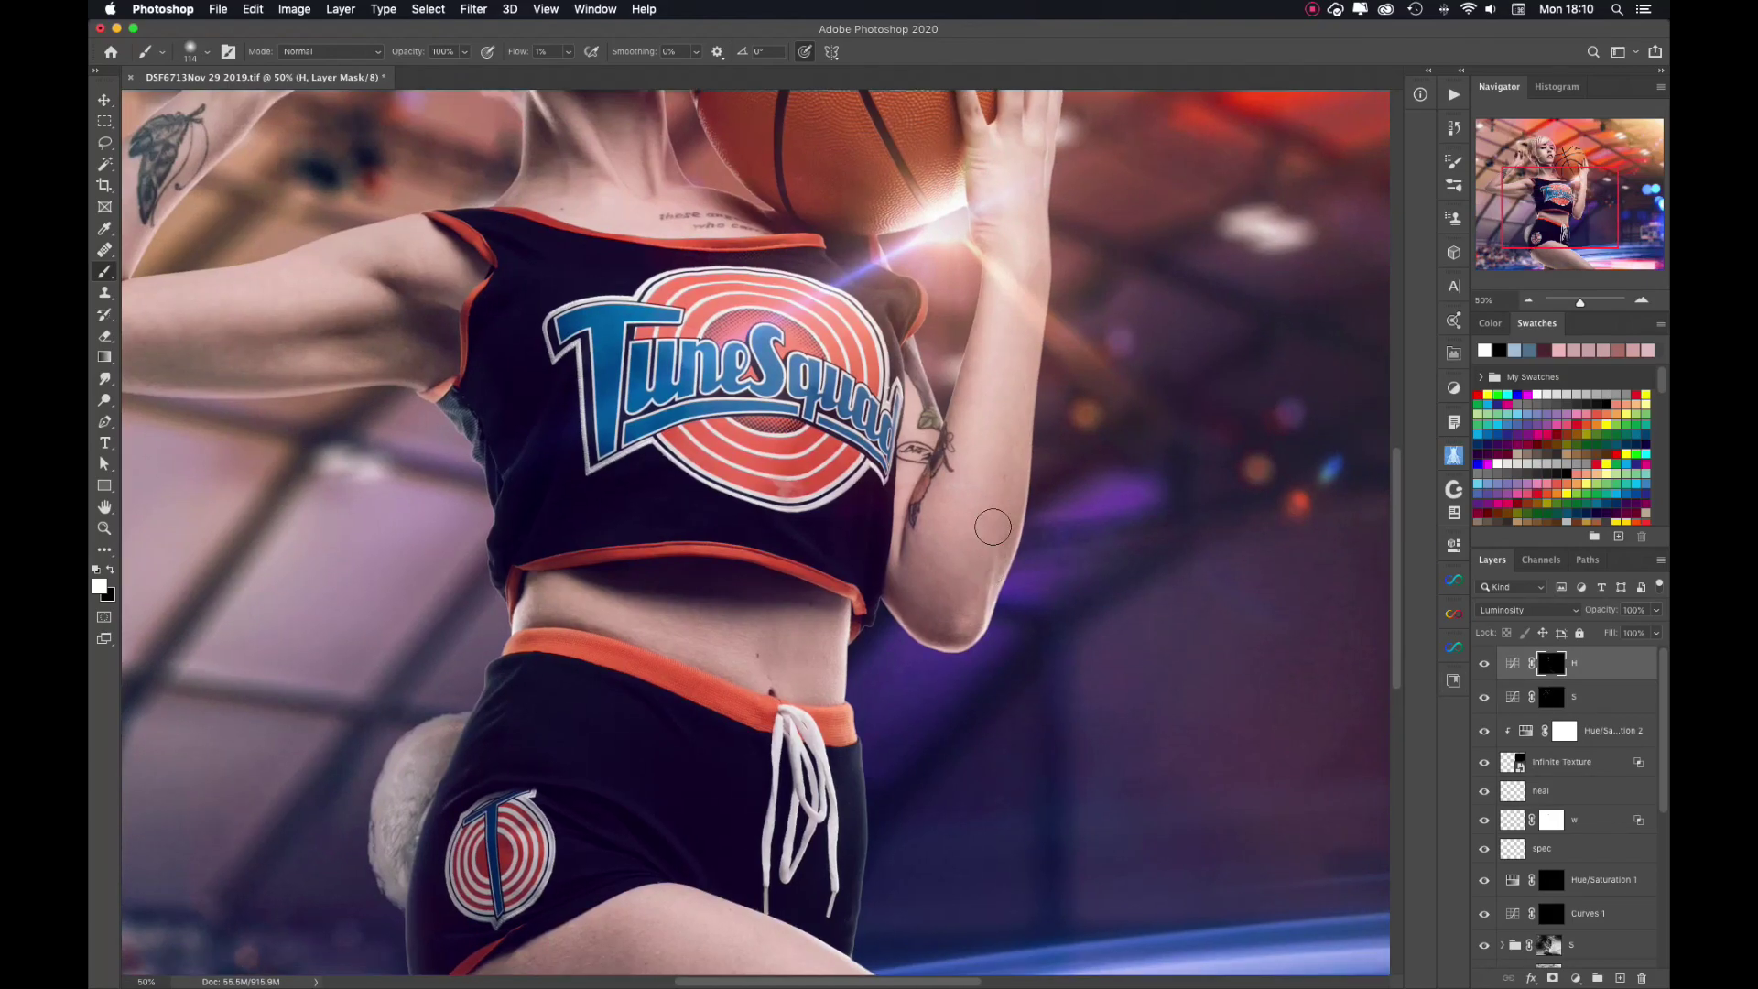
{"action": "scroll", "coordinate": [1173, 666], "scroll_direction": "up", "scroll_amount": 5}
{"action": "key", "text": "alt+bracketleft"}
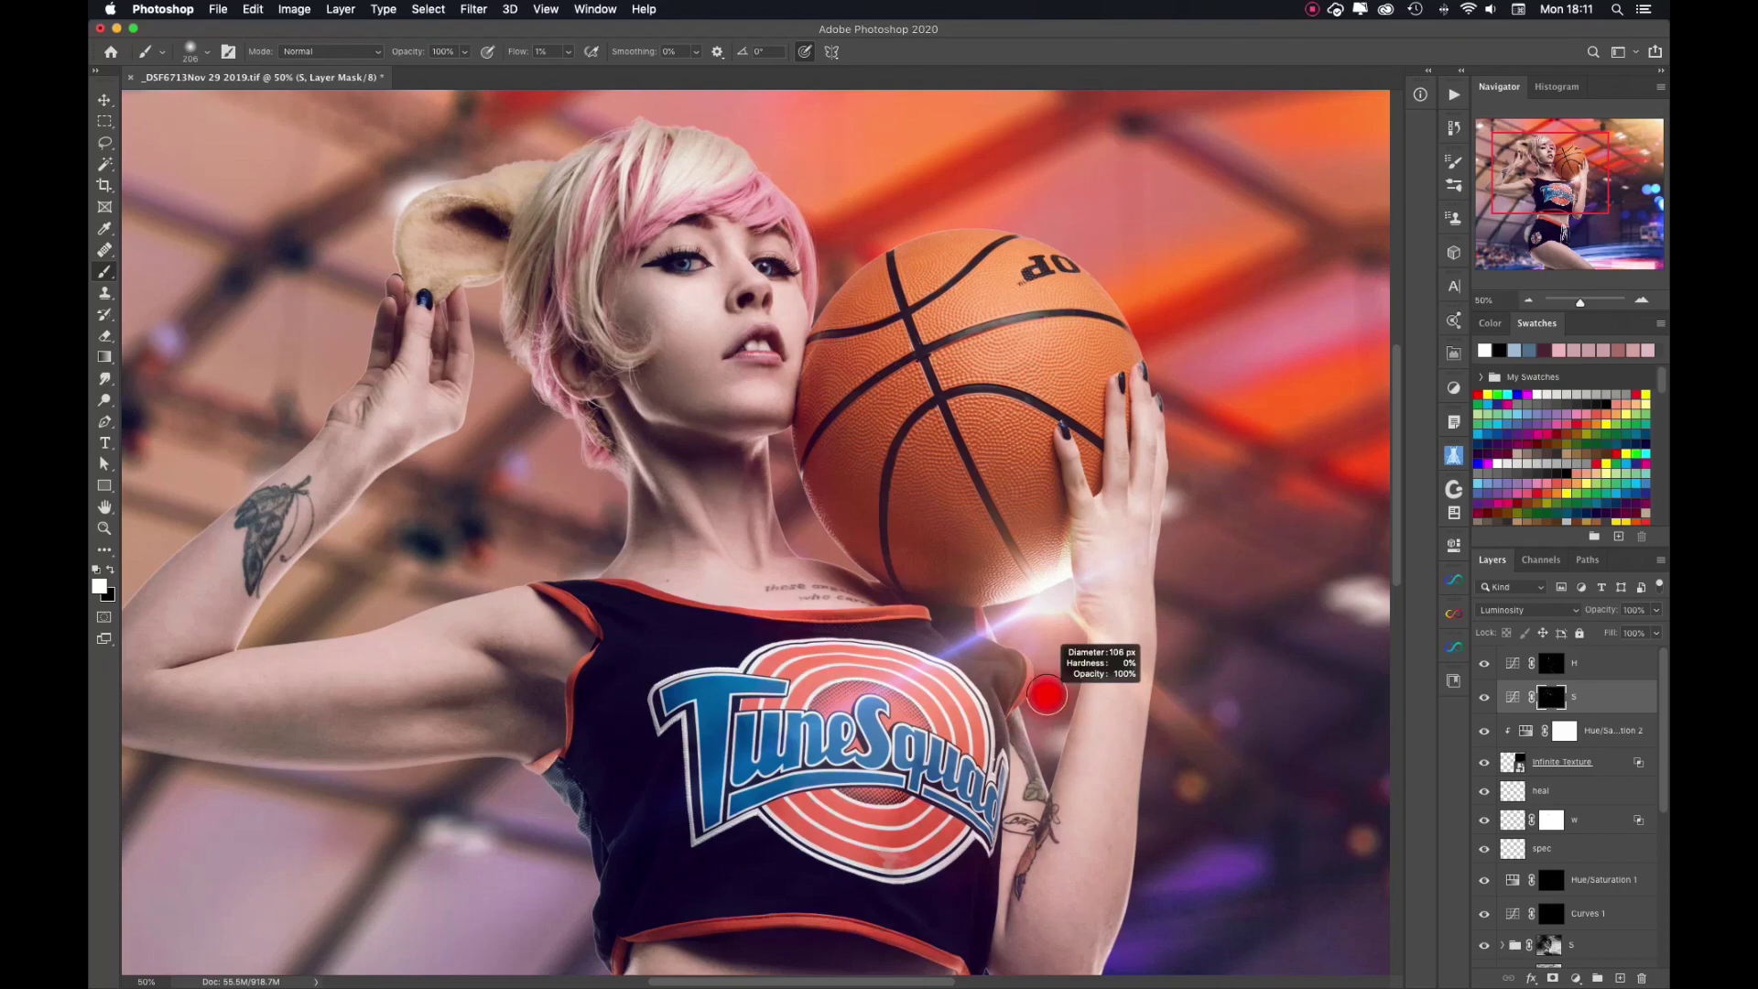
{"action": "left_click_drag", "start_coordinate": [1557, 663], "coordinate": [1547, 635]}
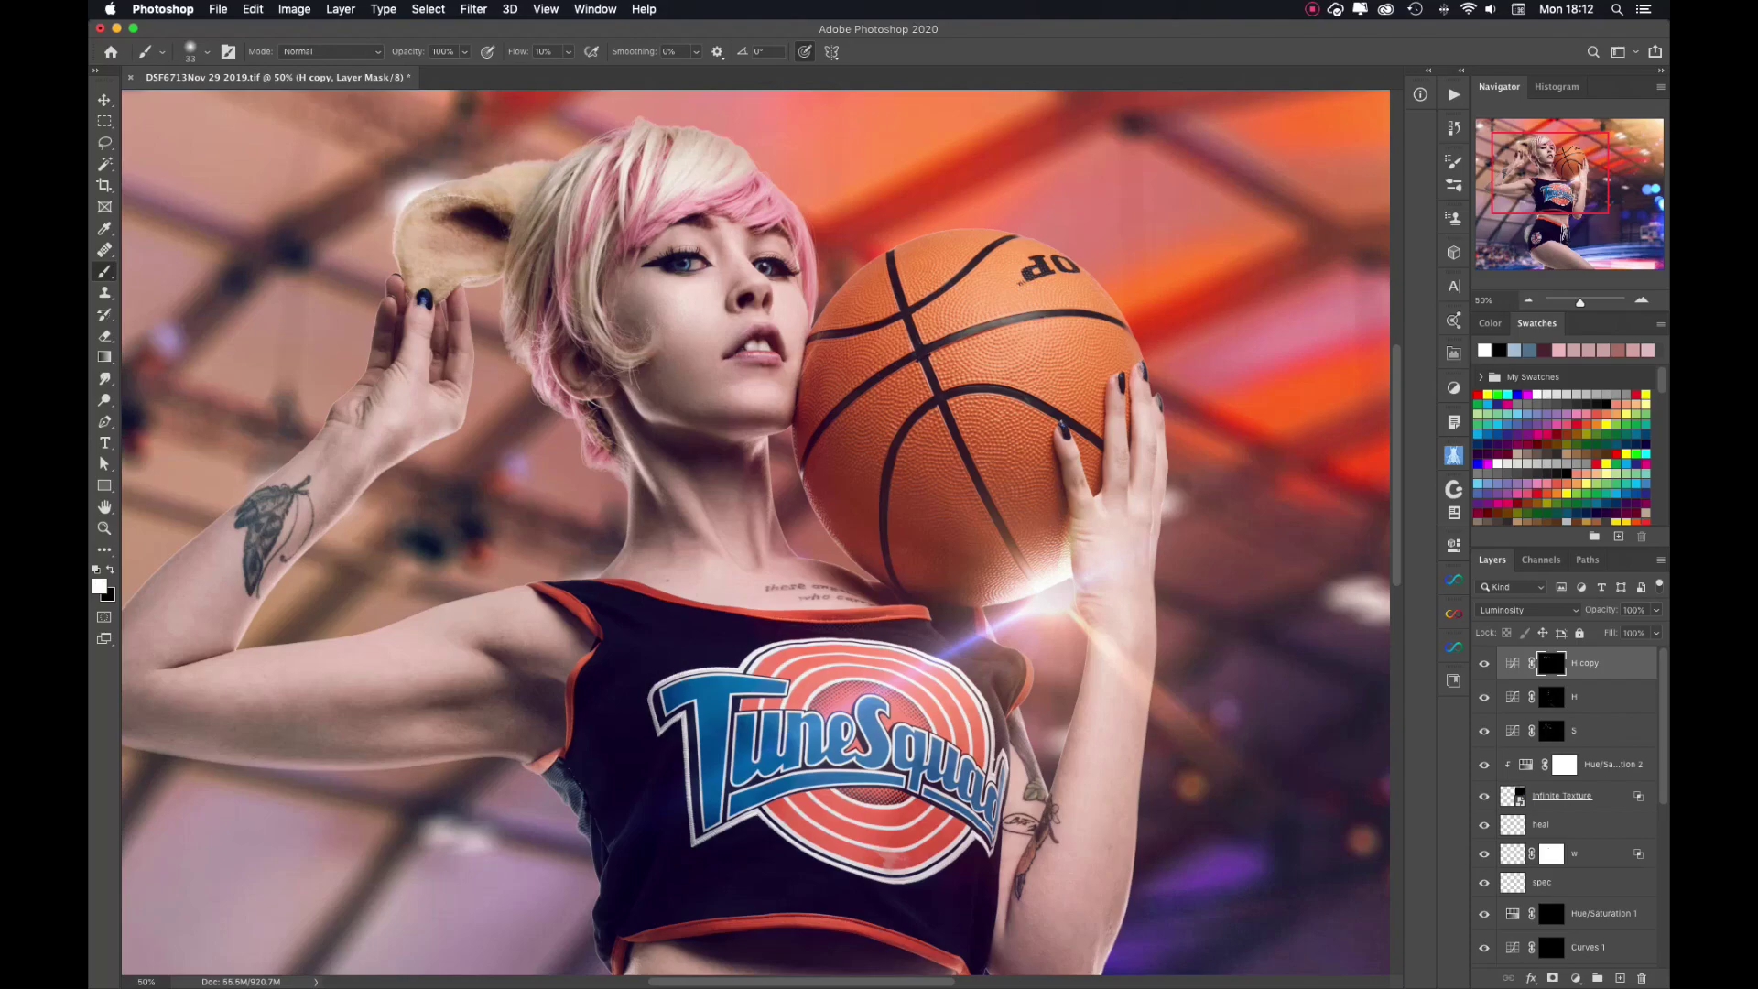
{"action": "scroll", "coordinate": [755, 531], "scroll_direction": "down", "scroll_amount": 5}
{"action": "scroll", "coordinate": [755, 531], "scroll_direction": "down", "scroll_amount": 2}
{"action": "scroll", "coordinate": [755, 531], "scroll_direction": "down", "scroll_amount": 5}
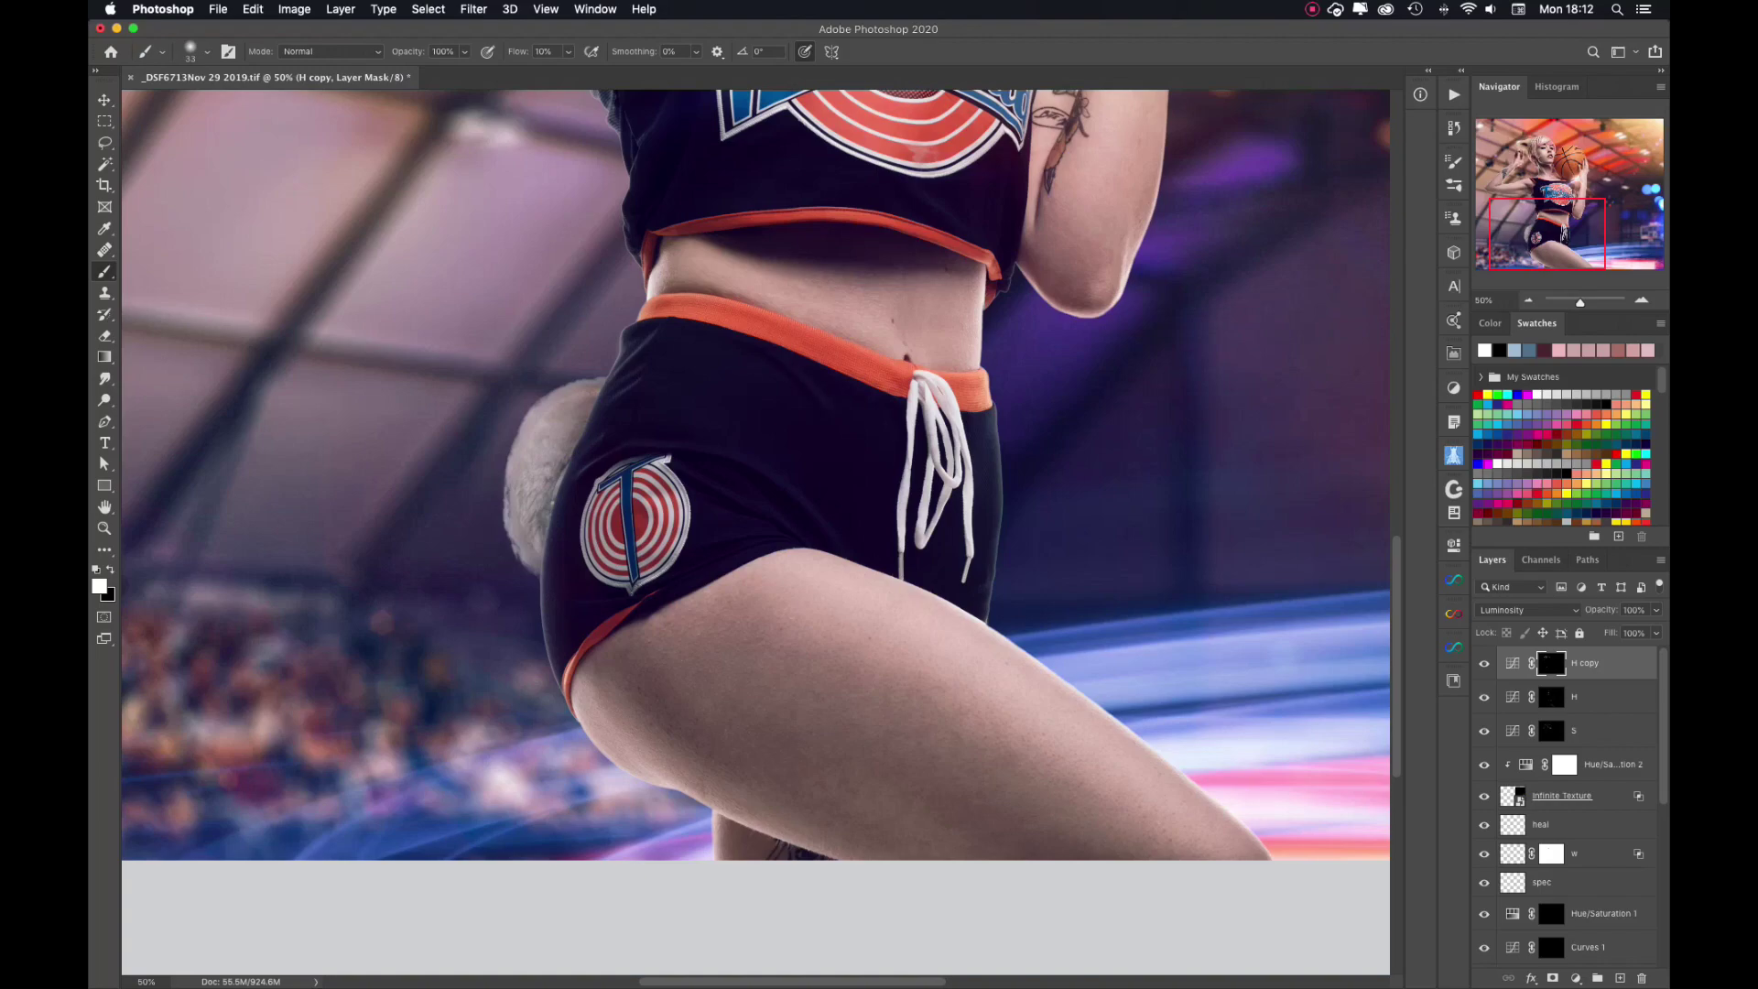
{"action": "scroll", "coordinate": [756, 531], "scroll_direction": "up", "scroll_amount": 5}
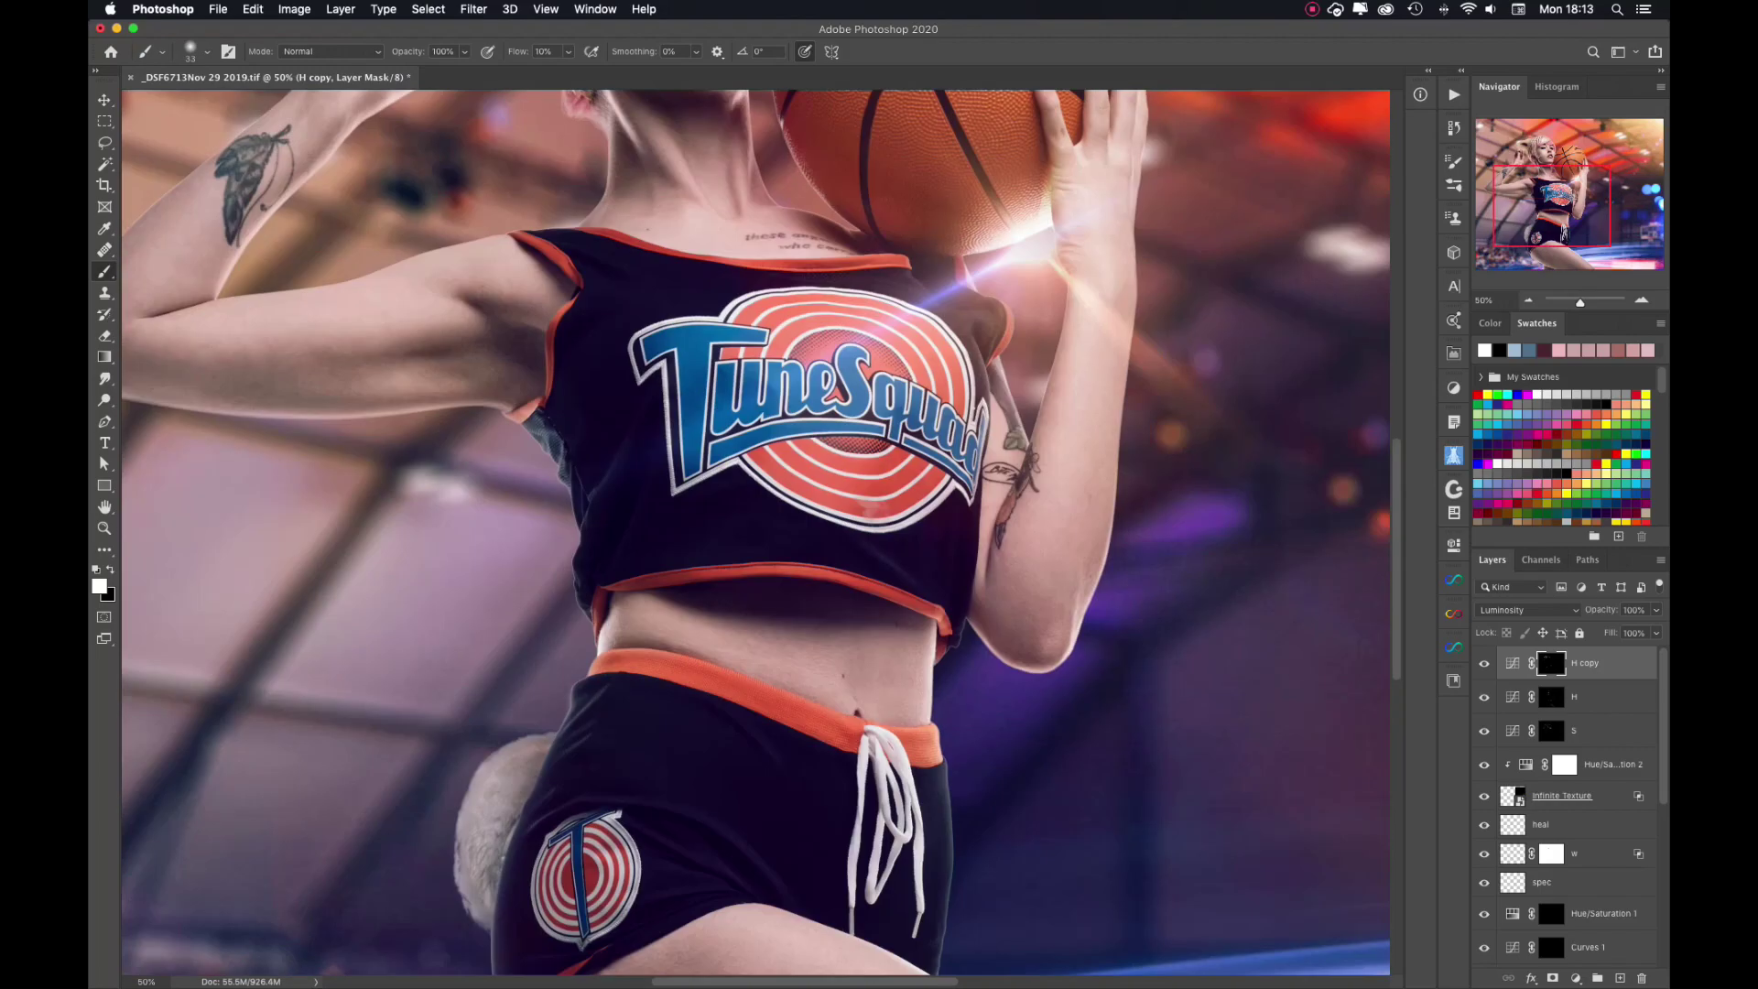
{"action": "scroll", "coordinate": [755, 531], "scroll_direction": "up", "scroll_amount": 5}
Add a Hue/Saturation layer with Reds saturation −20 and an inverted, hidden mask.
{"action": "left_click", "coordinate": [1576, 978]}
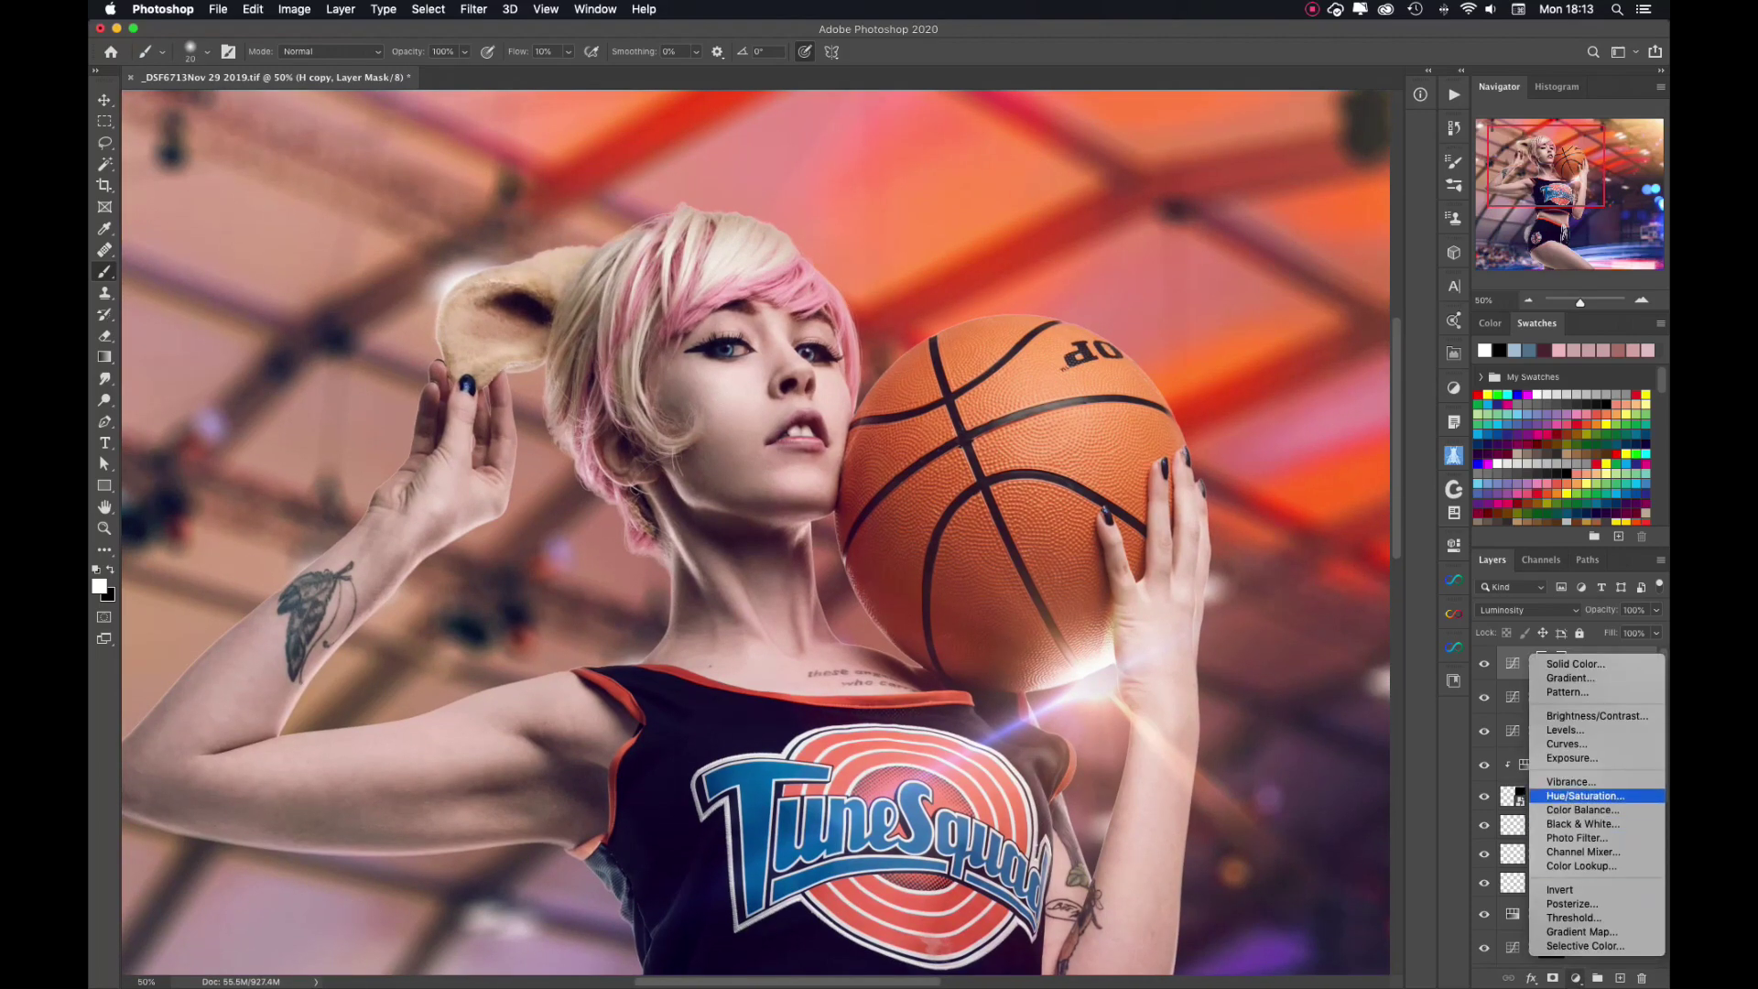
{"action": "left_click", "coordinate": [1556, 804]}
{"action": "left_click", "coordinate": [1327, 615]}
{"action": "left_click", "coordinate": [1263, 630]}
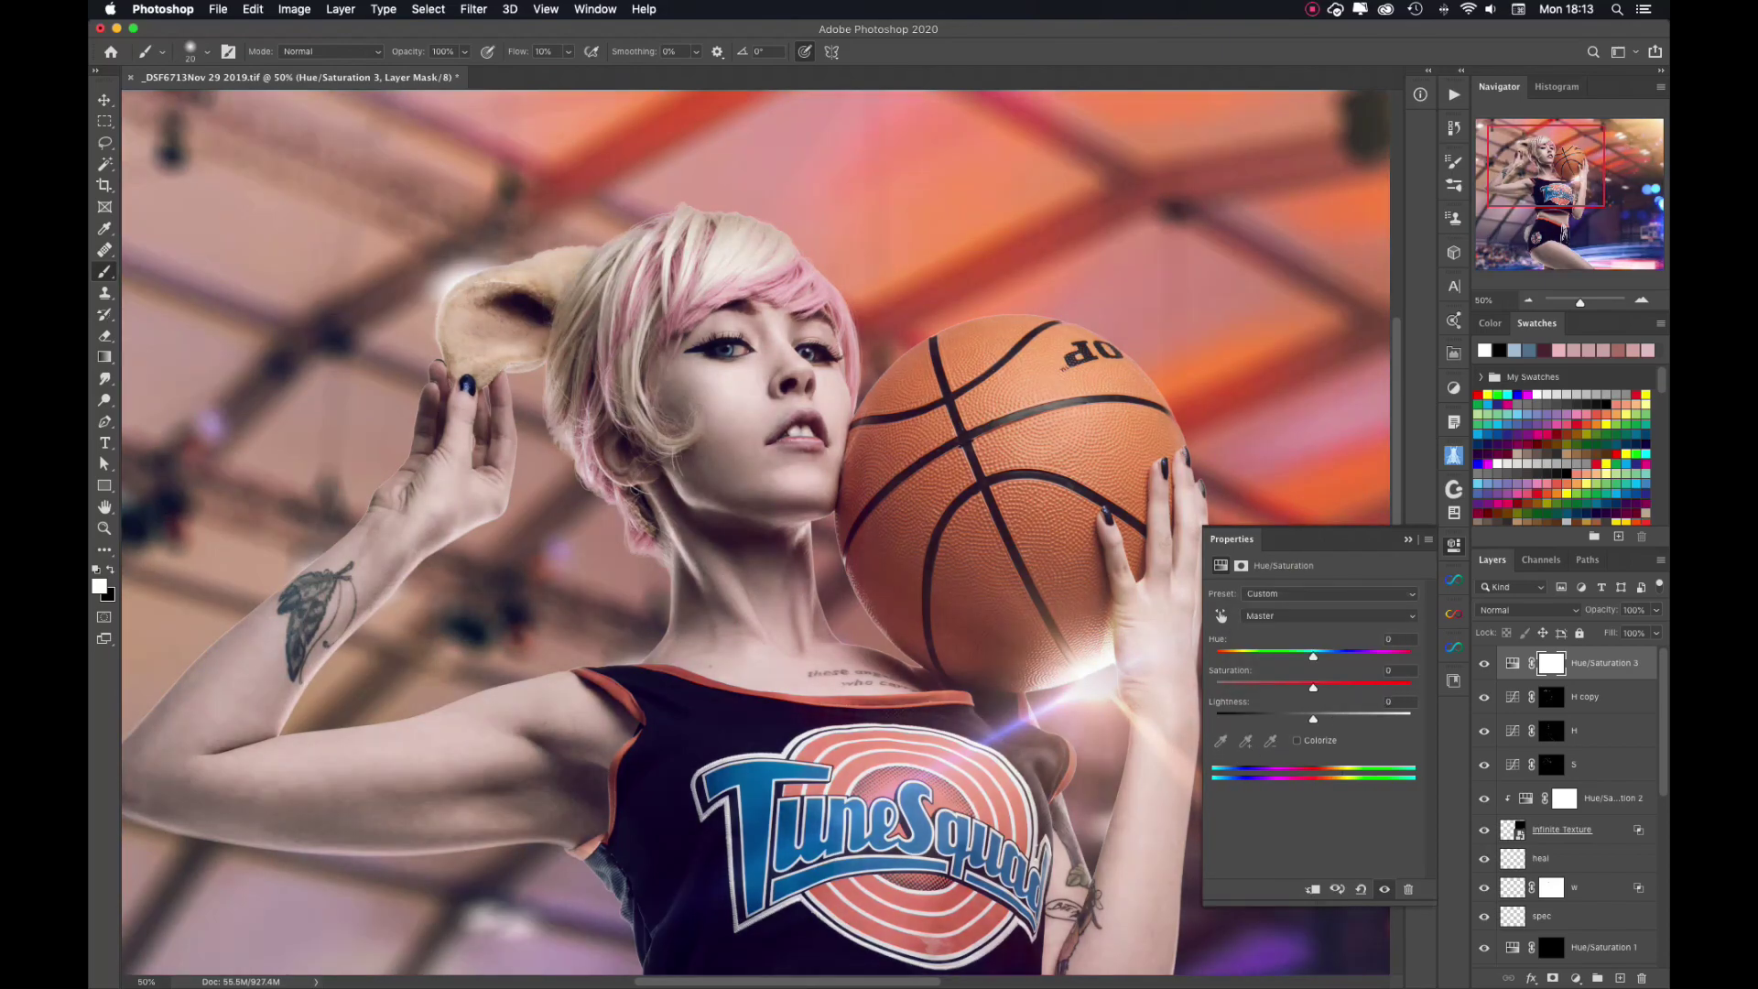
{"action": "left_click_drag", "start_coordinate": [1313, 687], "coordinate": [1292, 687]}
{"action": "key", "text": "ctrl+i"}
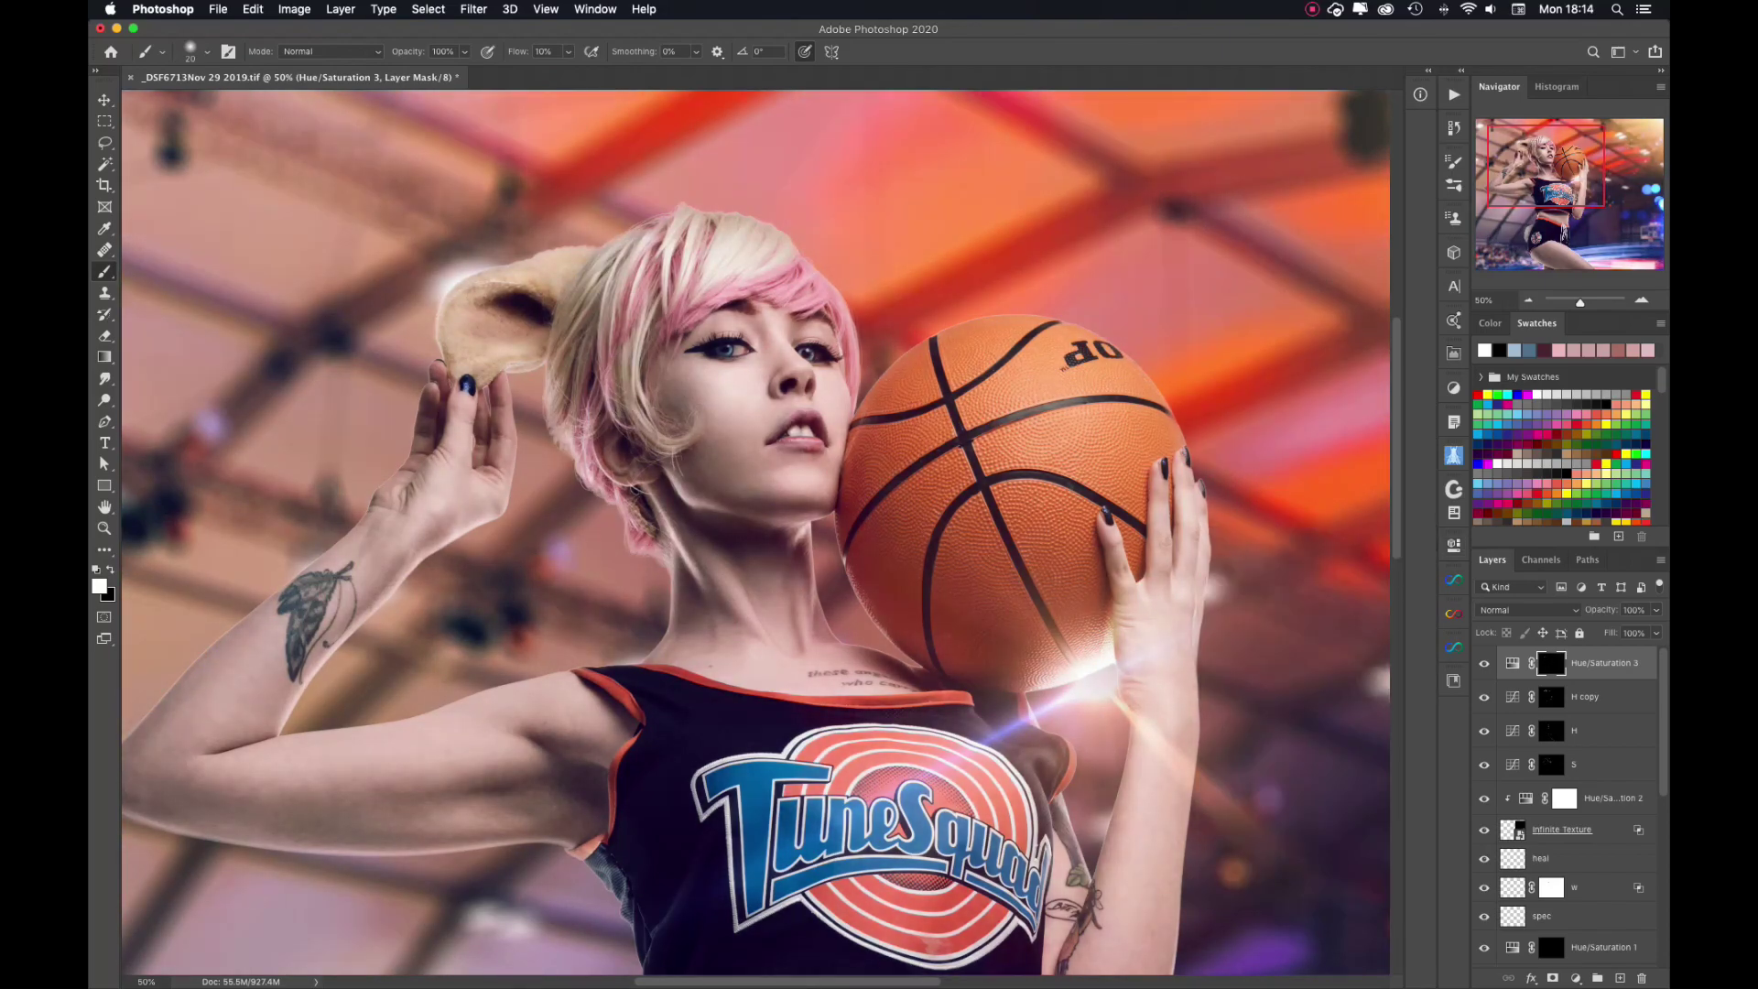
Add hidden-mask Curves and Color Balance layers, with Color Balance set to Highlights.
{"action": "key", "text": "F2"}
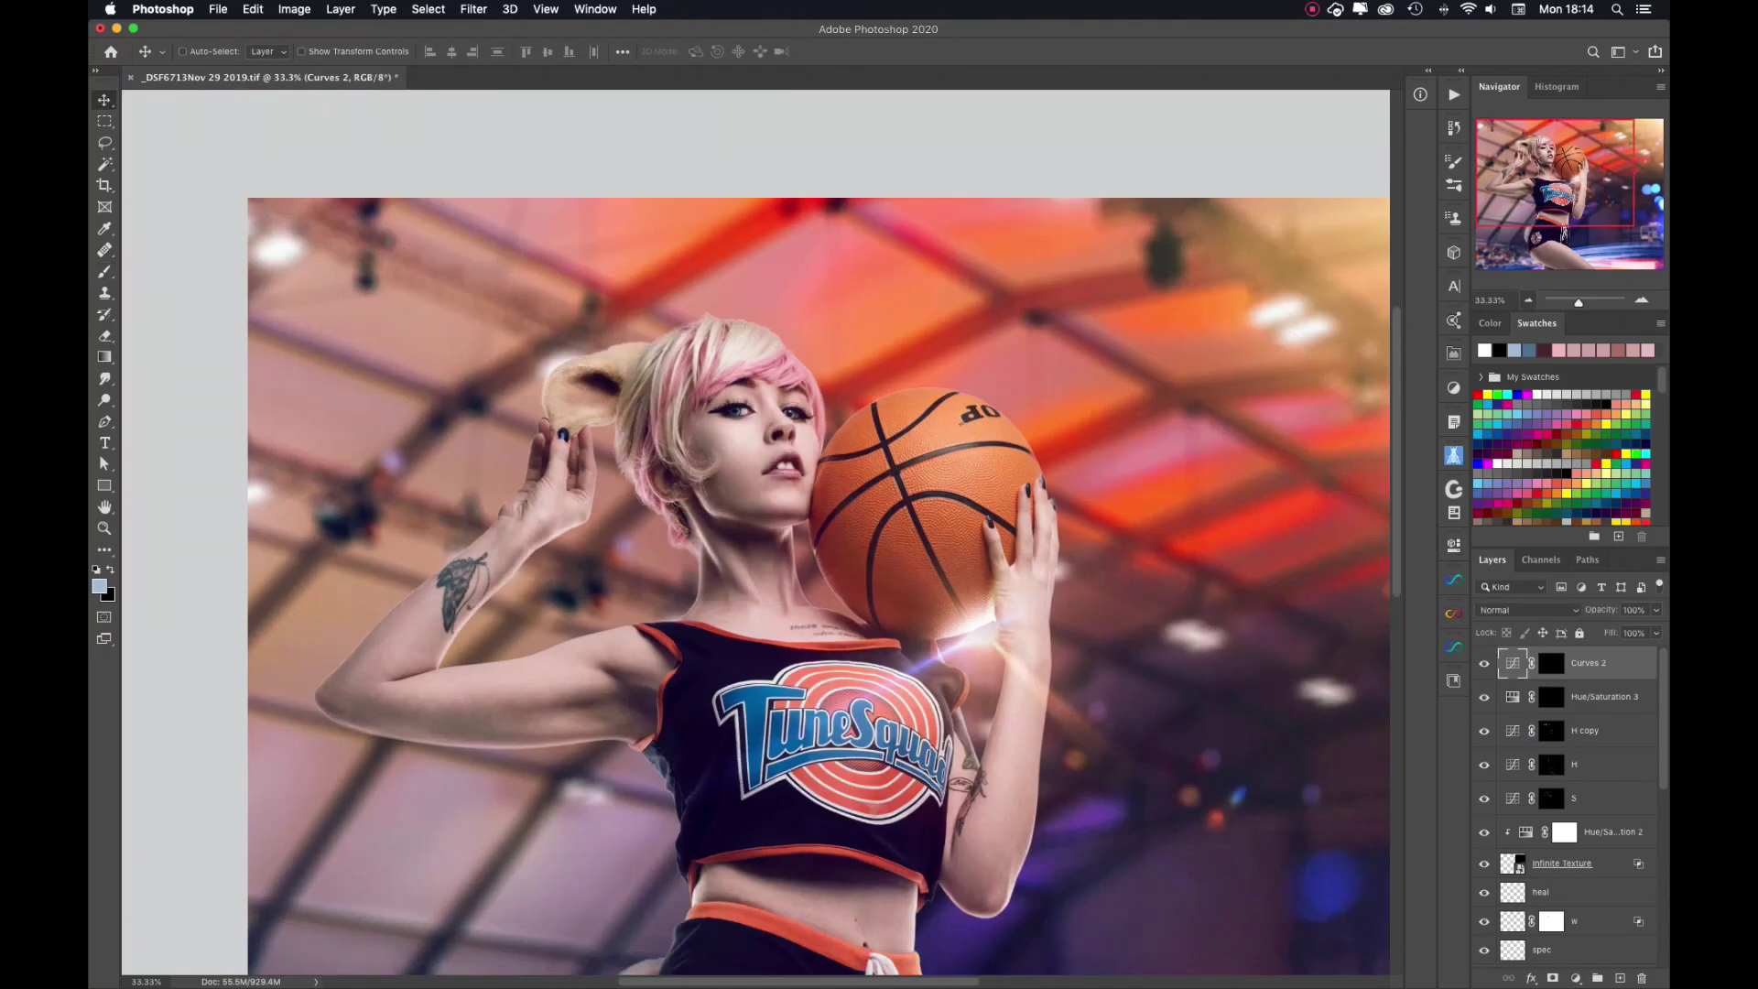
{"action": "key", "text": "F3"}
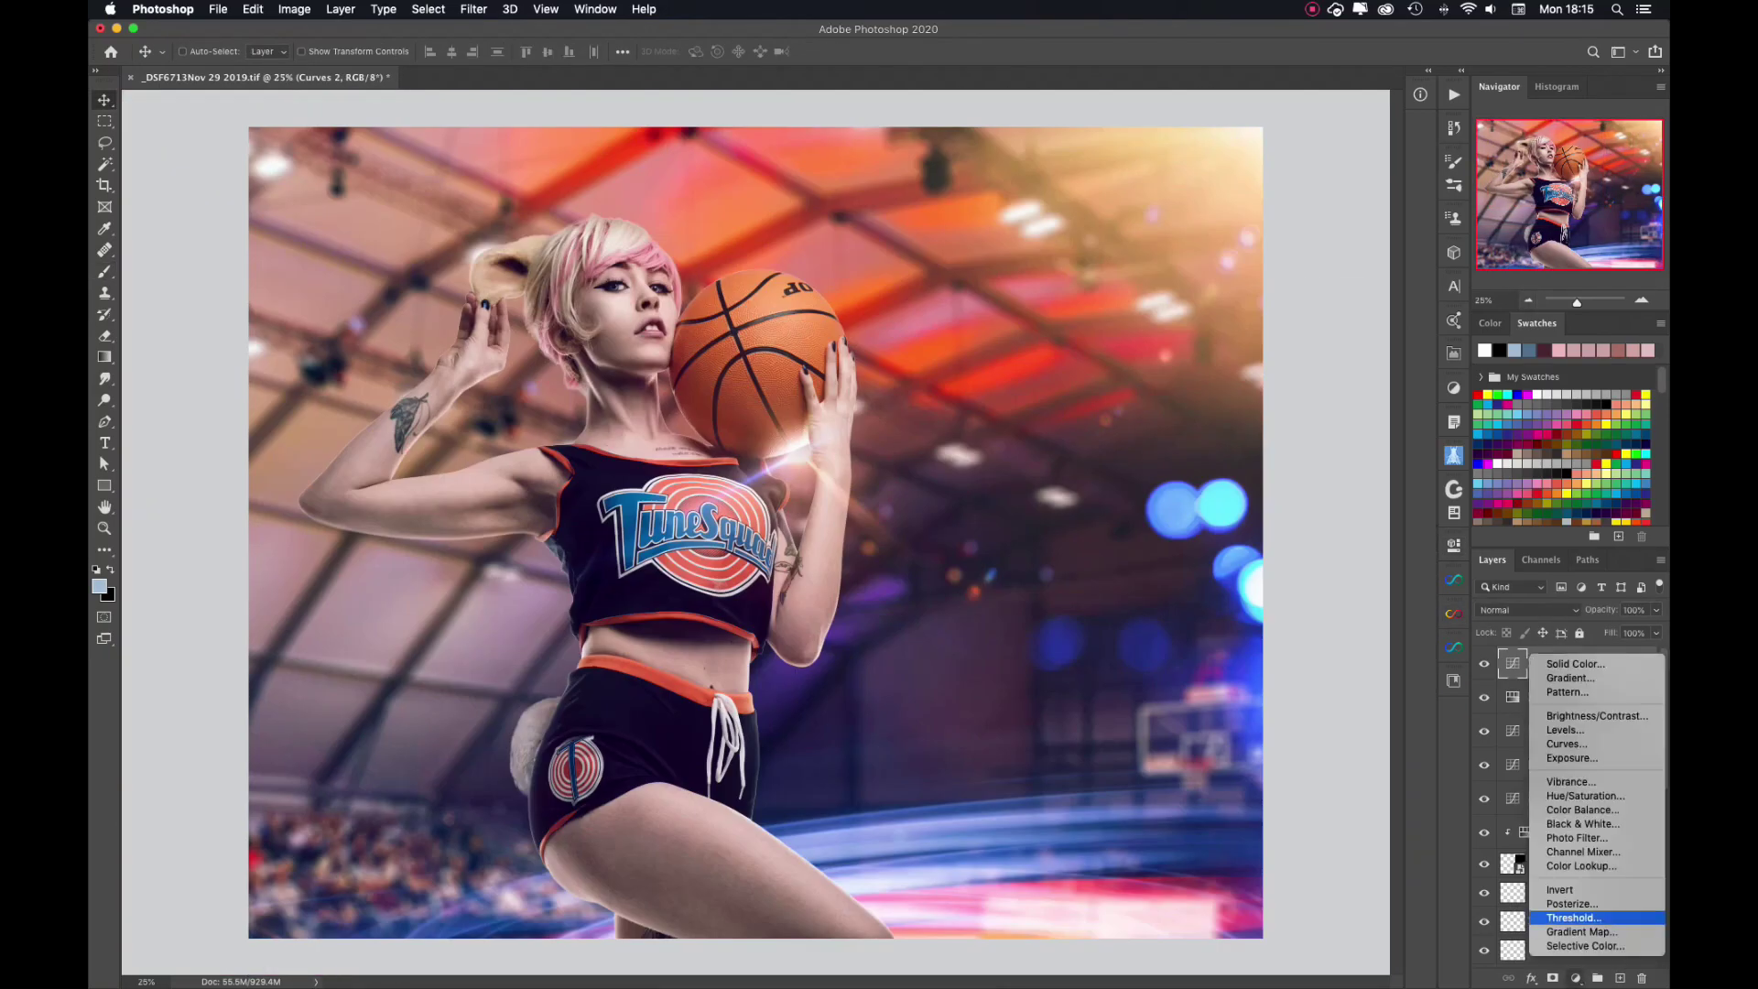
{"action": "left_click", "coordinate": [1326, 593]}
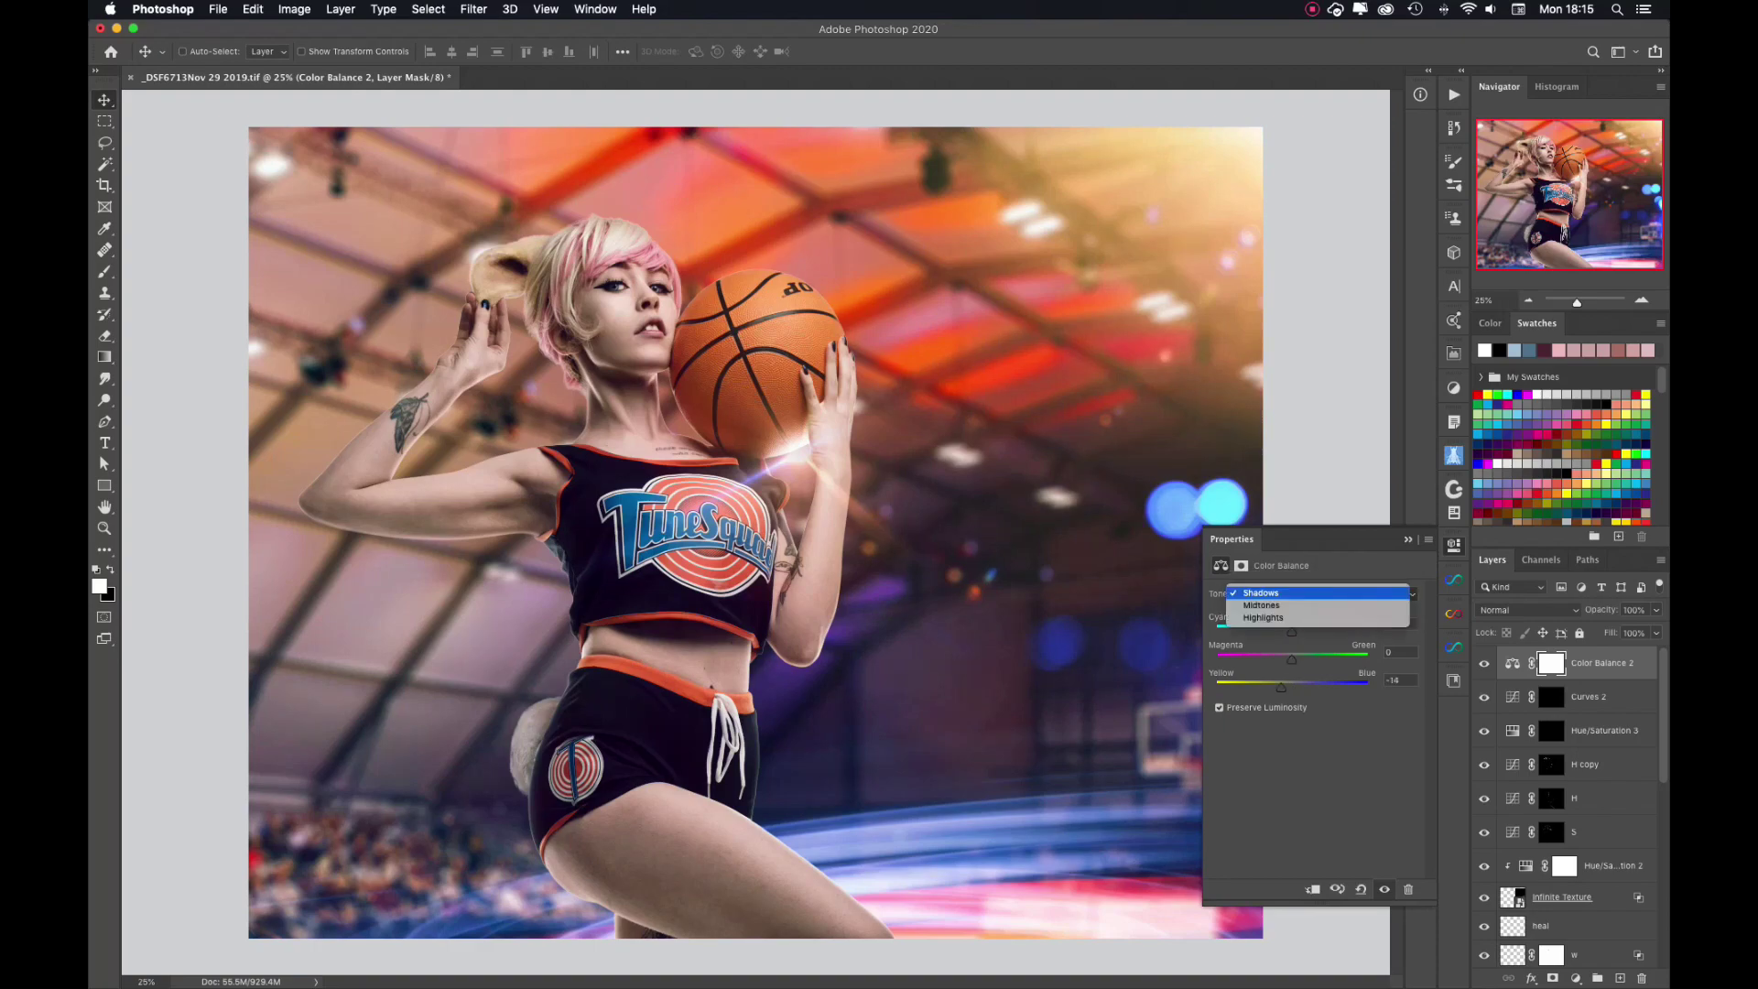
{"action": "left_click", "coordinate": [1282, 627]}
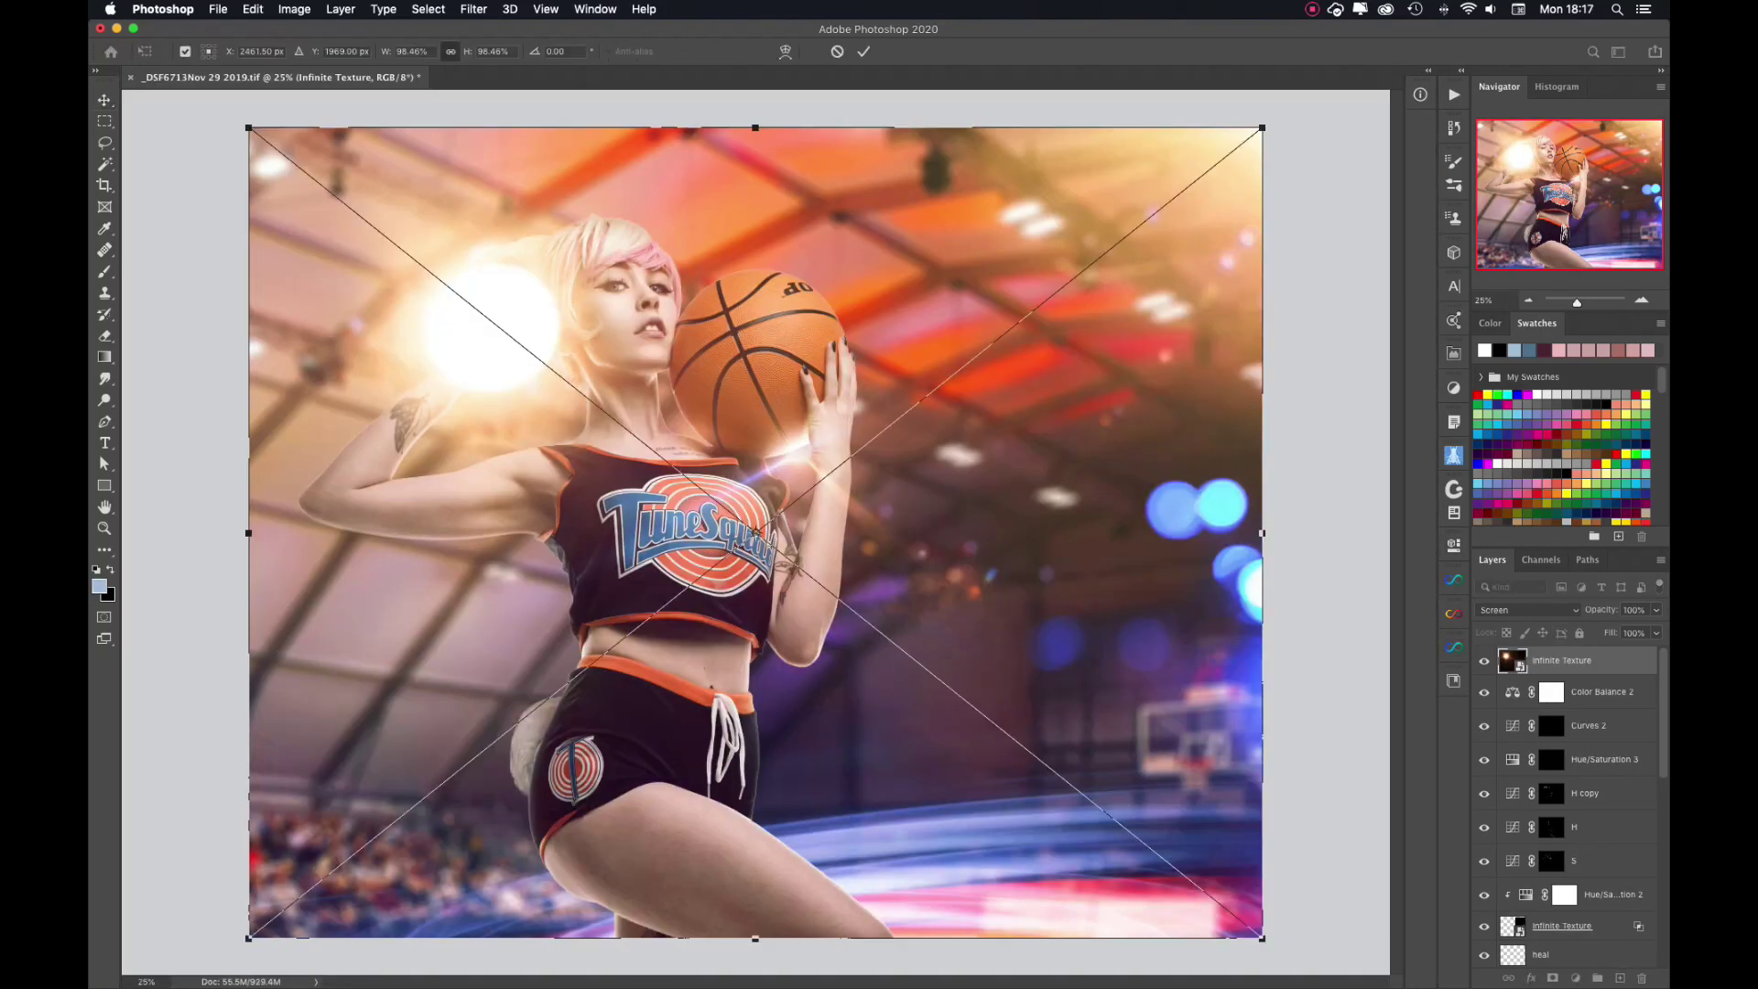
Mask and paint out part of the sun flare, then move a flare glow near the ball and hand.
{"action": "key", "text": "g"}
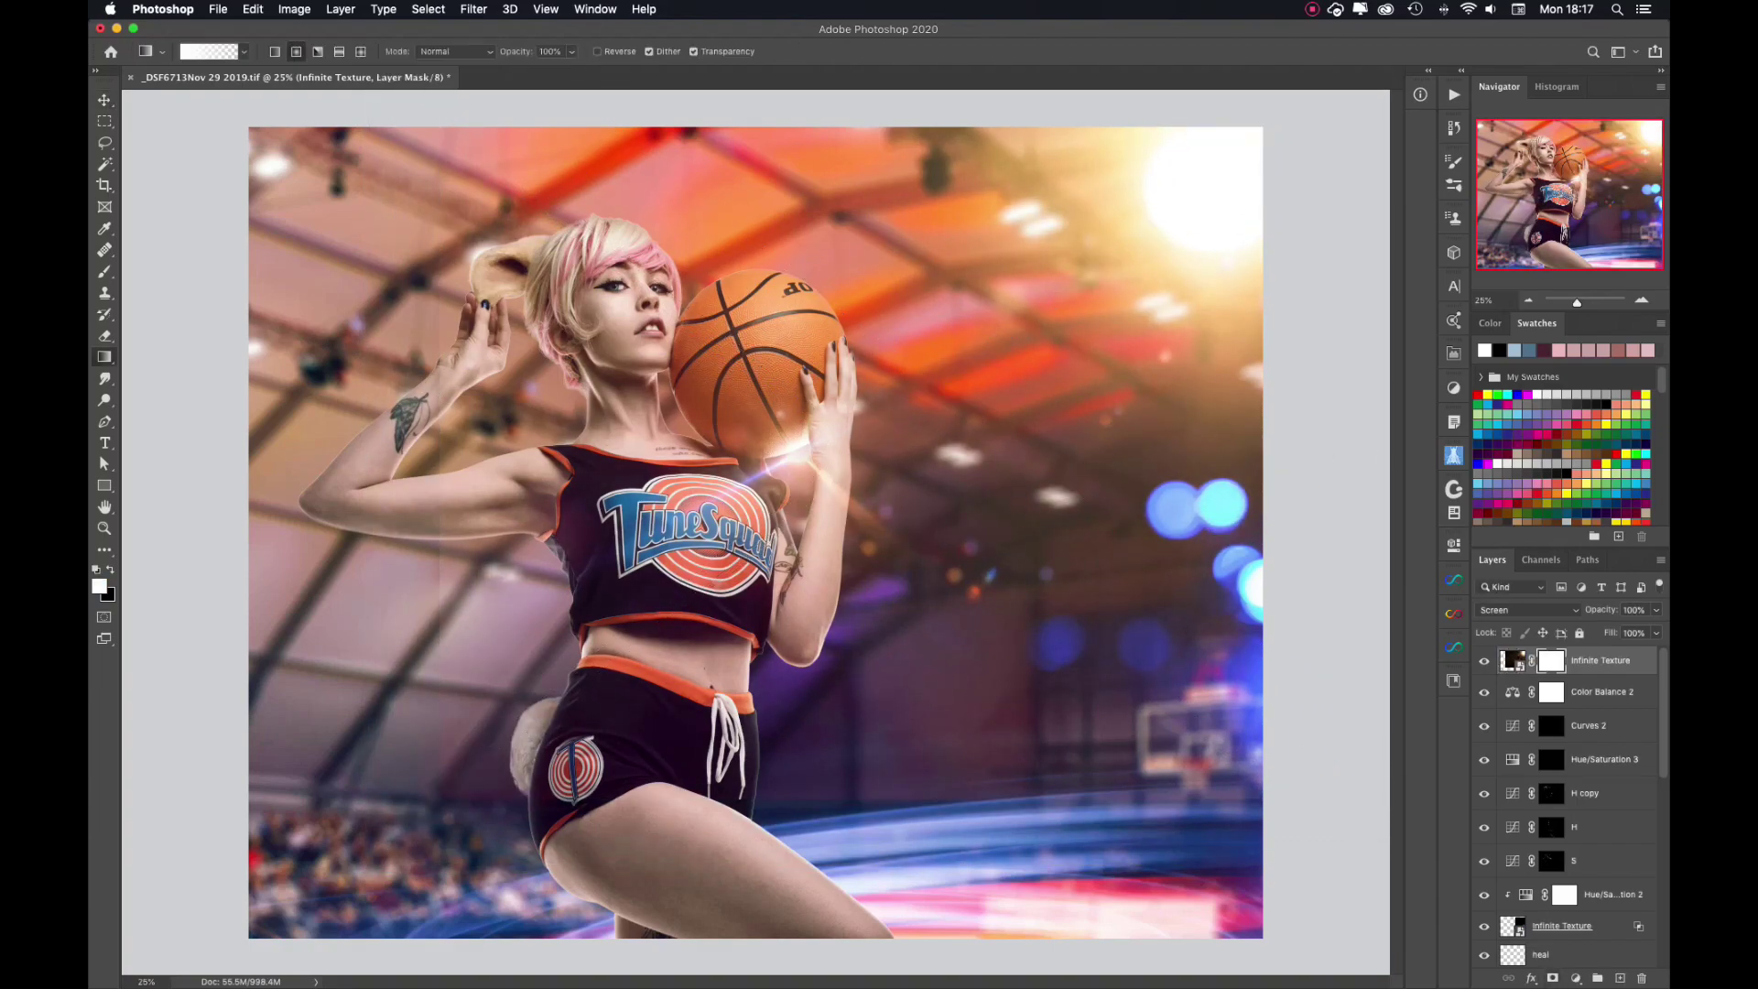
{"action": "key", "text": "d"}
{"action": "key", "text": "v"}
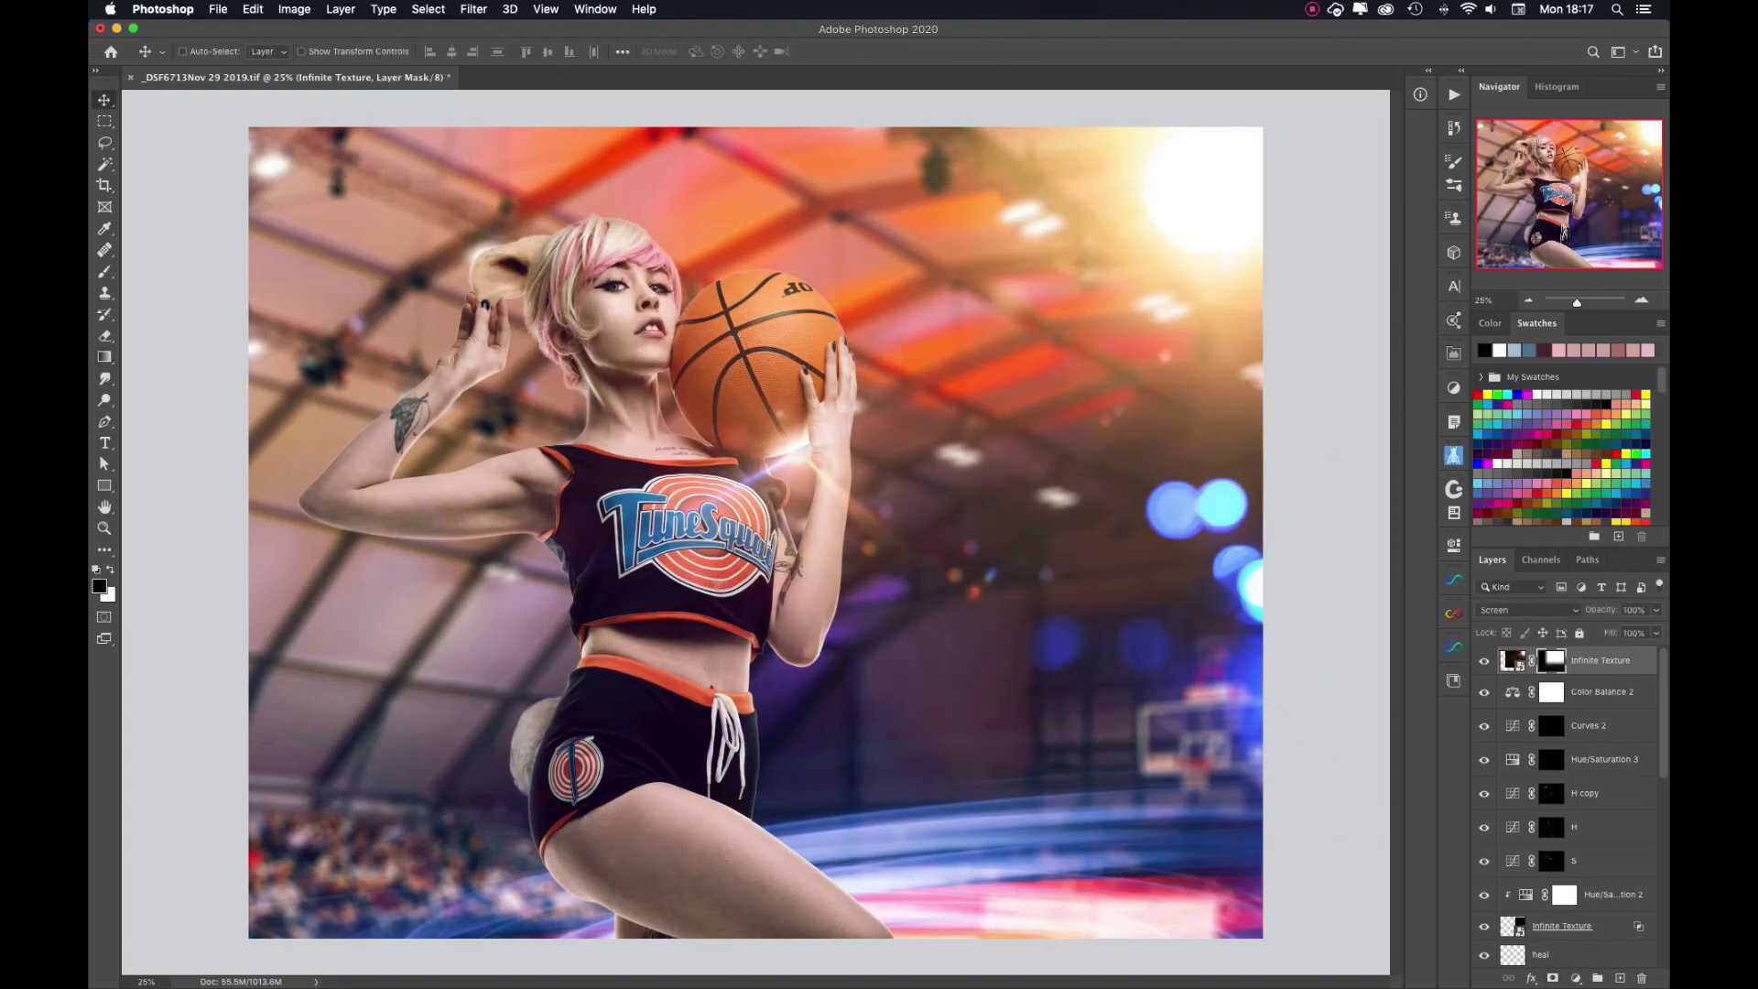
{"action": "key", "text": "b"}
{"action": "left_click_drag", "start_coordinate": [696, 412], "coordinate": [737, 381]}
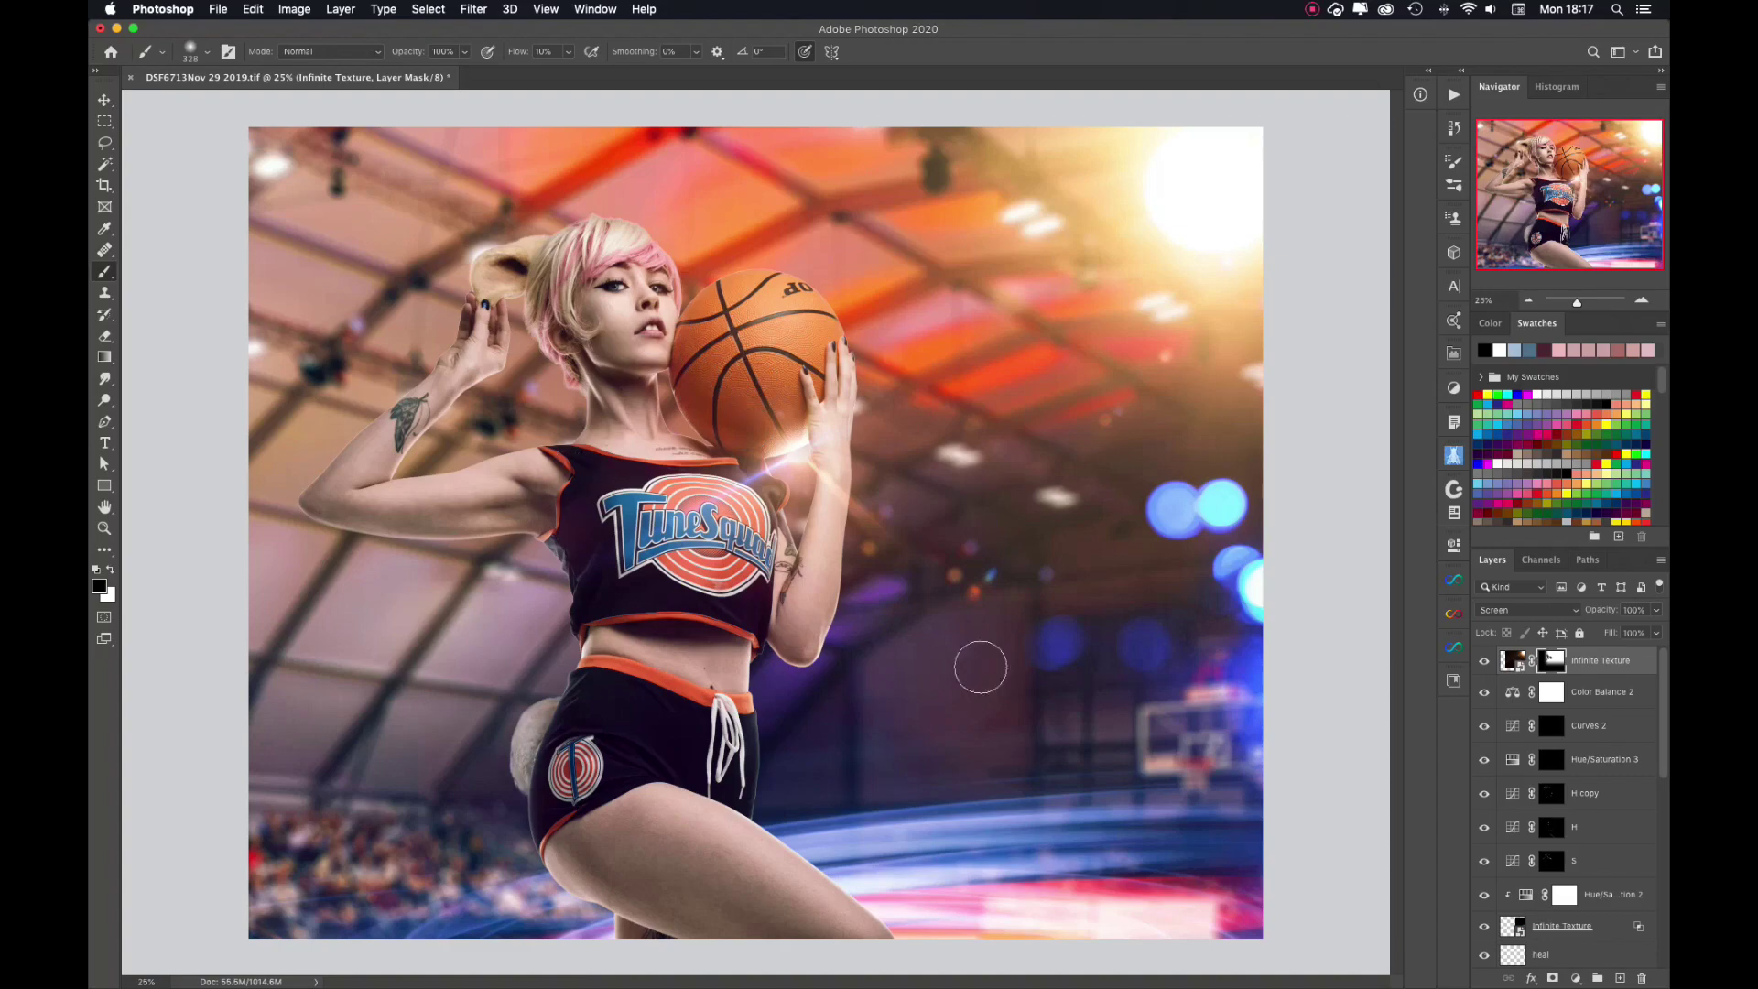
{"action": "key", "text": "v"}
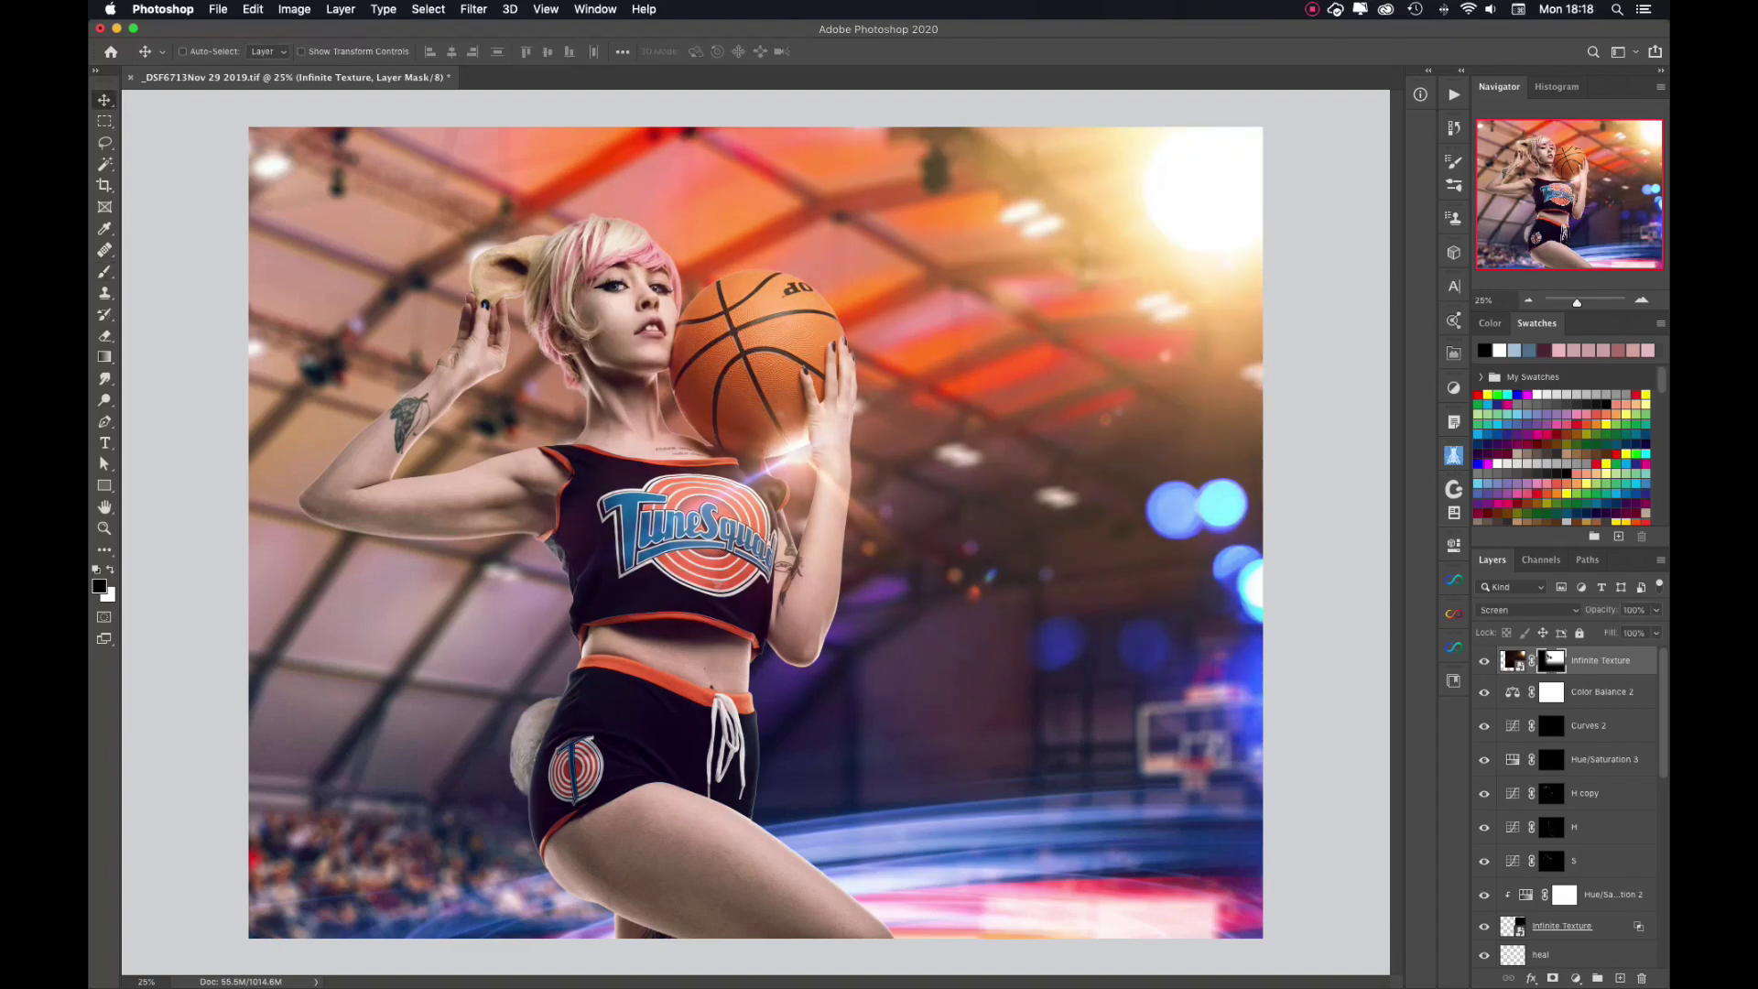
{"action": "left_click", "coordinate": [1484, 926]}
{"action": "key", "text": "super+z"}
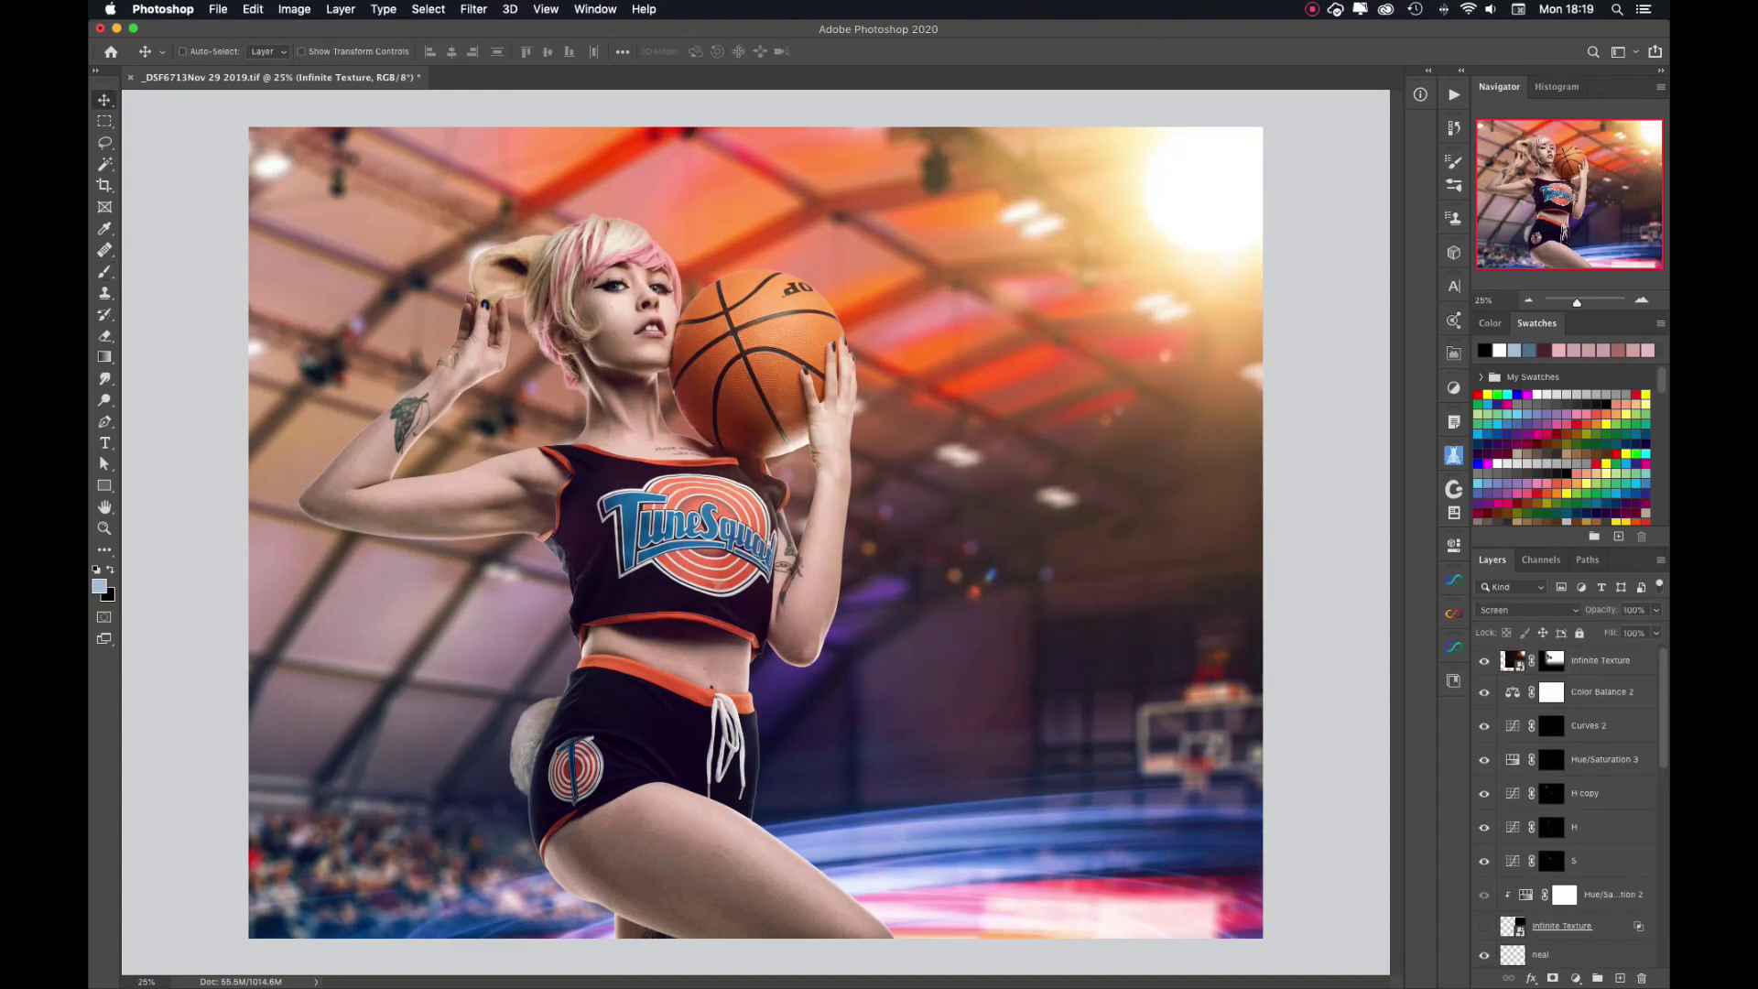
{"action": "key", "text": "super+z"}
{"action": "left_click_drag", "start_coordinate": [1158, 701], "coordinate": [1139, 581]}
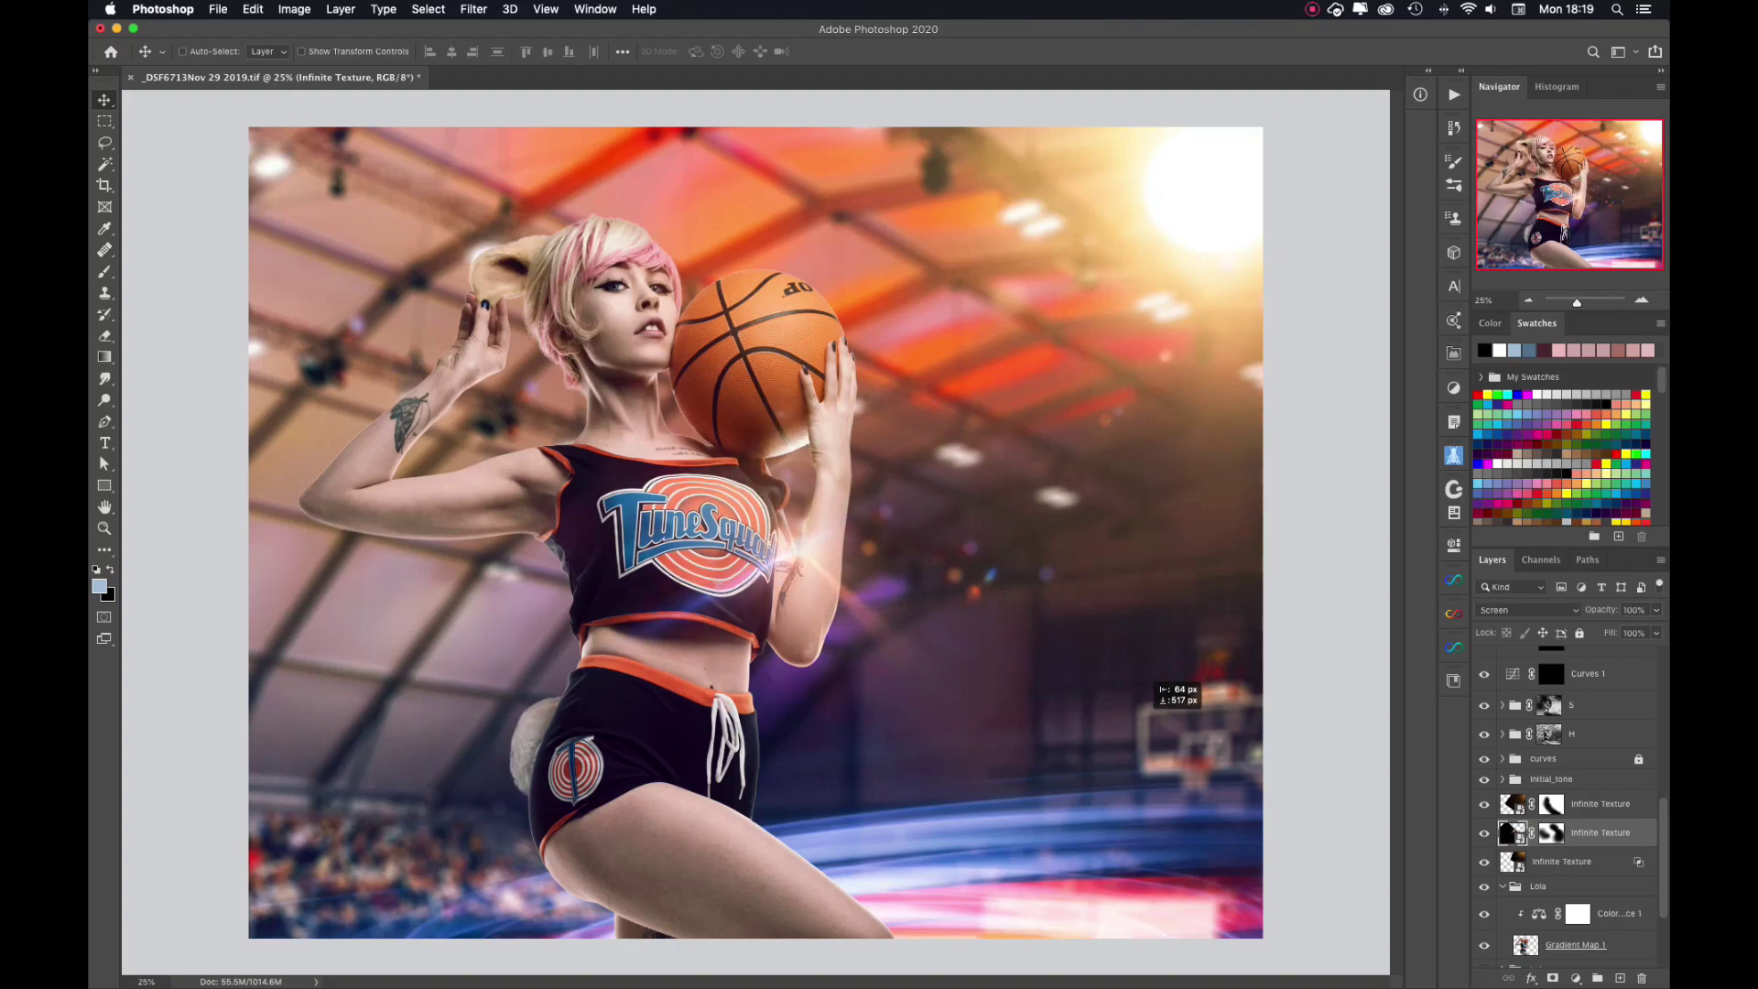
Duplicate the flare and fade the copy's inverted mask with a gradient.
{"action": "key", "text": "super+j"}
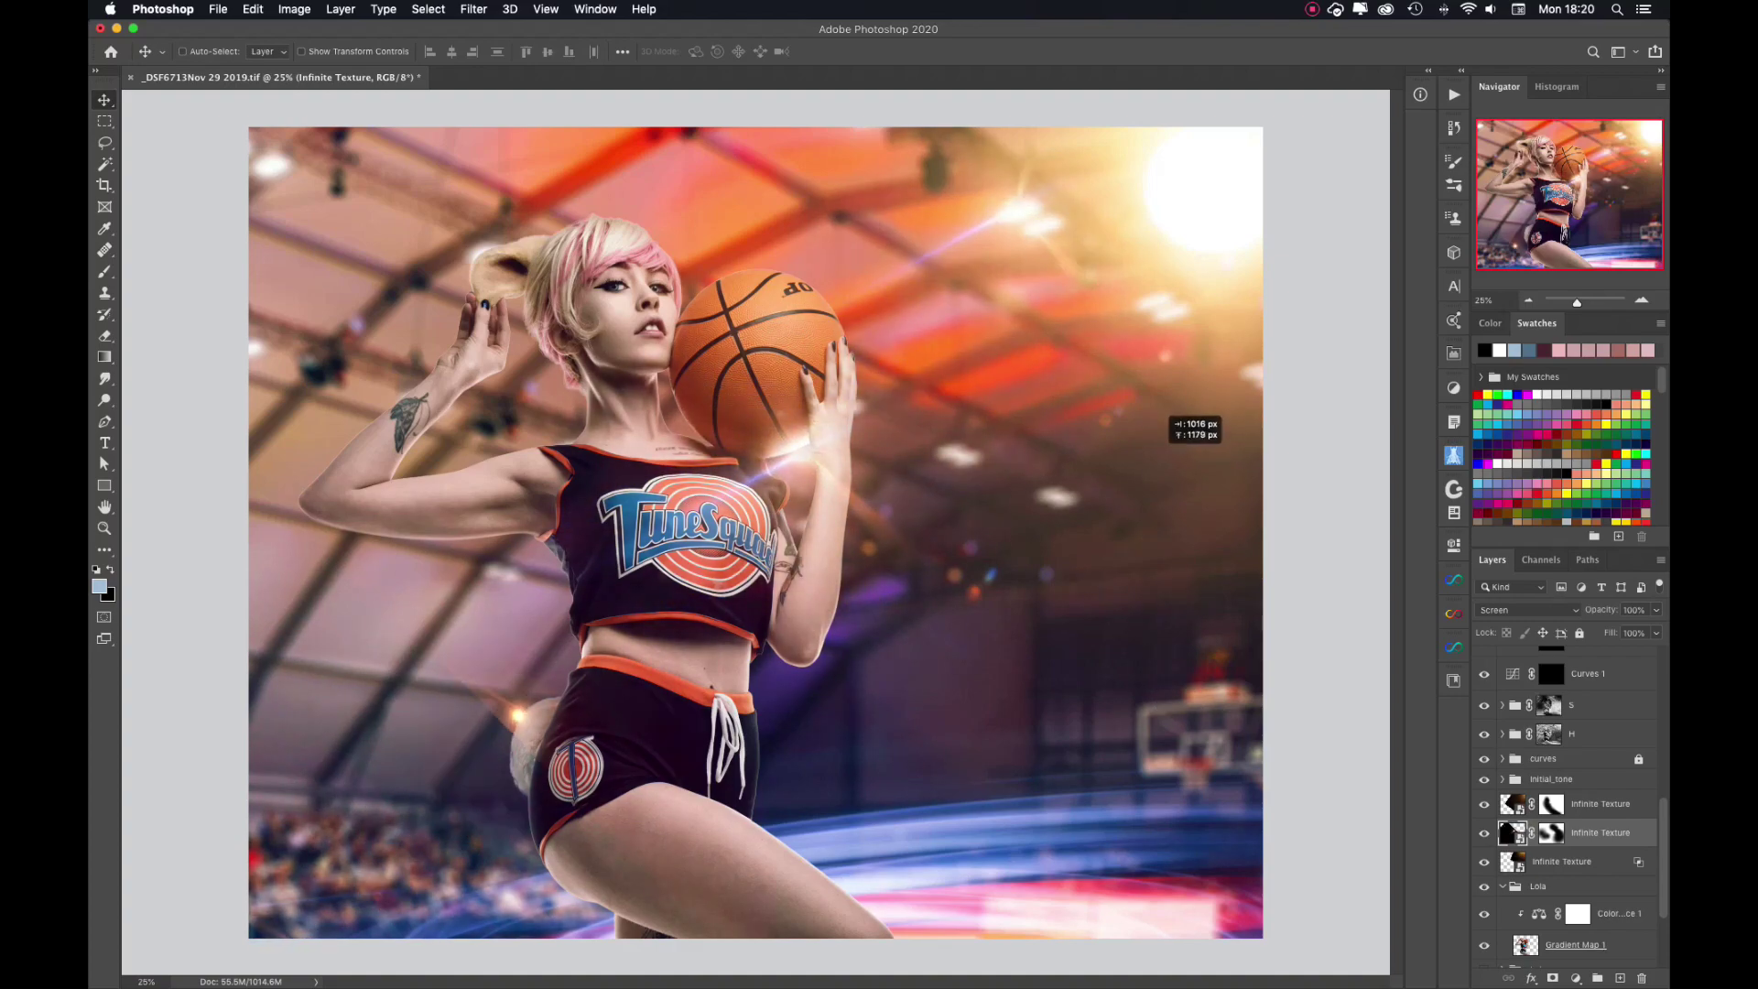
{"action": "key", "text": "g"}
{"action": "key", "text": "super+i"}
{"action": "key", "text": "d"}
{"action": "left_click_drag", "start_coordinate": [1069, 428], "coordinate": [903, 738]}
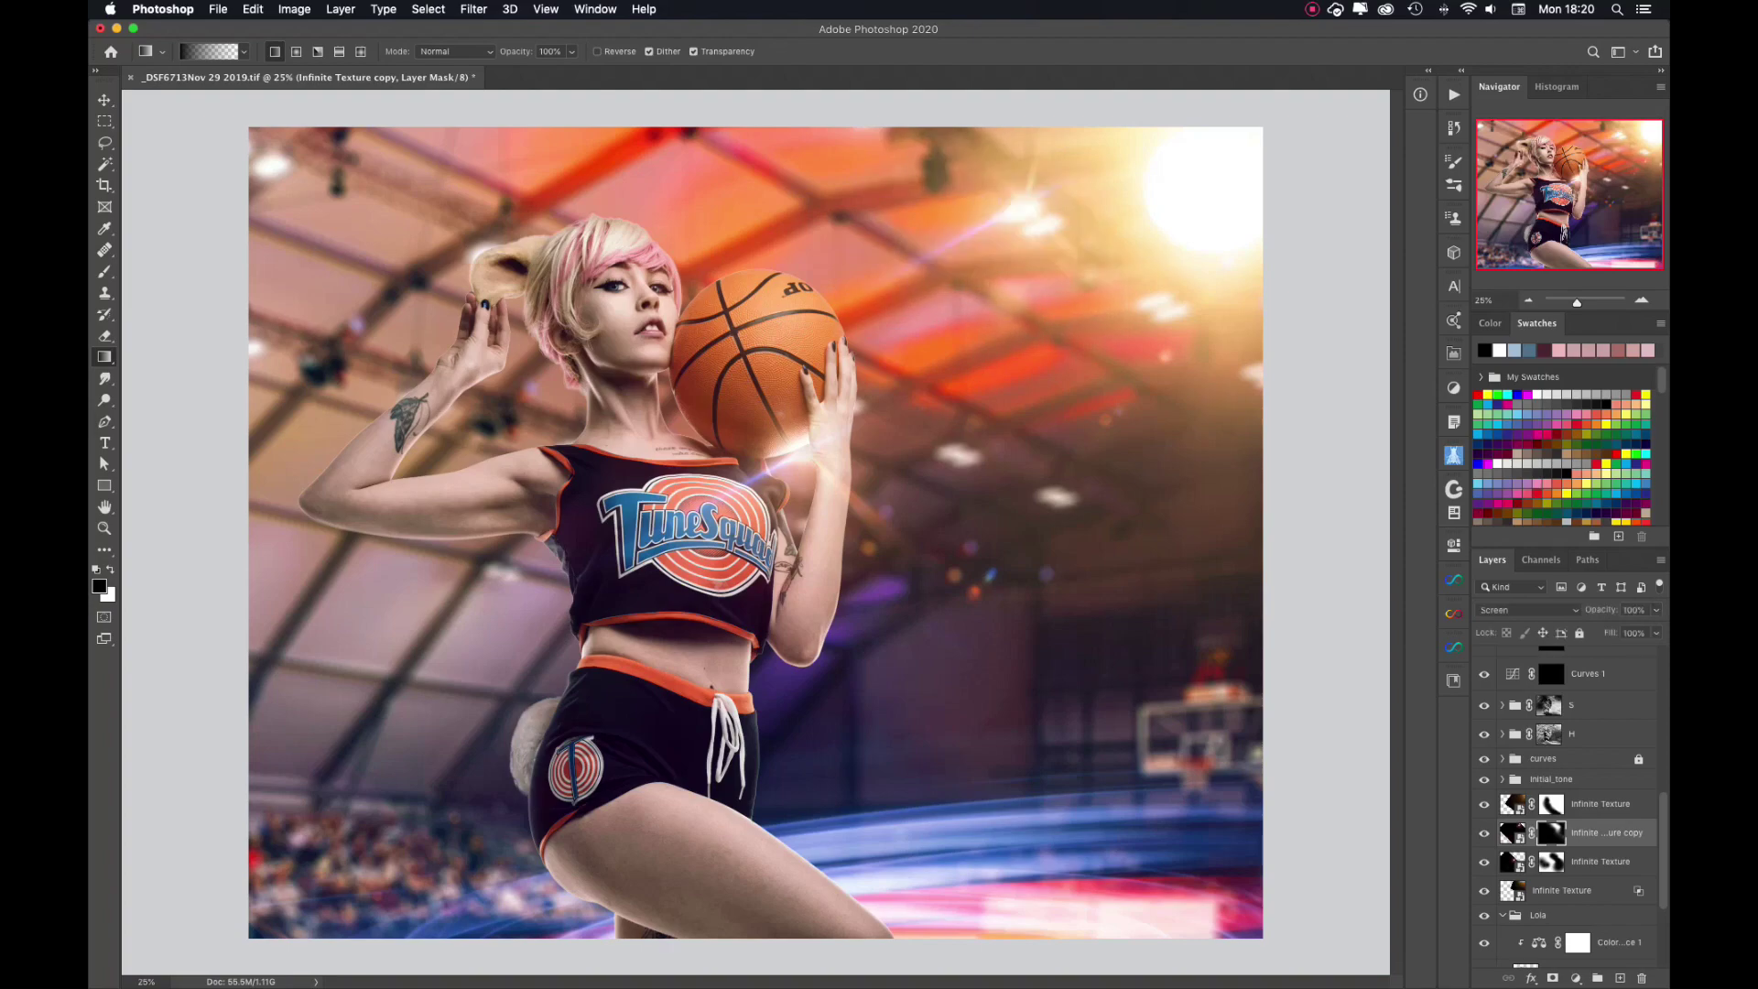
Add another flare copy shifted right, set it to 72% opacity, and zoom out.
{"action": "key", "text": "super+j"}
{"action": "left_click_drag", "start_coordinate": [1034, 449], "coordinate": [1149, 476]}
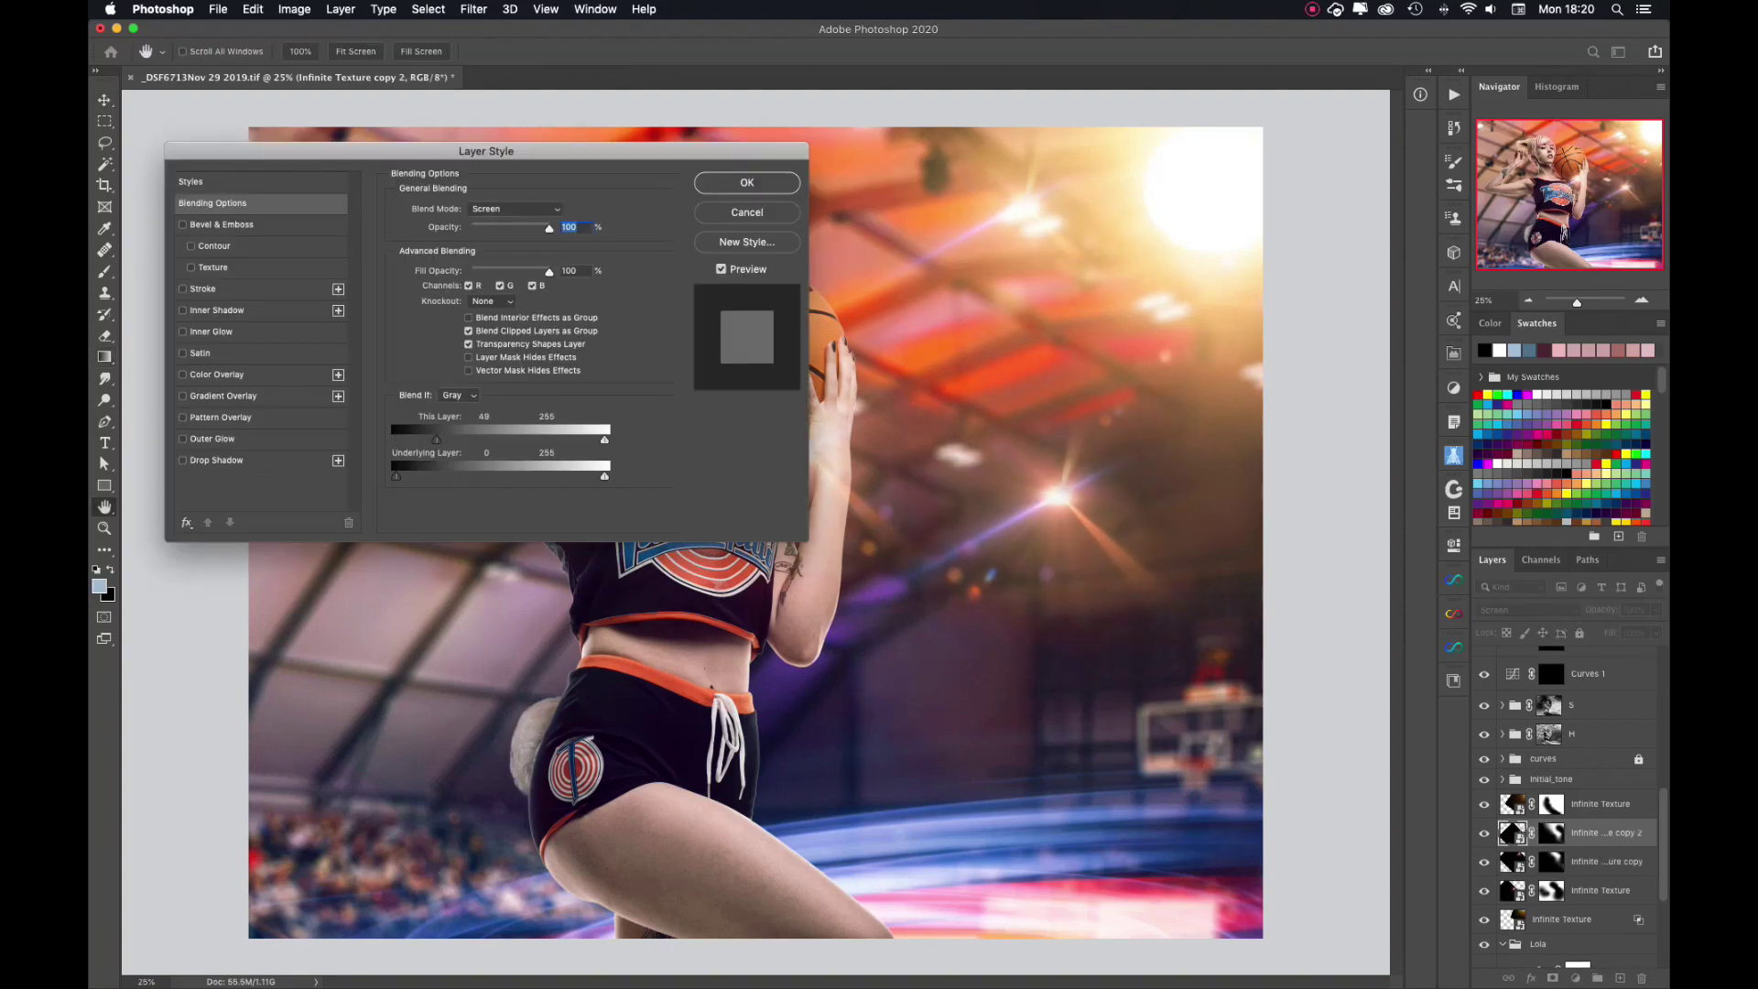
{"action": "key", "text": "Return"}
{"action": "type", "text": "72"}
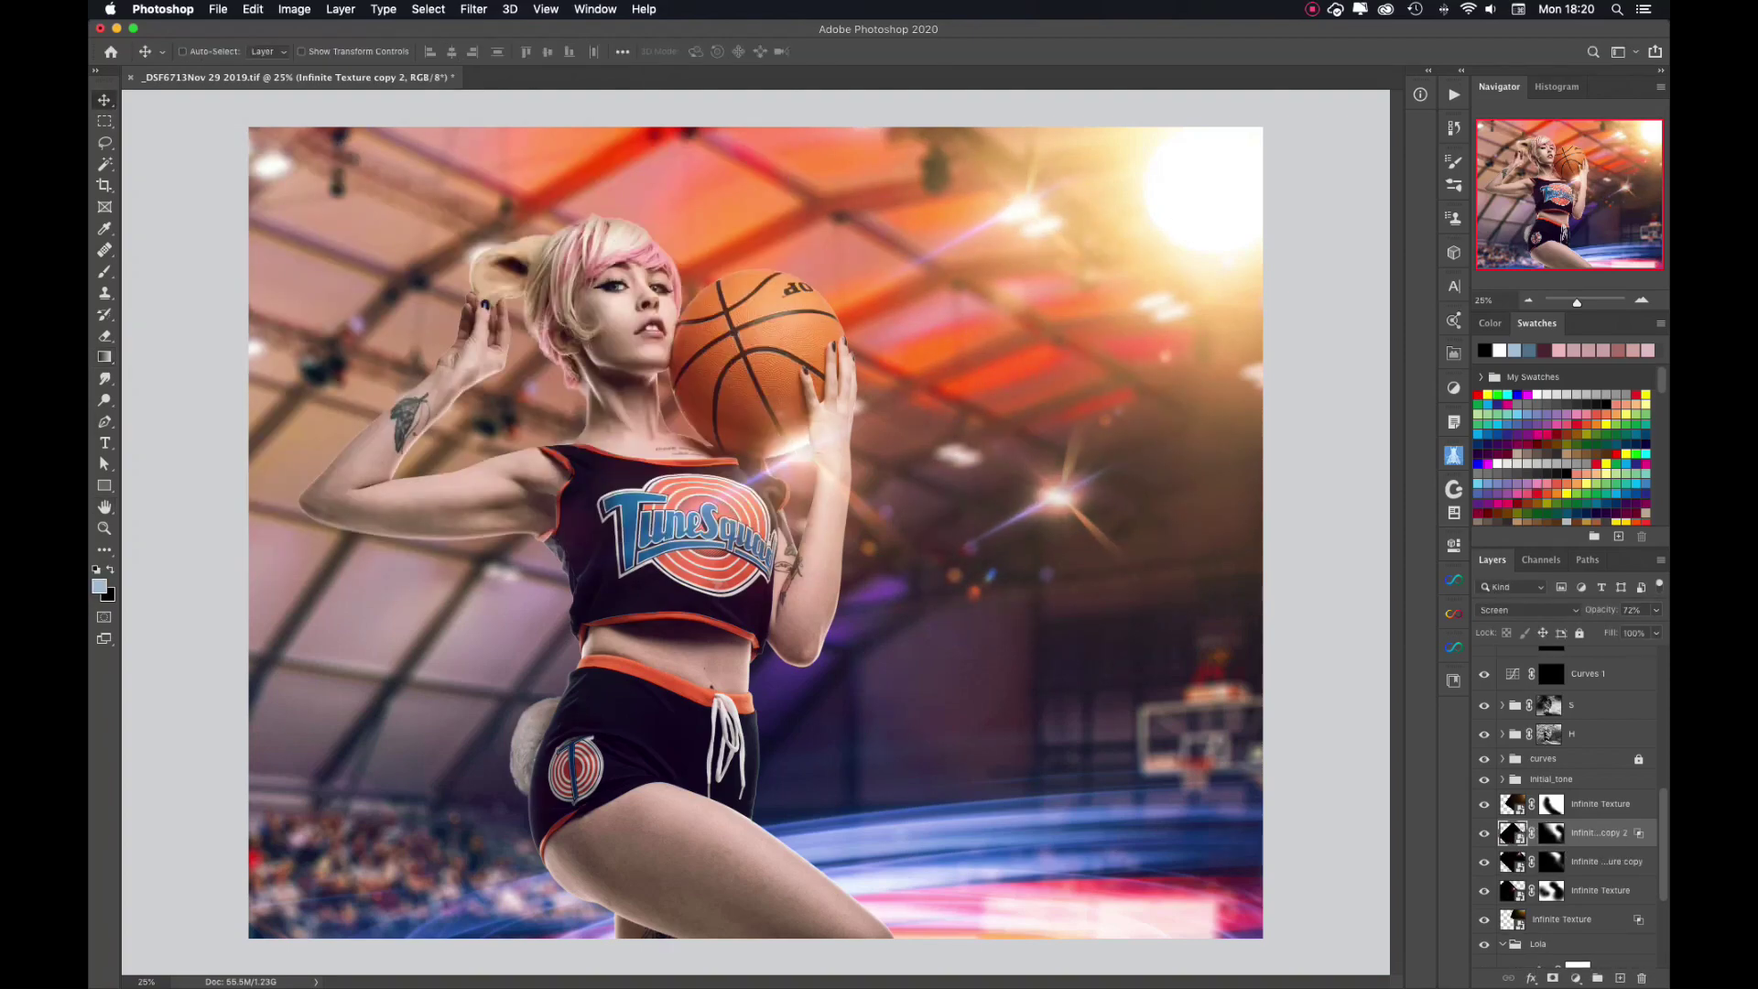
{"action": "key", "text": "super+minus"}
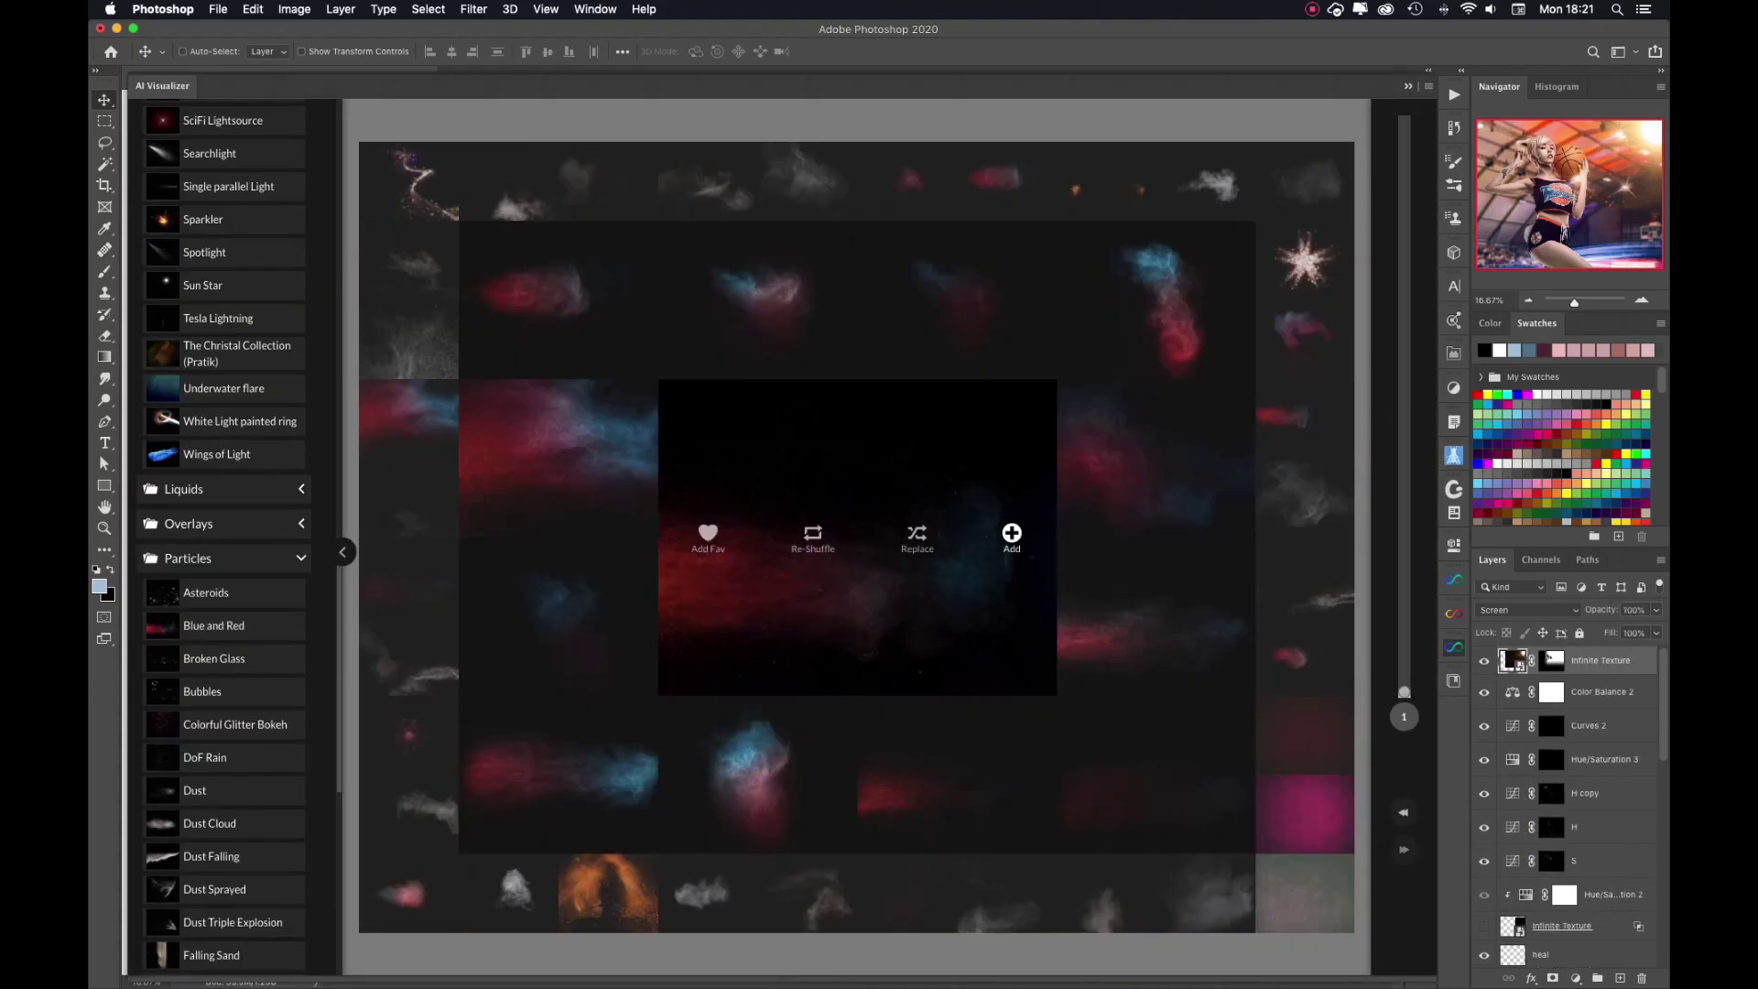
Add the chosen AI Visualizer particle overlay and ready a gradient fade on its mask.
{"action": "left_click", "coordinate": [1011, 535]}
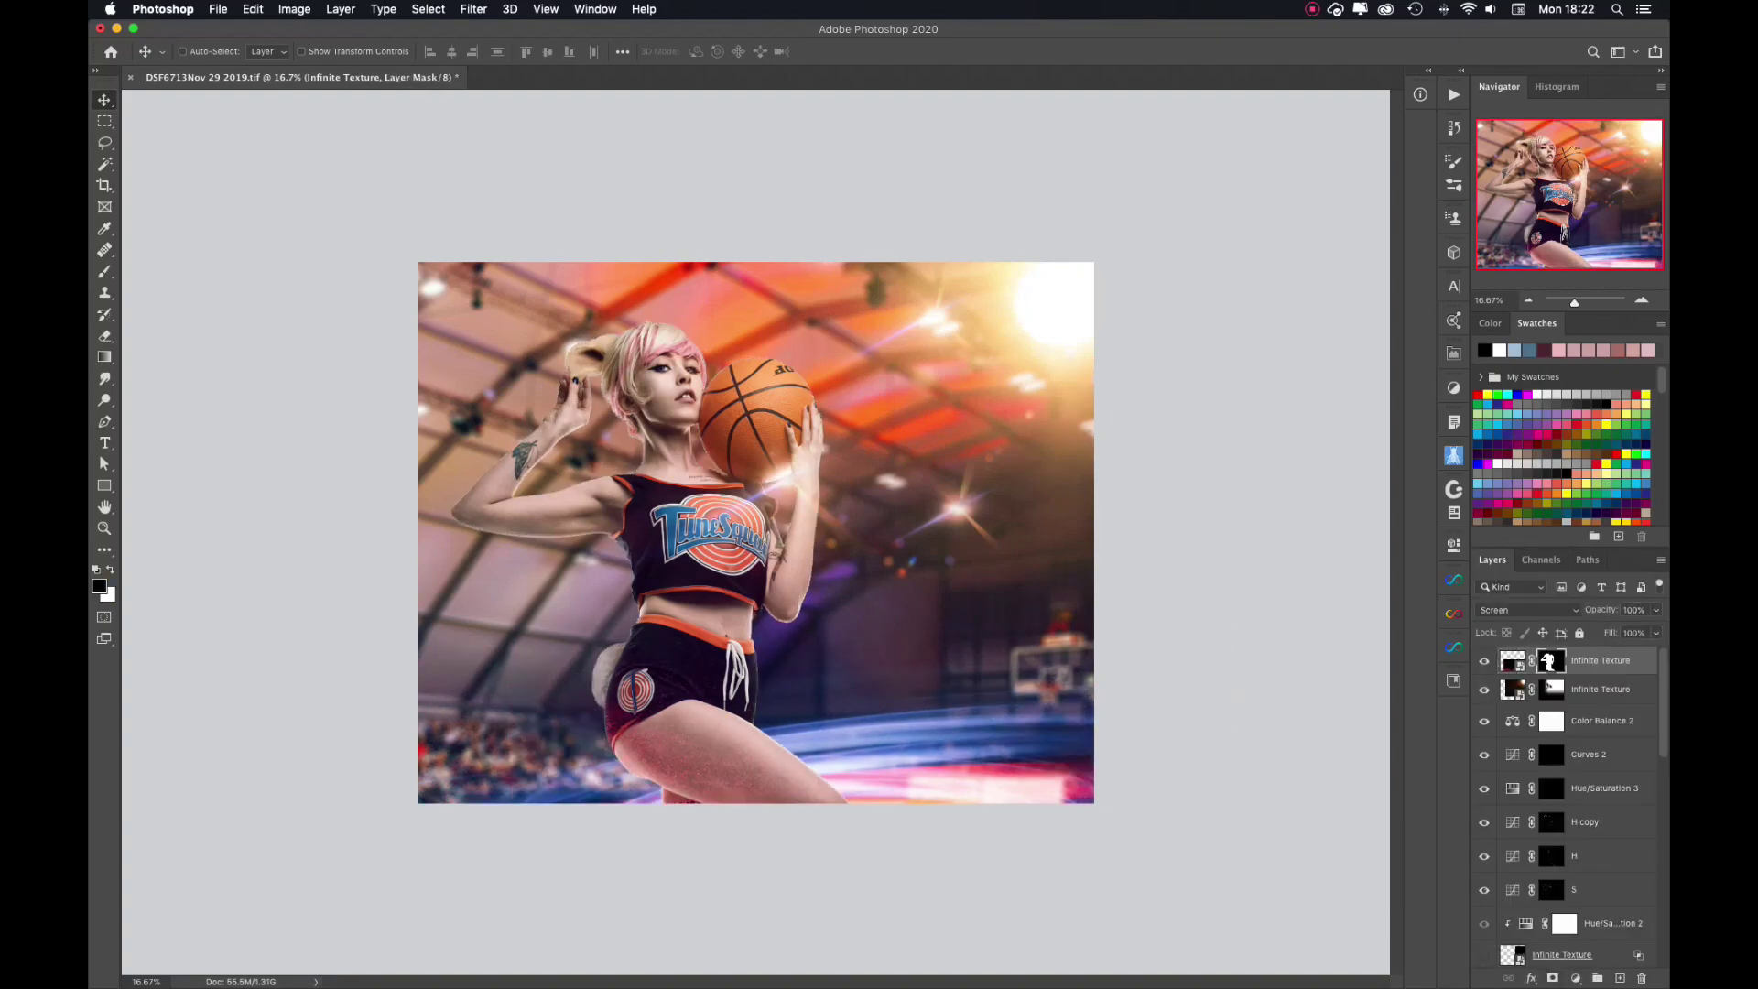
{"action": "key", "text": "g"}
{"action": "key", "text": "x"}
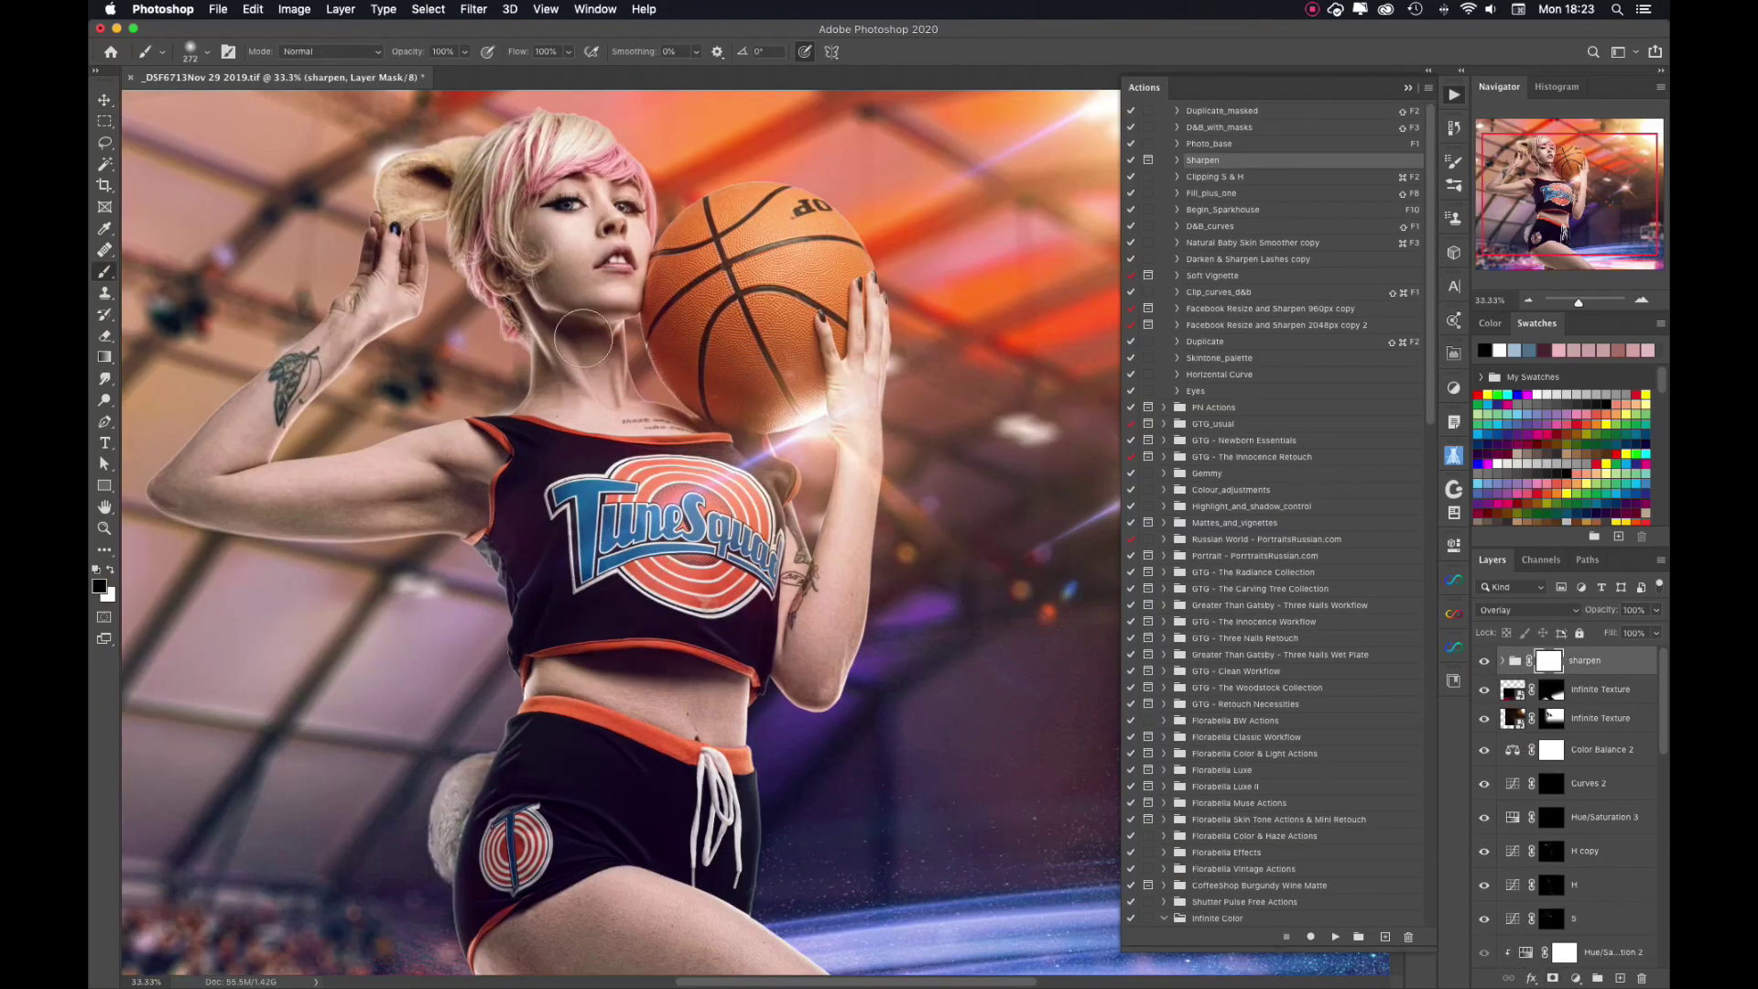
Paint the sharpen mask with a 76 px brush, then fit the whole composite on screen.
{"action": "key", "text": "["}
{"action": "key", "text": "["}
{"action": "key", "text": "["}
{"action": "scroll", "coordinate": [566, 654], "scroll_direction": "down", "scroll_amount": 5}
{"action": "scroll", "coordinate": [1052, 586], "scroll_direction": "up", "scroll_amount": 10}
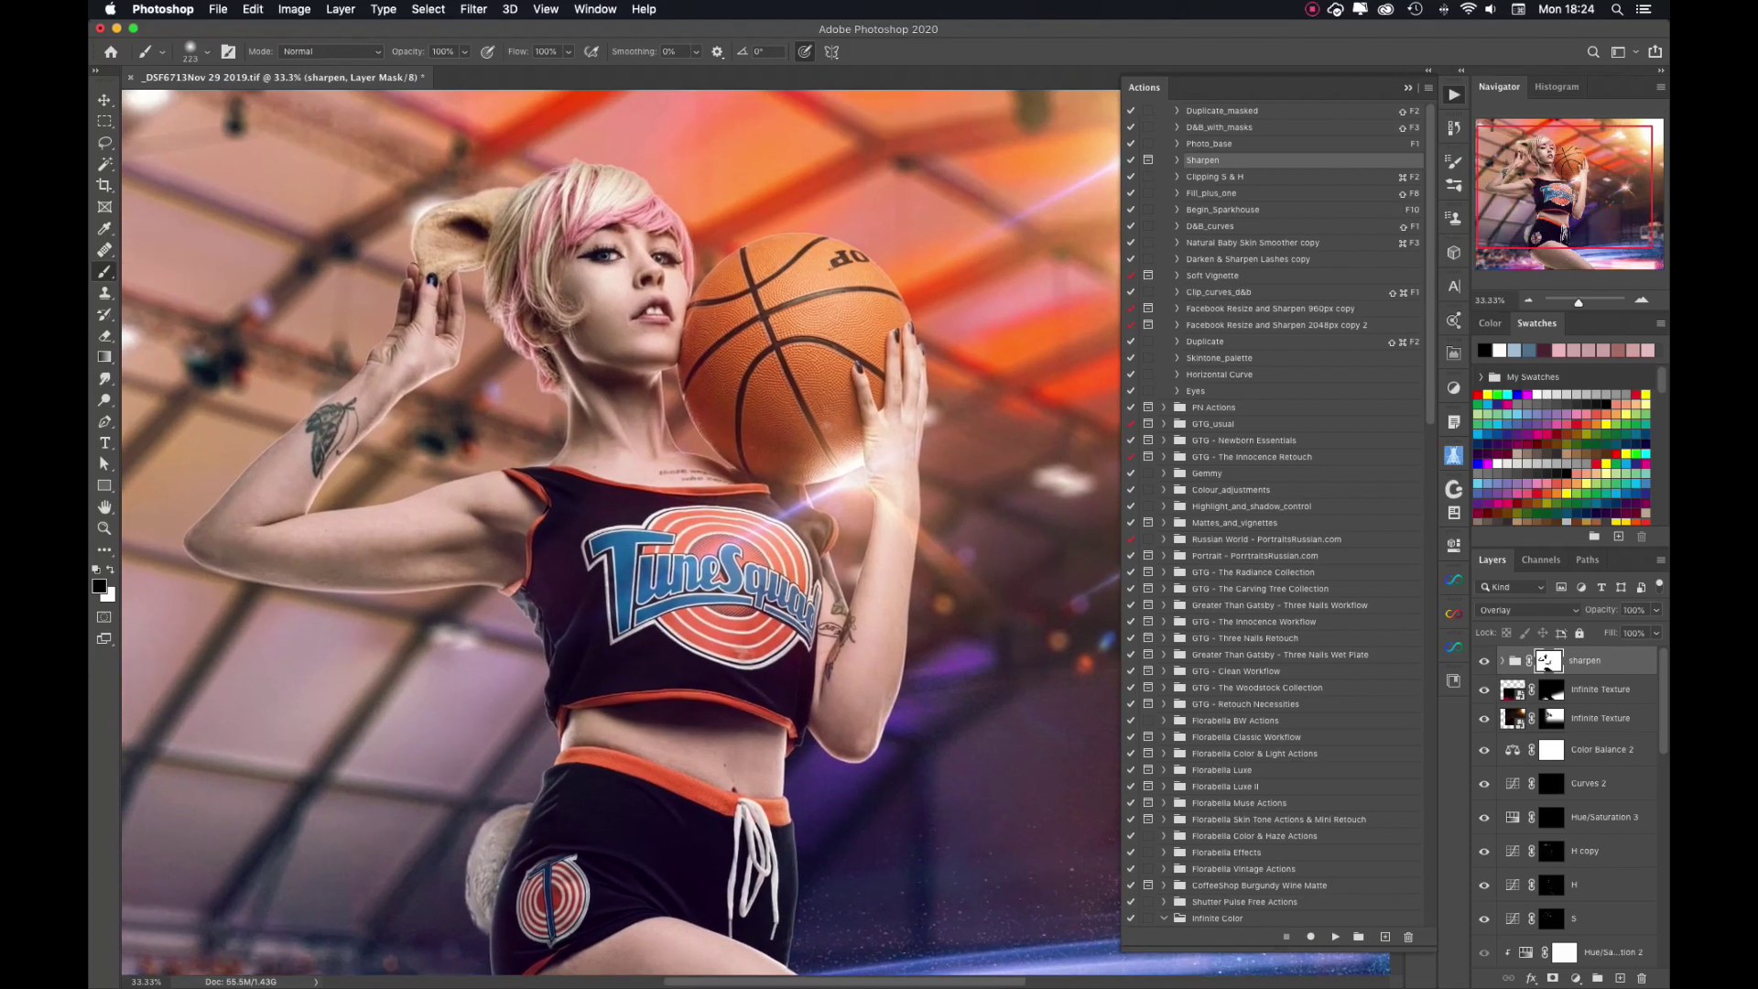
{"action": "scroll", "coordinate": [1012, 583], "scroll_direction": "right", "scroll_amount": 5}
{"action": "scroll", "coordinate": [1012, 582], "scroll_direction": "right", "scroll_amount": 4}
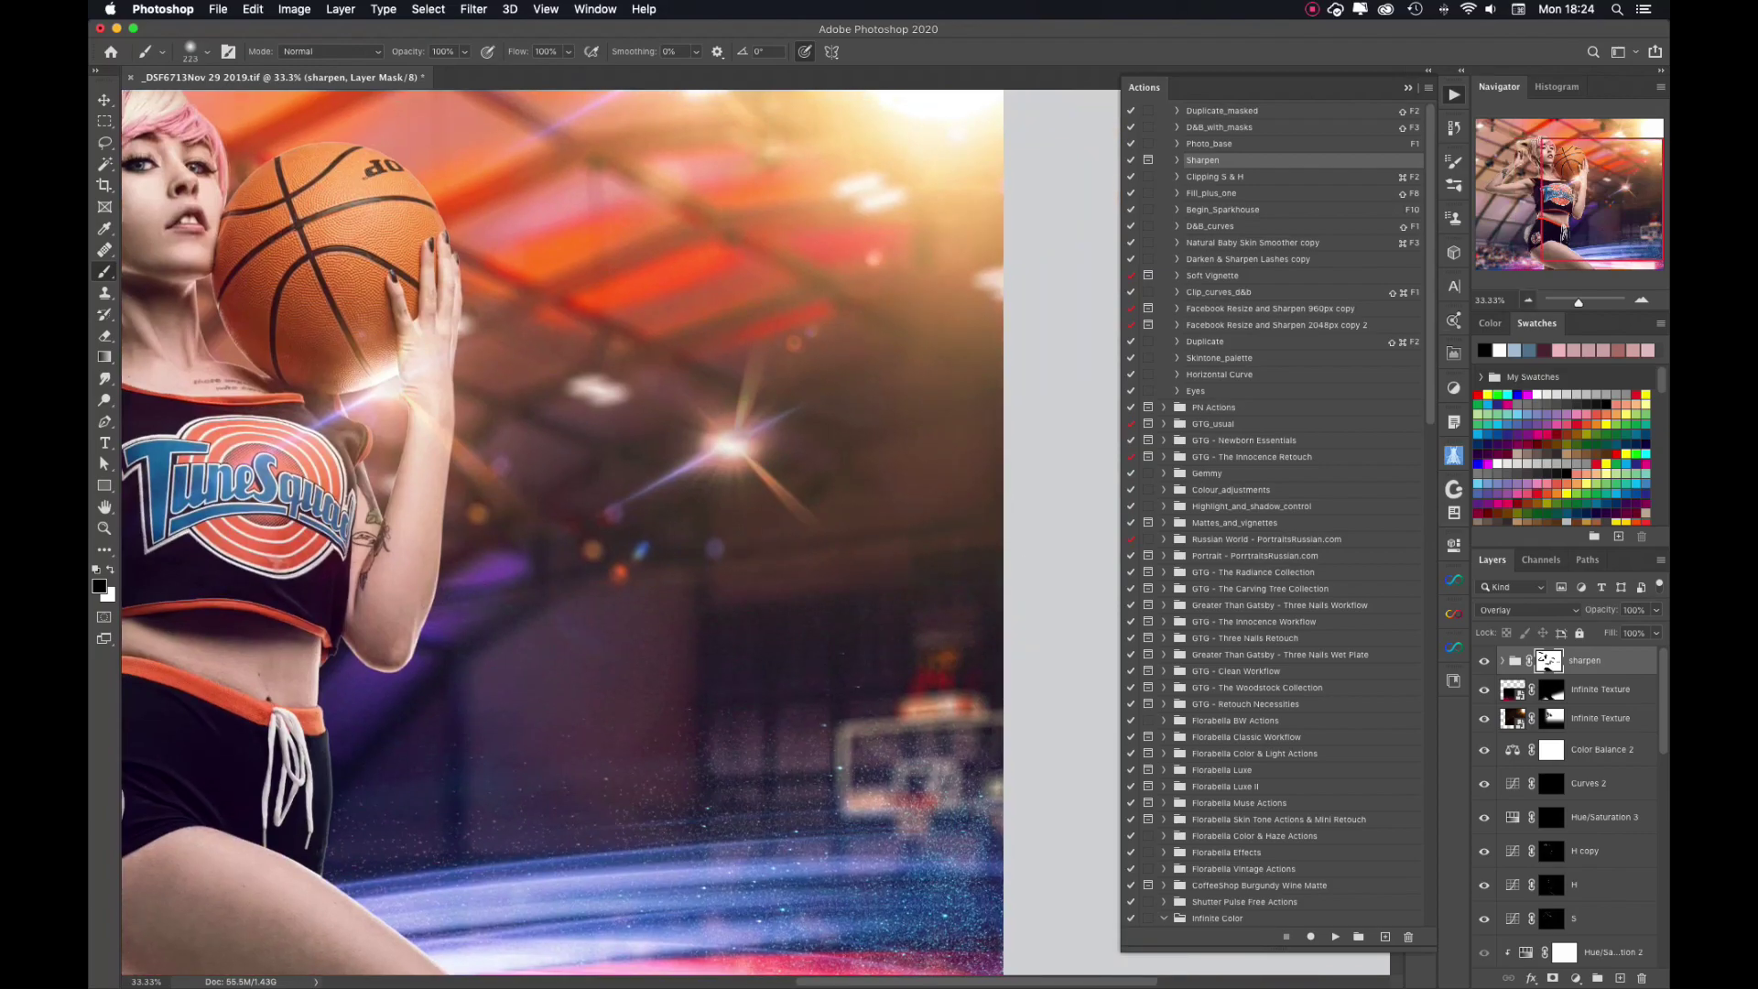
{"action": "key", "text": "ctrl+0"}
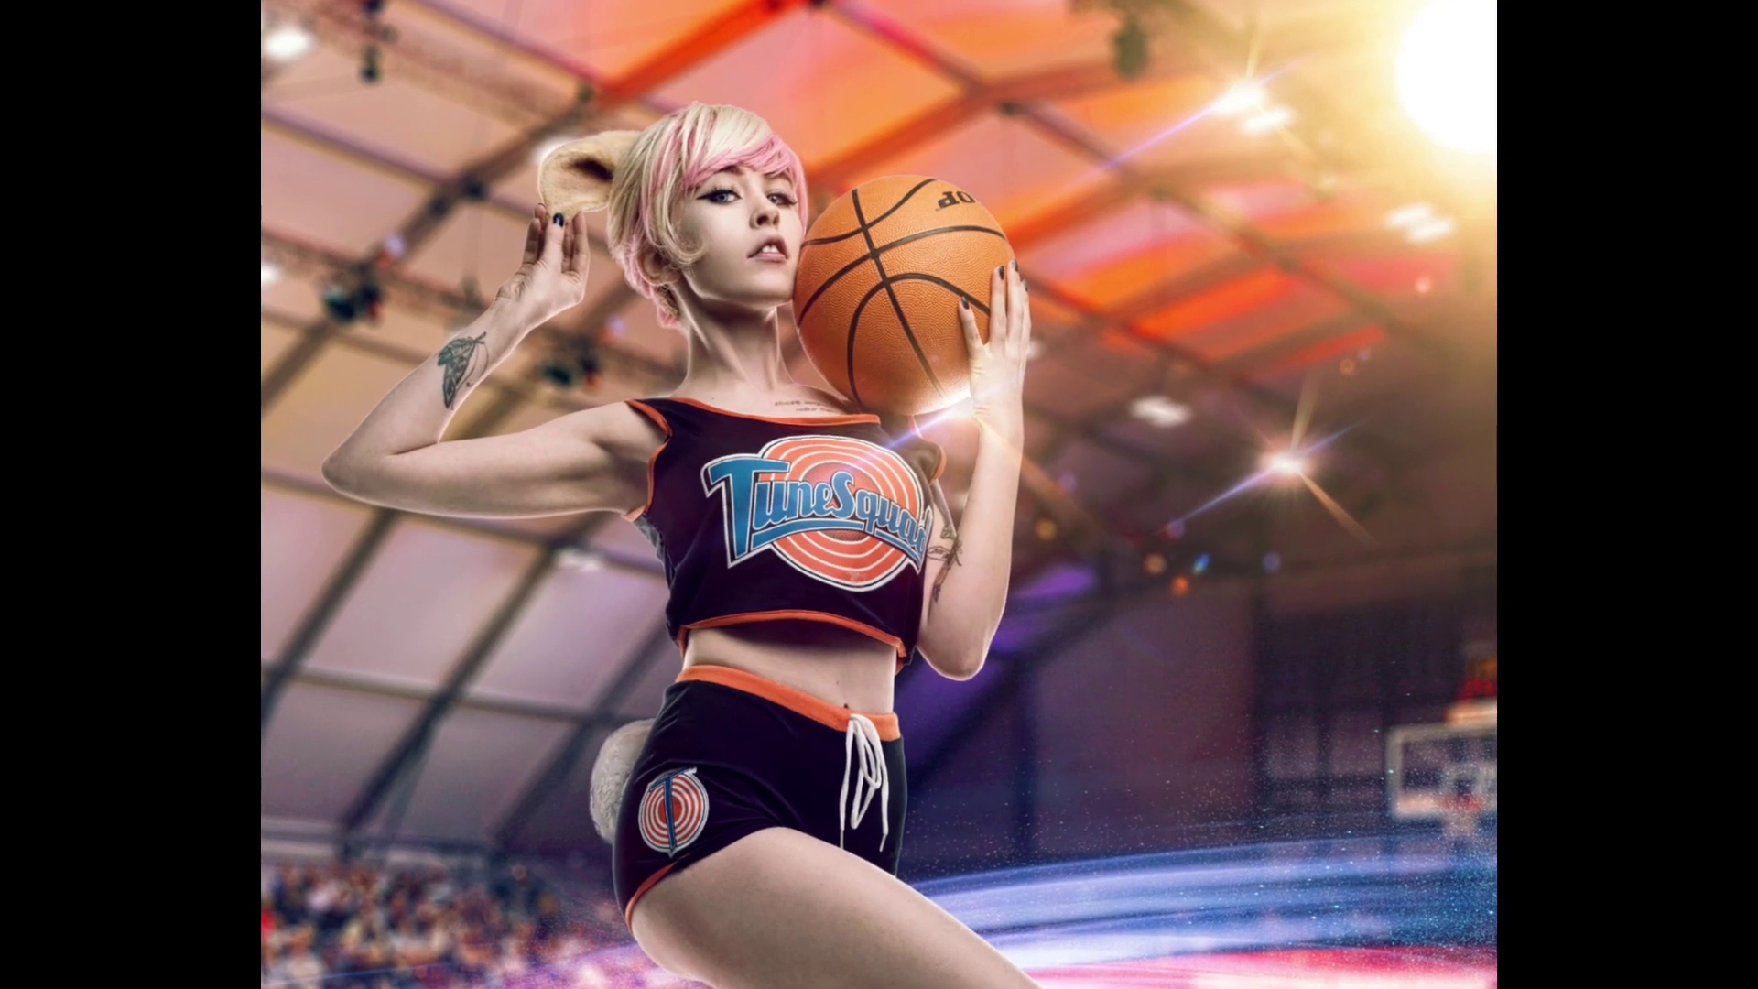